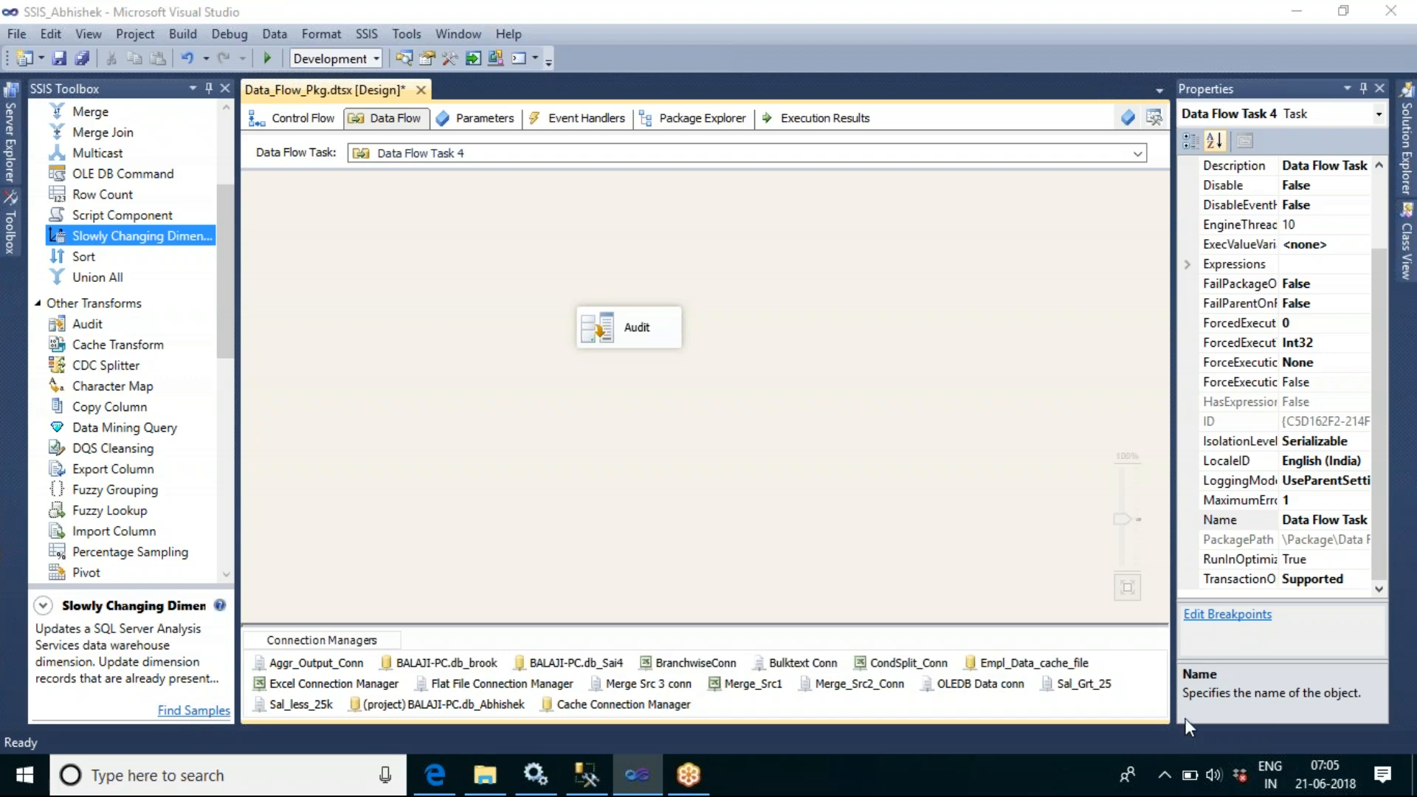
# Add a Flat File Source to the data flow above the Audit transformation
pyautogui.click(654, 333)
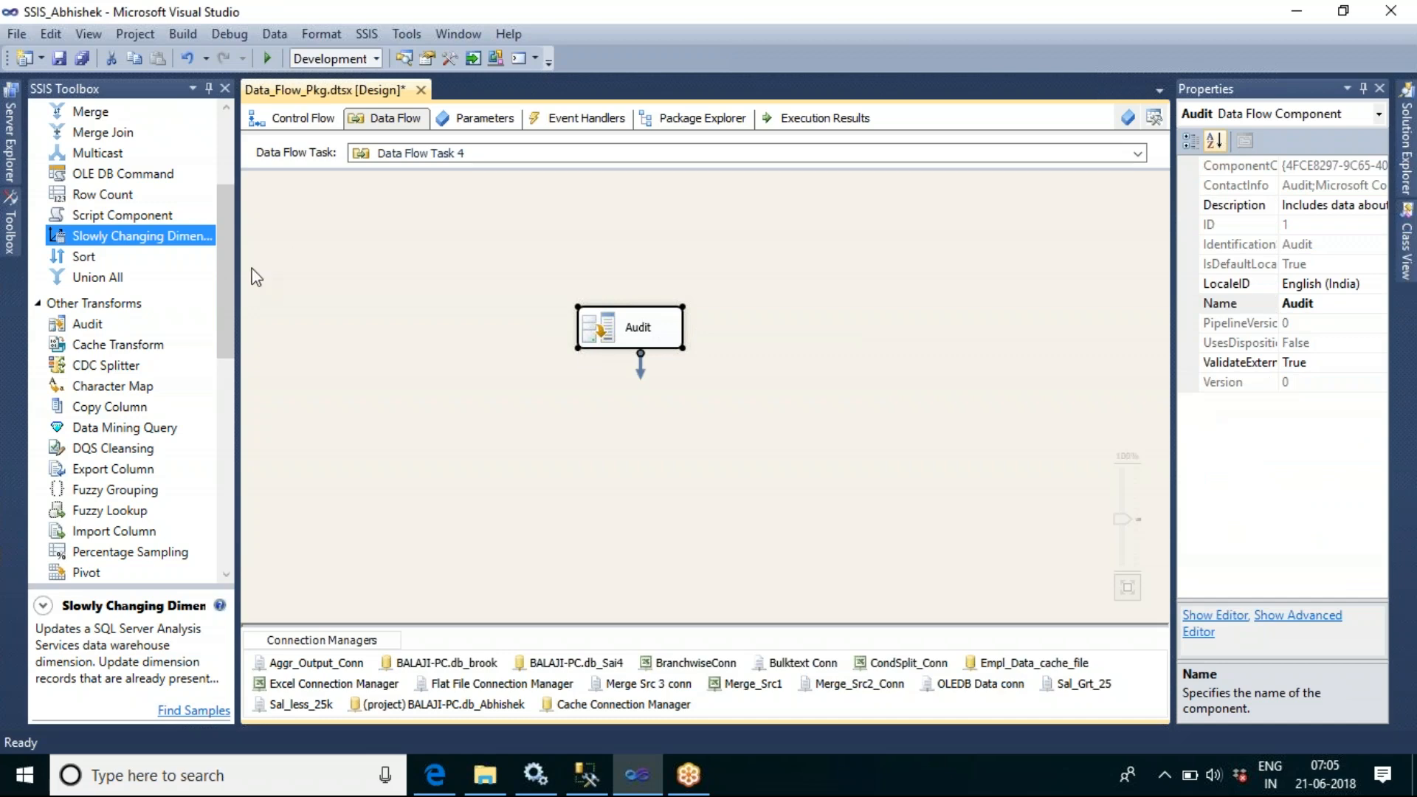
pyautogui.moveTo(226, 274); pyautogui.dragTo(260, 410)
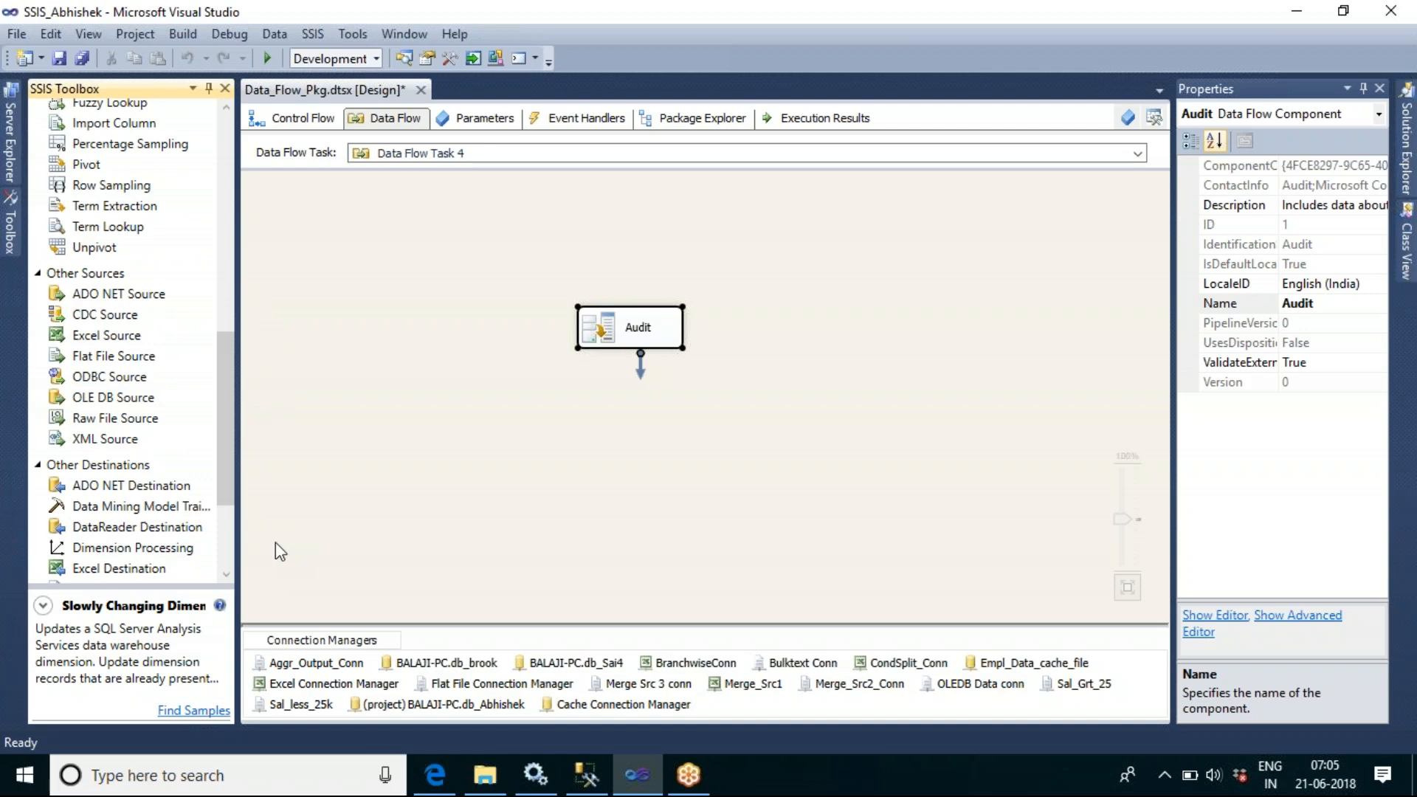
pyautogui.moveTo(98, 355); pyautogui.dragTo(561, 191)
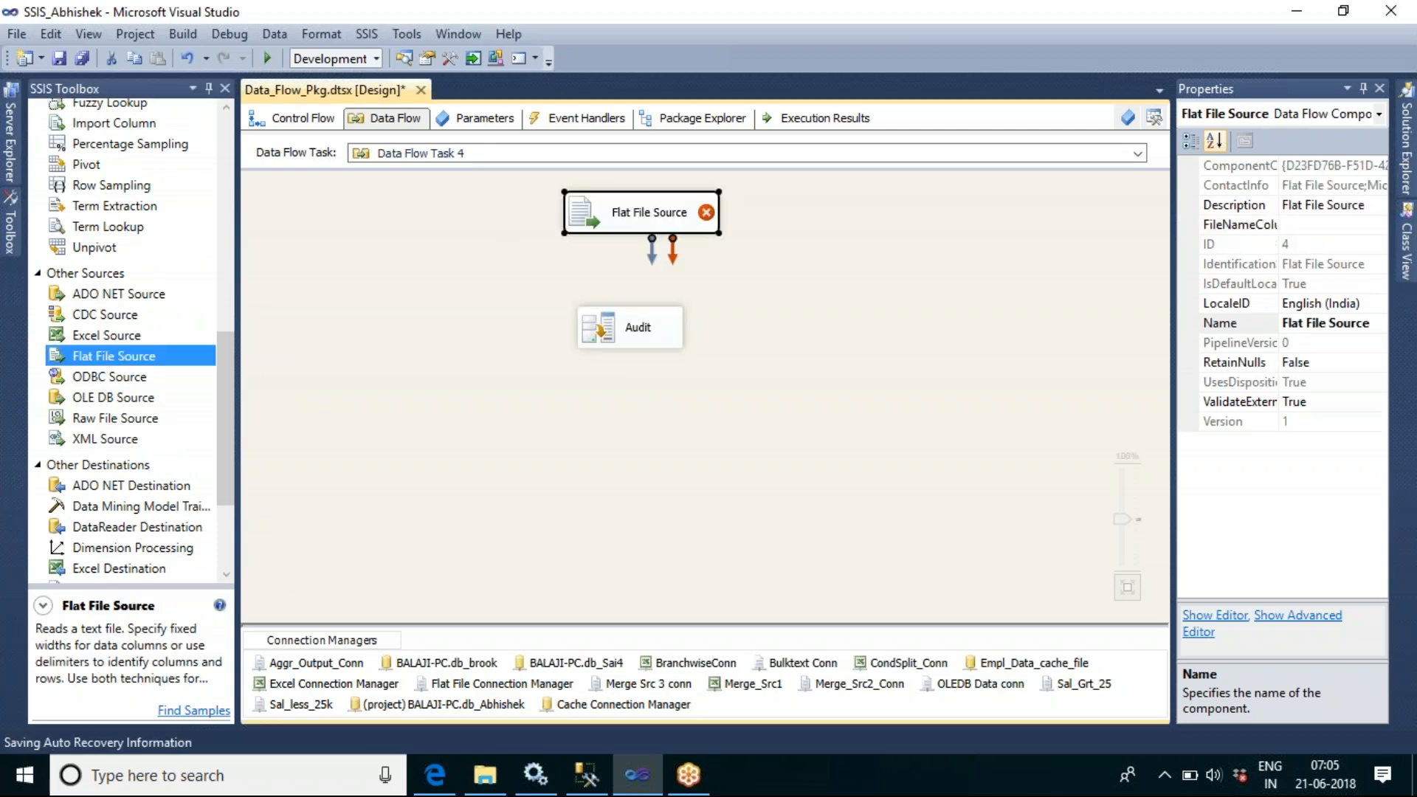
pyautogui.click(807, 264)
# Set the Flat File Source's connection manager to Merge_Src2_Conn and preview its sample data
pyautogui.click(633, 226)
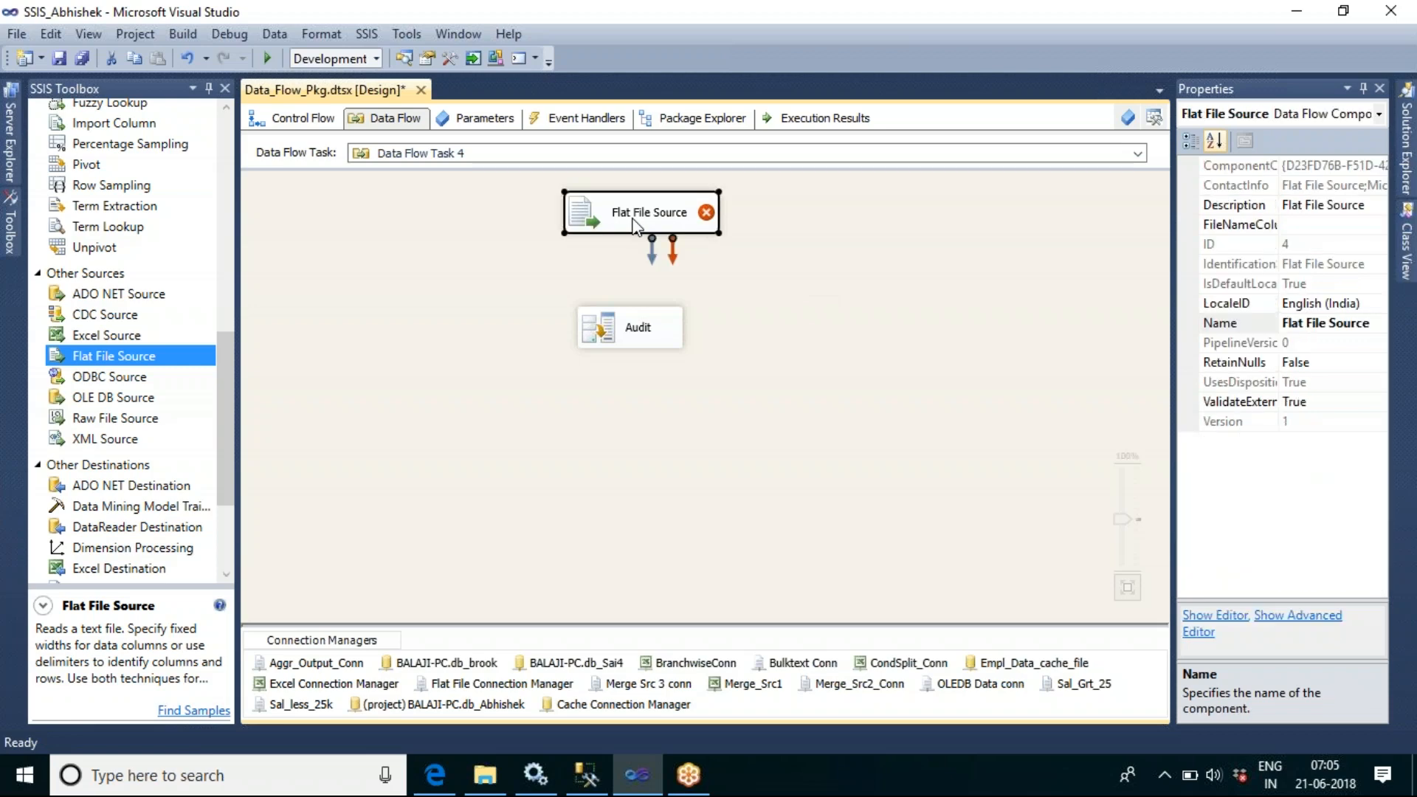
pyautogui.doubleClick(633, 226)
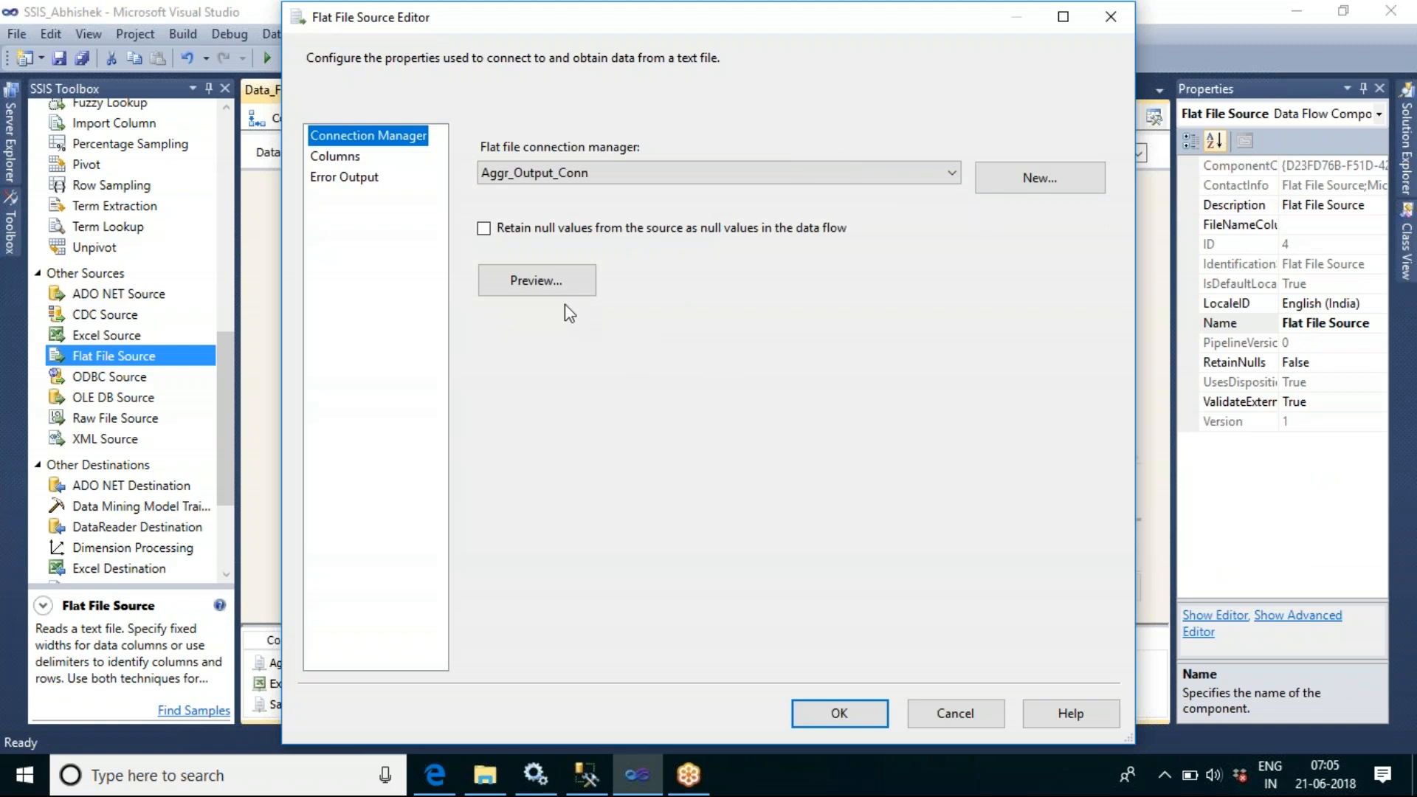
pyautogui.click(945, 177)
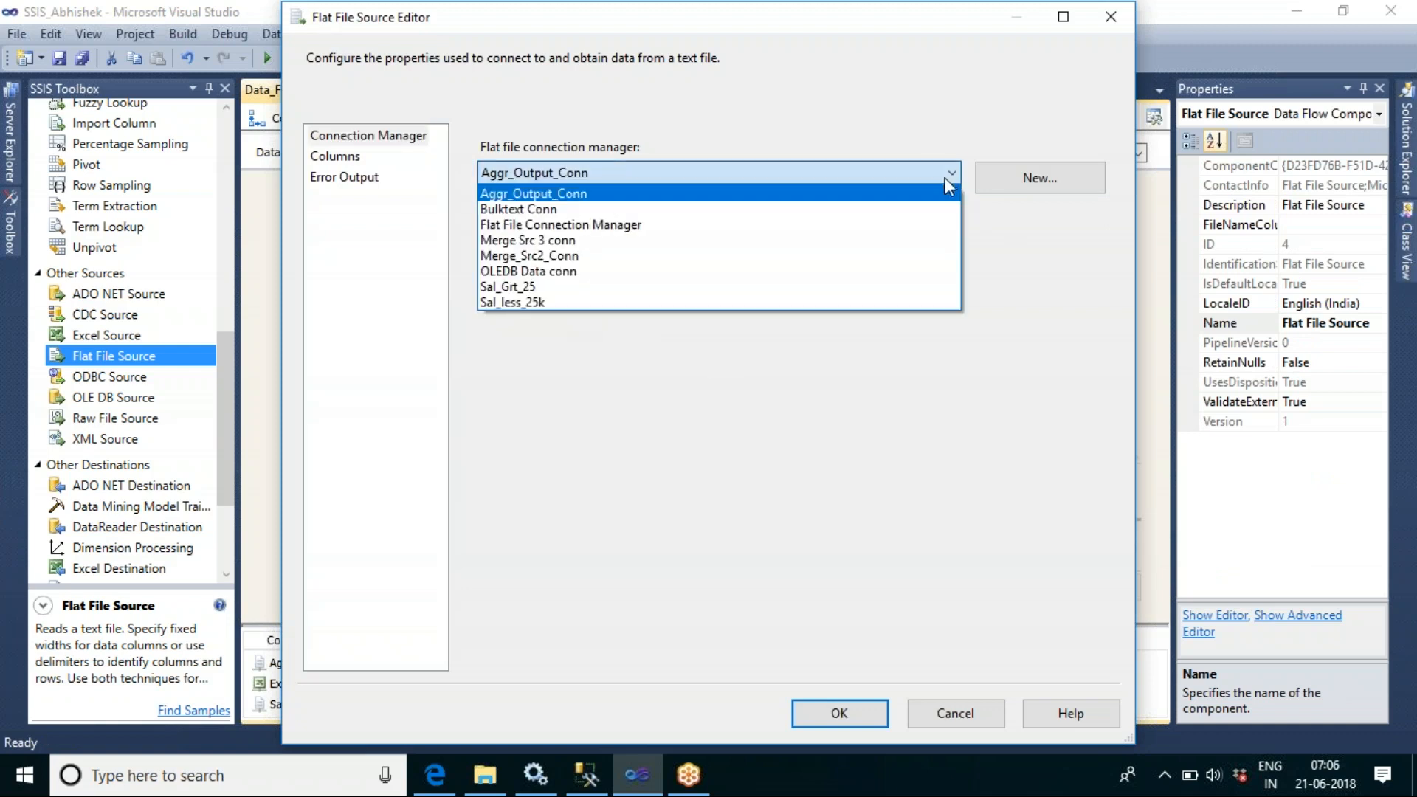
pyautogui.click(541, 256)
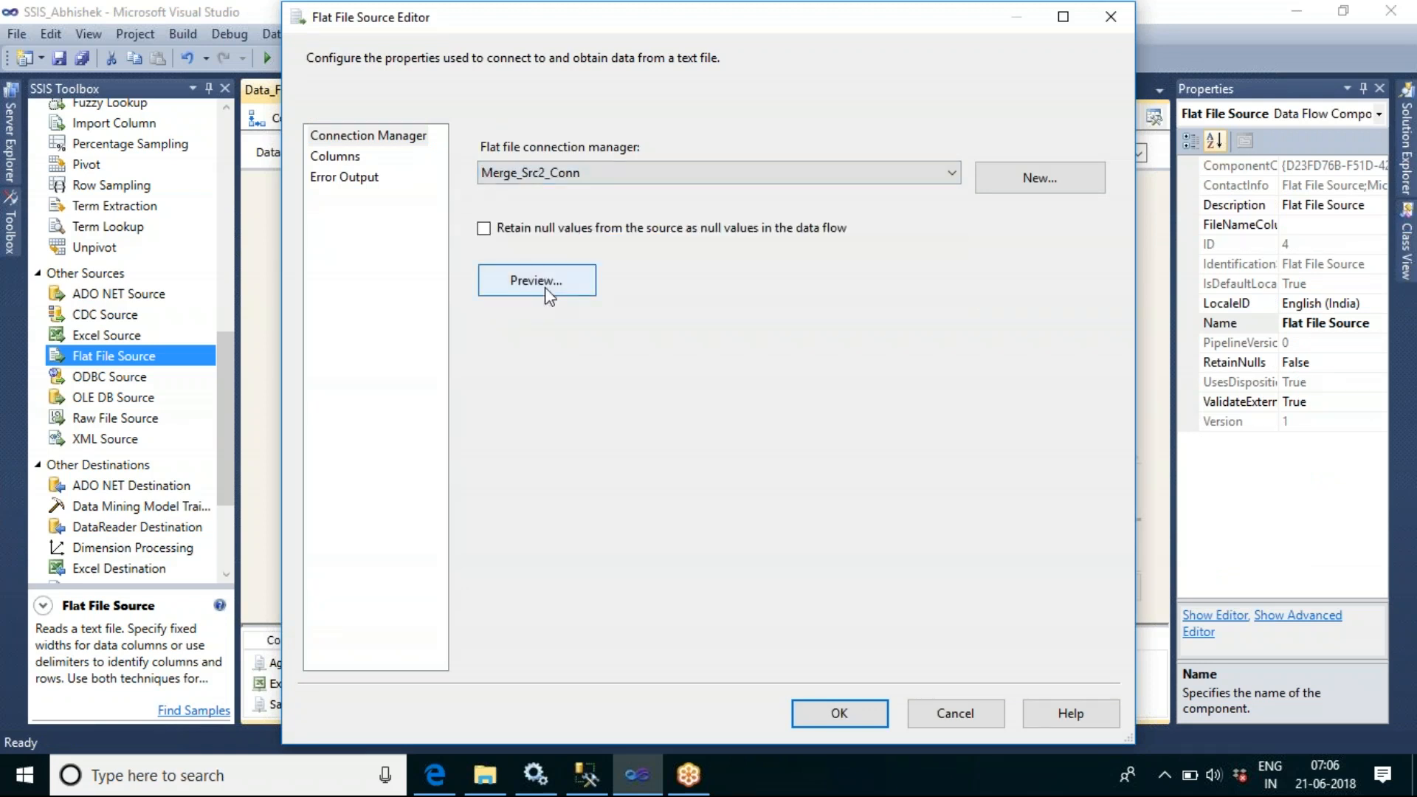
pyautogui.click(543, 286)
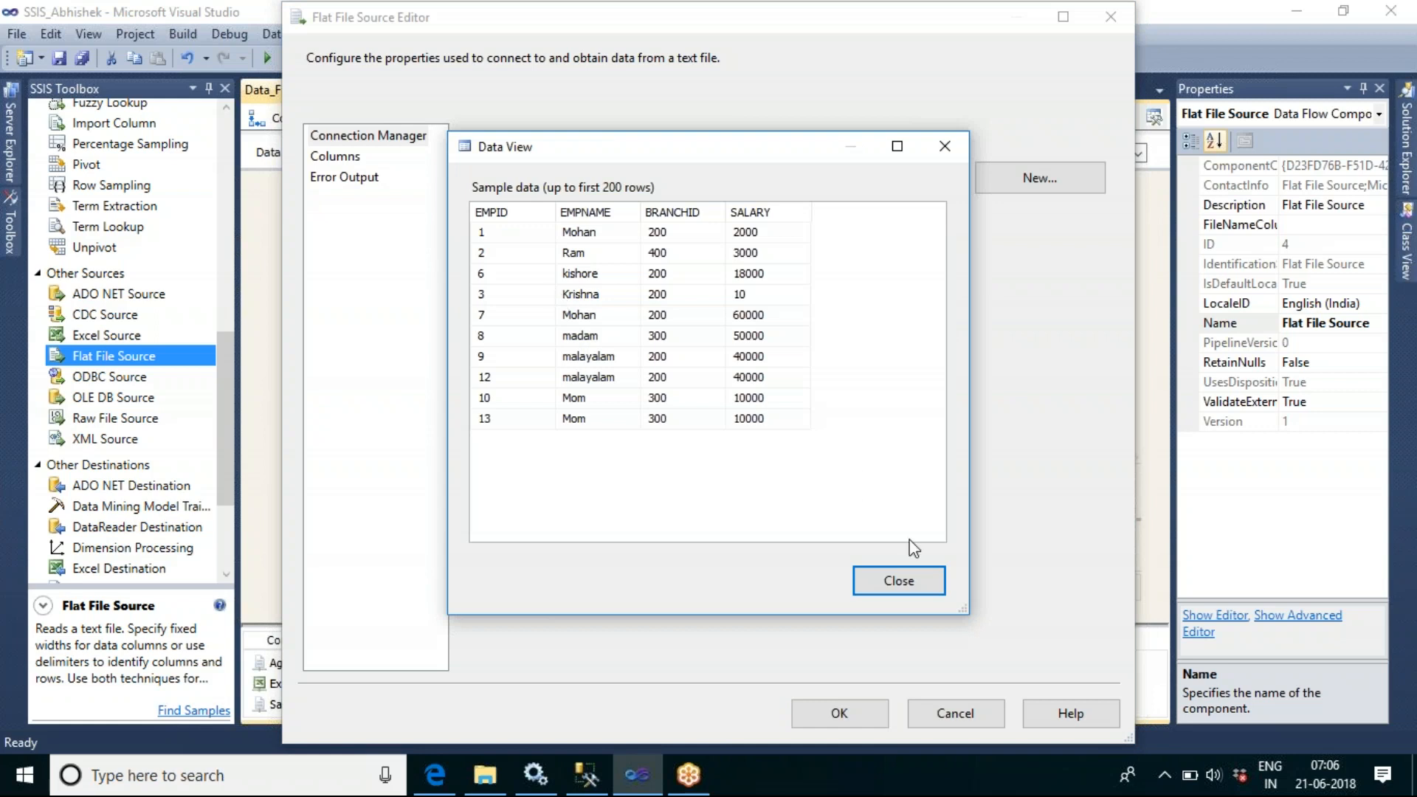
pyautogui.click(915, 578)
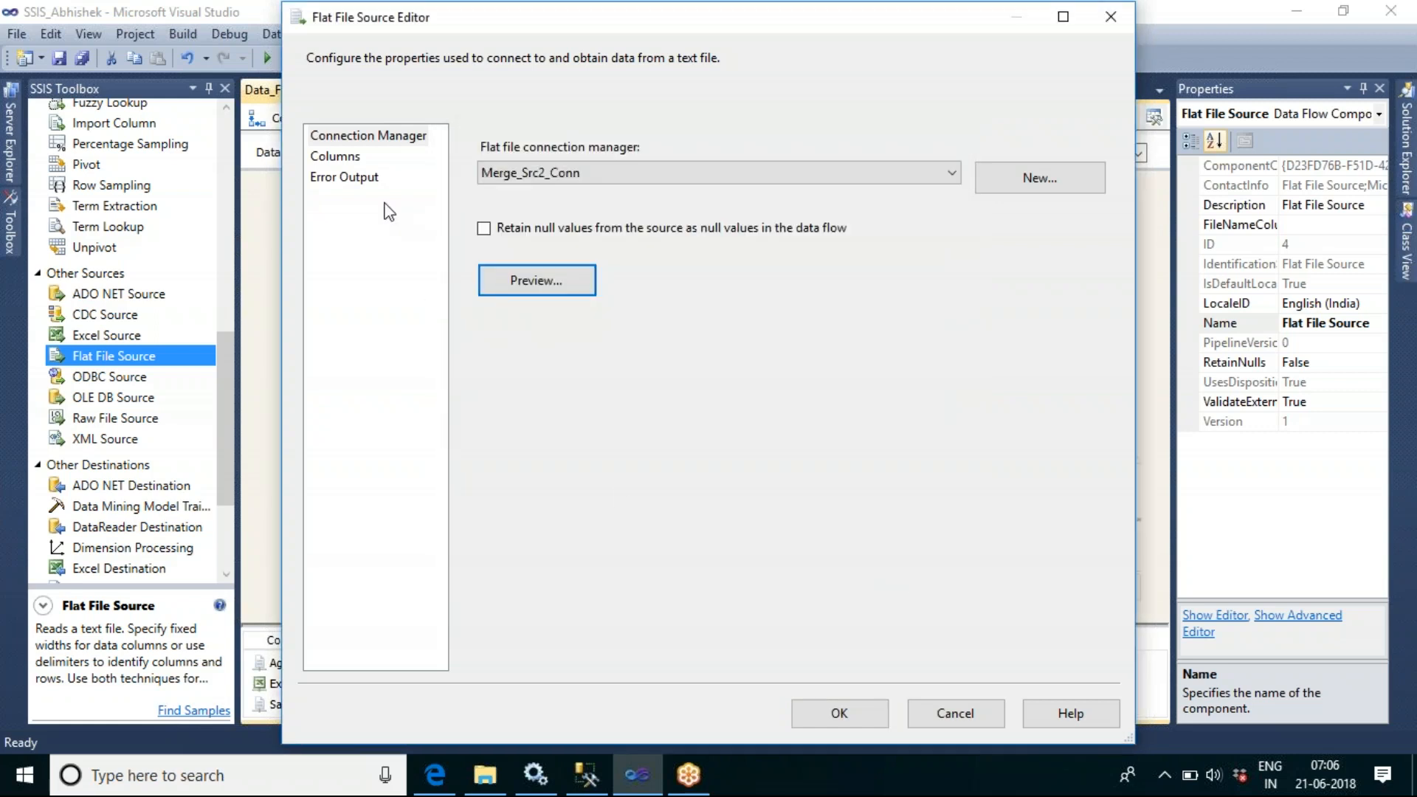
pyautogui.click(865, 723)
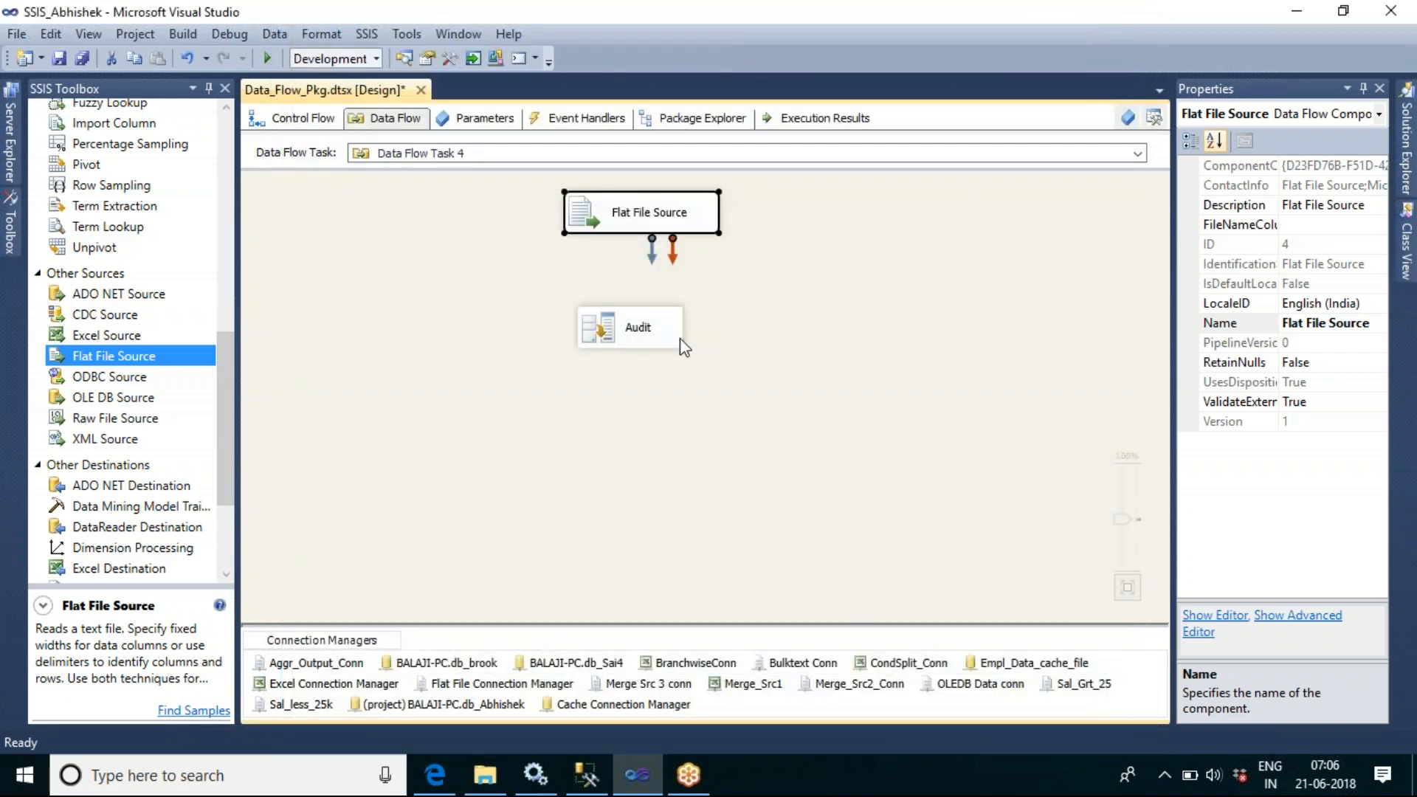
# Connect the Flat File Source's regular output to the Audit transformation and open the Audit transformation for editing
pyautogui.moveTo(652, 257); pyautogui.dragTo(649, 325)
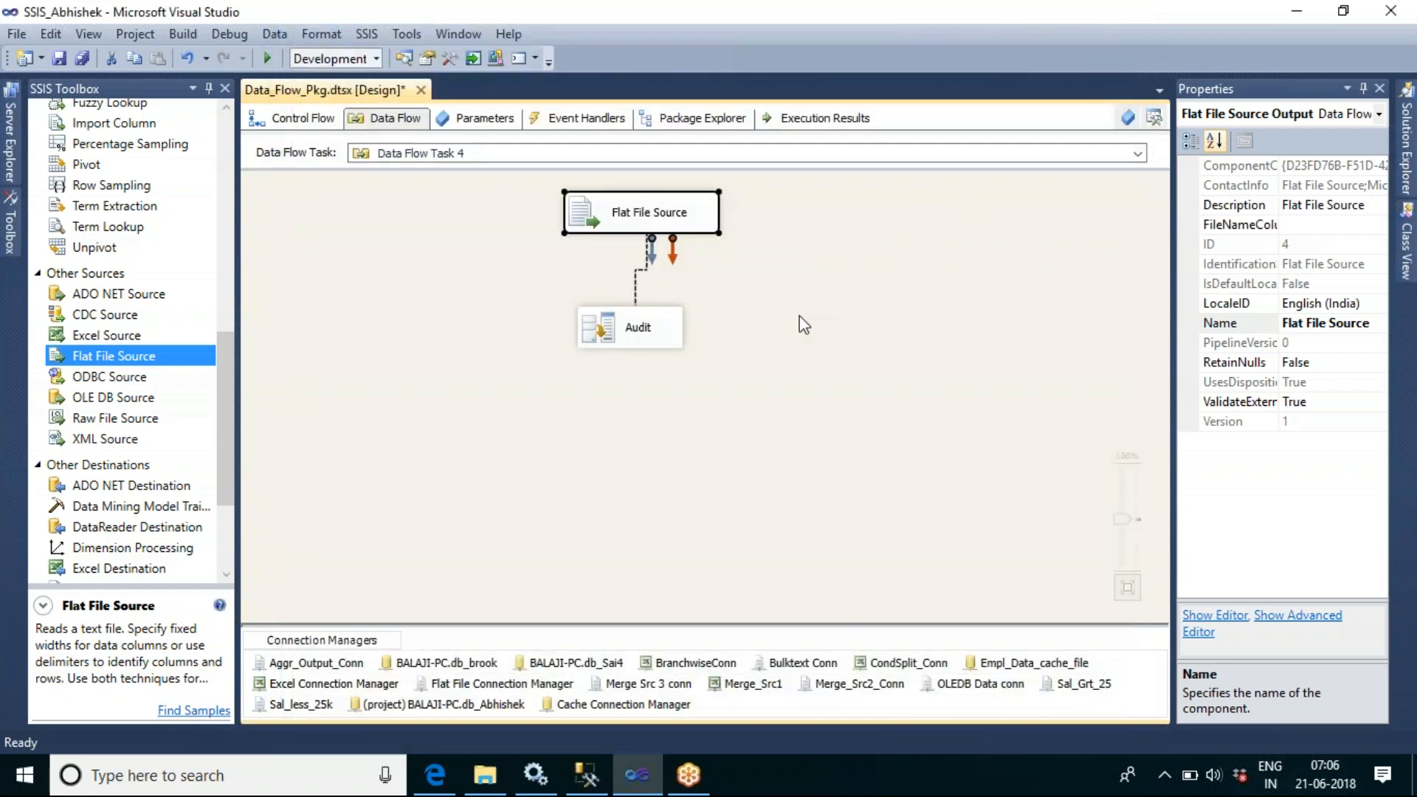
pyautogui.click(799, 320)
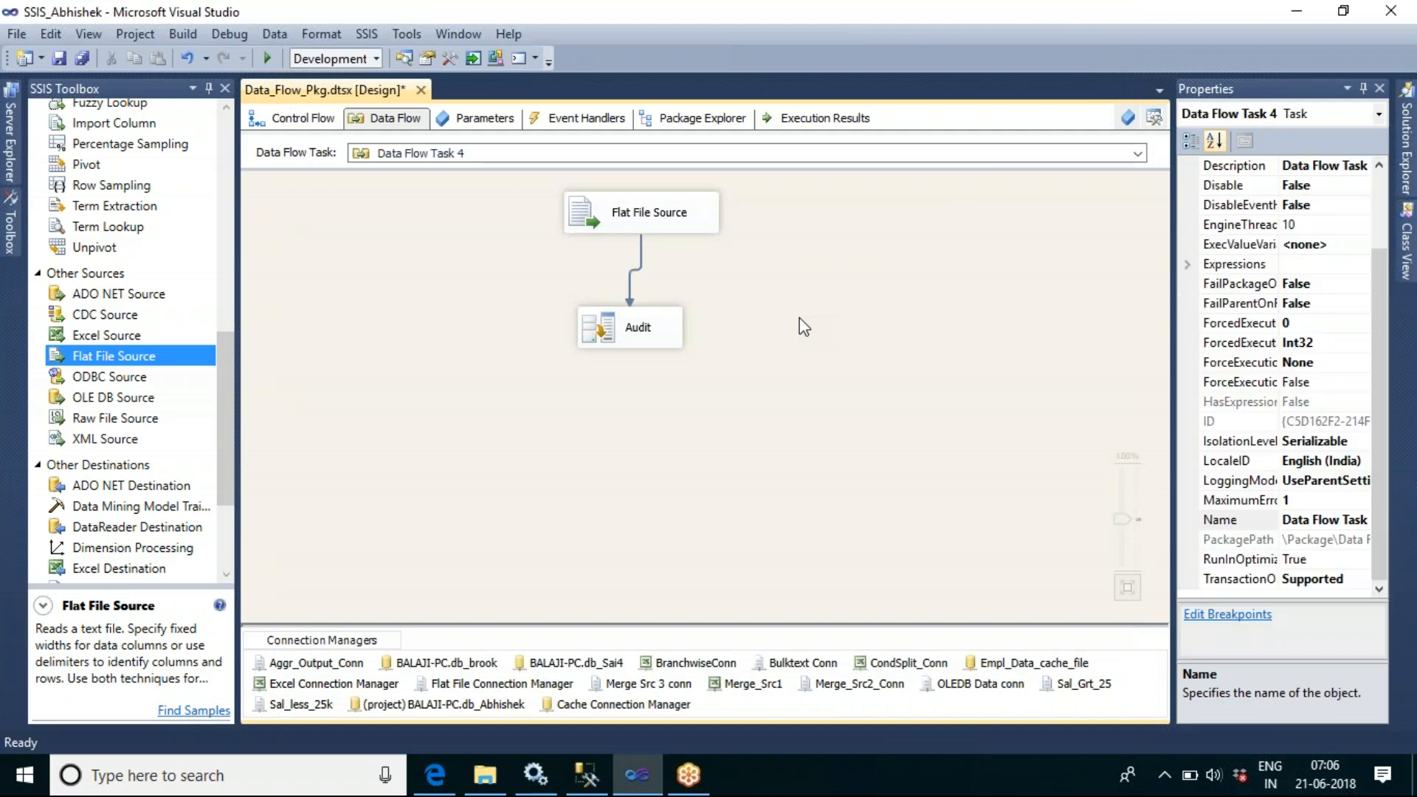
pyautogui.click(653, 346)
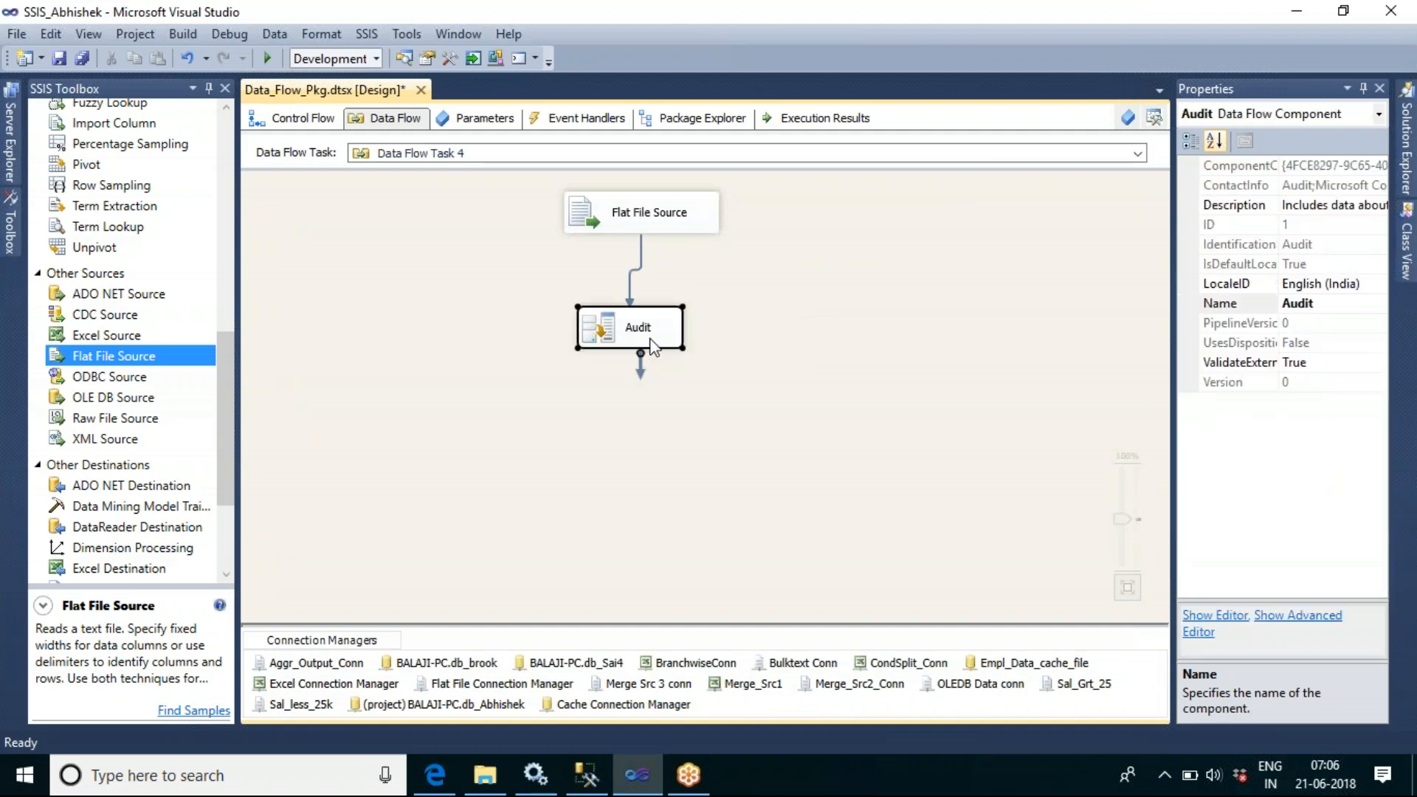
pyautogui.doubleClick(652, 344)
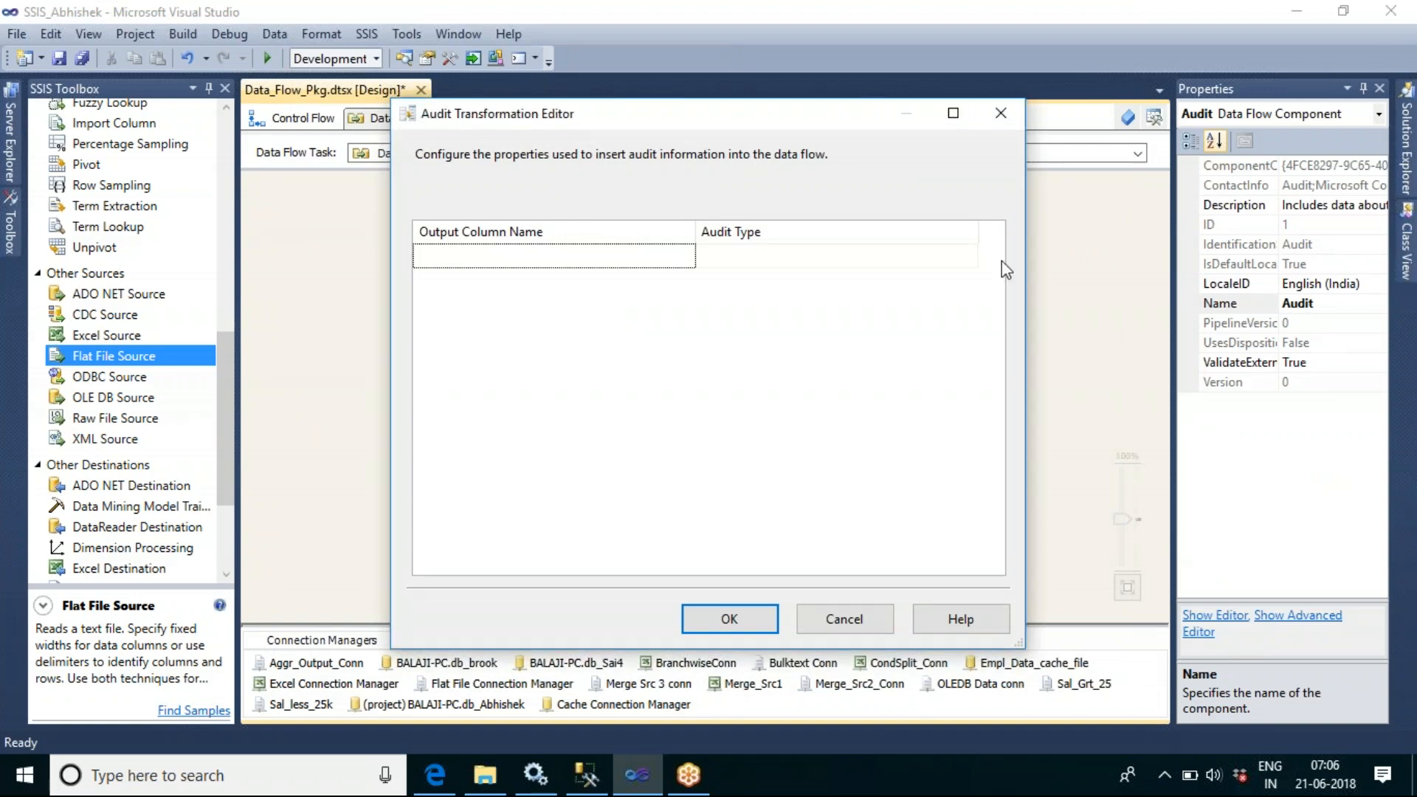
# Add two audit output columns with the audit types Package name and Machine name
pyautogui.click(777, 259)
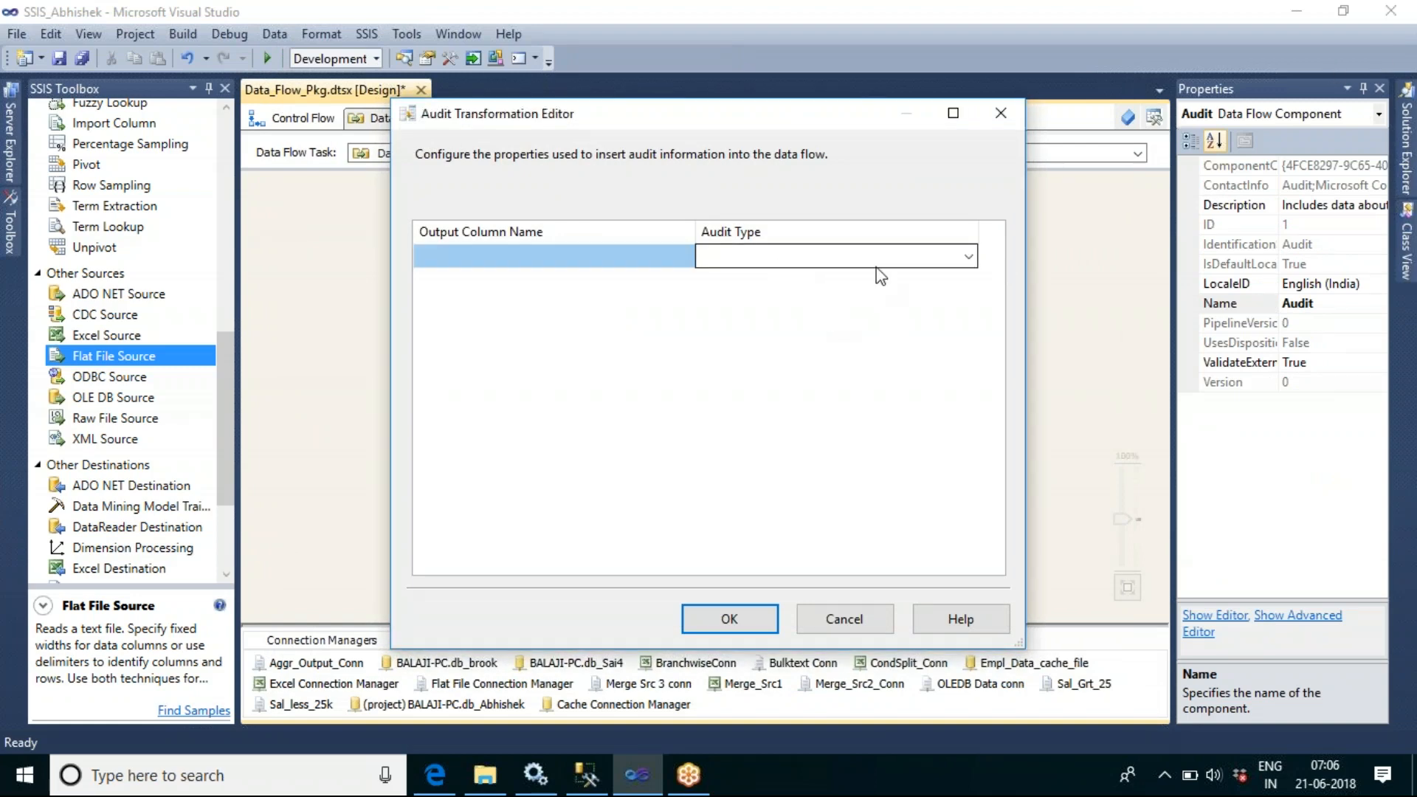
pyautogui.click(967, 258)
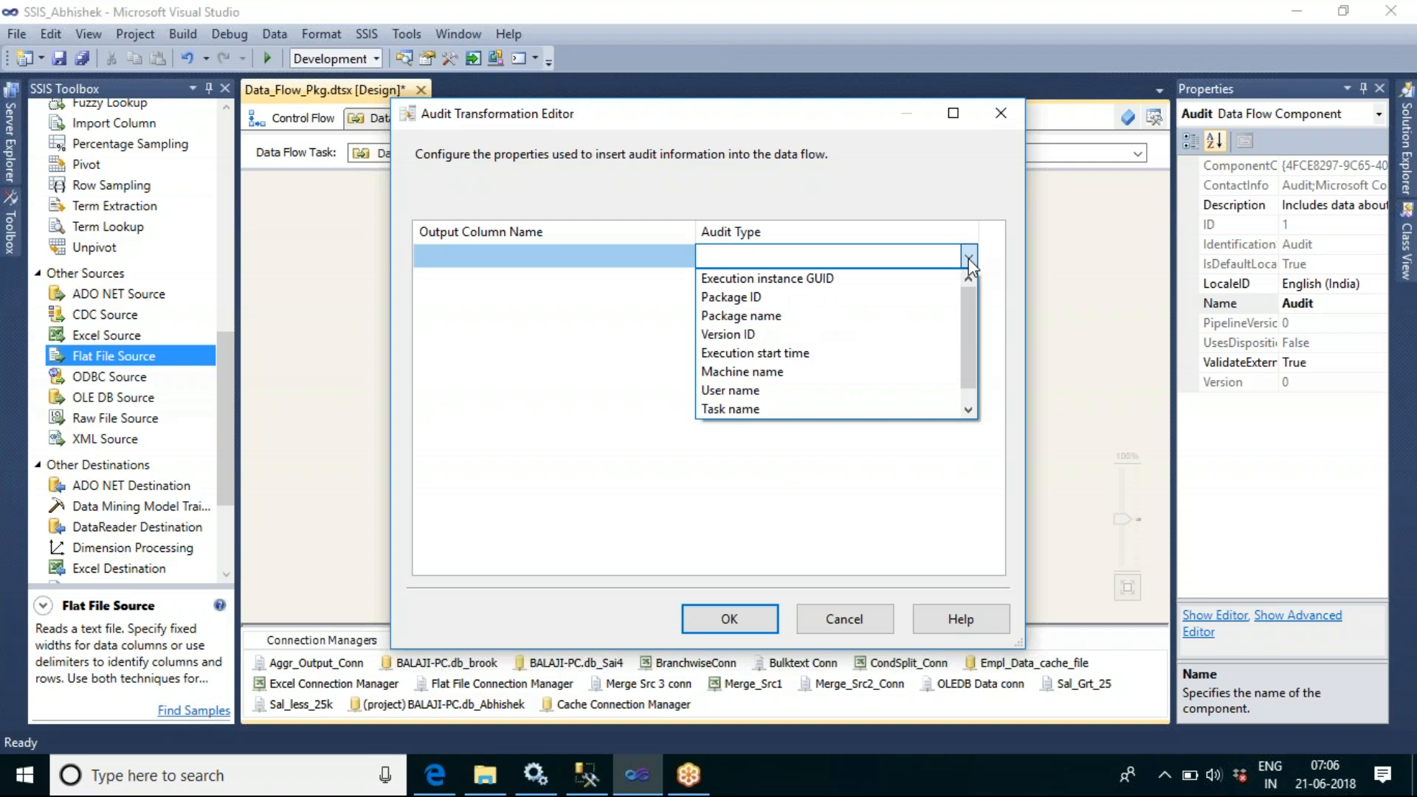
pyautogui.click(779, 316)
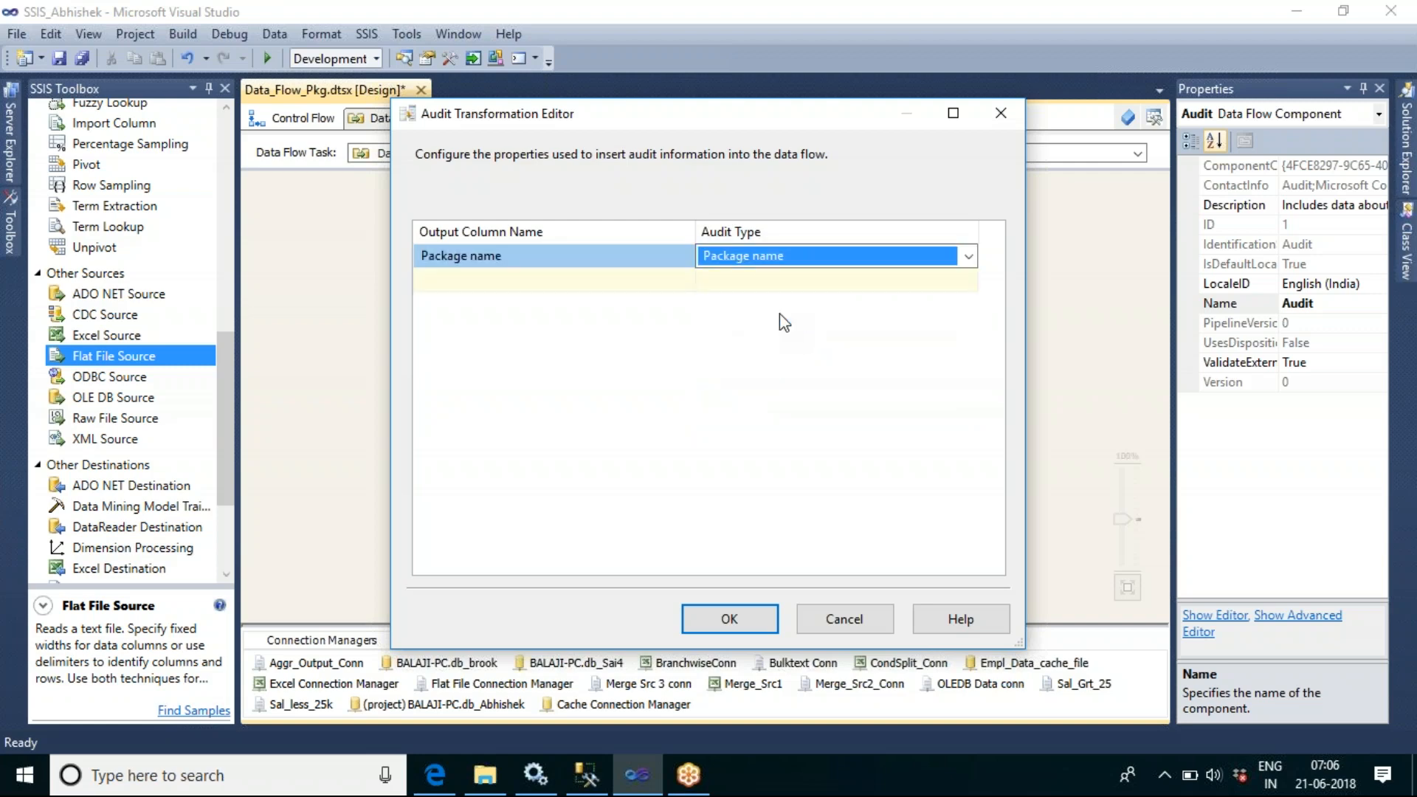
pyautogui.click(969, 288)
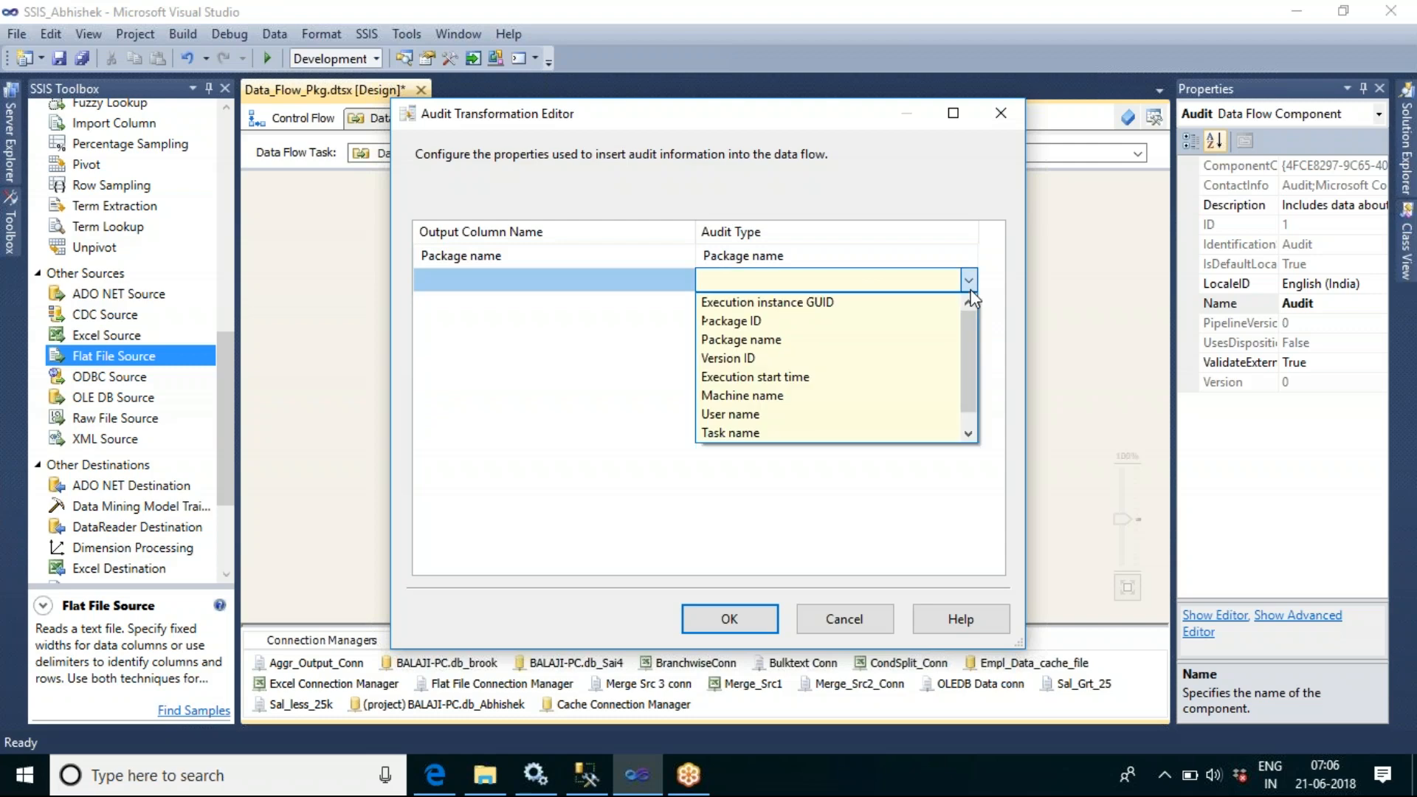
pyautogui.click(803, 388)
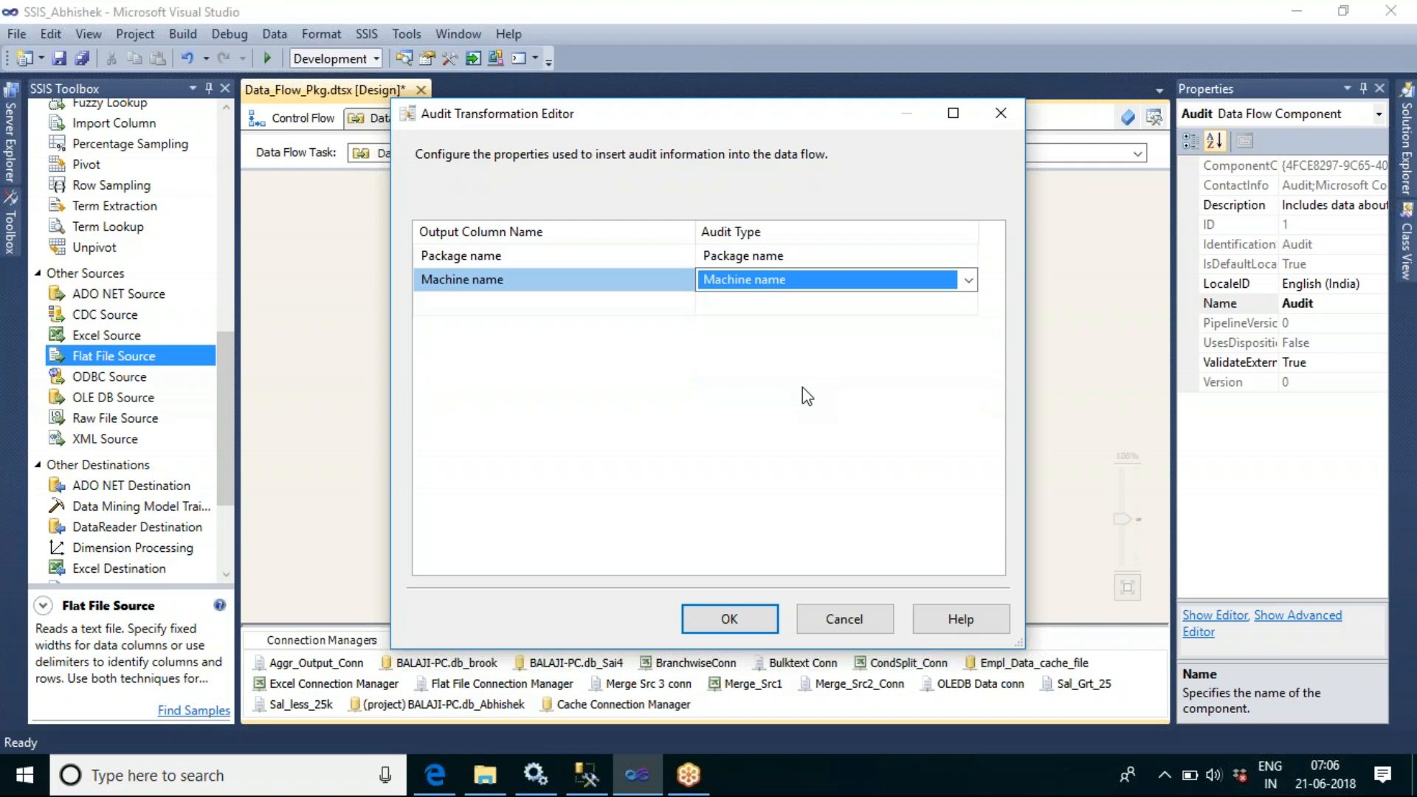
# Add two more audit output columns with the audit types Task name and User name
pyautogui.click(884, 303)
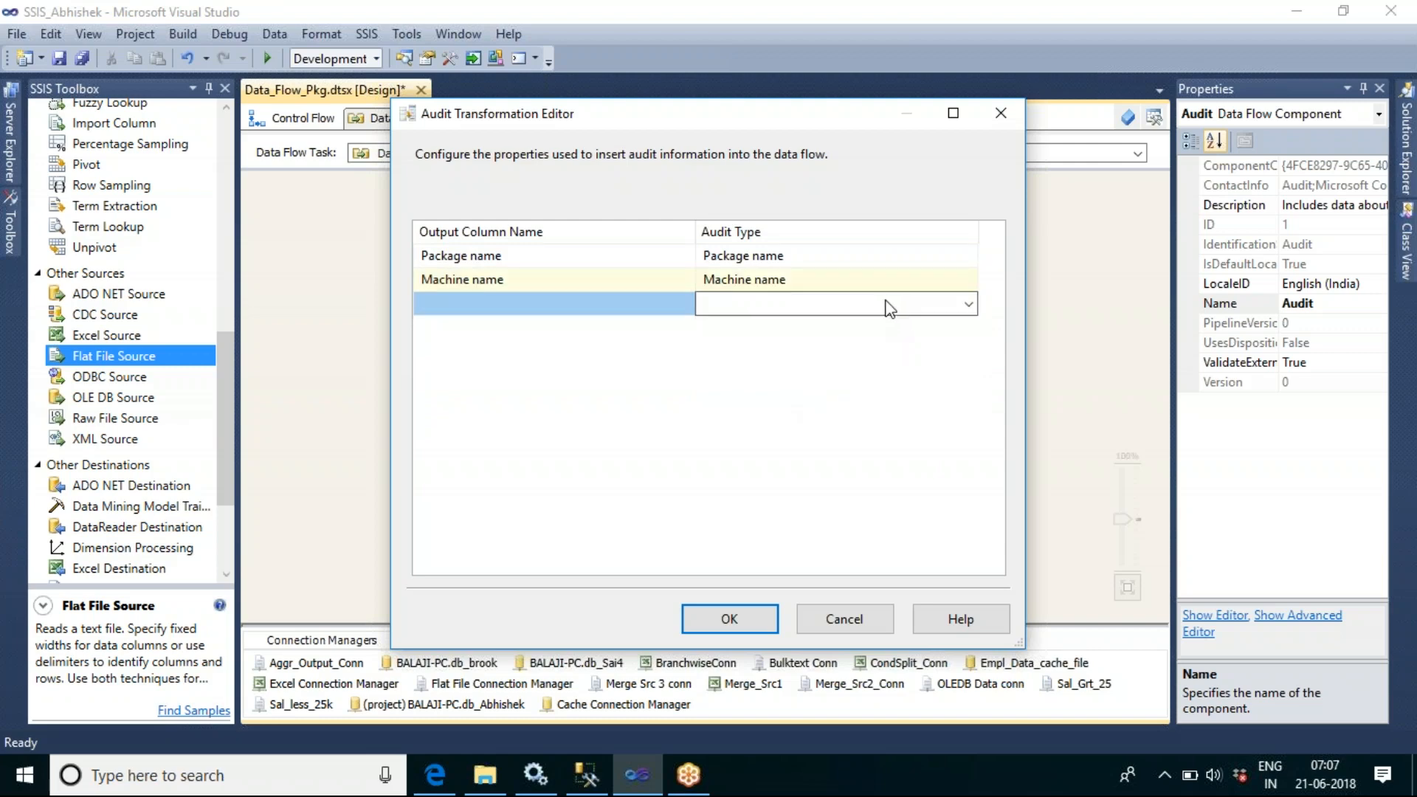
pyautogui.click(968, 305)
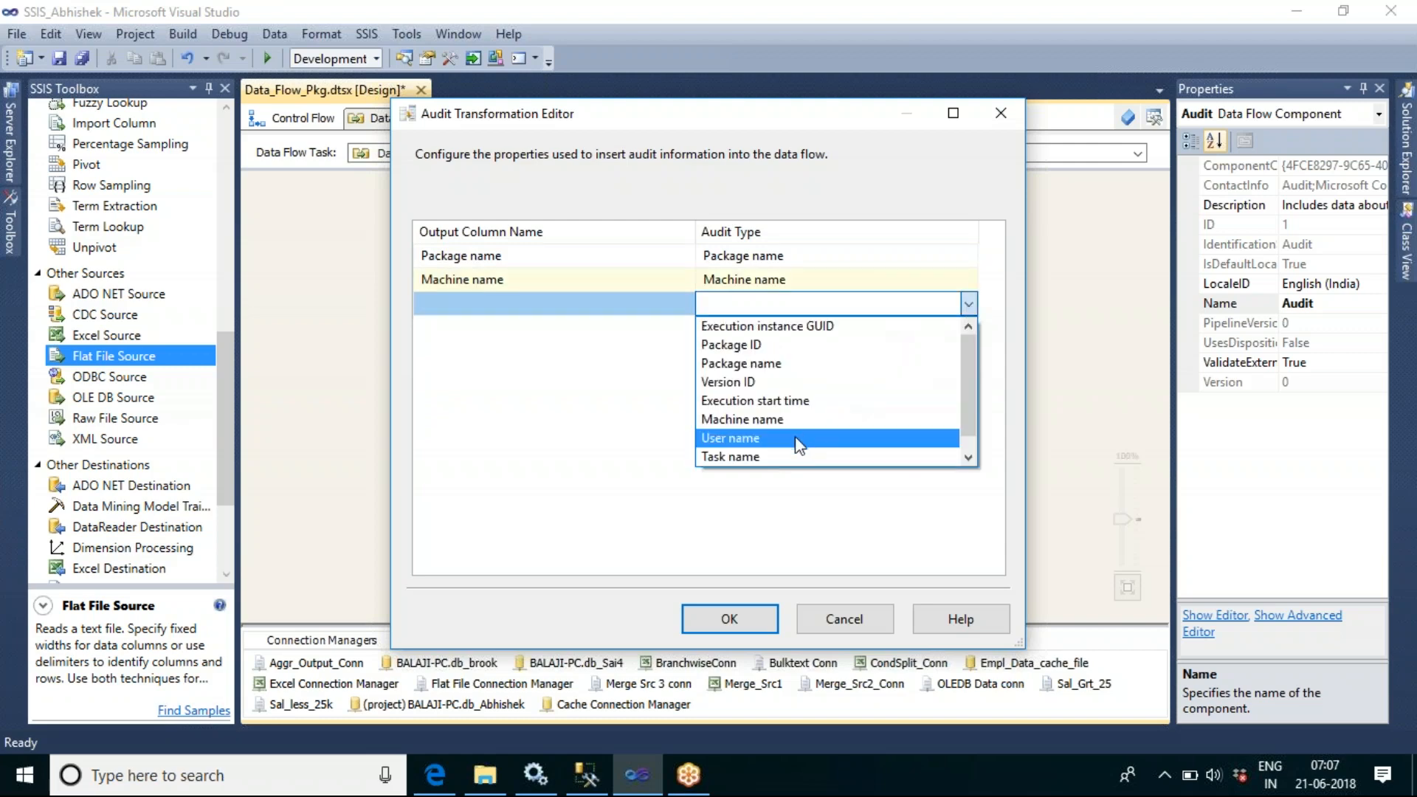
pyautogui.click(793, 458)
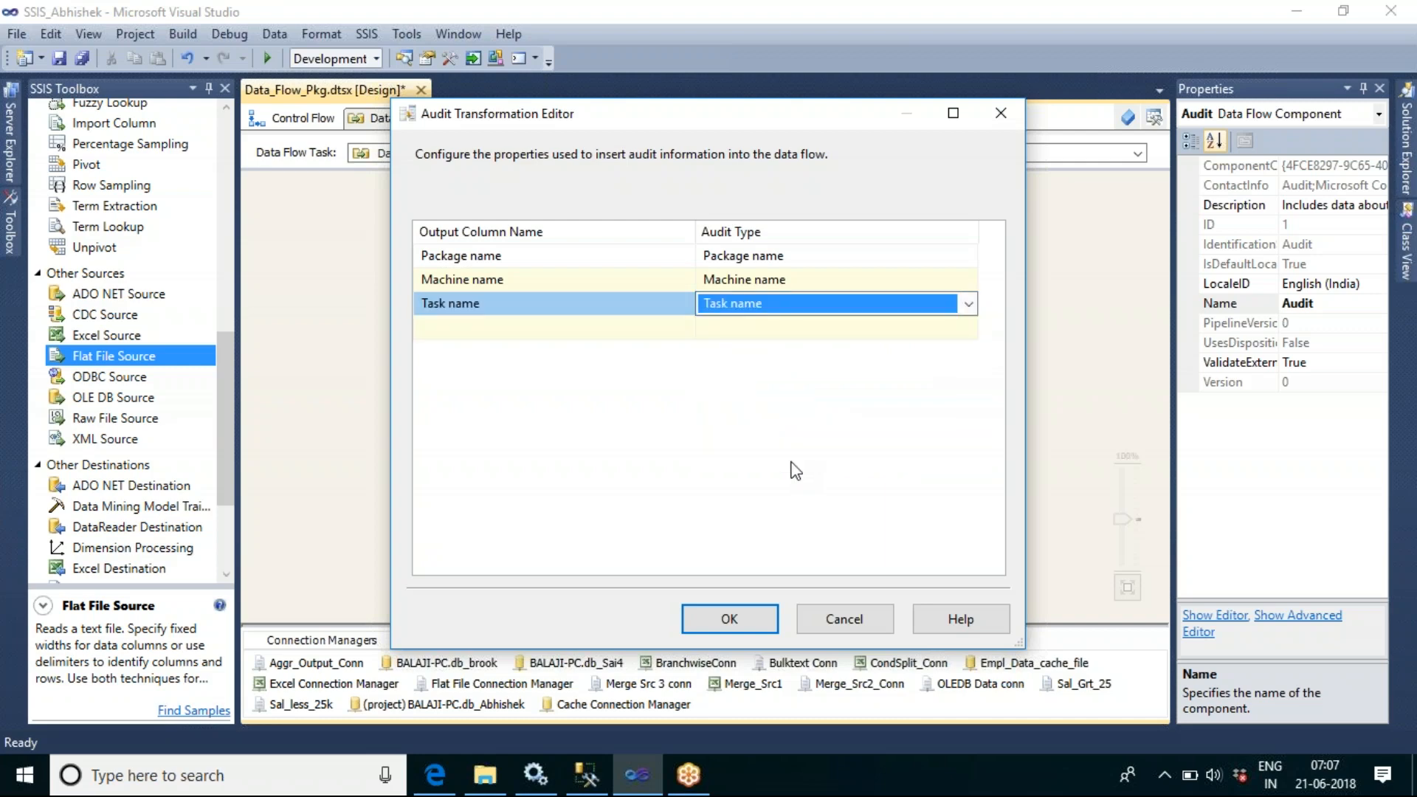
pyautogui.click(843, 327)
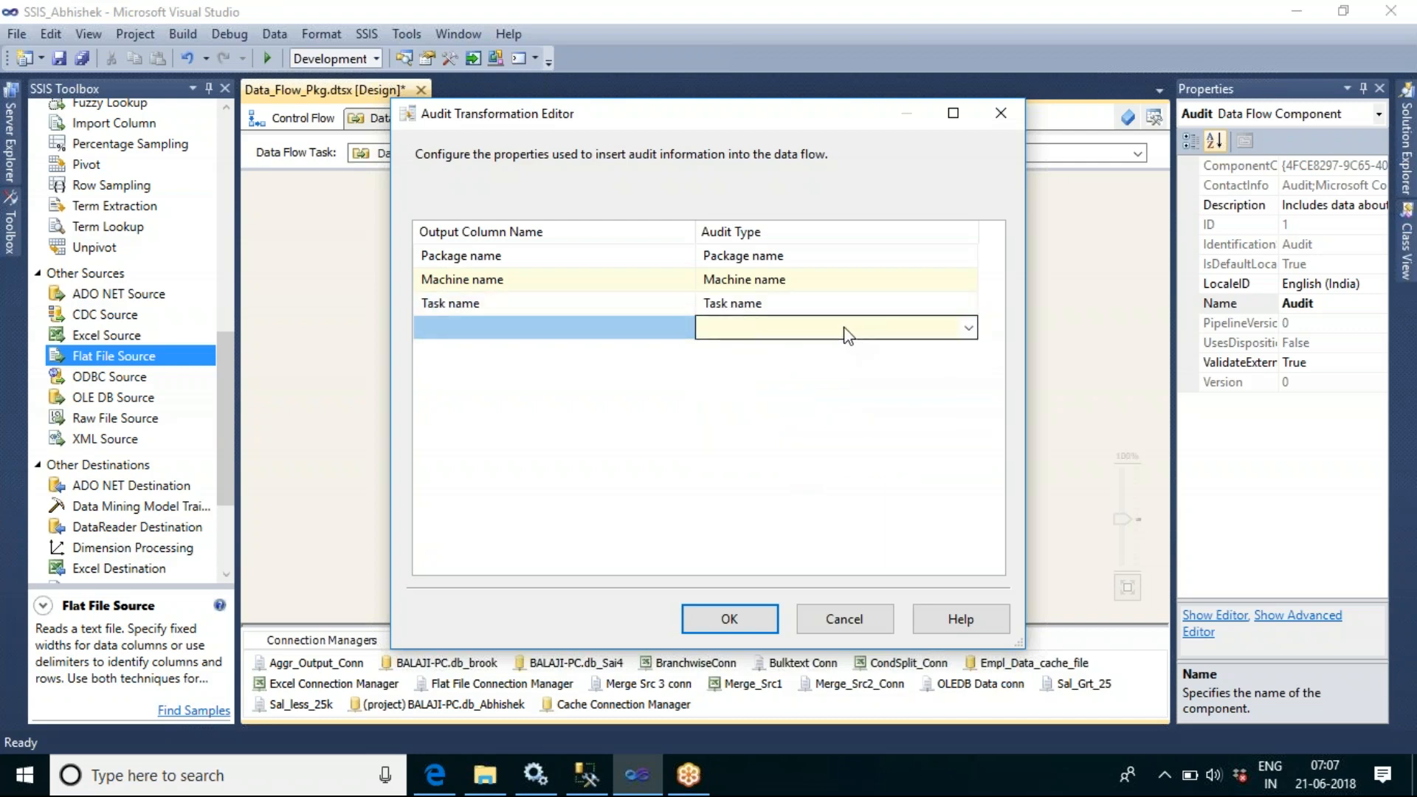
pyautogui.click(970, 329)
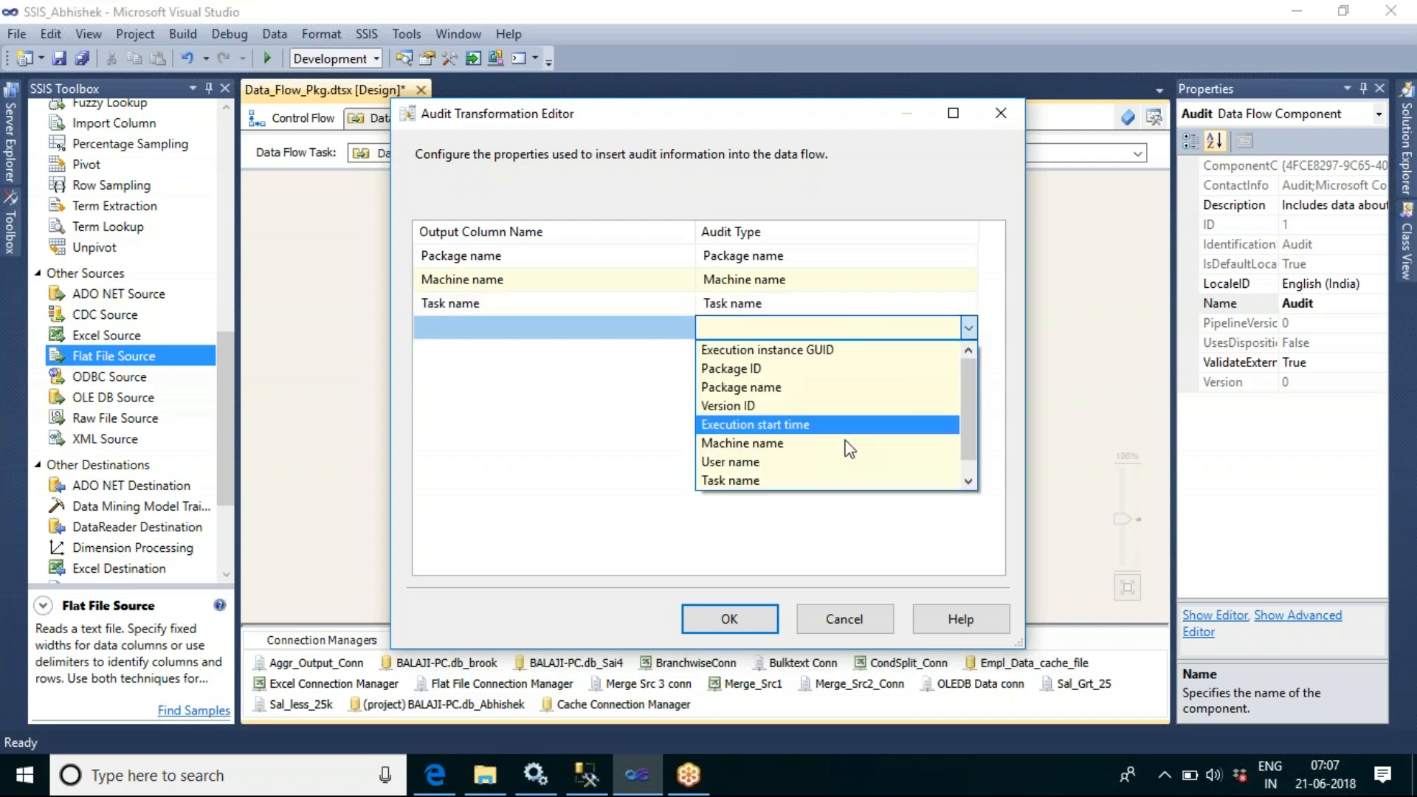
pyautogui.click(832, 463)
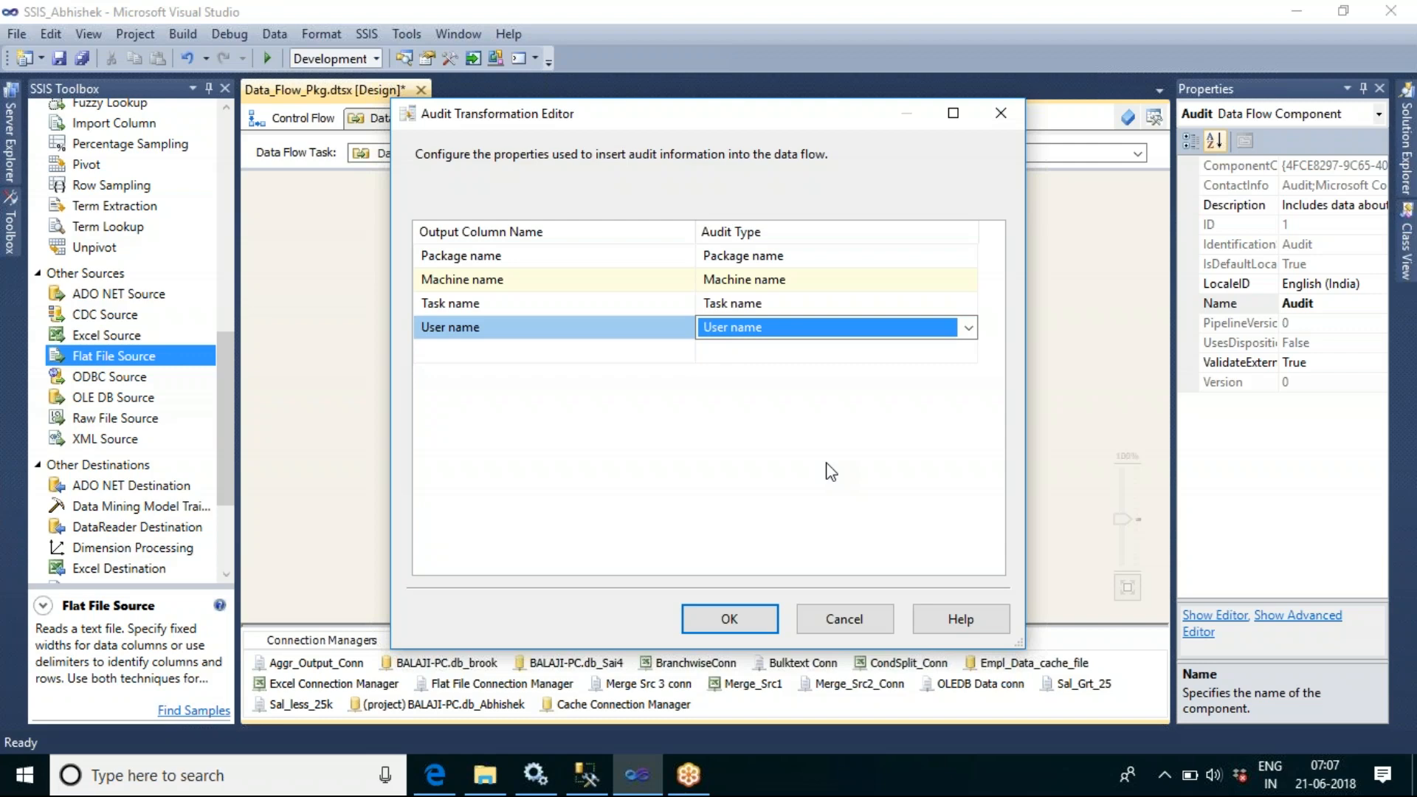
# Add a fifth audit output column with the audit type Execution start time
pyautogui.click(866, 349)
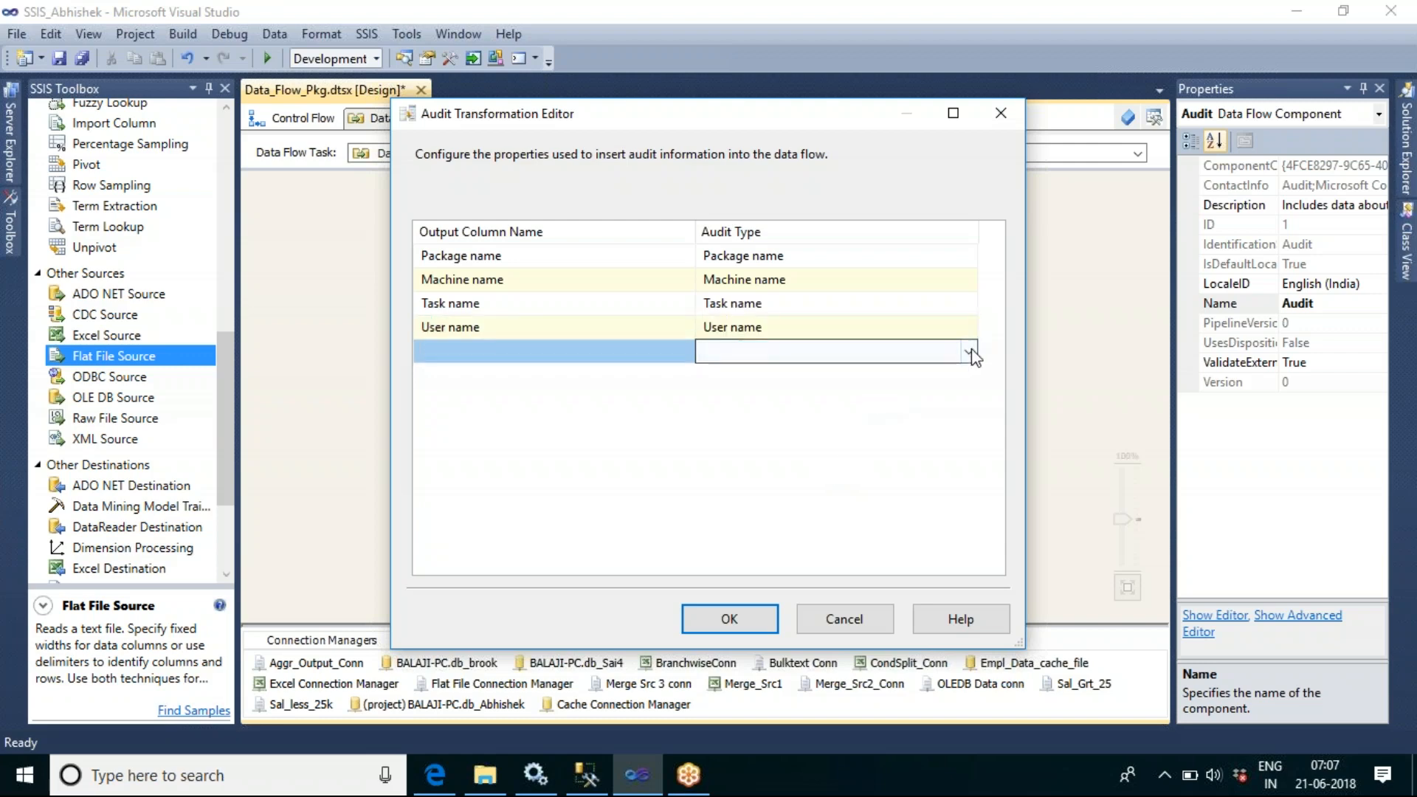
pyautogui.click(969, 351)
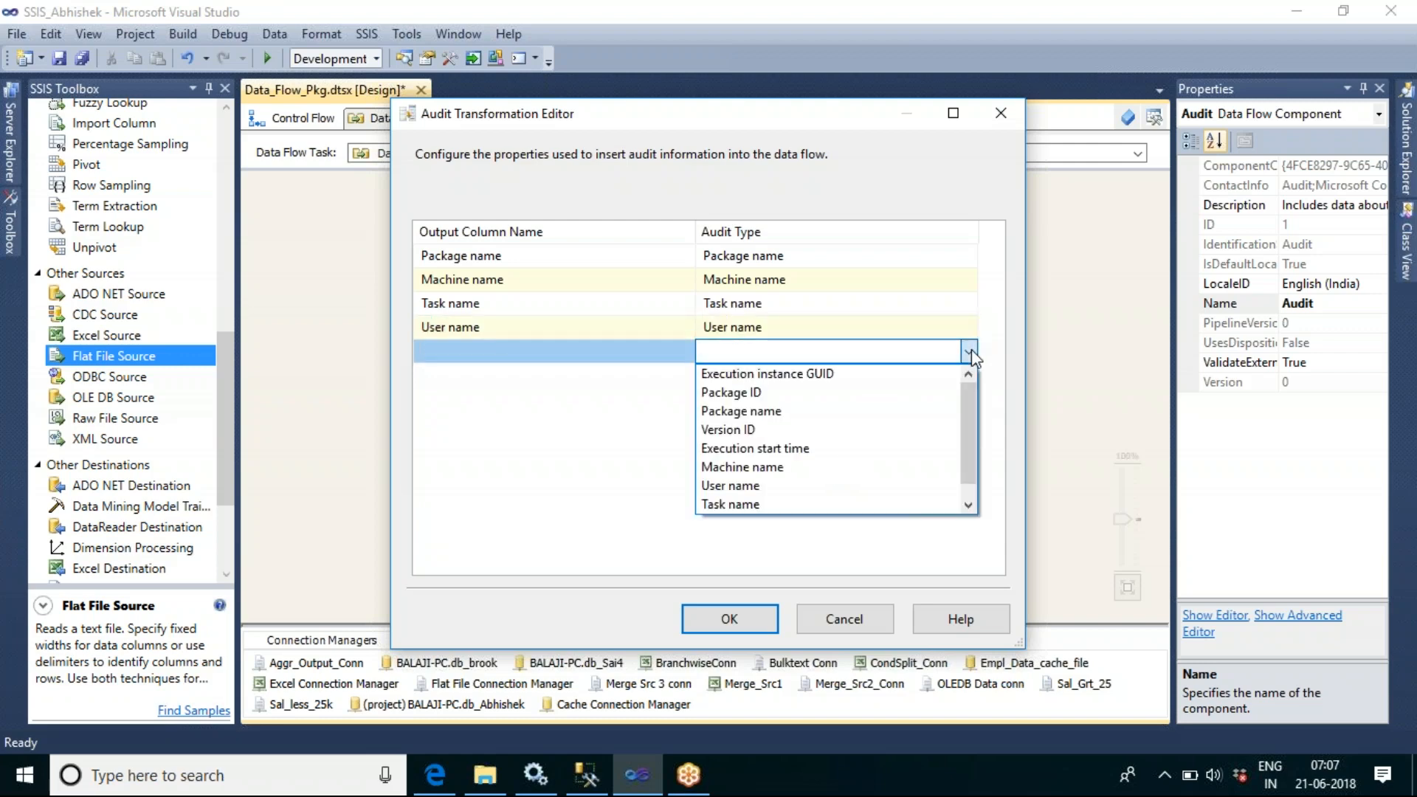
pyautogui.click(783, 448)
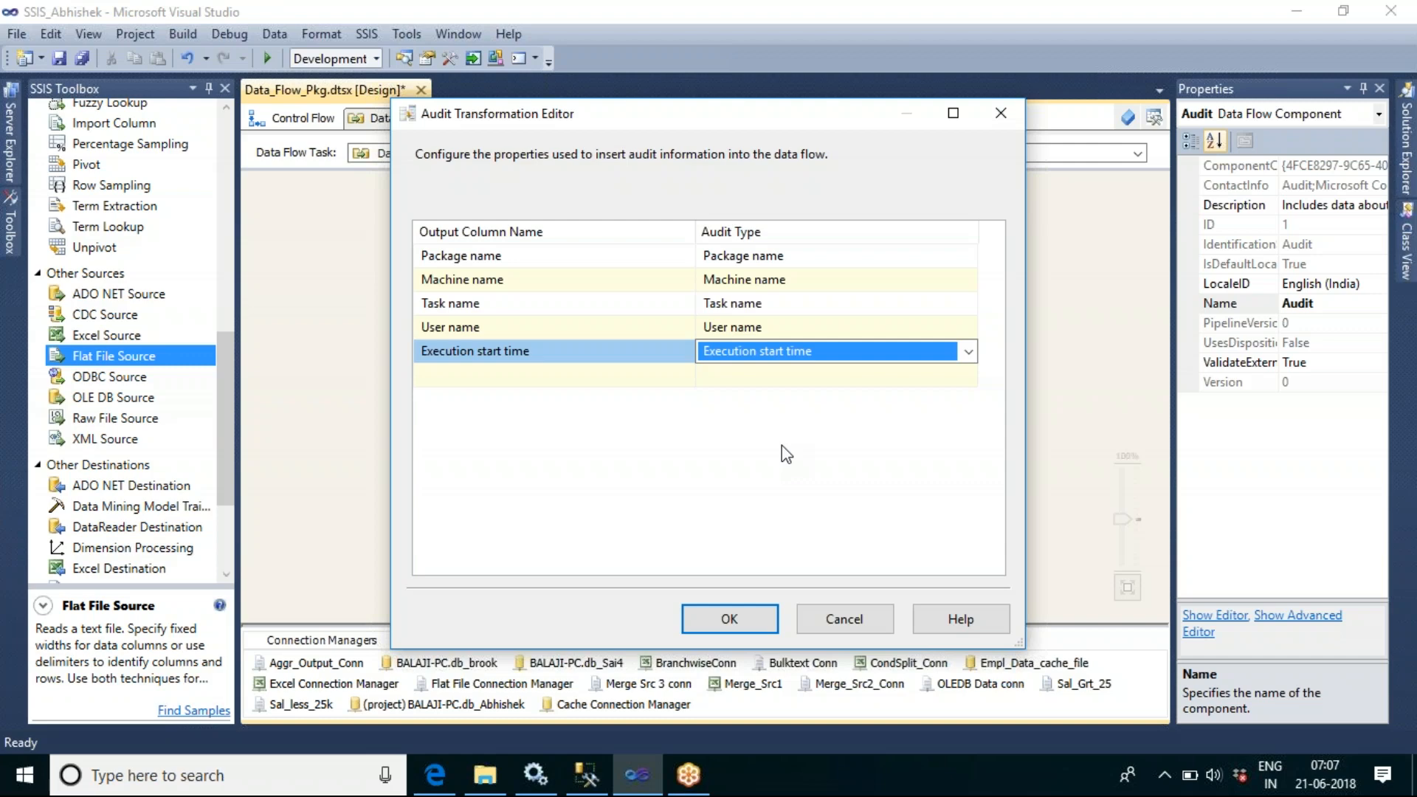
pyautogui.click(781, 432)
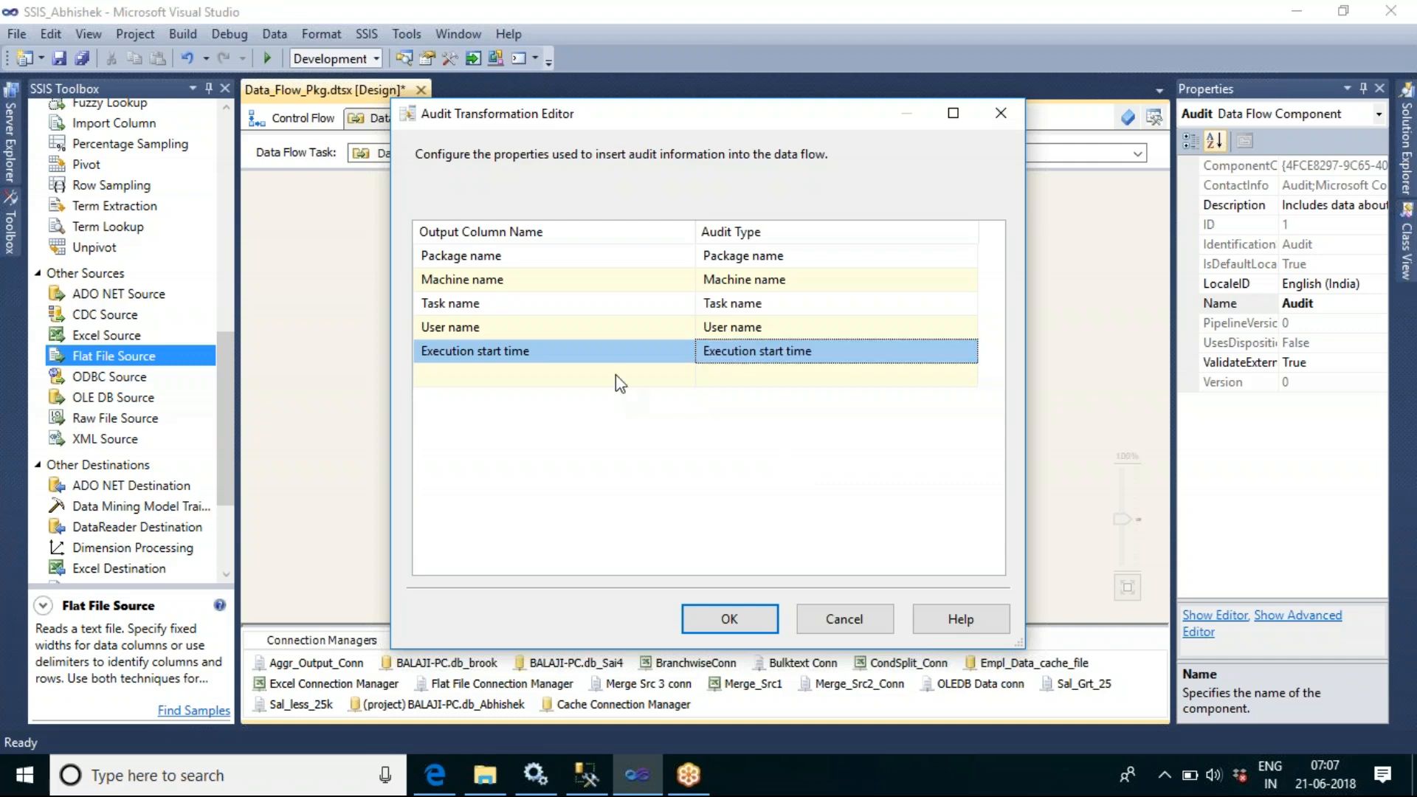
# Rename the output column of the Execution start time audit type as Latest Modified Date
pyautogui.click(531, 354)
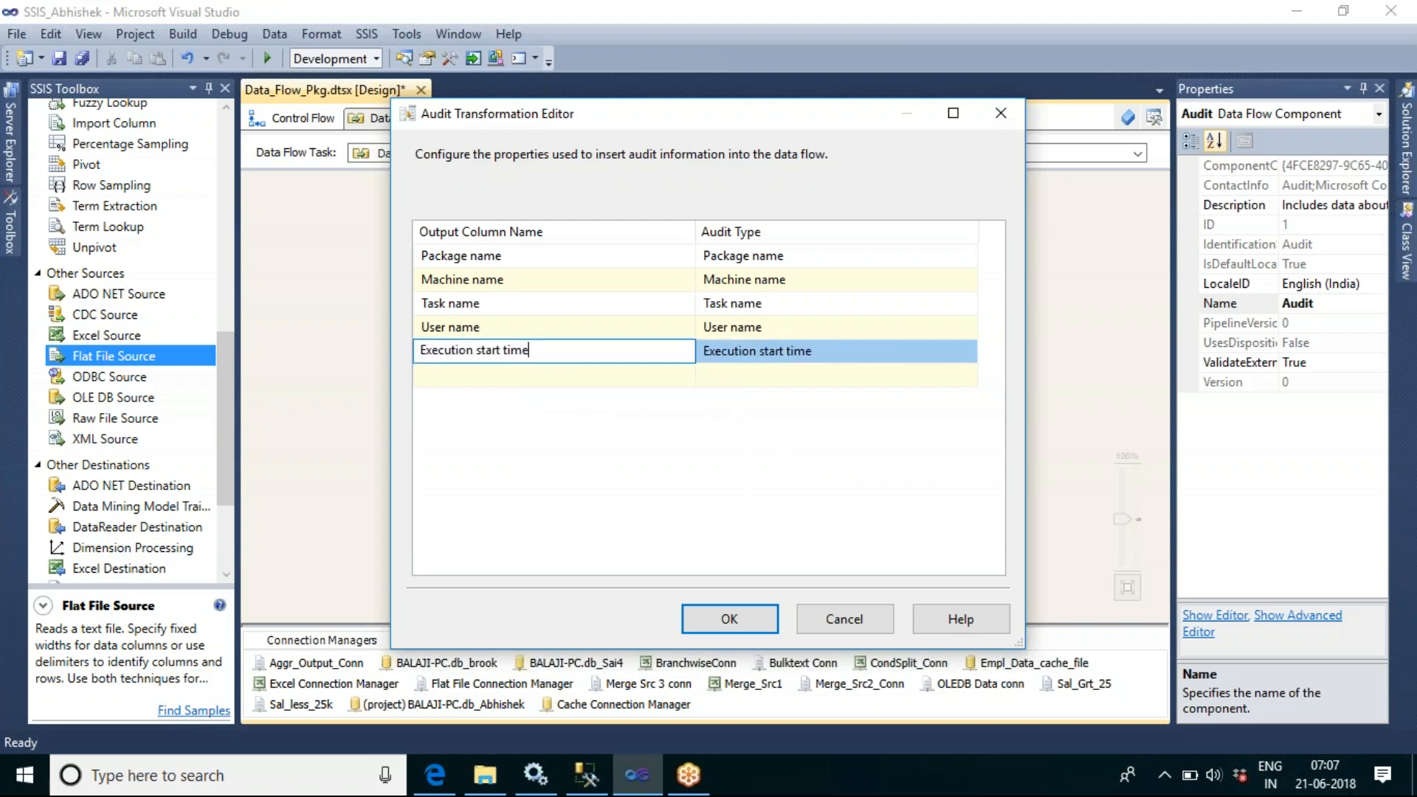
pyautogui.moveTo(540, 351); pyautogui.dragTo(416, 353)
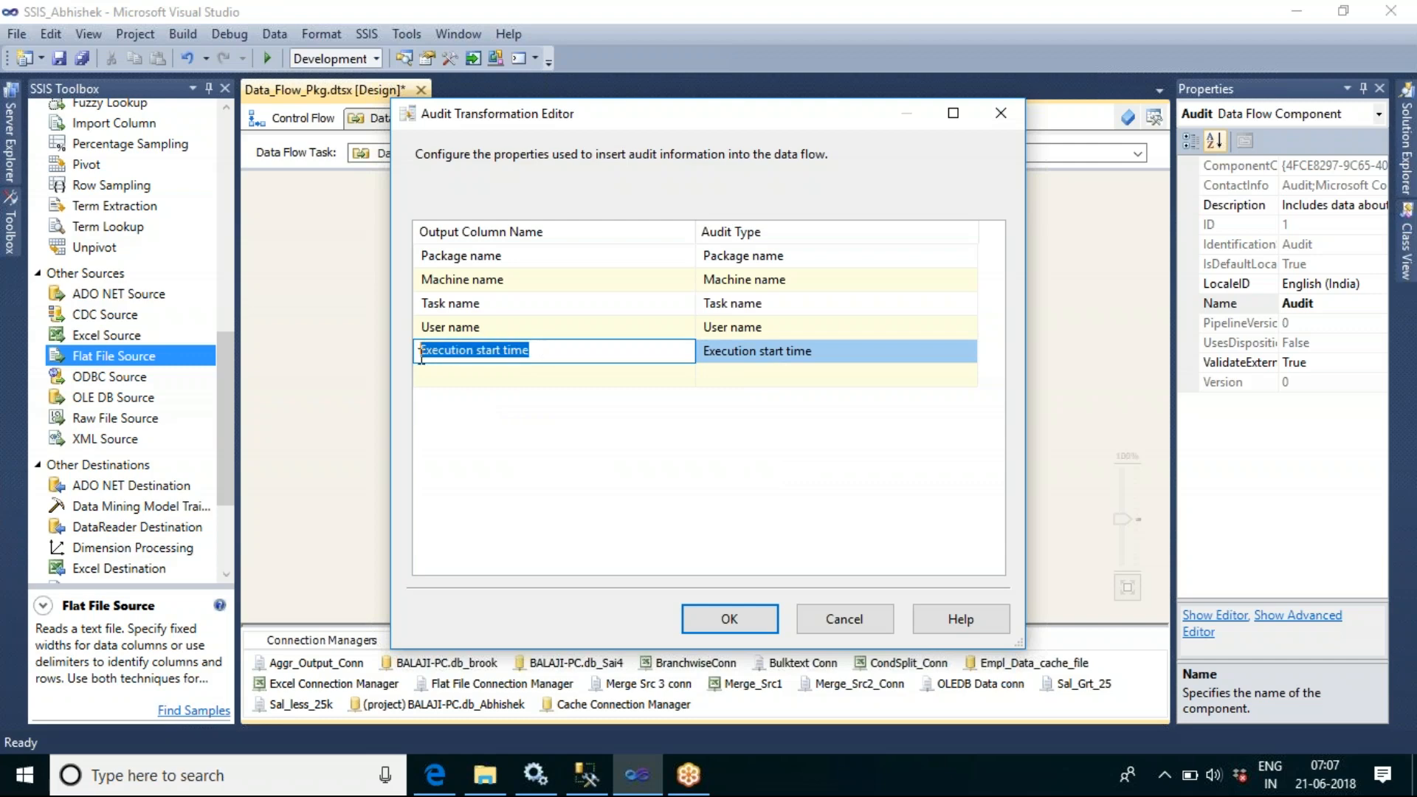
pyautogui.write('L')
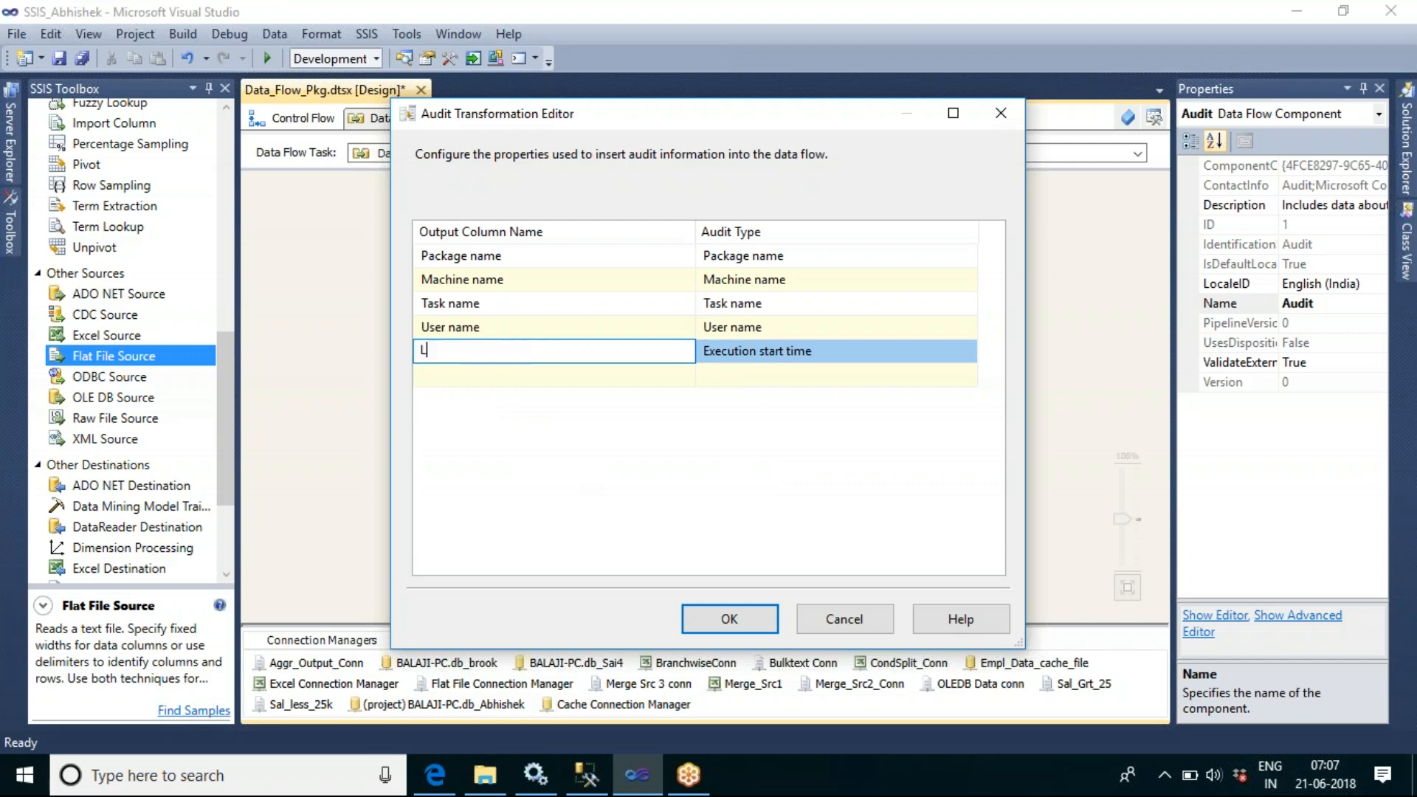
pyautogui.write('atest Modified Date')
pyautogui.click(1049, 38)
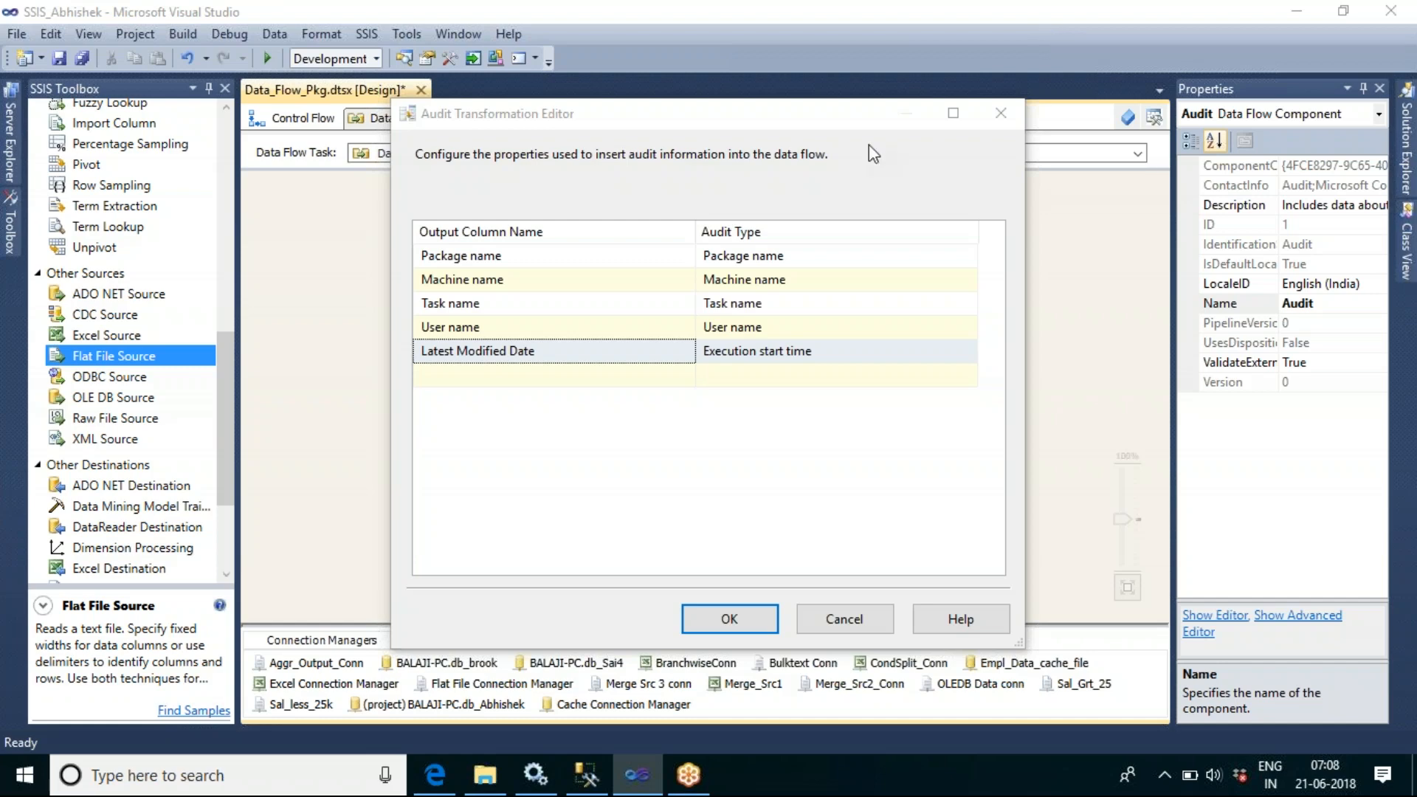
# Rename the fifth audit output column as Execution Start Time and accept the Audit transformation settings
pyautogui.click(538, 359)
pyautogui.click(538, 359)
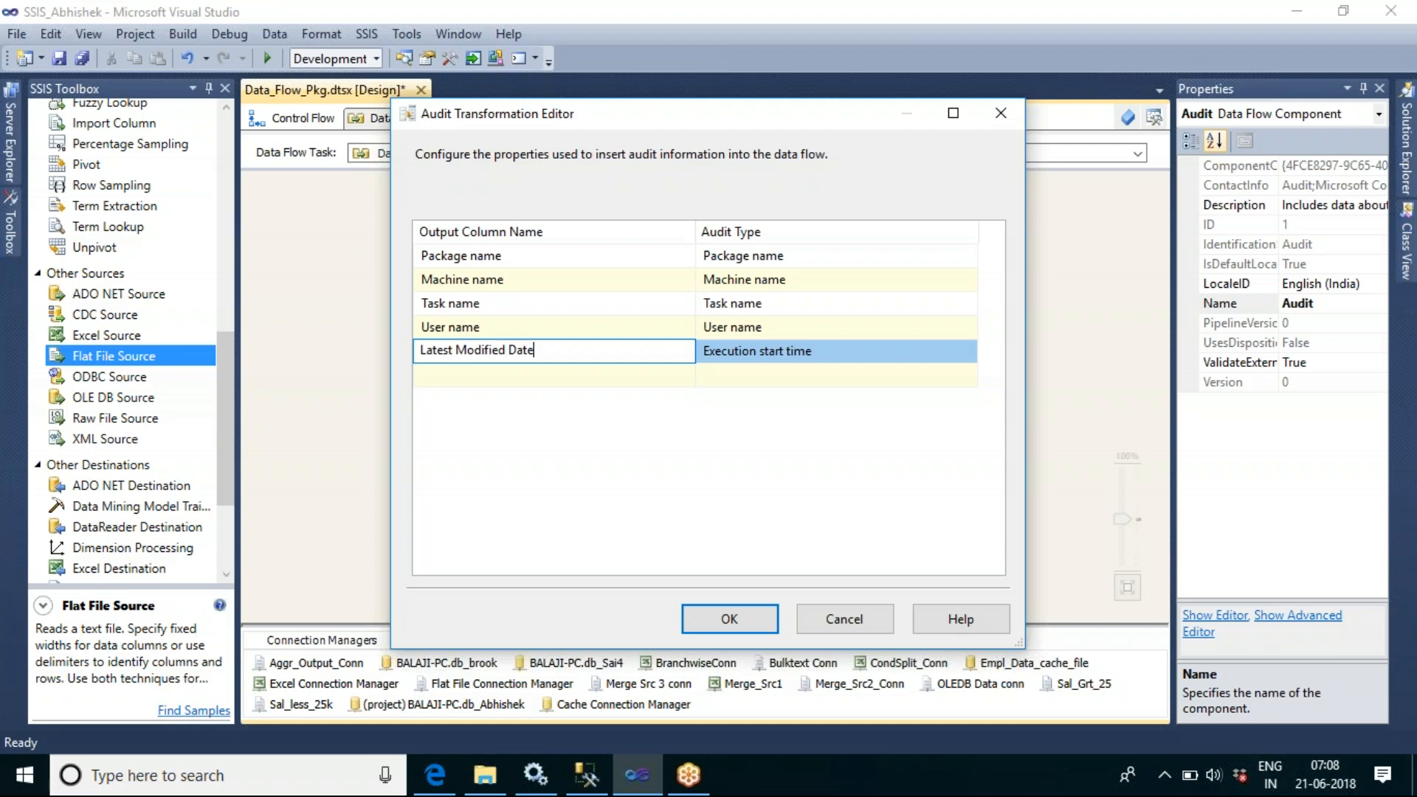
pyautogui.press('BackSpace')
pyautogui.press('BackSpace')
pyautogui.press('BackSpace')
pyautogui.press('BackSpace')
pyautogui.press('BackSpace')
pyautogui.press('BackSpace')
pyautogui.press('BackSpace')
pyautogui.press('BackSpace')
pyautogui.press('BackSpace')
pyautogui.press('BackSpace')
pyautogui.press('BackSpace')
pyautogui.press('BackSpace')
pyautogui.press('BackSpace')
pyautogui.press('BackSpace')
pyautogui.press('BackSpace')
pyautogui.press('BackSpace')
pyautogui.press('BackSpace')
pyautogui.press('BackSpace')
pyautogui.press('BackSpace')
pyautogui.press('BackSpace')
pyautogui.write('Eex')
pyautogui.press('BackSpace')
pyautogui.press('BackSpace')
pyautogui.write('xecution Start Time')
pyautogui.click(741, 623)
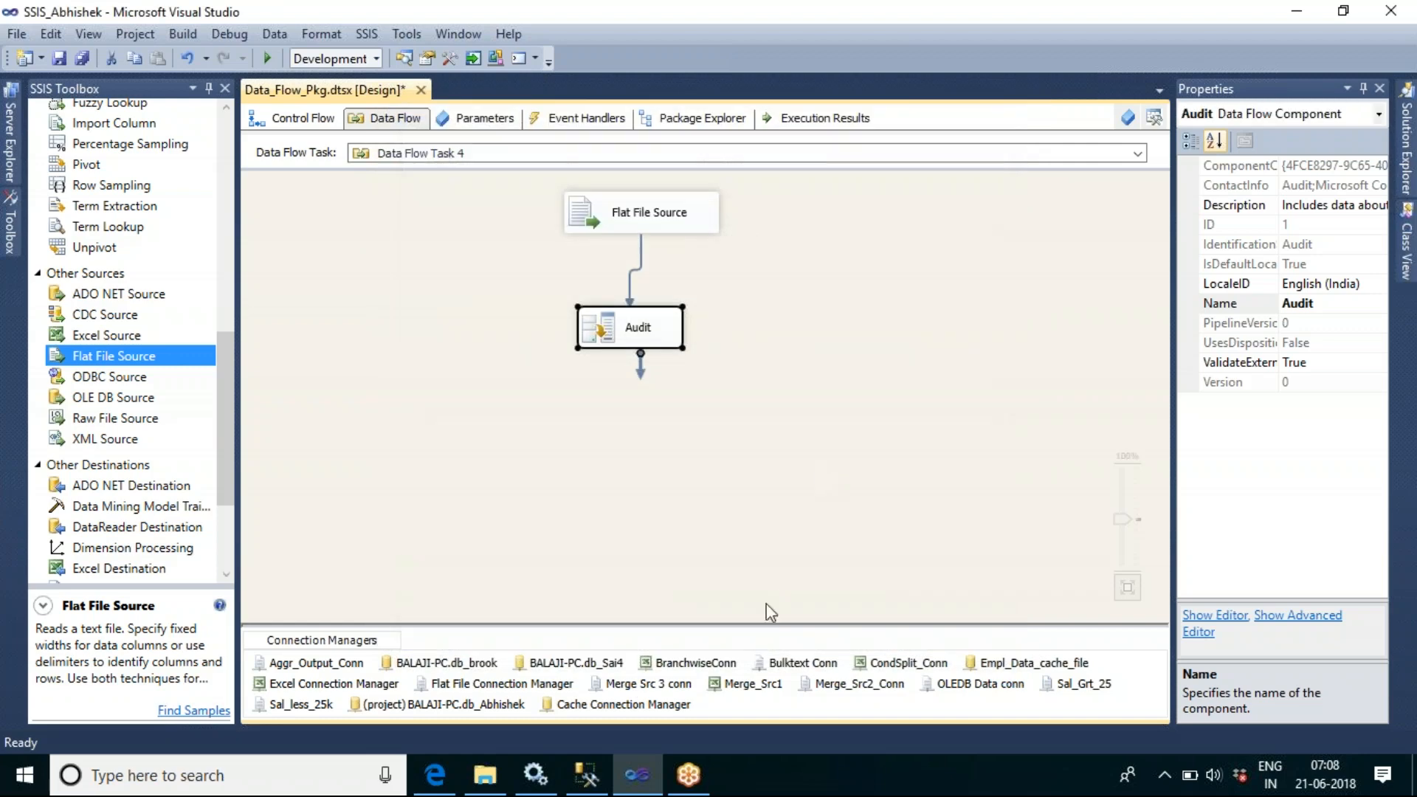
pyautogui.click(823, 474)
pyautogui.click(650, 344)
pyautogui.click(228, 397)
pyautogui.moveTo(229, 396); pyautogui.dragTo(254, 236)
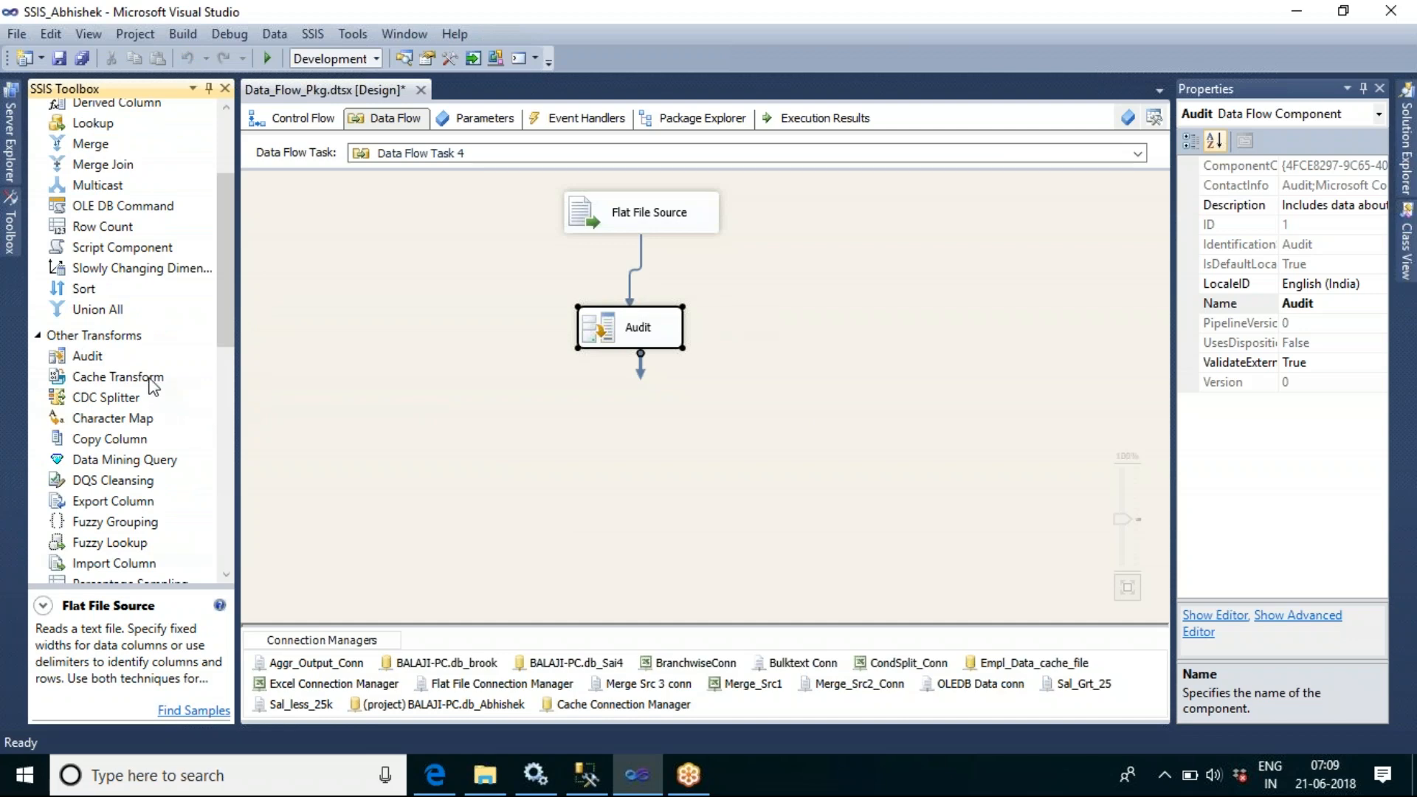
pyautogui.moveTo(131, 420); pyautogui.dragTo(506, 431)
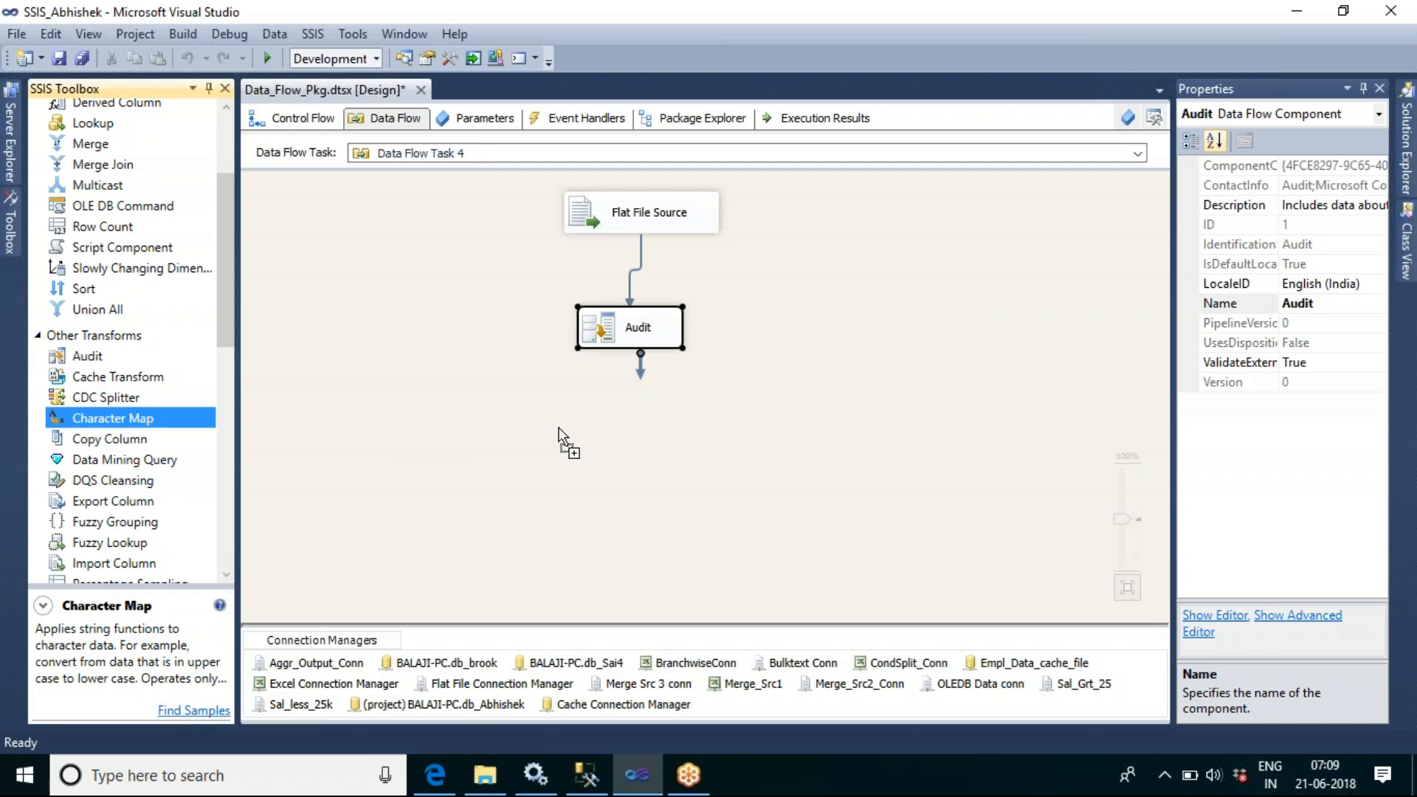
pyautogui.moveTo(601, 425); pyautogui.dragTo(602, 427)
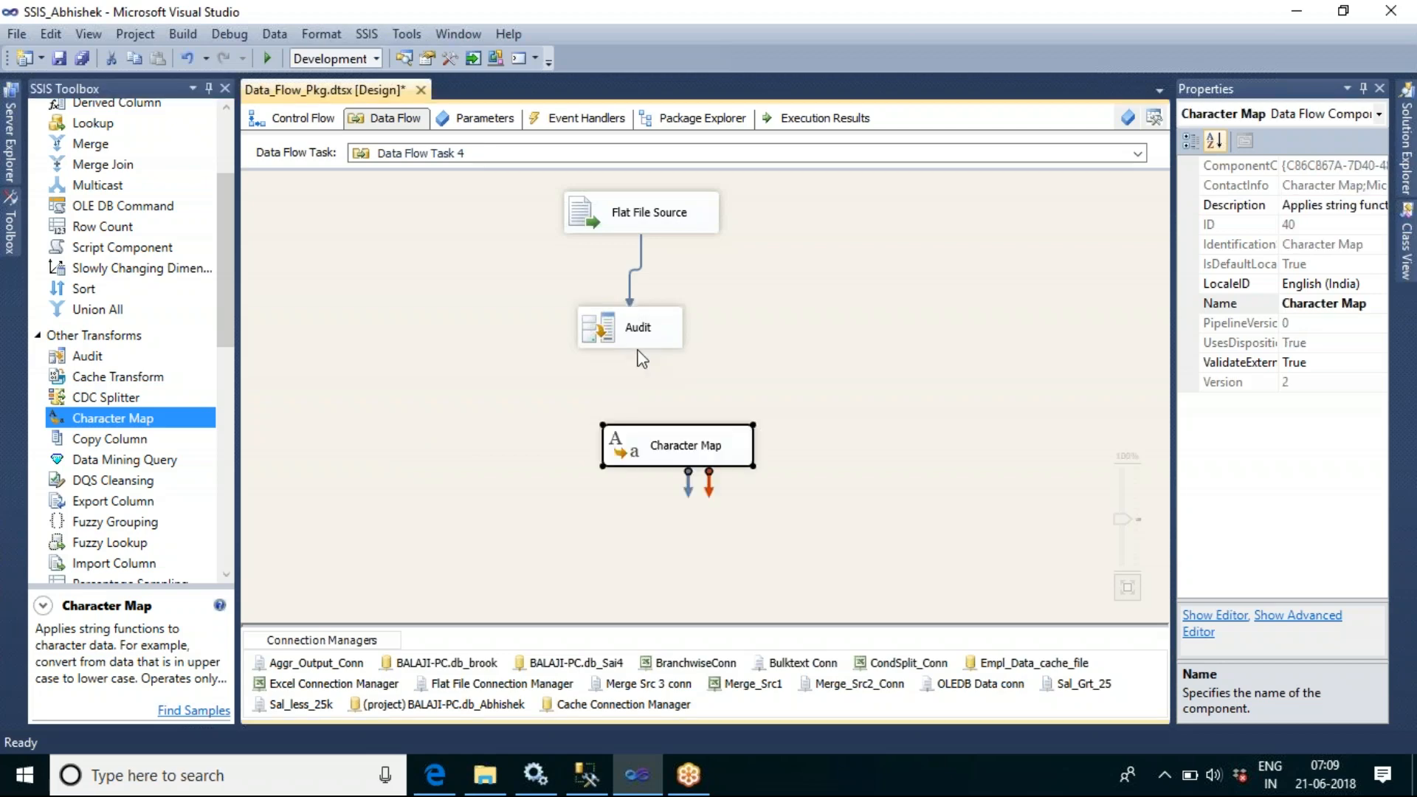
pyautogui.click(668, 461)
pyautogui.press('Delete')
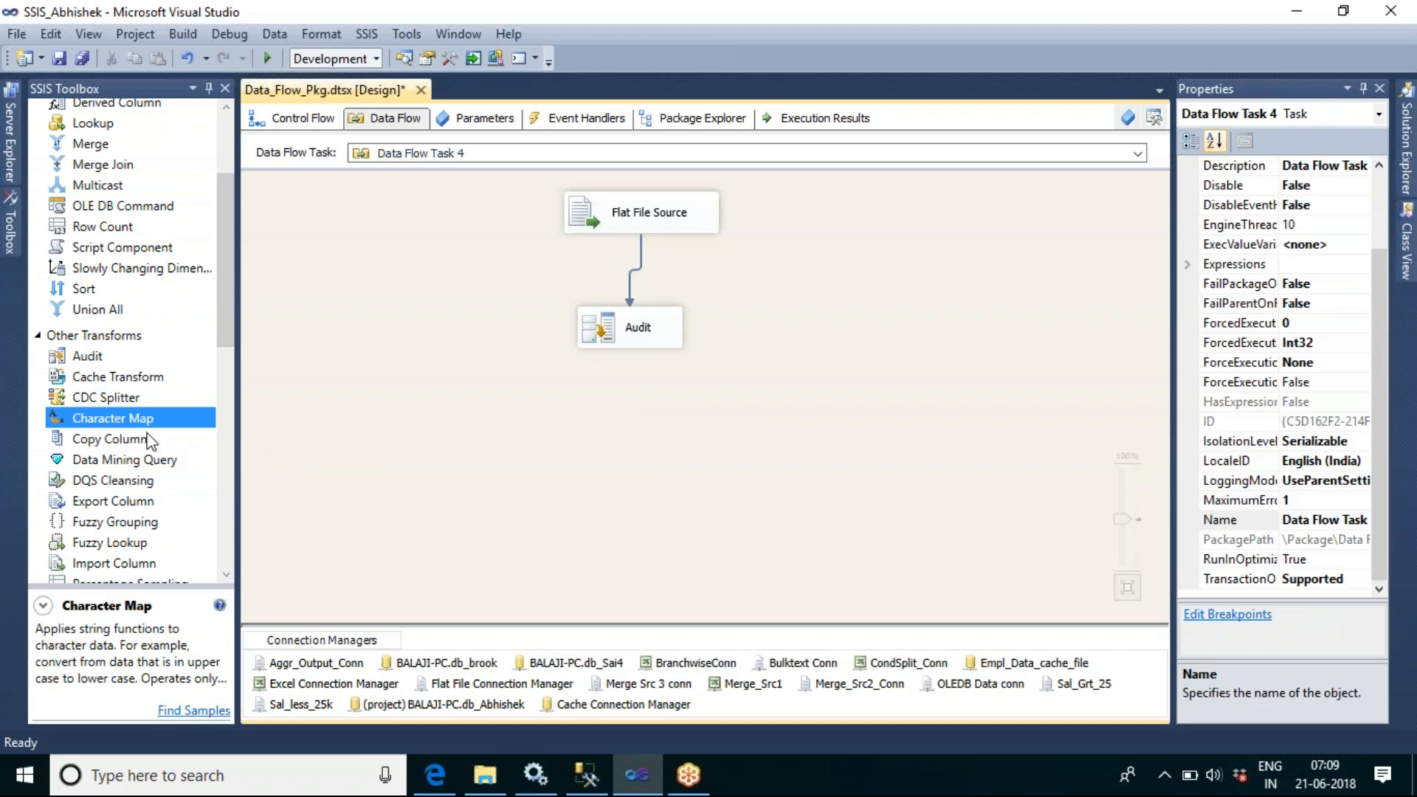
# Add a Copy Column transformation below the Audit transformation and connect the Audit output to it
pyautogui.moveTo(132, 444); pyautogui.dragTo(550, 430)
pyautogui.click(633, 347)
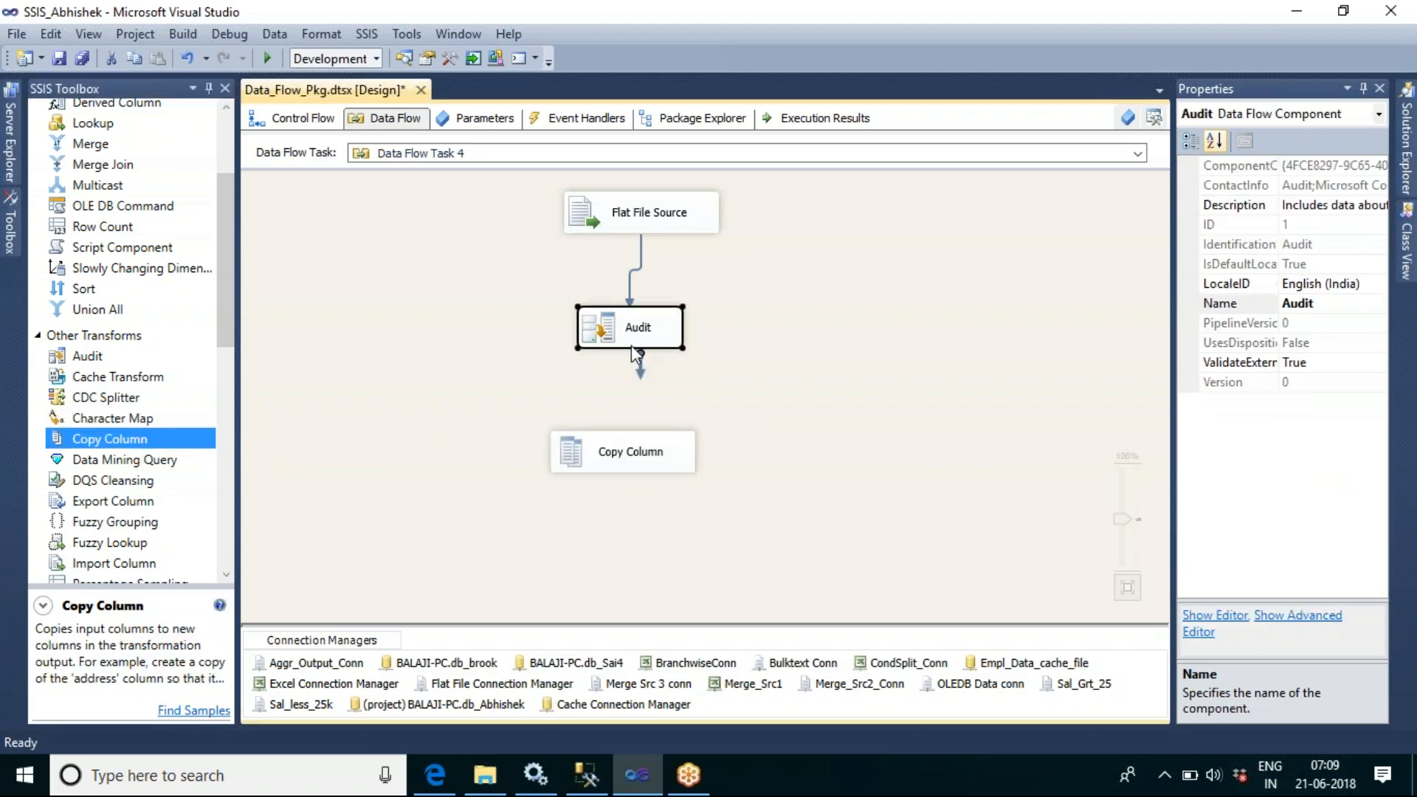
pyautogui.moveTo(639, 374); pyautogui.dragTo(673, 463)
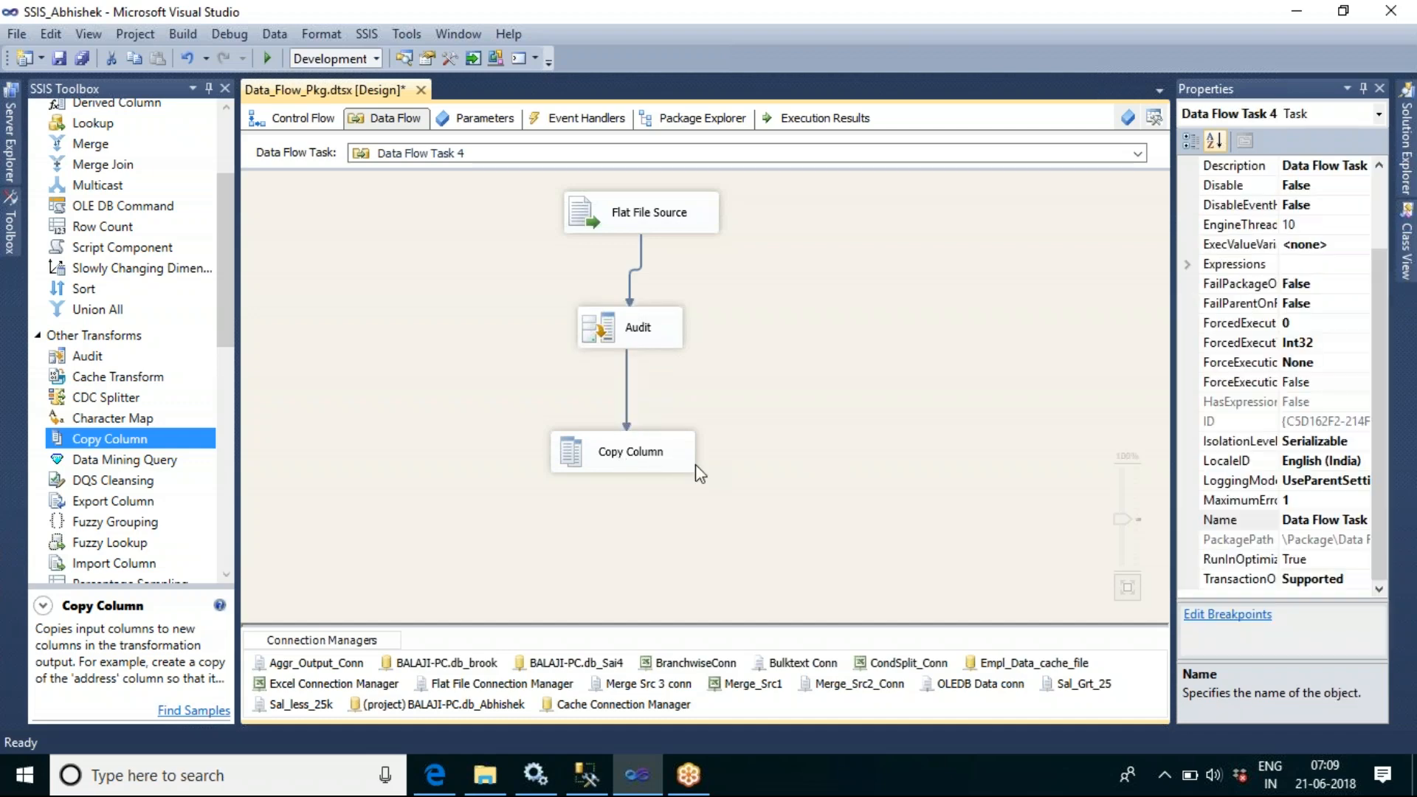
# Enable a data viewer on the path between the Audit and Copy Column transformations, keeping all columns displayed
pyautogui.click(627, 394)
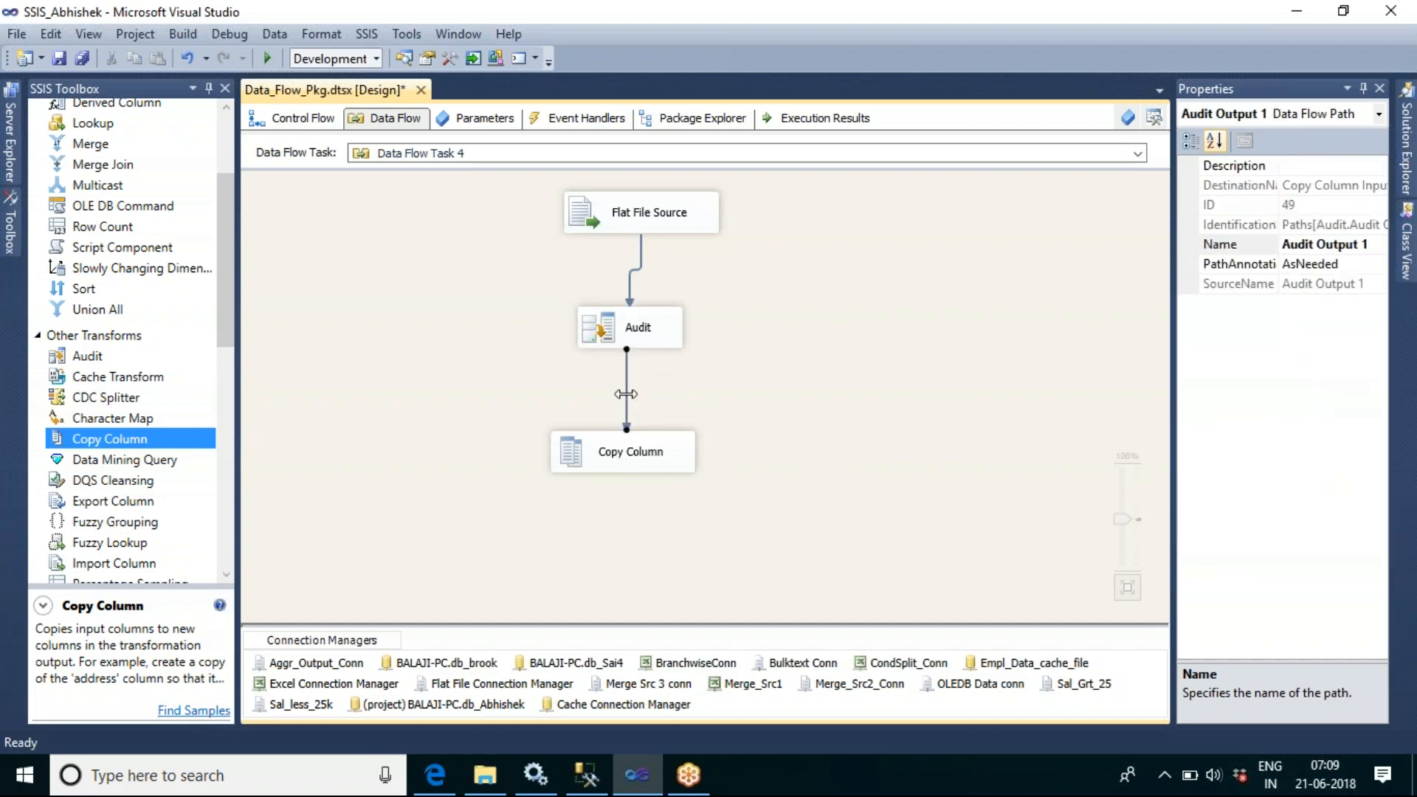
pyautogui.doubleClick(625, 394)
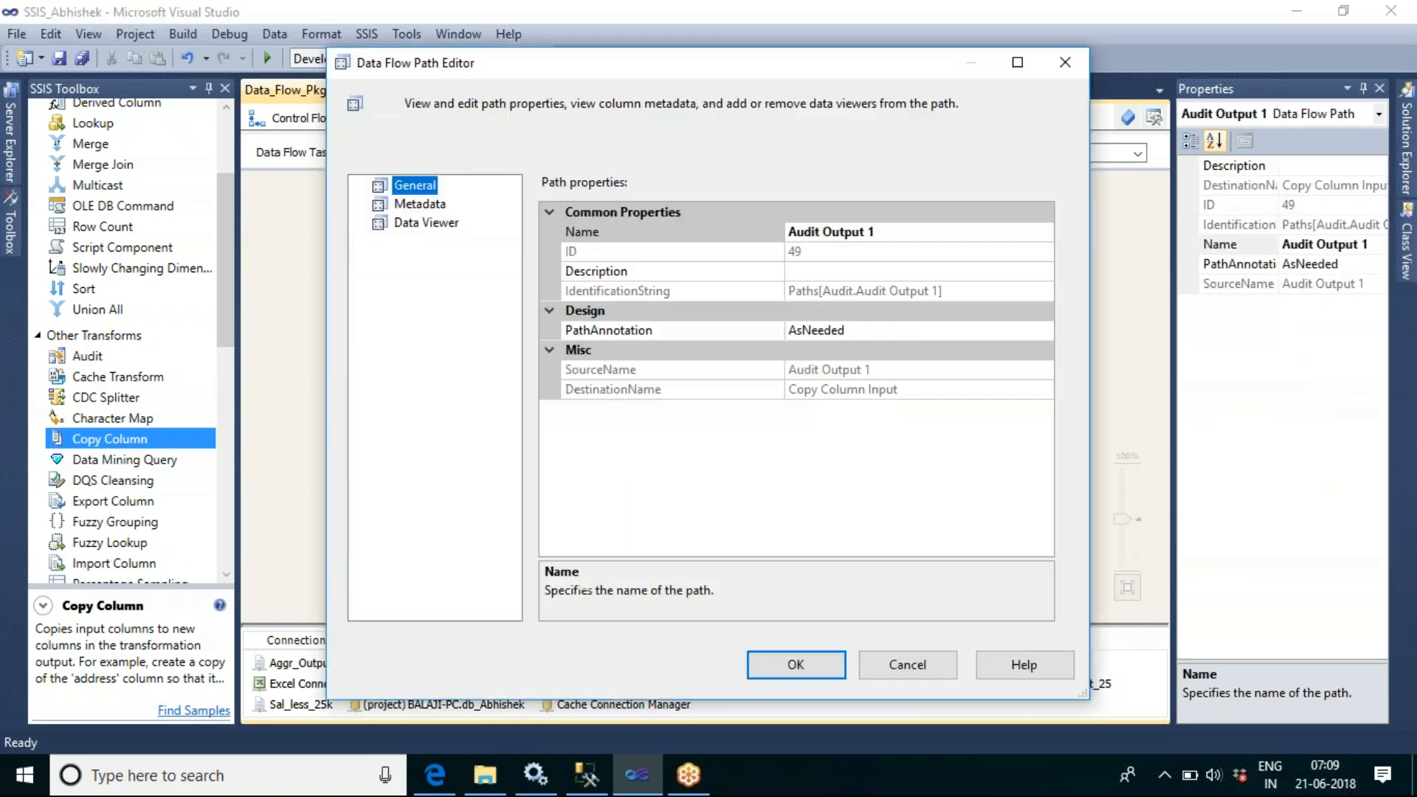
pyautogui.click(427, 223)
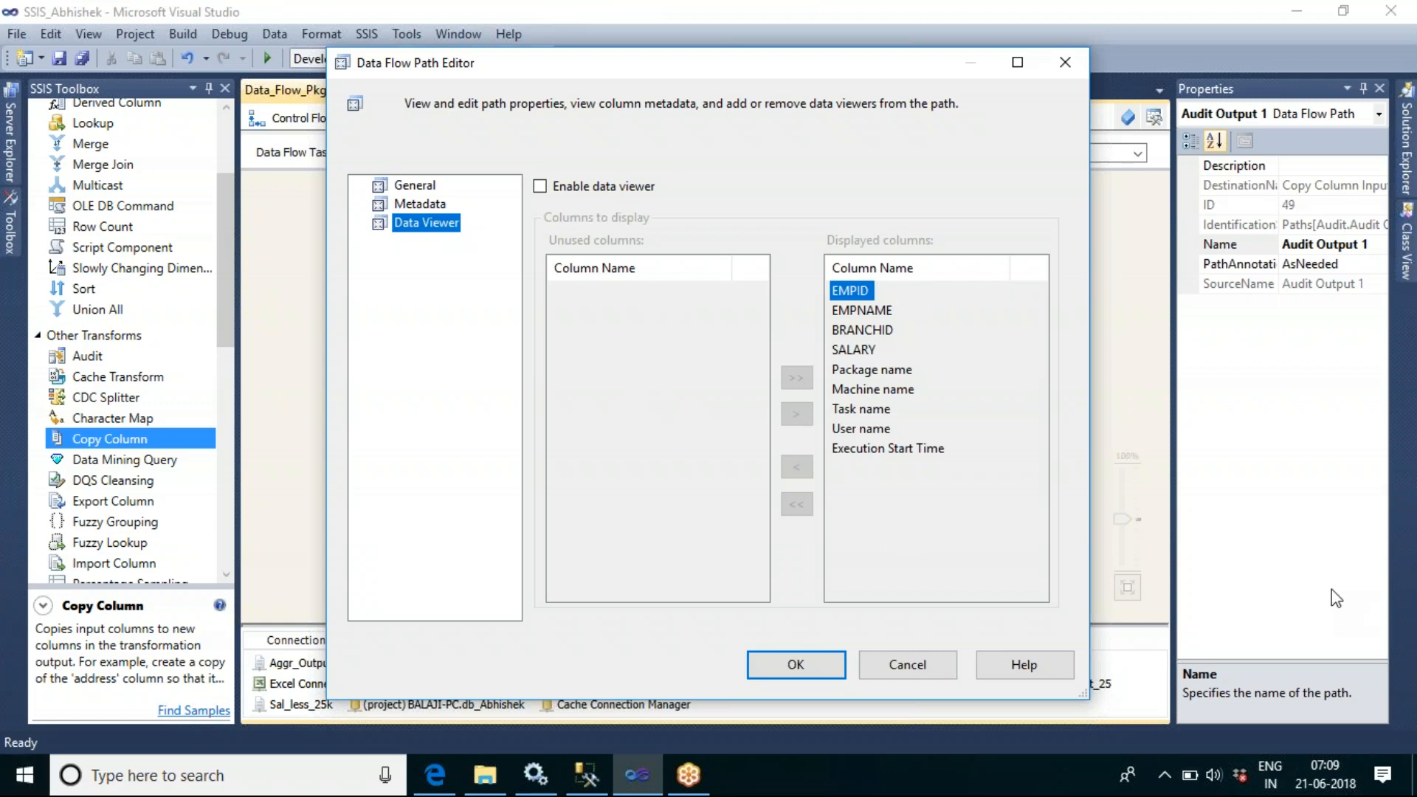
pyautogui.click(815, 673)
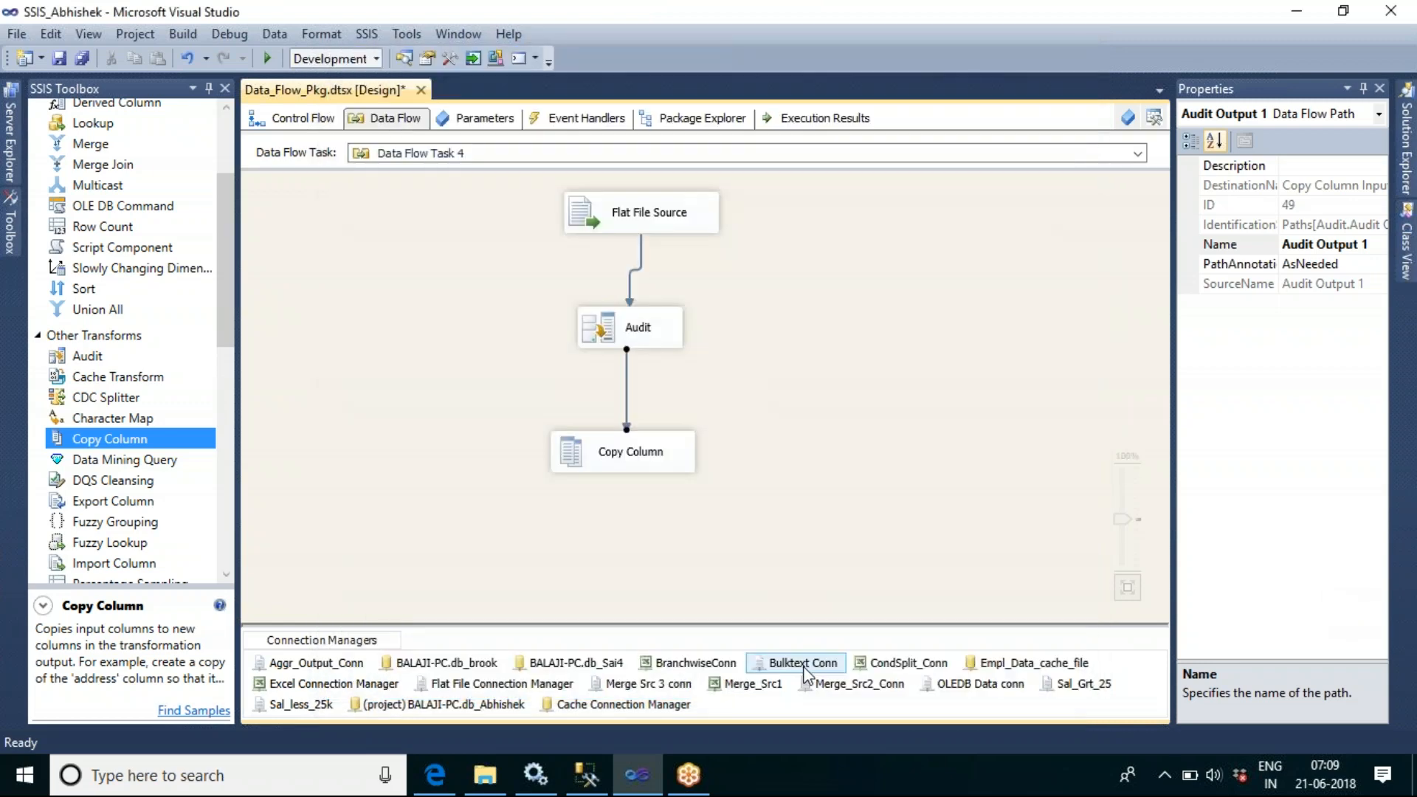
pyautogui.doubleClick(627, 399)
pyautogui.click(450, 222)
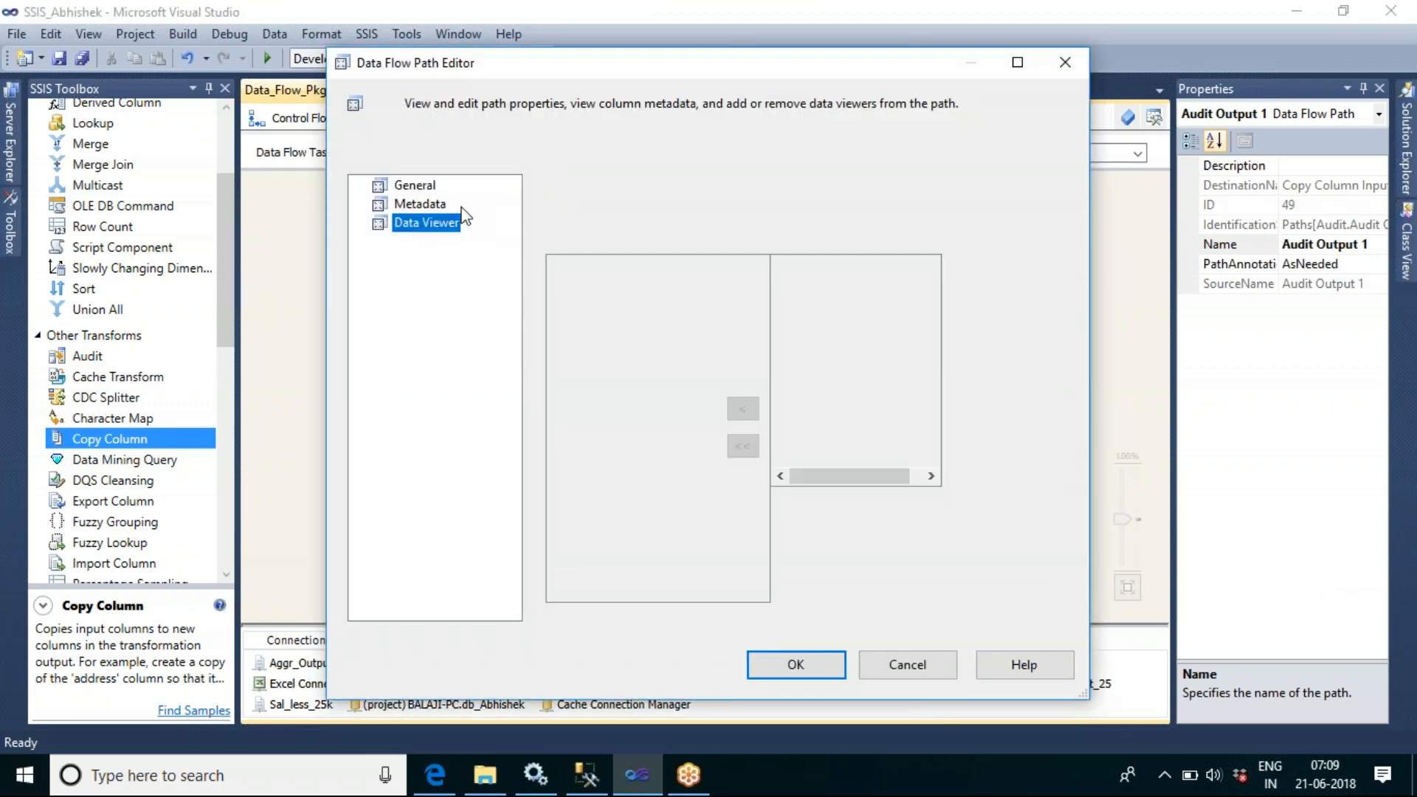
pyautogui.click(540, 186)
pyautogui.click(821, 680)
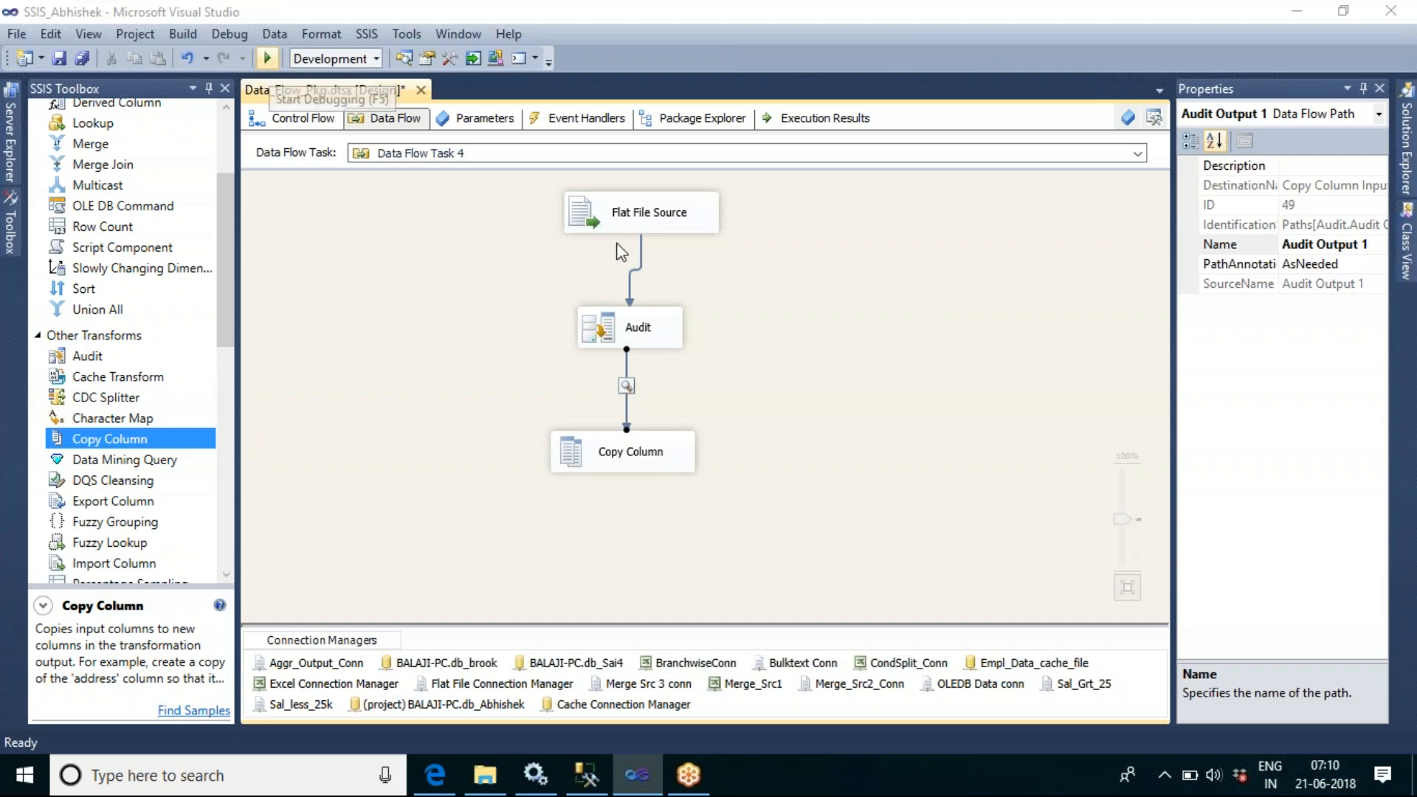
# Execute Data Flow Task 4 and examine the audit columns in the data viewer, widening the Execution Start Time column
pyautogui.rightClick(787, 296)
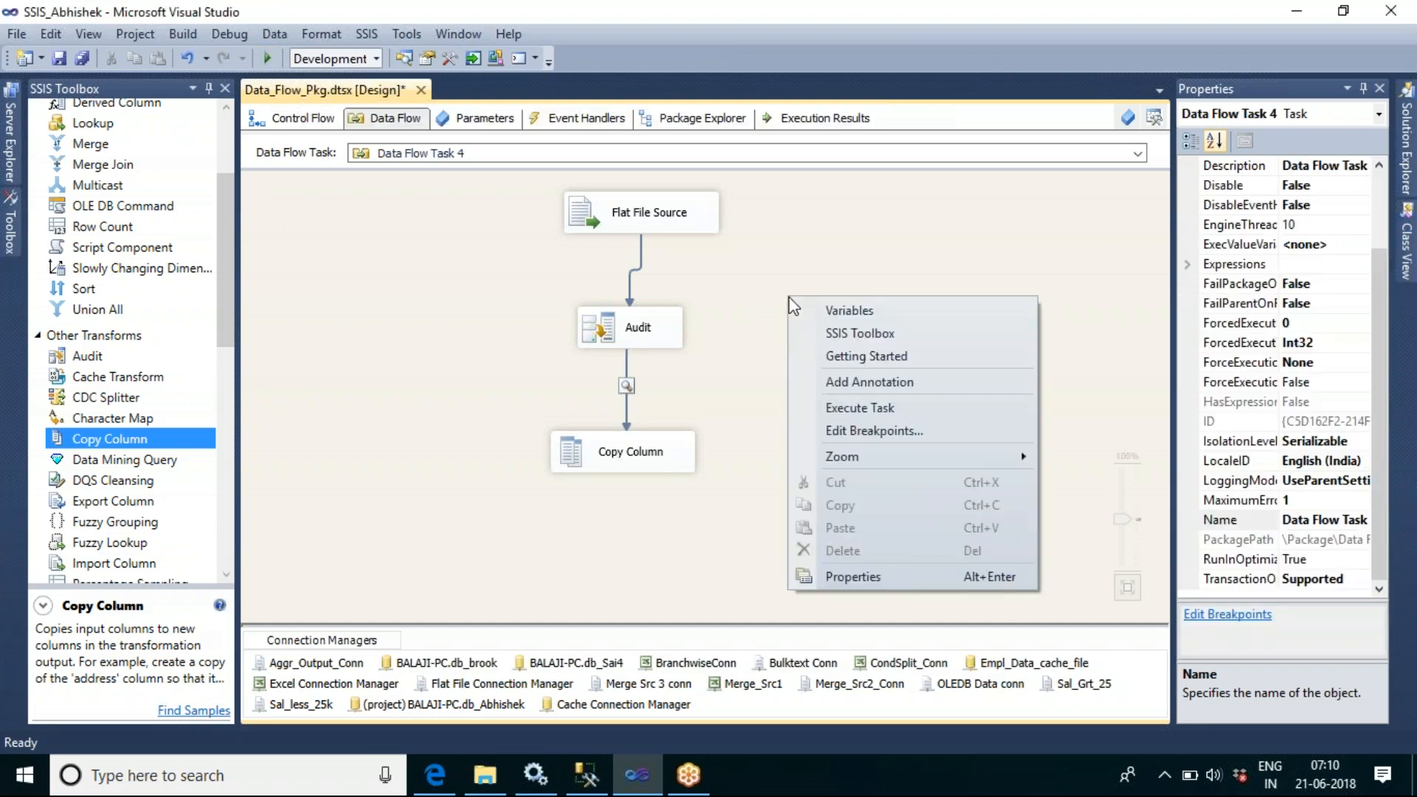
pyautogui.click(872, 412)
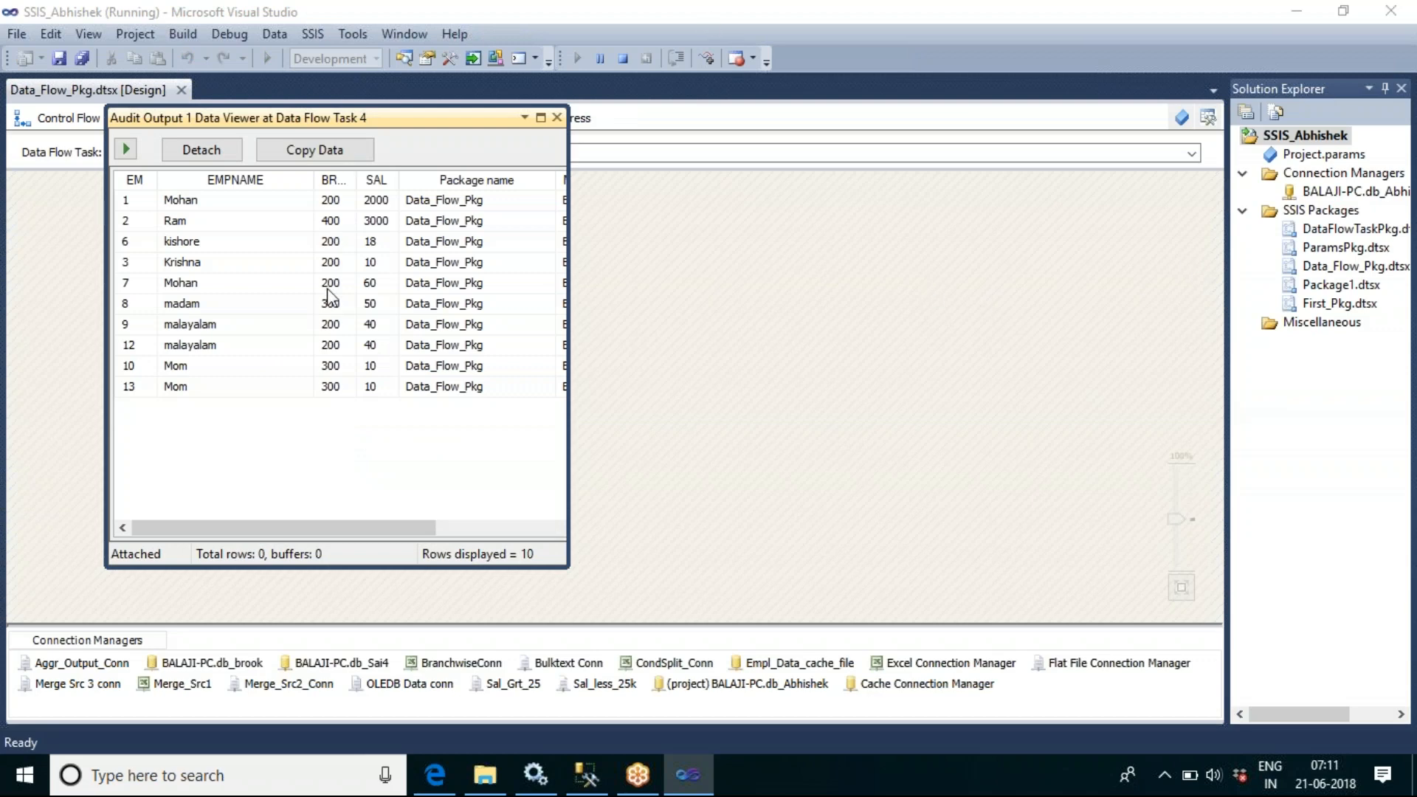
pyautogui.moveTo(568, 520); pyautogui.dragTo(1104, 520)
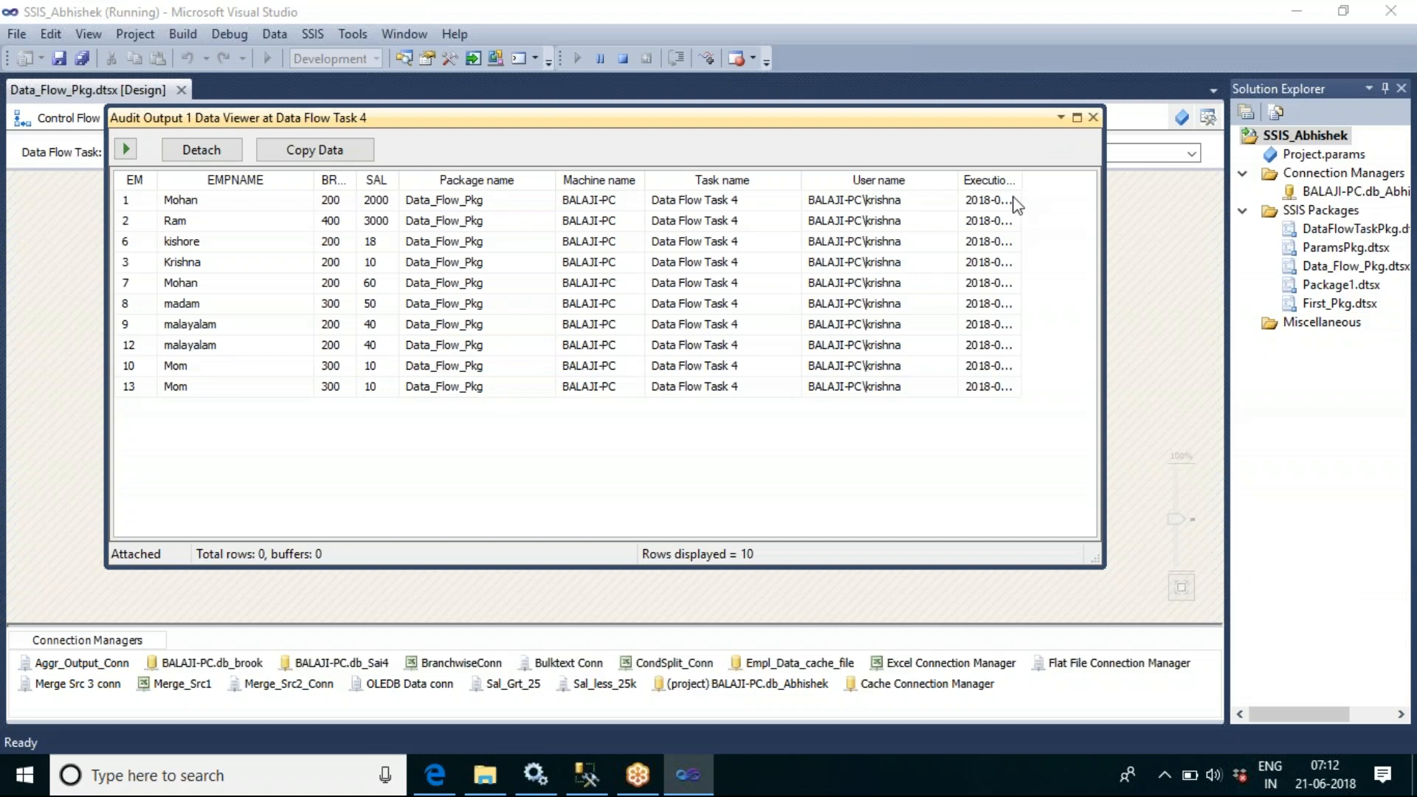
pyautogui.moveTo(1020, 180); pyautogui.dragTo(1099, 180)
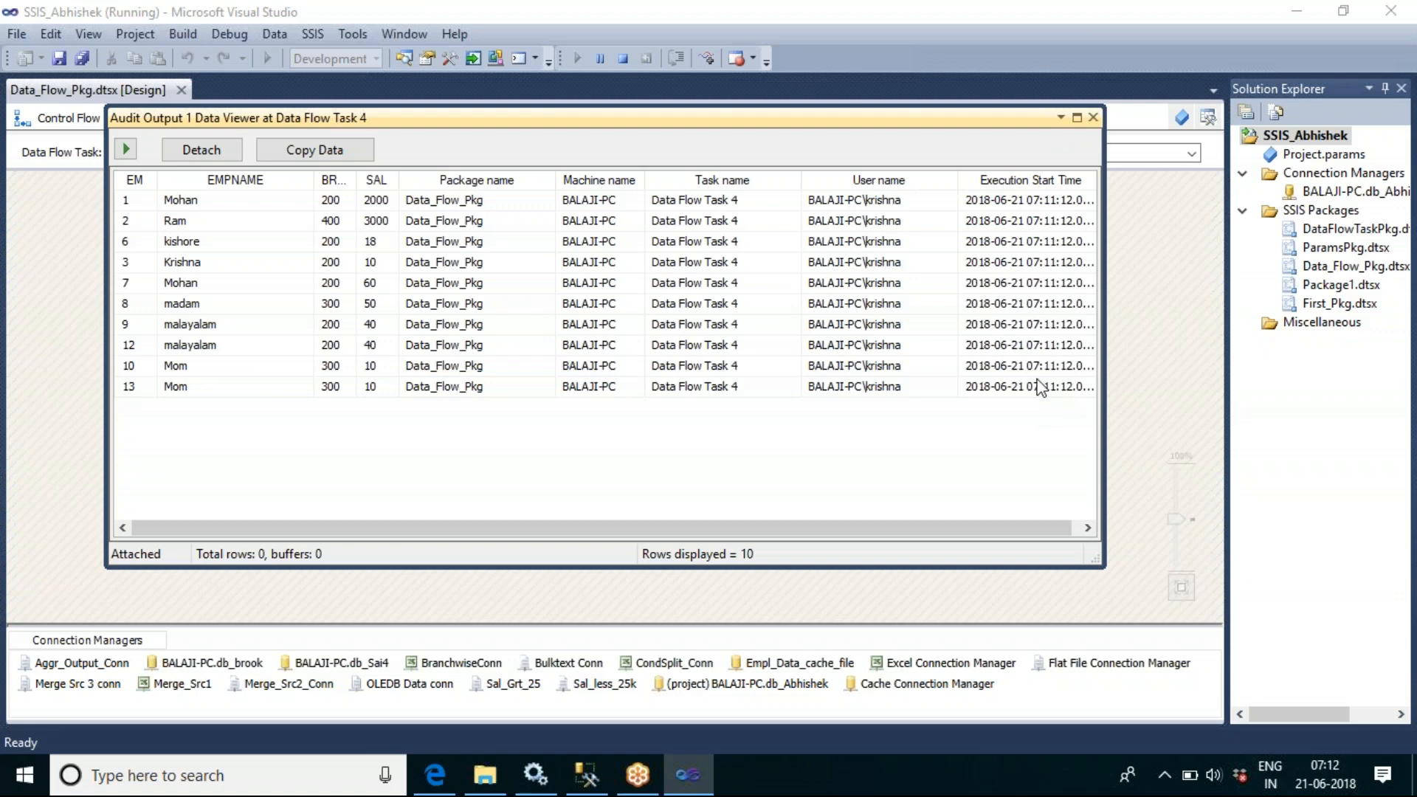
pyautogui.click(1093, 118)
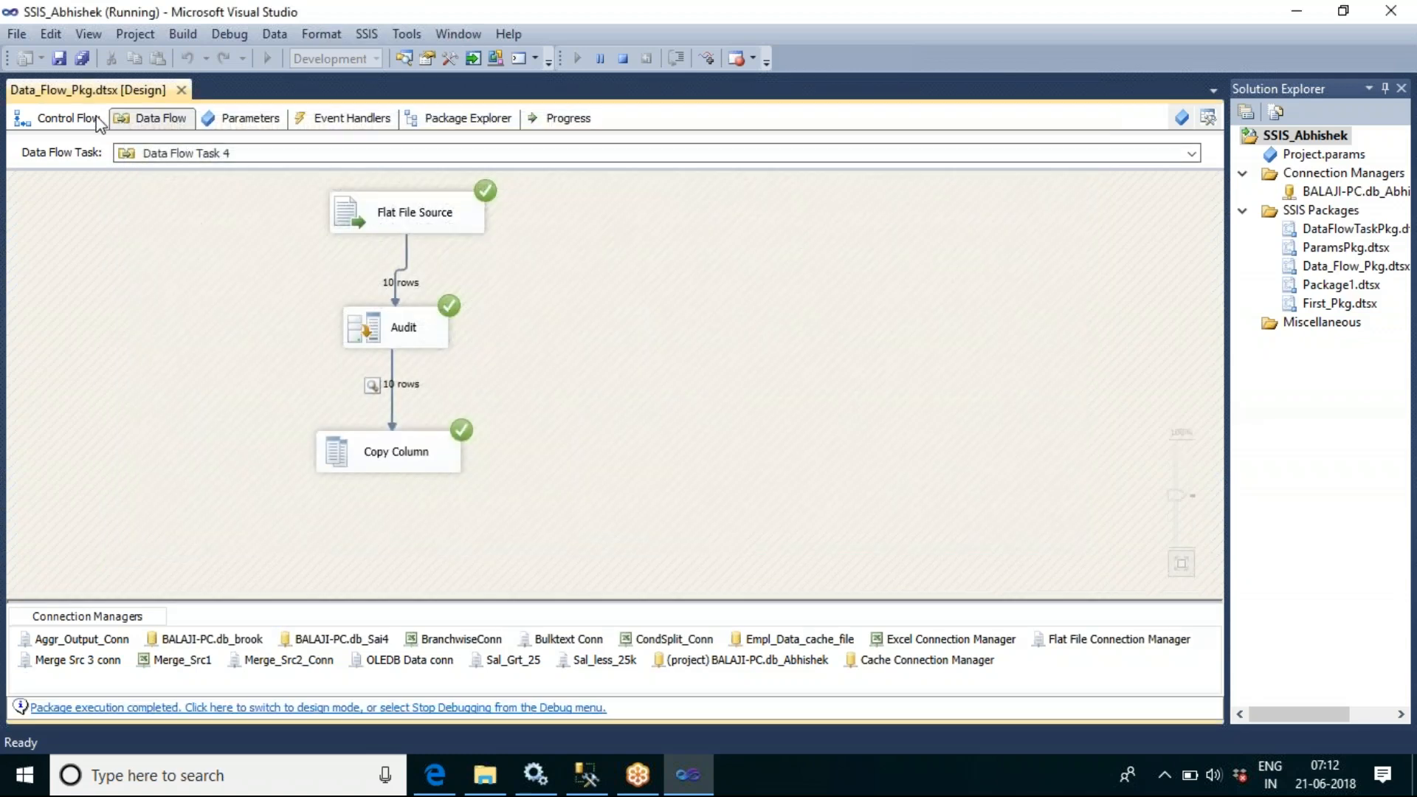
# Stop debugging and rename Data Flow Task 4 in the control flow as Audit Task
pyautogui.click(98, 121)
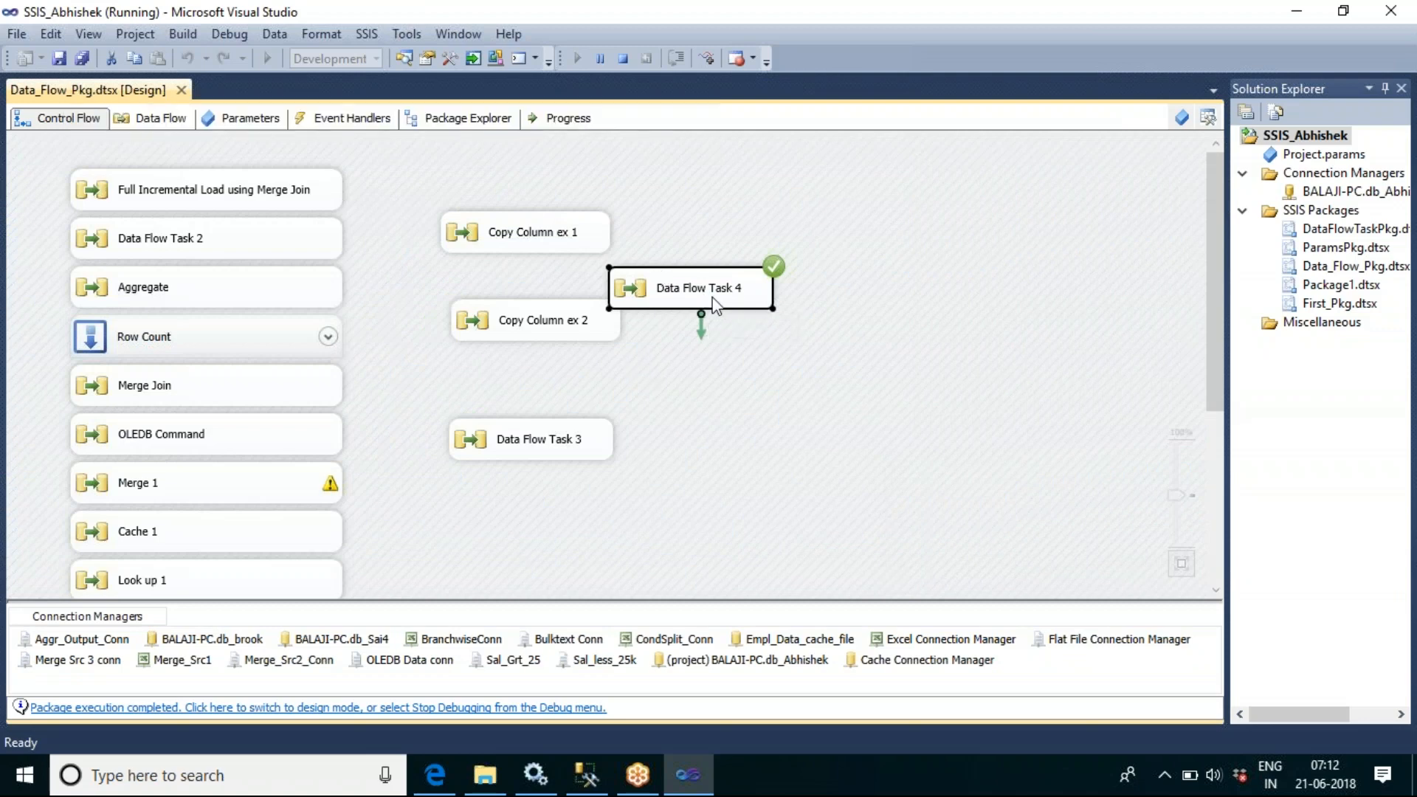
pyautogui.click(618, 65)
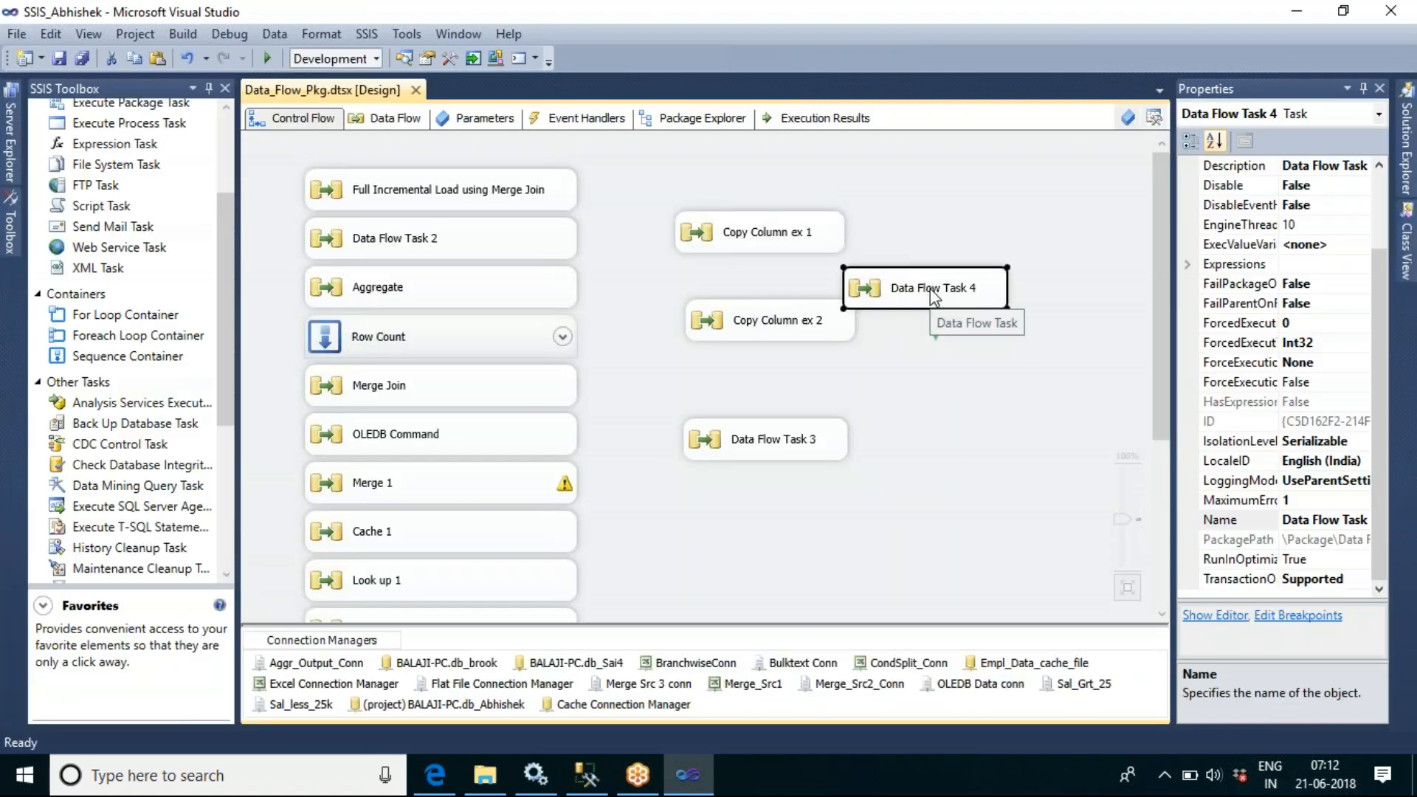
pyautogui.click(933, 291)
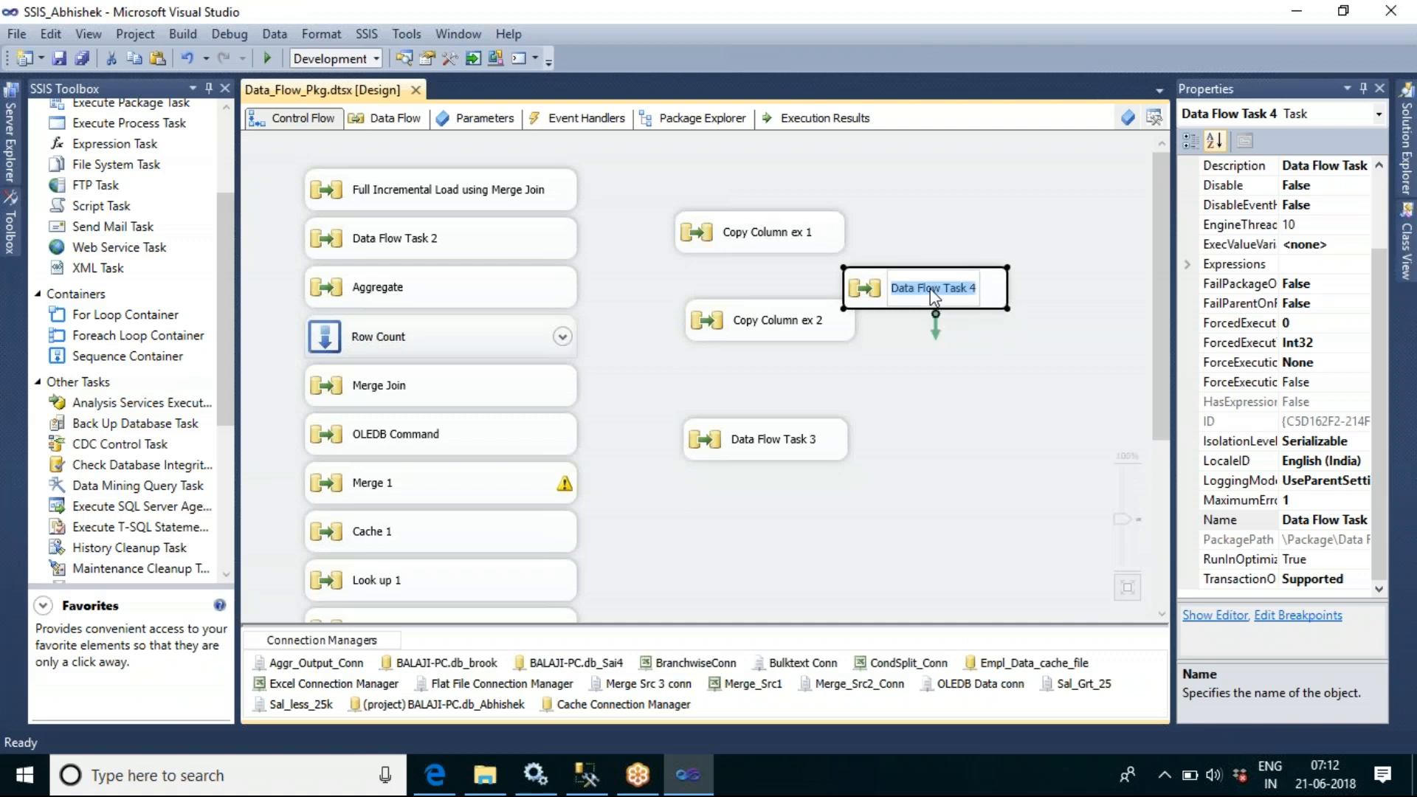
pyautogui.write('Audit Task')
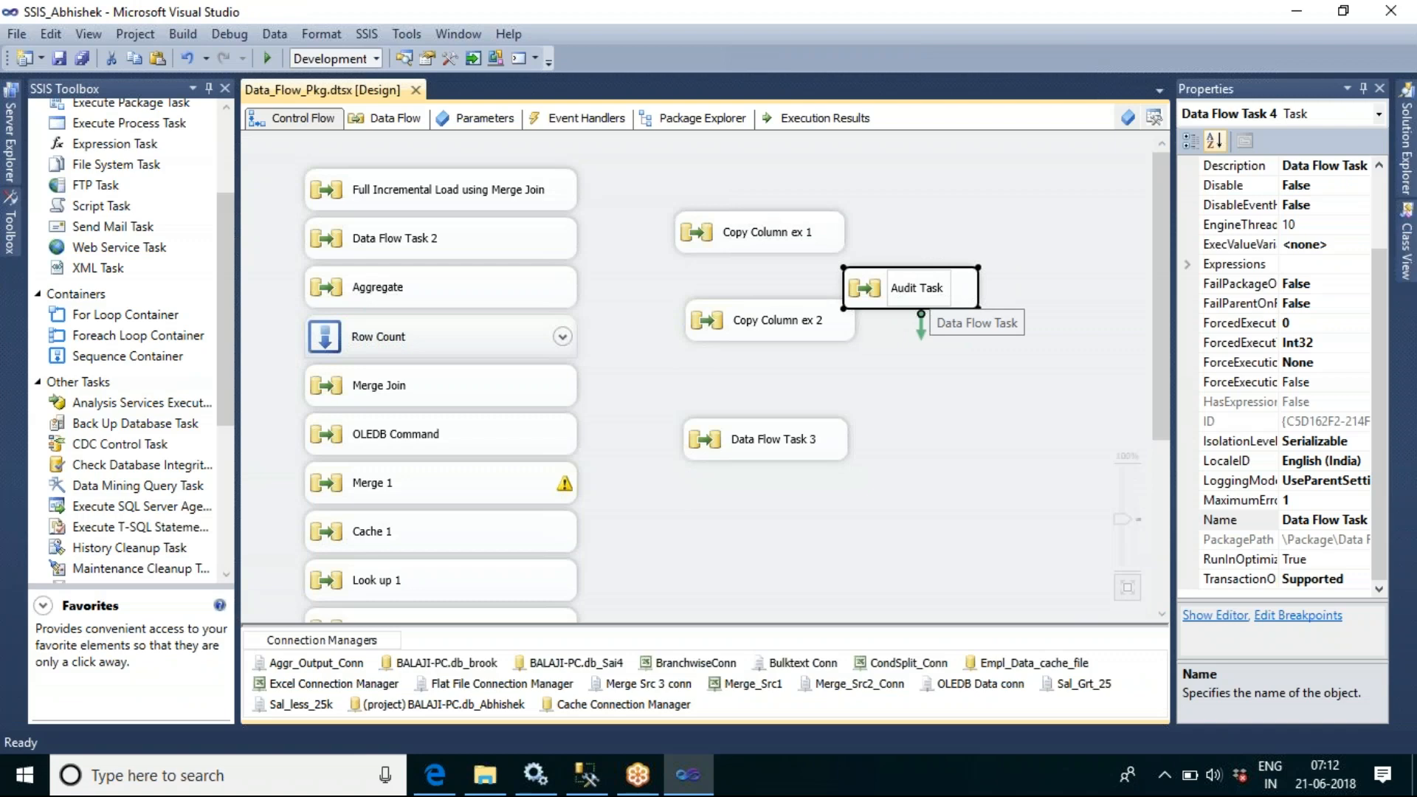
pyautogui.click(978, 455)
# Rename the package DataFlowTaskPkg.dtsx as DataFlowPkg.dtsx and open it in the designer
pyautogui.click(1406, 148)
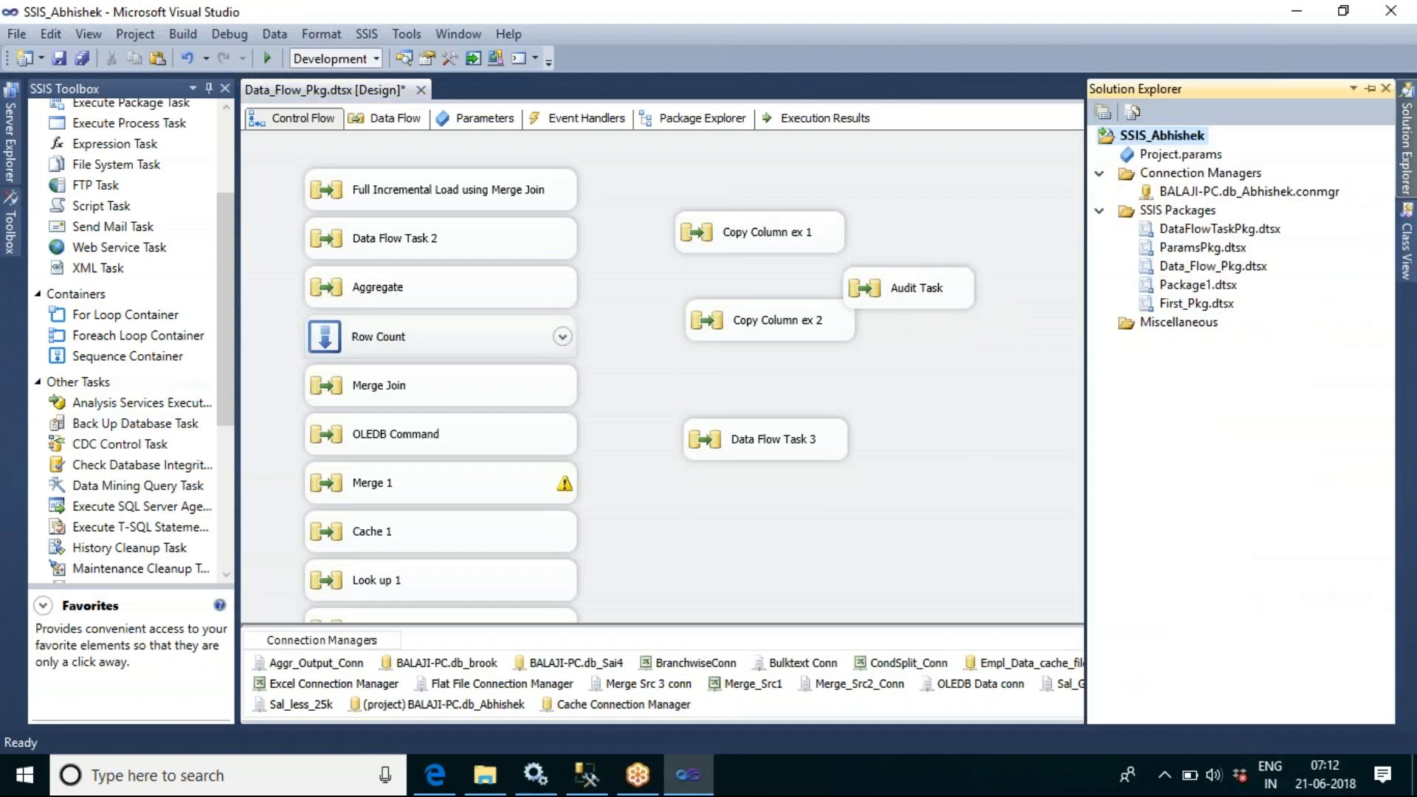
pyautogui.rightClick(1199, 229)
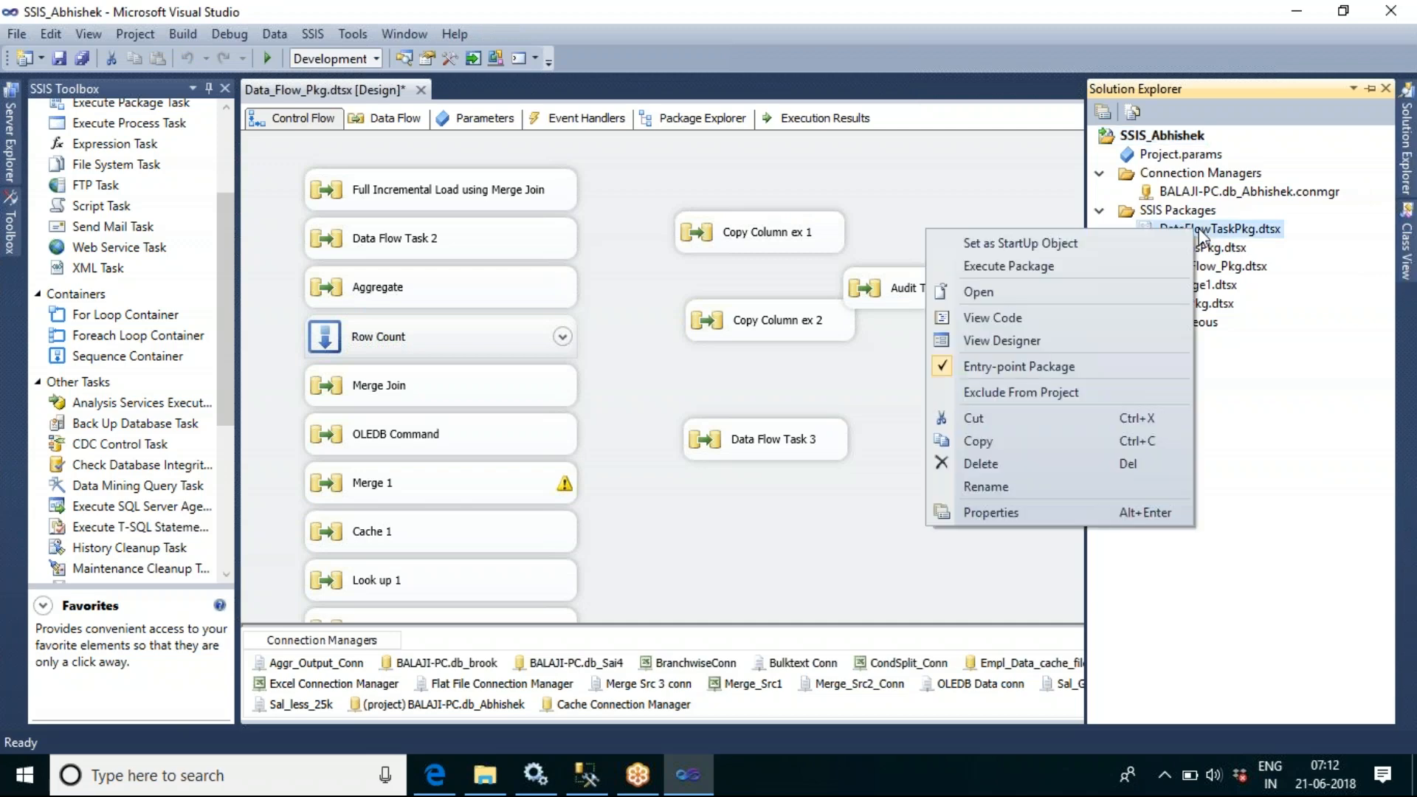
pyautogui.click(1007, 487)
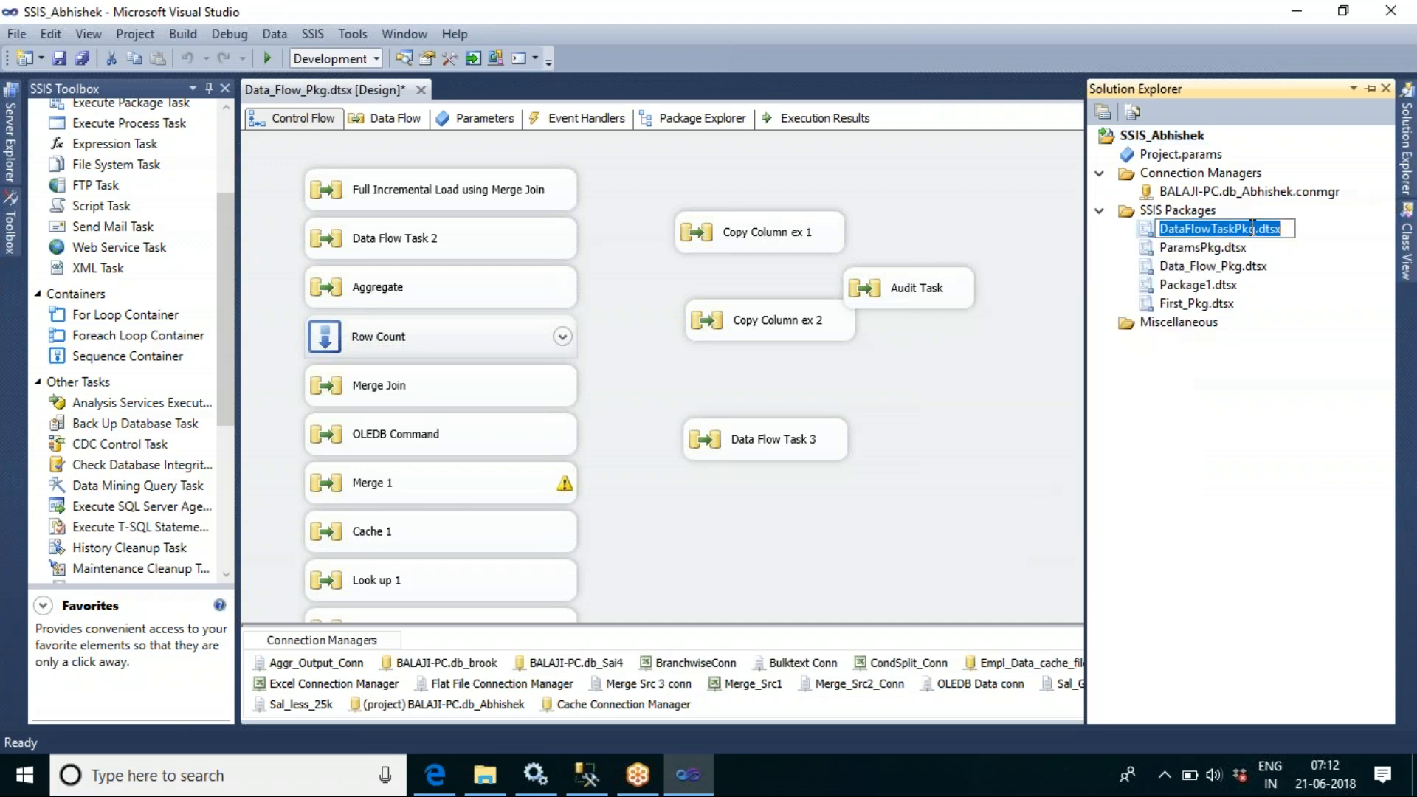
pyautogui.click(1218, 228)
pyautogui.press('BackSpace')
pyautogui.press('Delete')
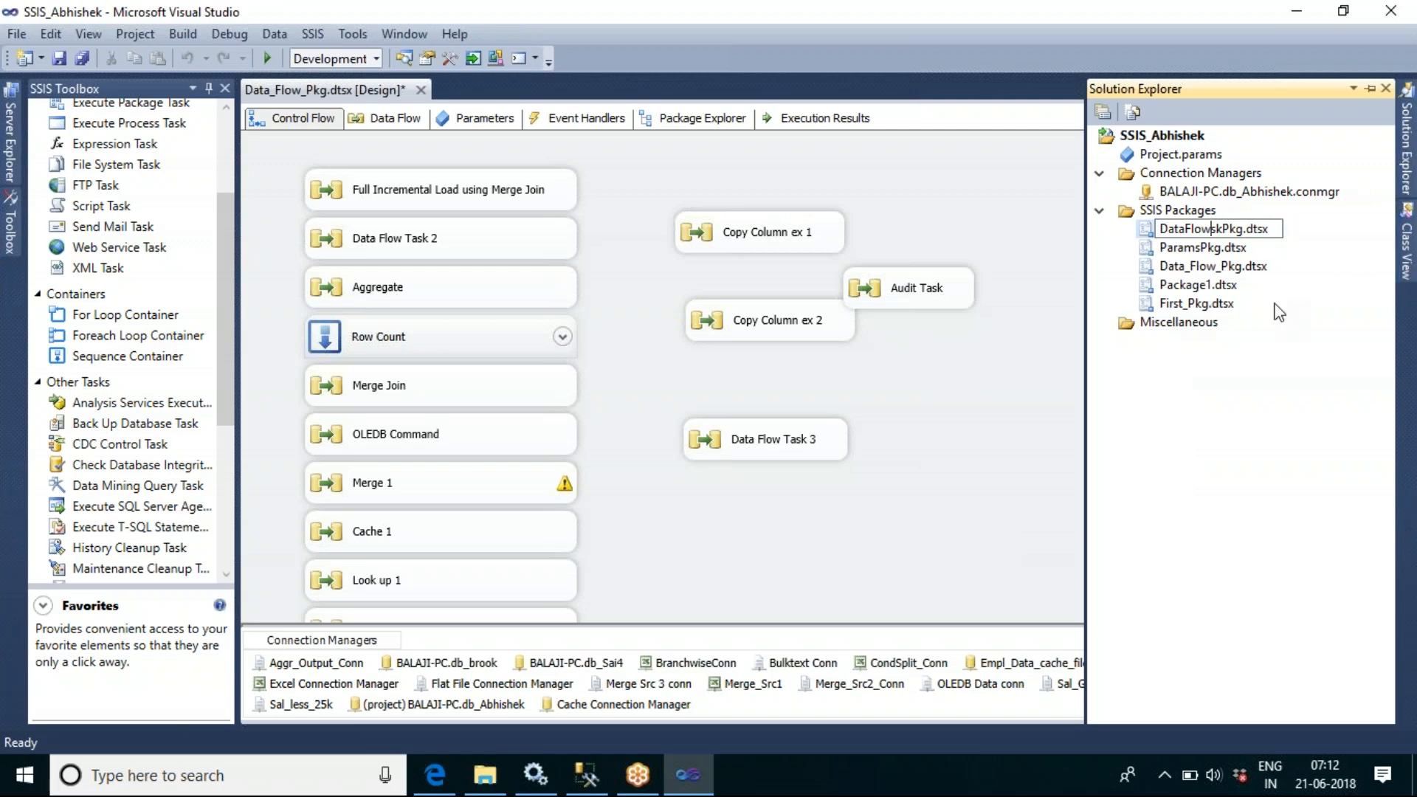
pyautogui.press('Delete')
pyautogui.press('Delete')
pyautogui.click(933, 374)
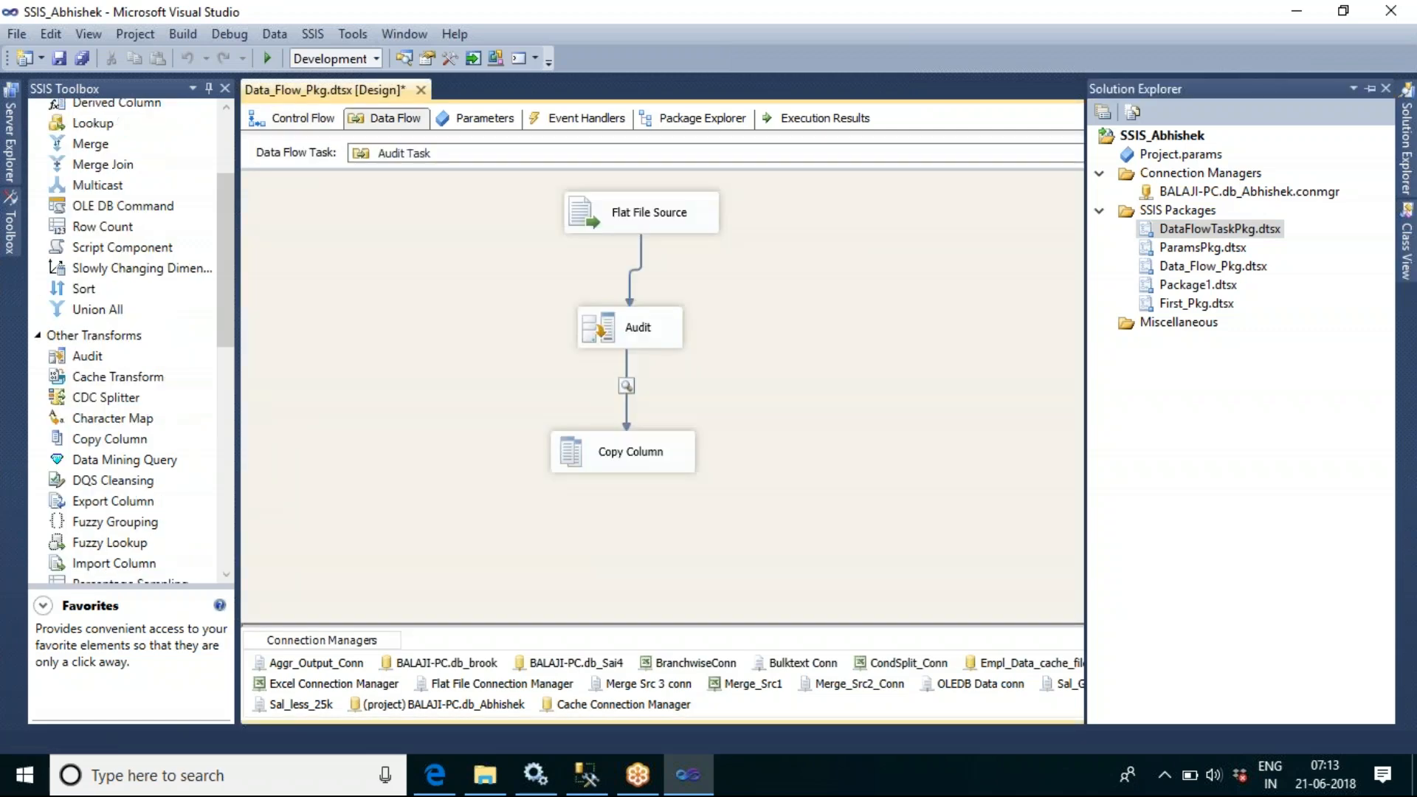
pyautogui.doubleClick(1199, 231)
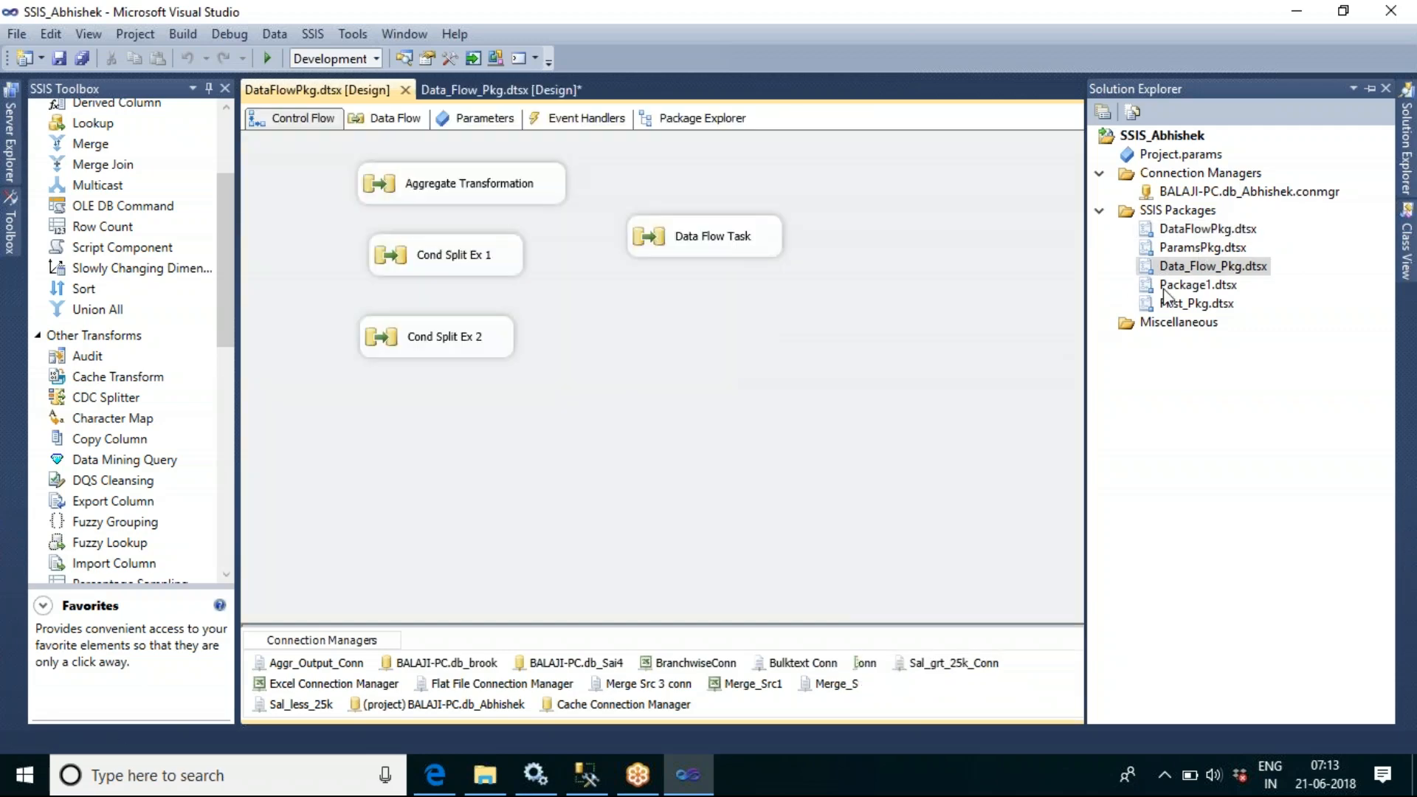
pyautogui.click(1202, 233)
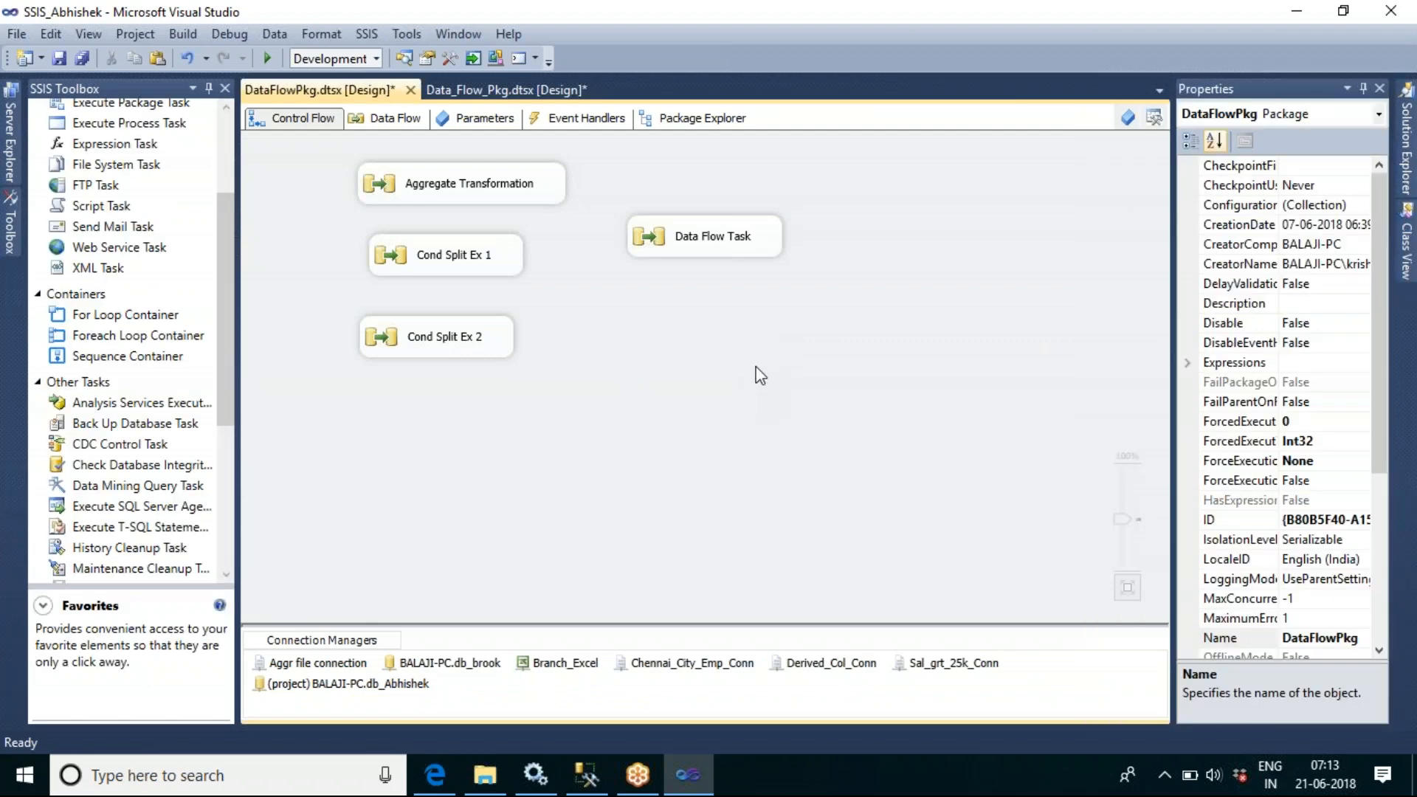
# Return to the Data_Flow_Pkg.dtsx package and execute its Audit Task data flow
pyautogui.click(490, 89)
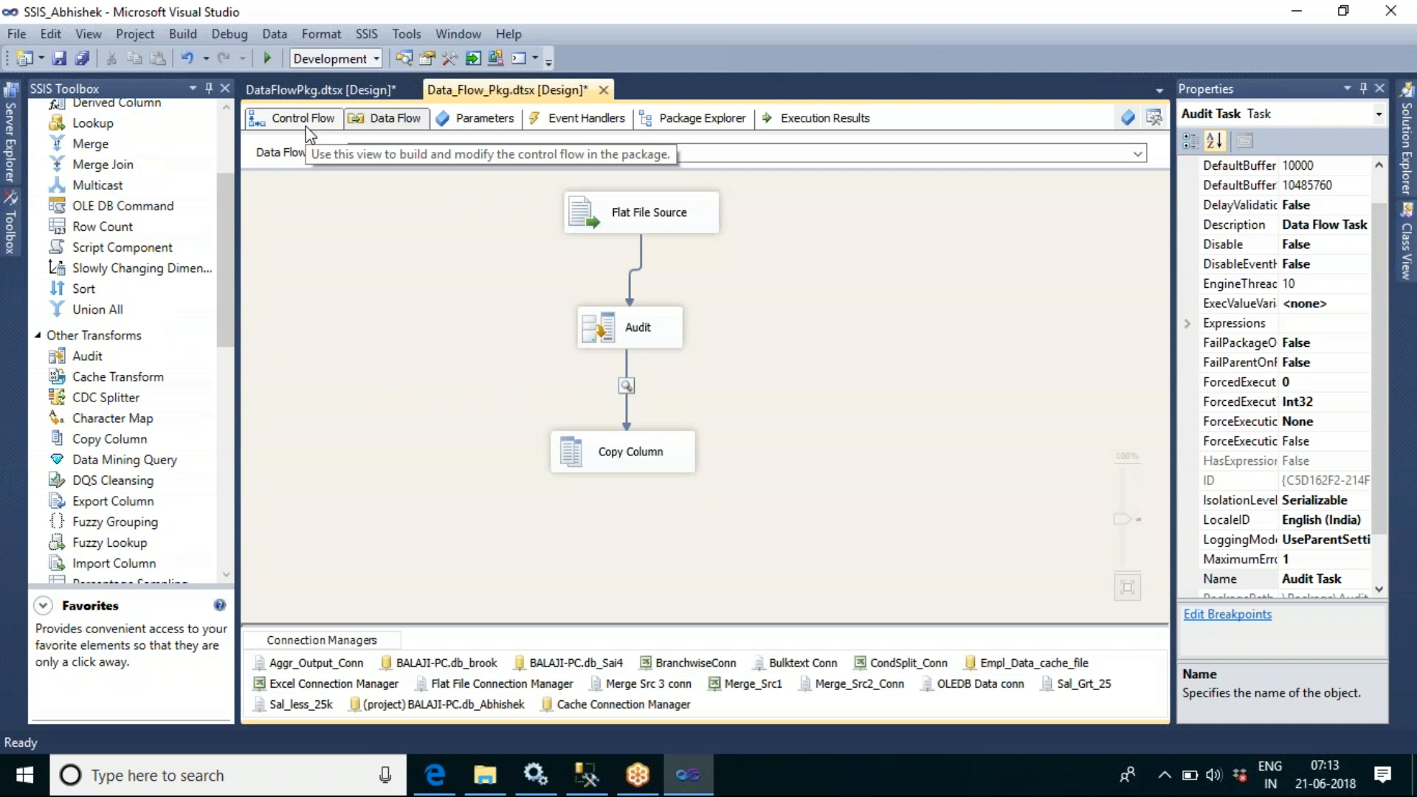
pyautogui.rightClick(820, 280)
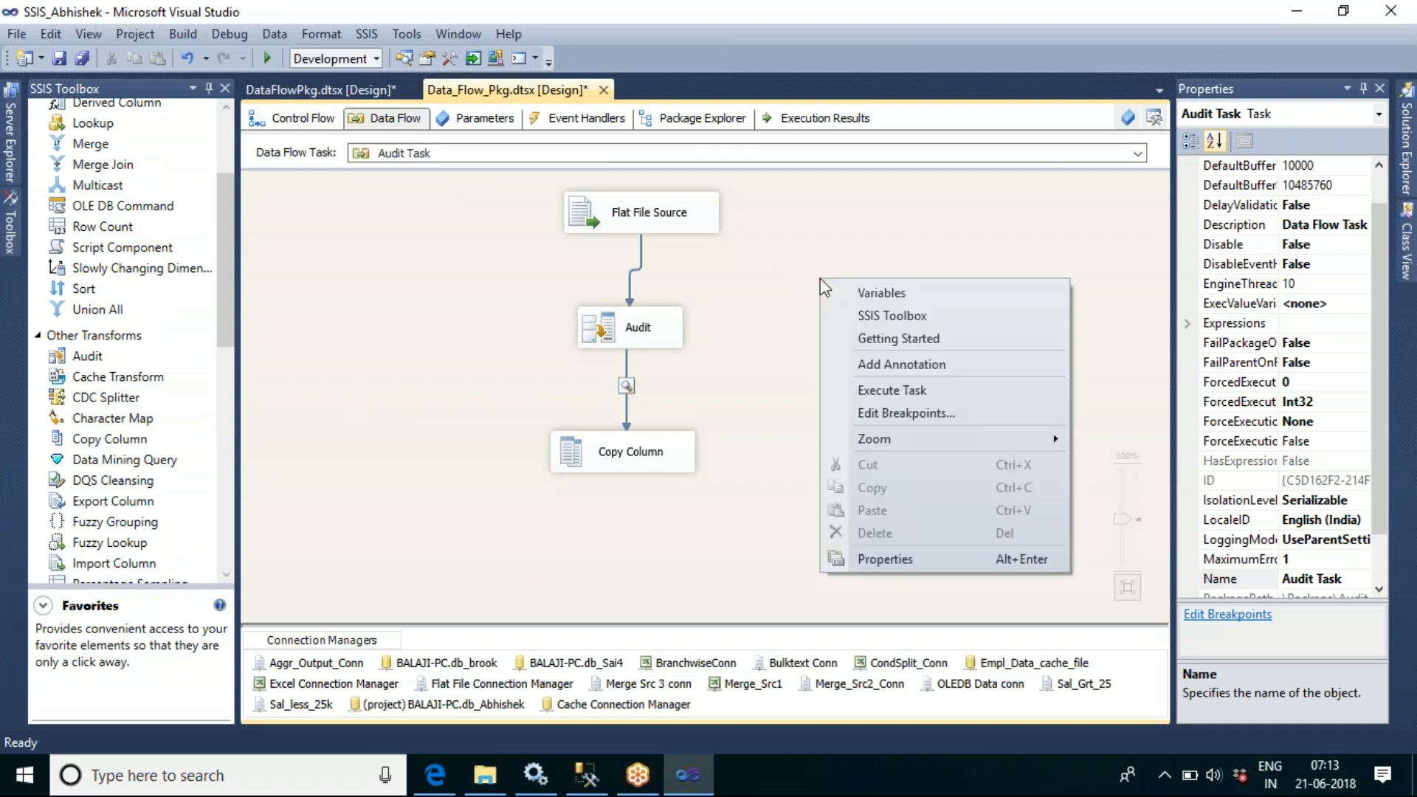
pyautogui.click(925, 393)
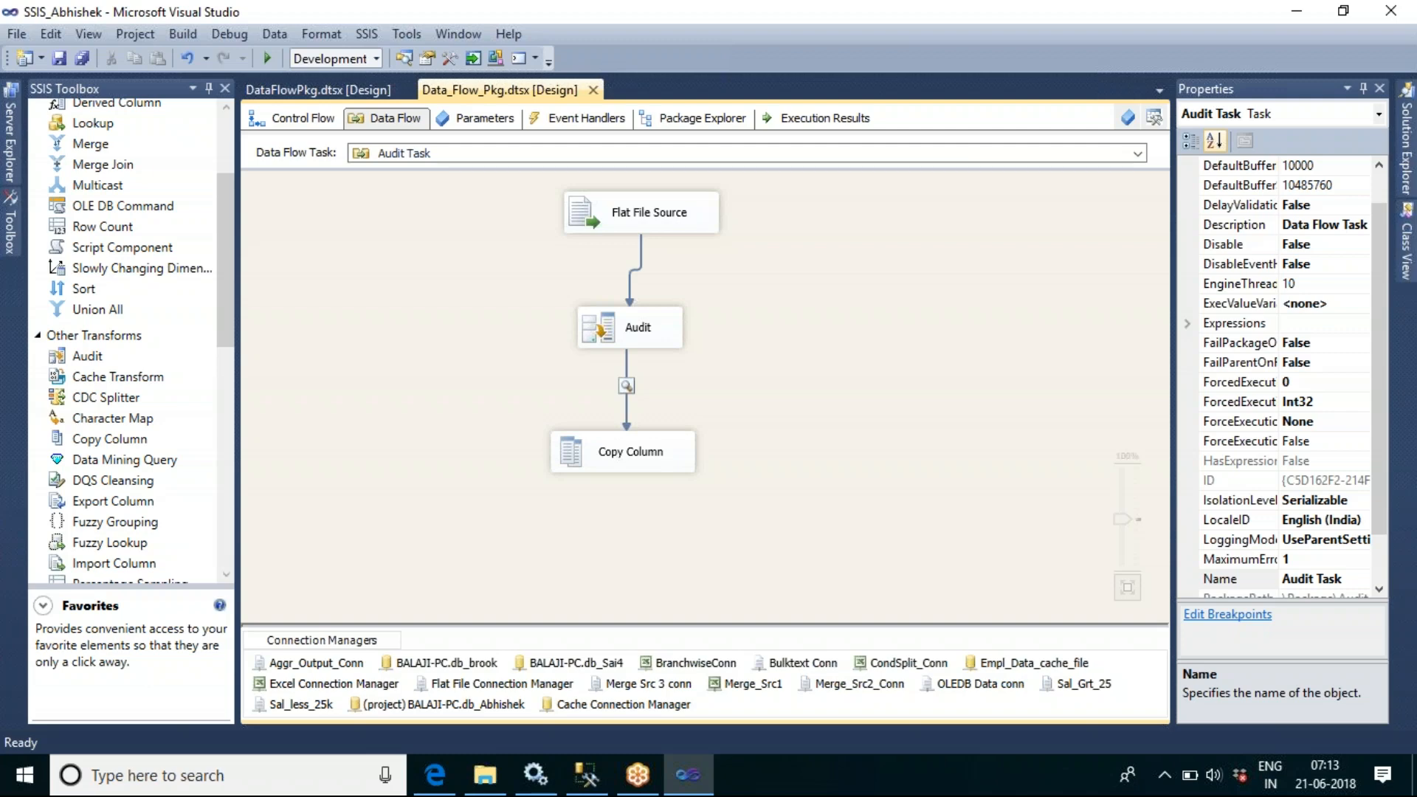
pyautogui.press('F5')
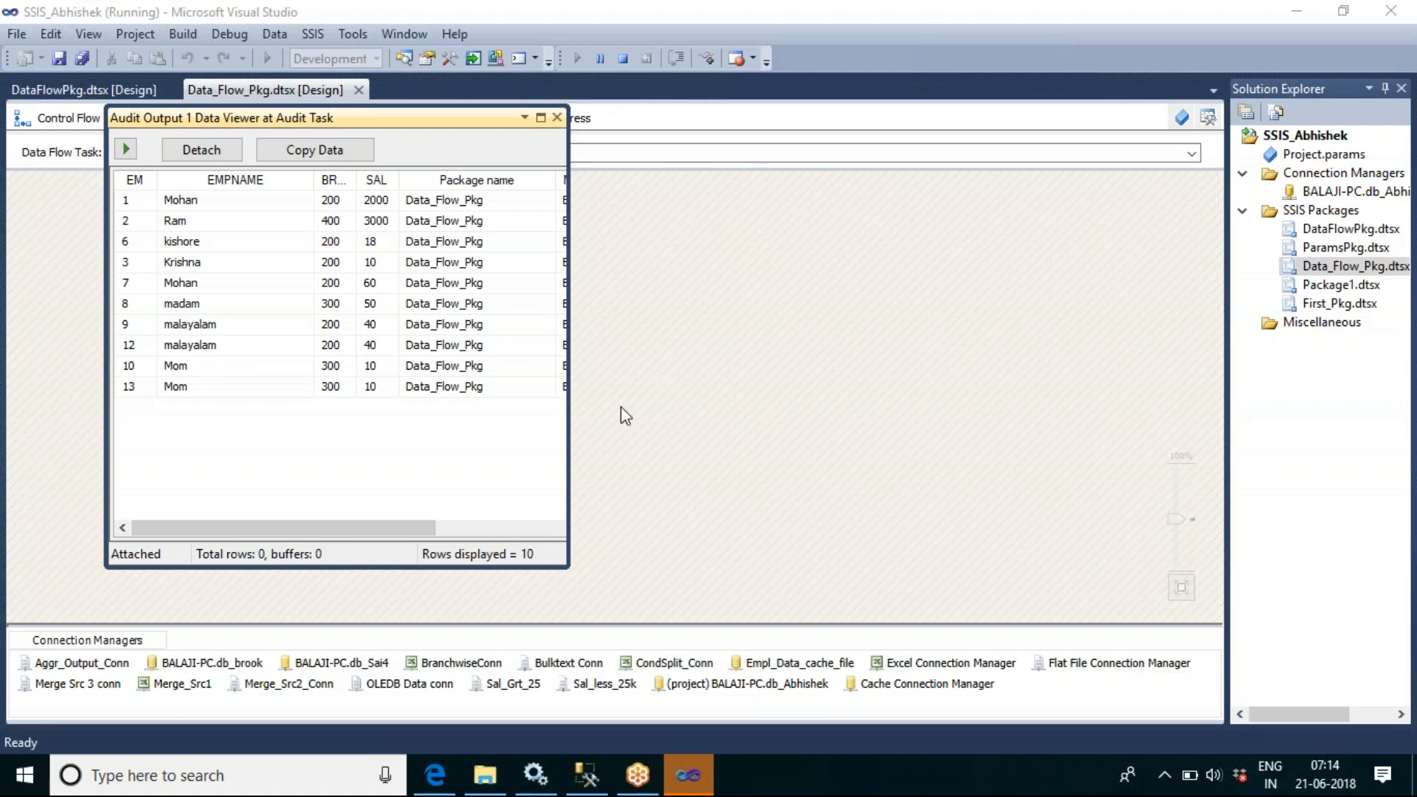
# Widen the data viewer to examine all audit columns, including the task name, and end the debugging run
pyautogui.moveTo(567, 418); pyautogui.dragTo(1165, 398)
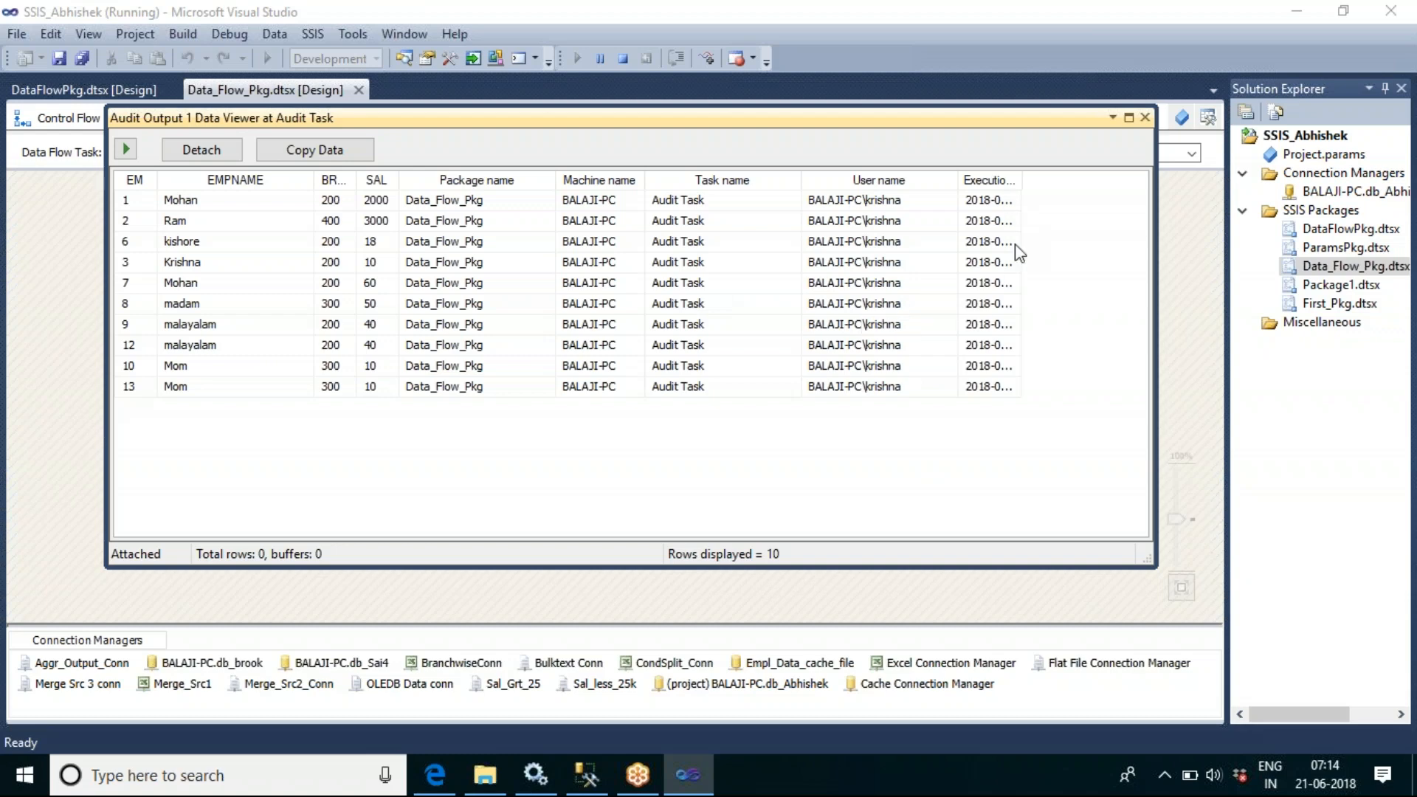
pyautogui.click(1144, 118)
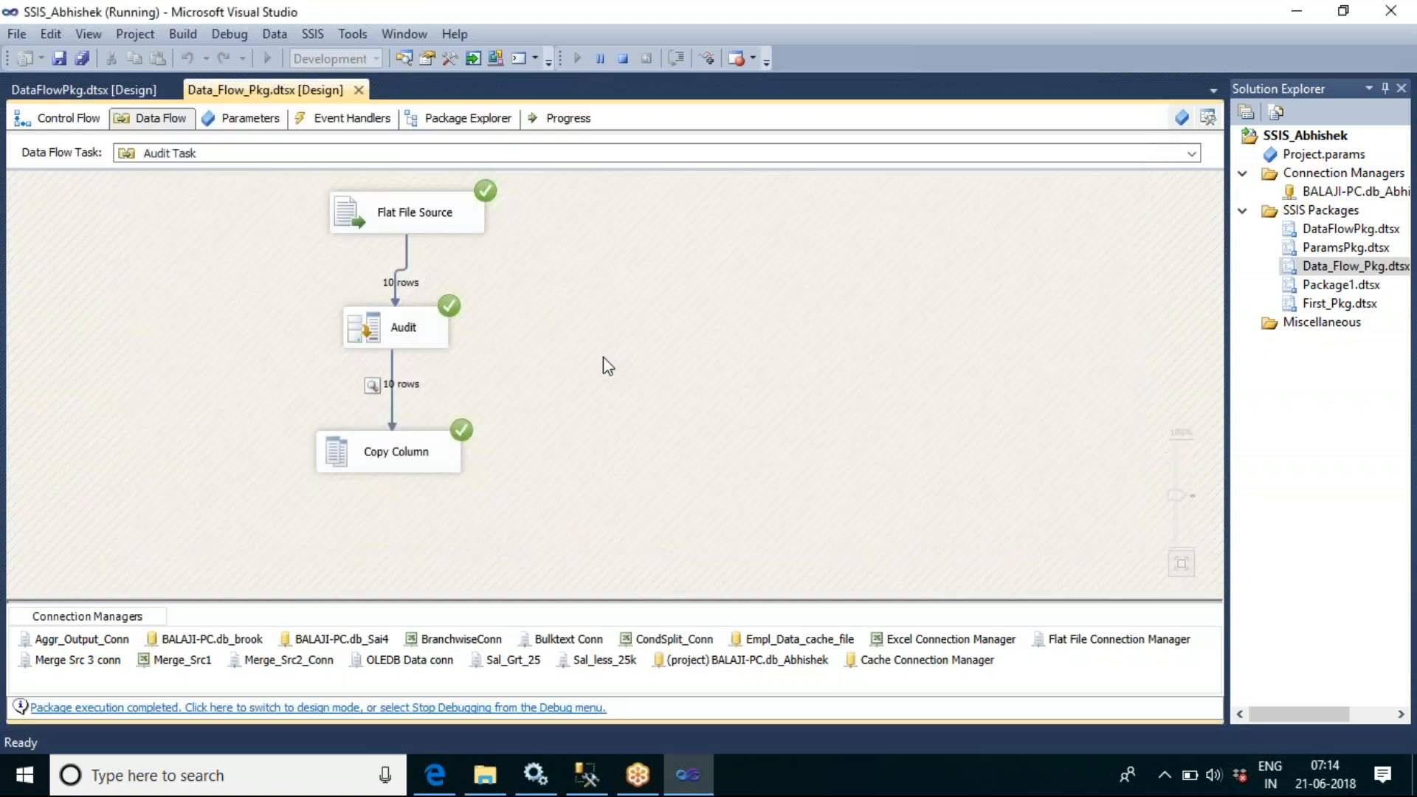
pyautogui.click(622, 60)
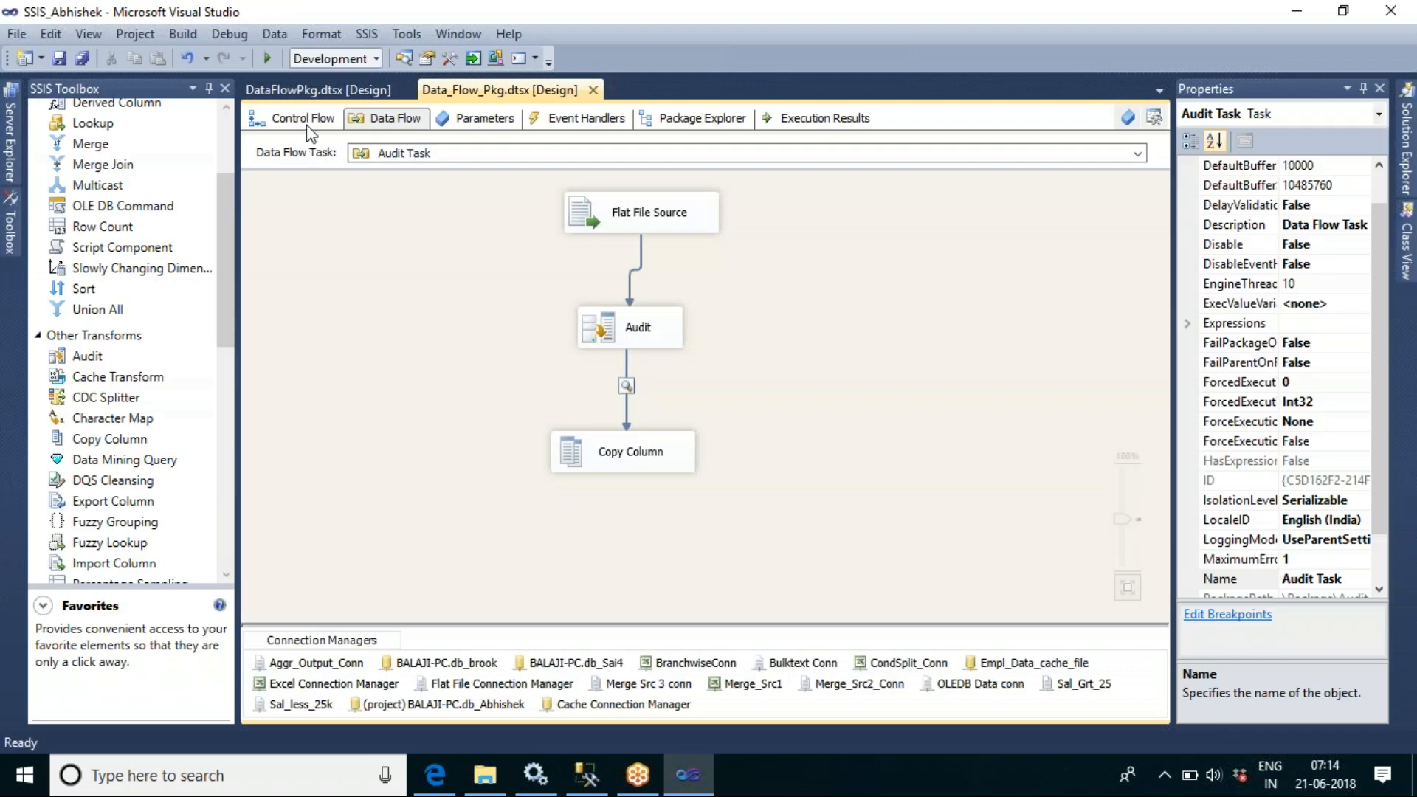
# Add a new Data Flow Task to the control flow below Audit Task and open its data flow
pyautogui.click(303, 119)
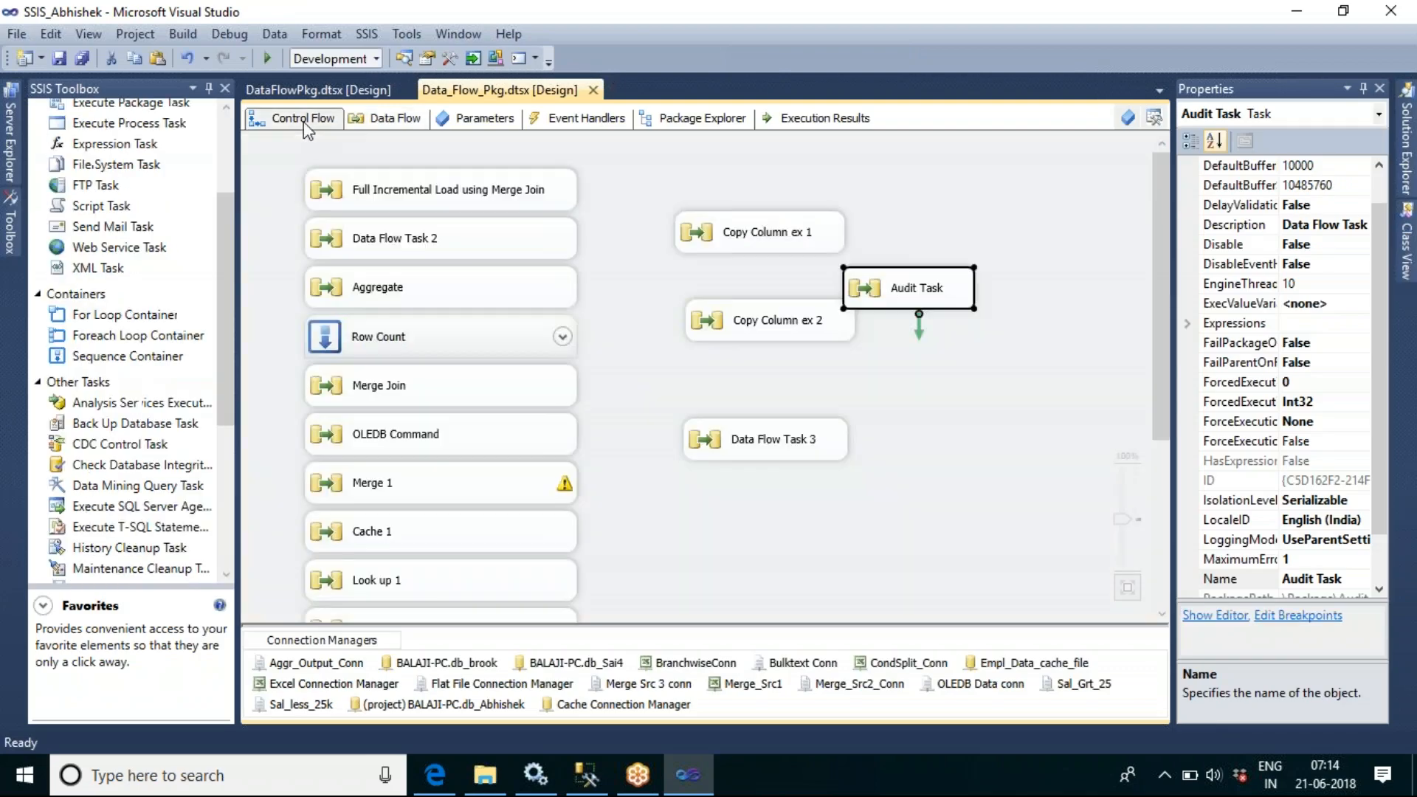
pyautogui.click(935, 393)
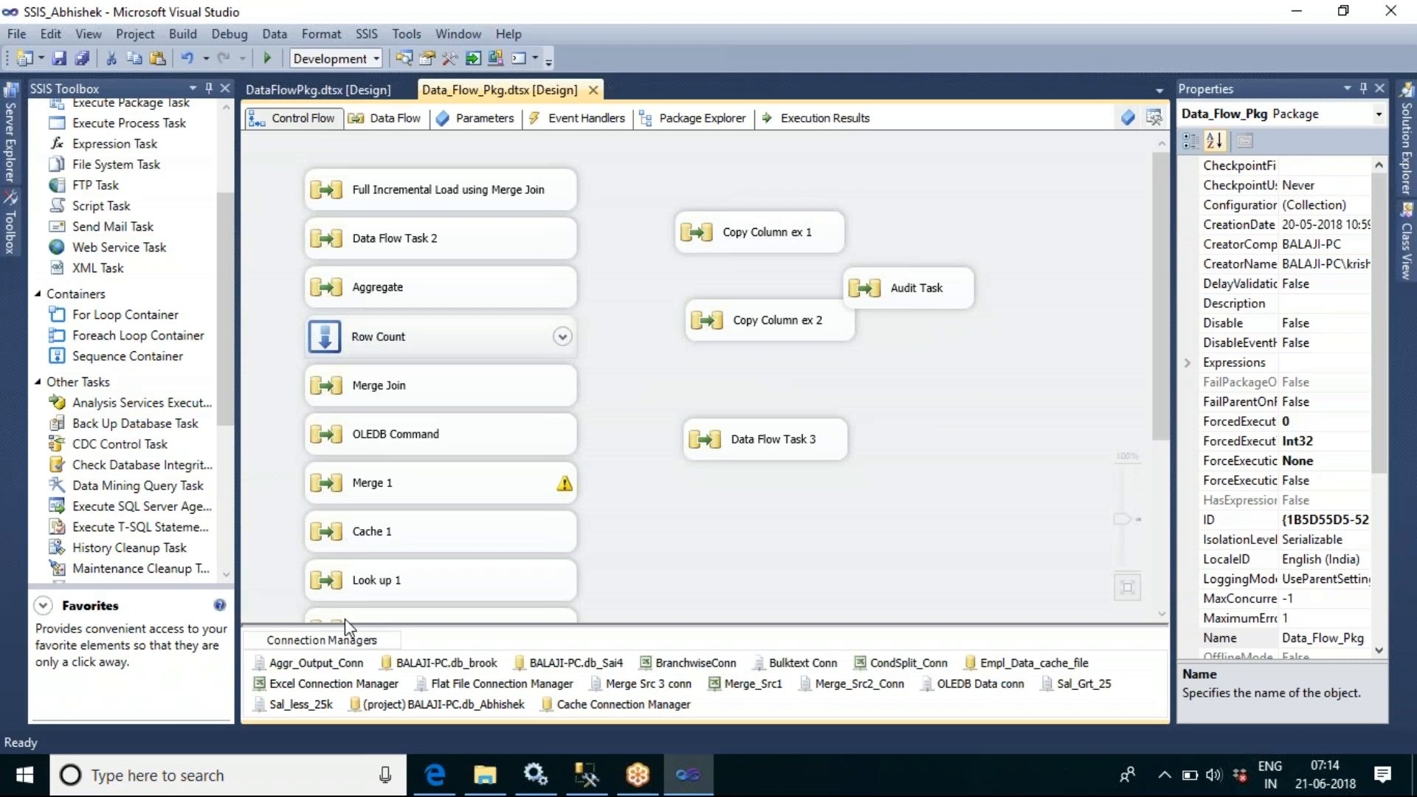
pyautogui.scroll(5, 230, 138)
pyautogui.moveTo(137, 134); pyautogui.dragTo(881, 374)
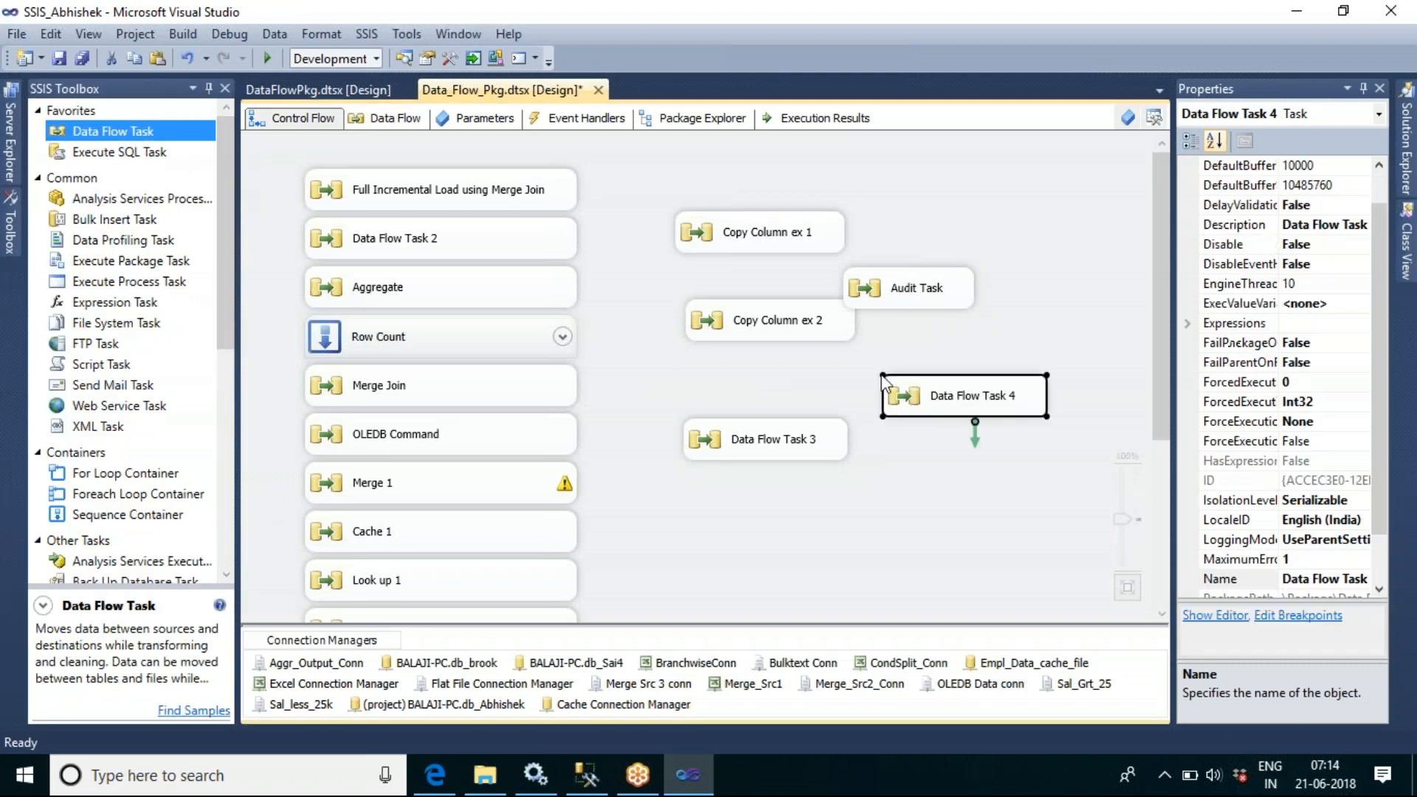
pyautogui.doubleClick(920, 398)
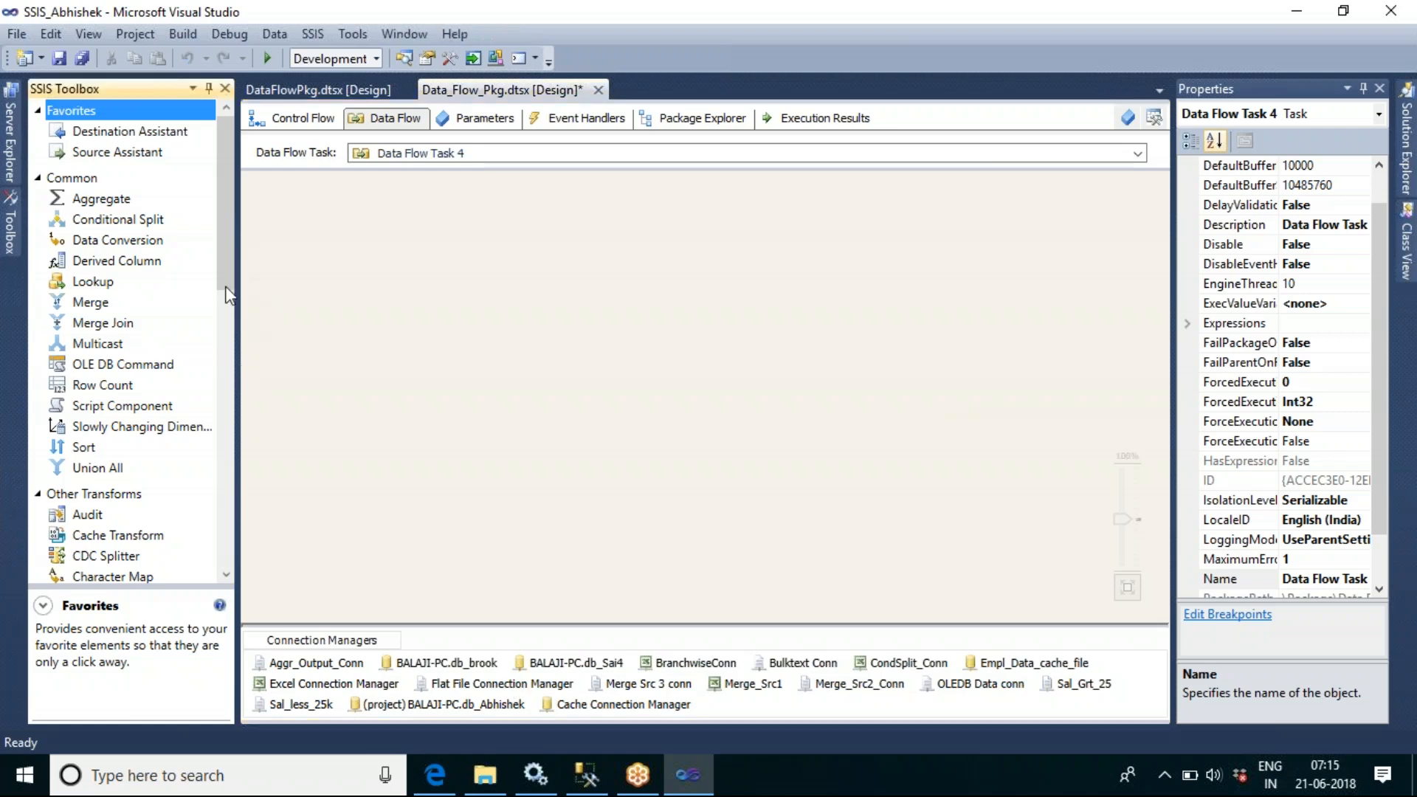
# Place a Character Map transformation in the empty data flow of Data Flow Task 4
pyautogui.moveTo(219, 263); pyautogui.dragTo(228, 316)
pyautogui.scroll(-1, 233, 364)
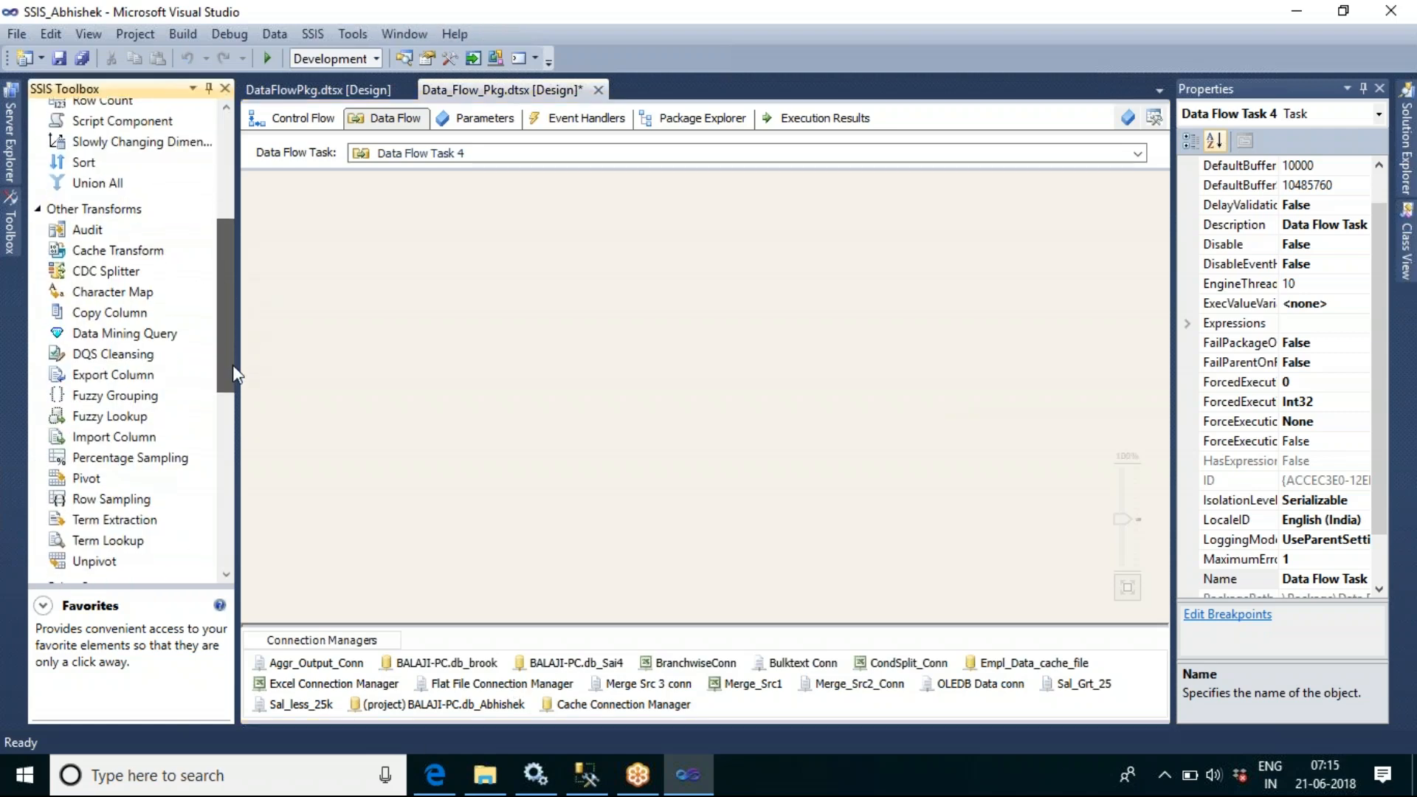
pyautogui.click(116, 295)
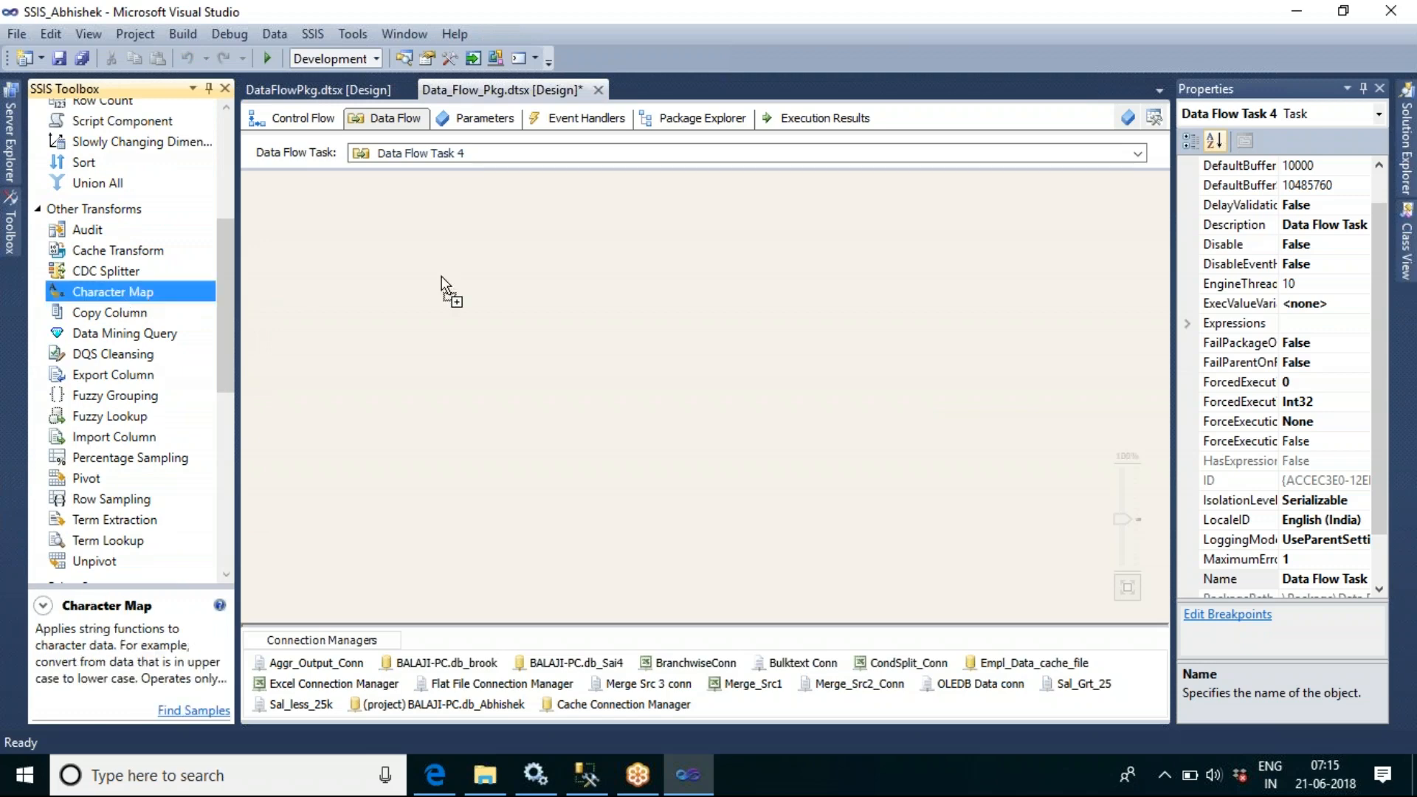
pyautogui.moveTo(460, 280); pyautogui.dragTo(536, 325)
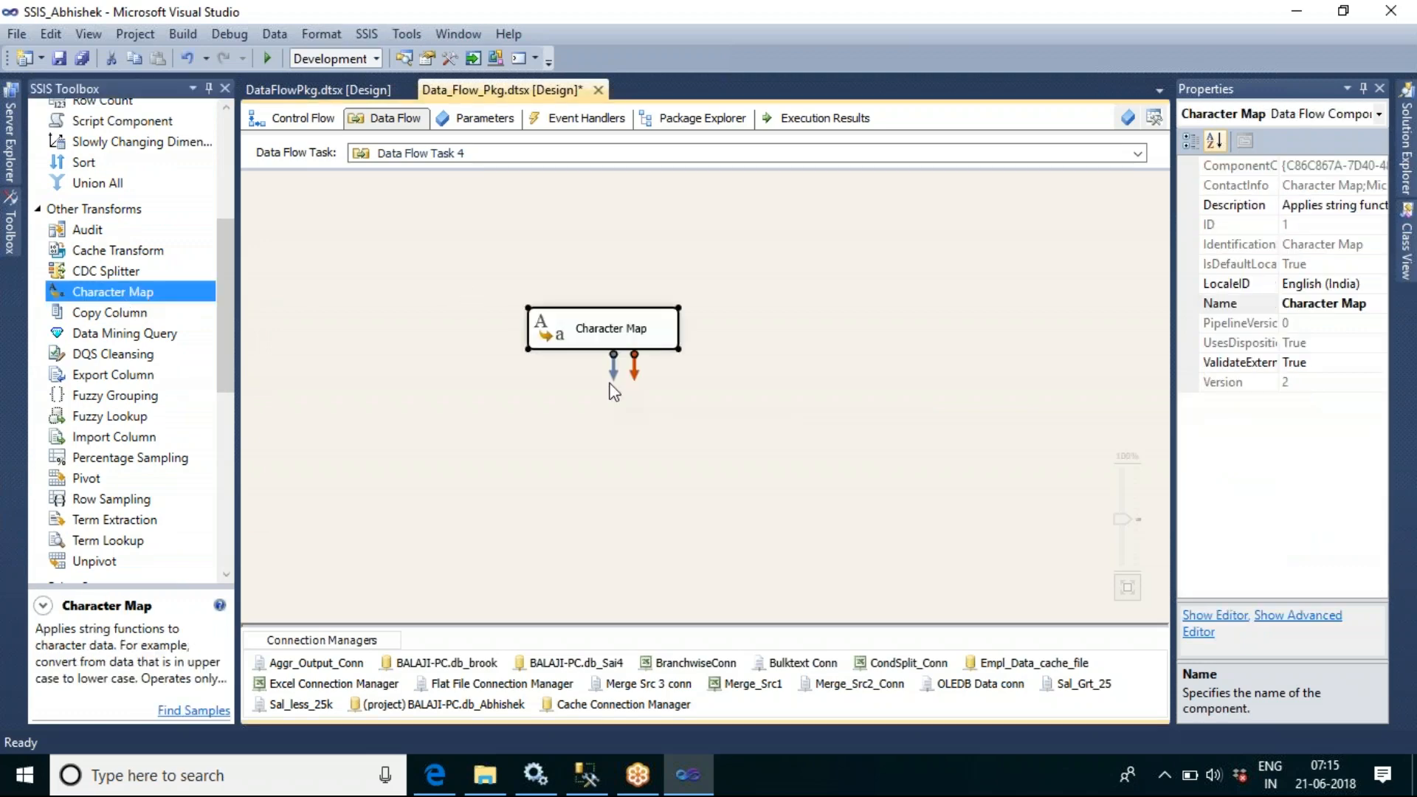
pyautogui.click(681, 379)
pyautogui.click(614, 333)
# Add a Flat File Source above the Character Map using the Aggr_Output_Conn connection and preview its sample data
pyautogui.moveTo(221, 287); pyautogui.dragTo(267, 352)
pyautogui.moveTo(120, 501); pyautogui.dragTo(602, 236)
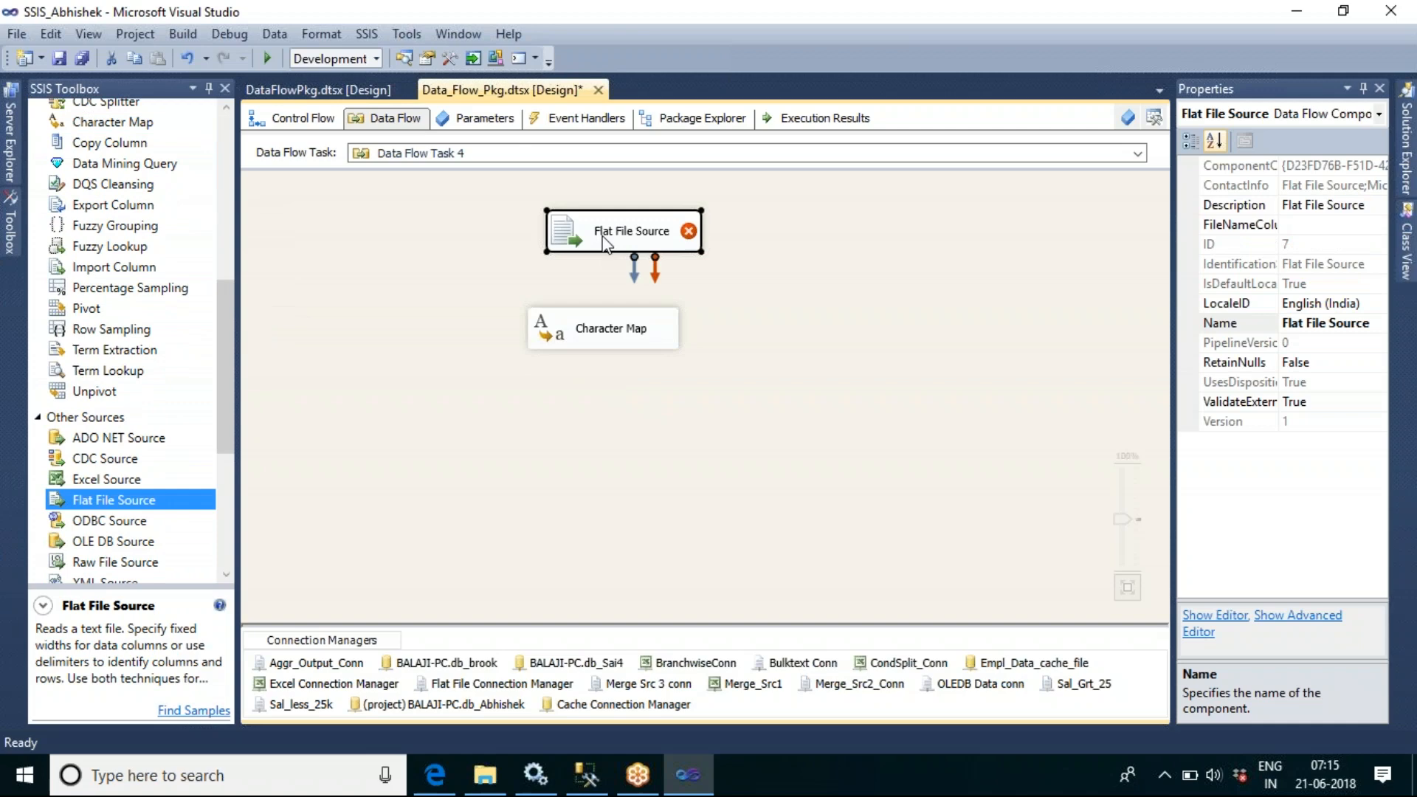
pyautogui.doubleClick(602, 236)
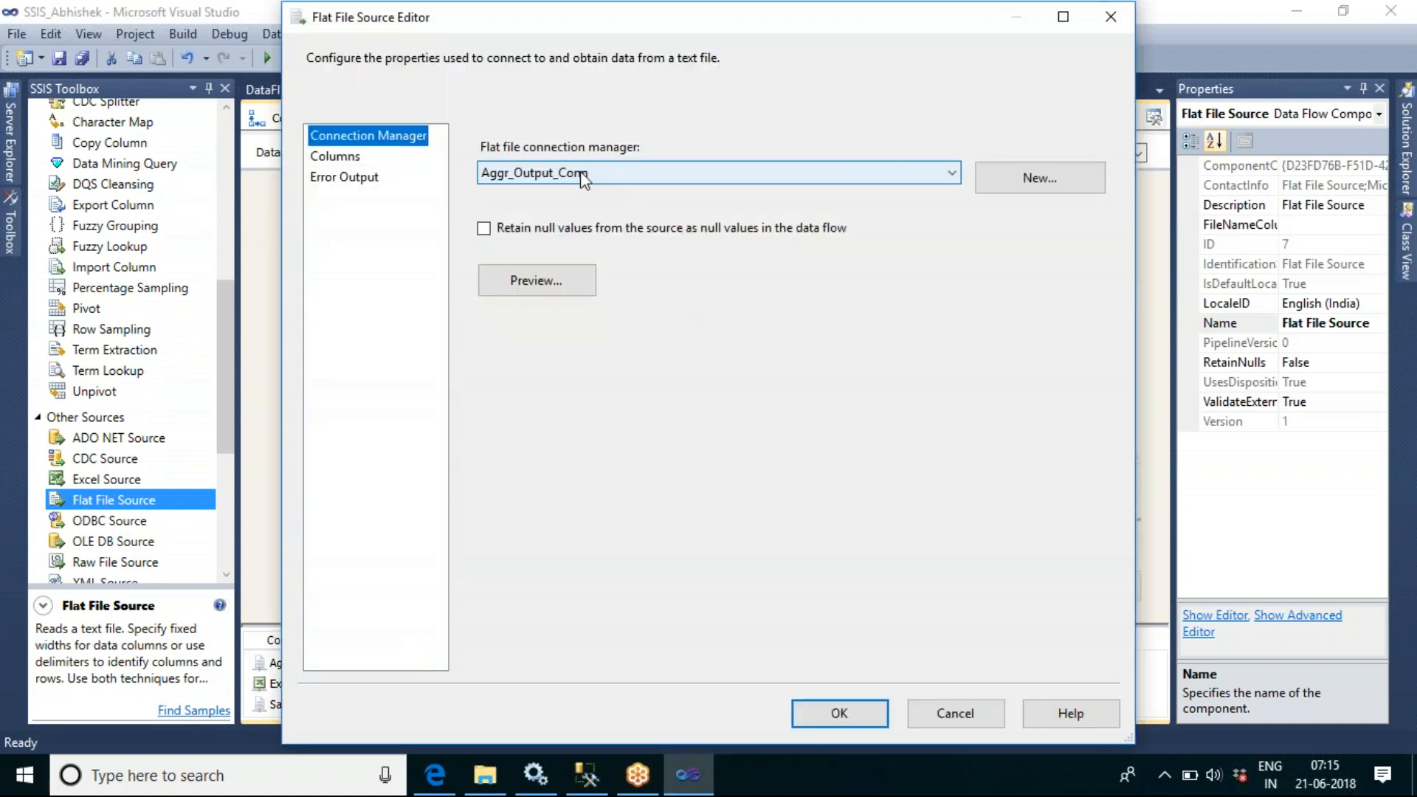
pyautogui.click(530, 282)
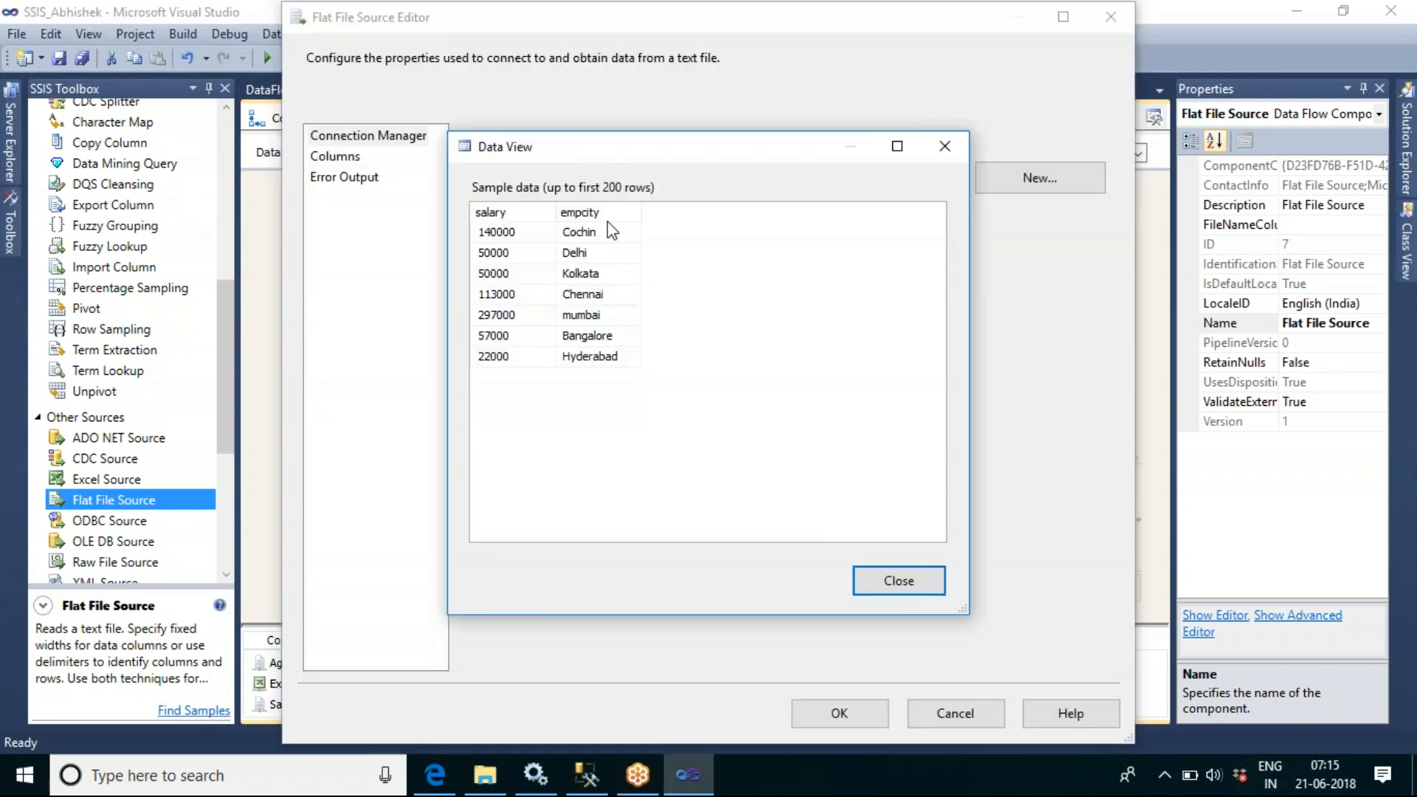
pyautogui.click(917, 583)
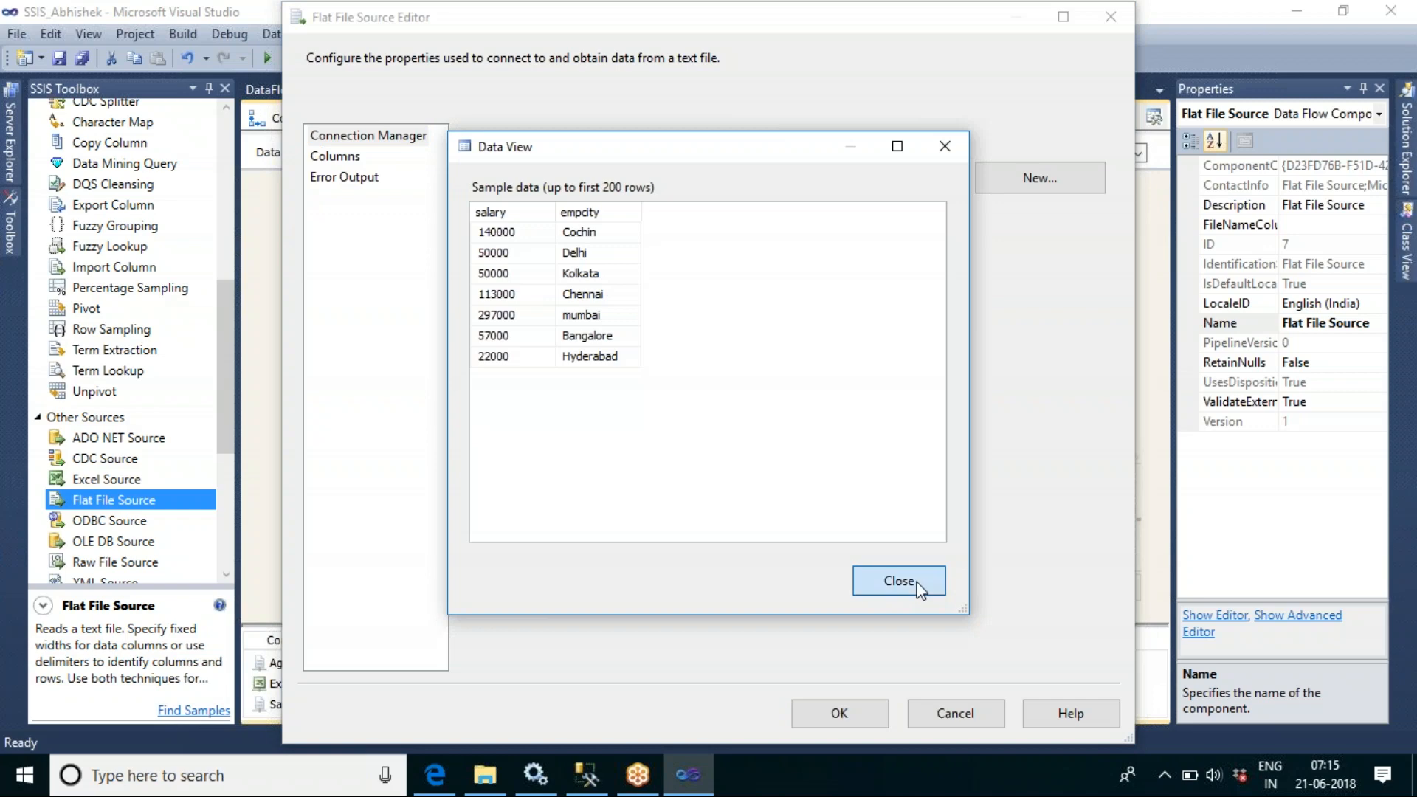
pyautogui.click(822, 708)
# Connect the output of the Flat File Source to the Character Map transformation
pyautogui.moveTo(636, 272); pyautogui.dragTo(614, 328)
pyautogui.click(699, 409)
pyautogui.click(616, 335)
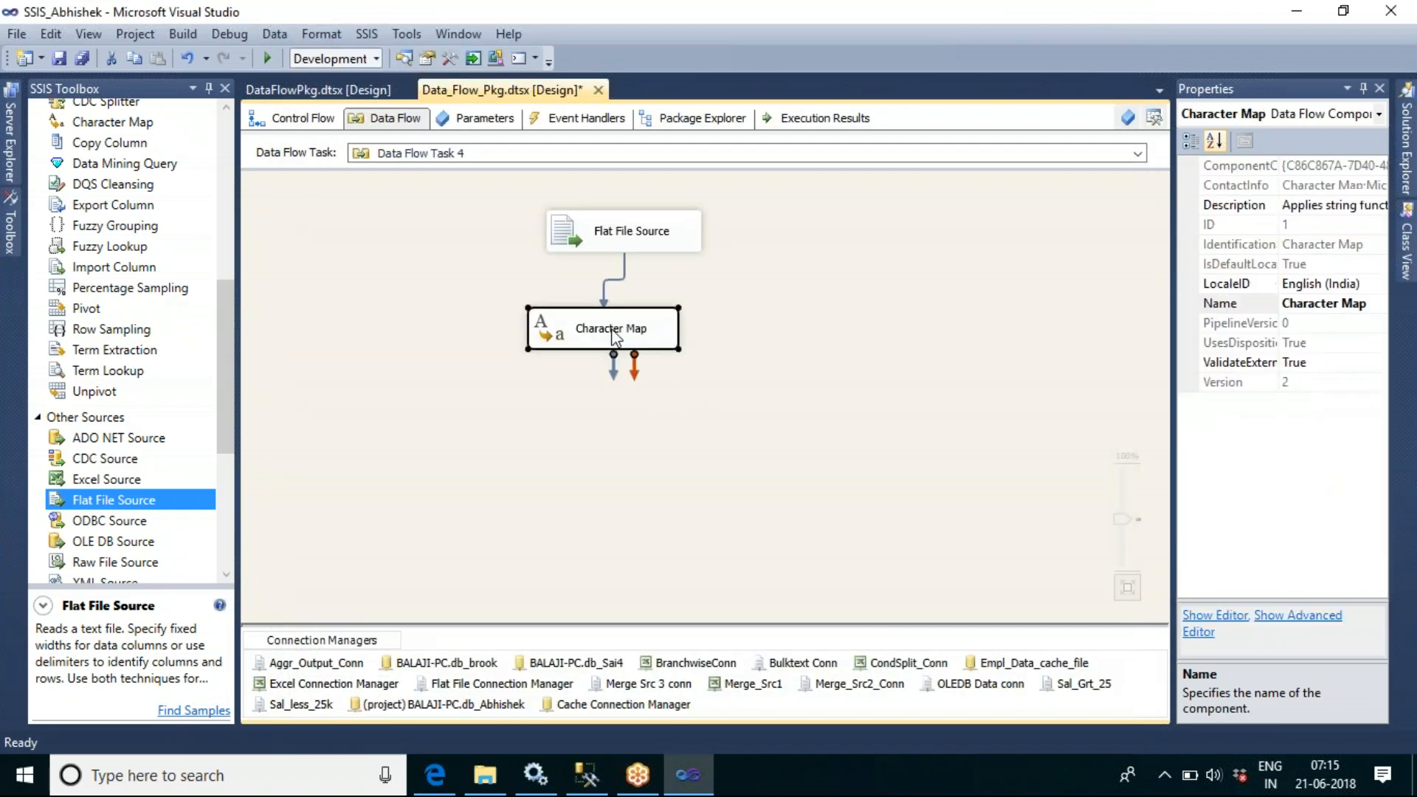
pyautogui.doubleClick(614, 334)
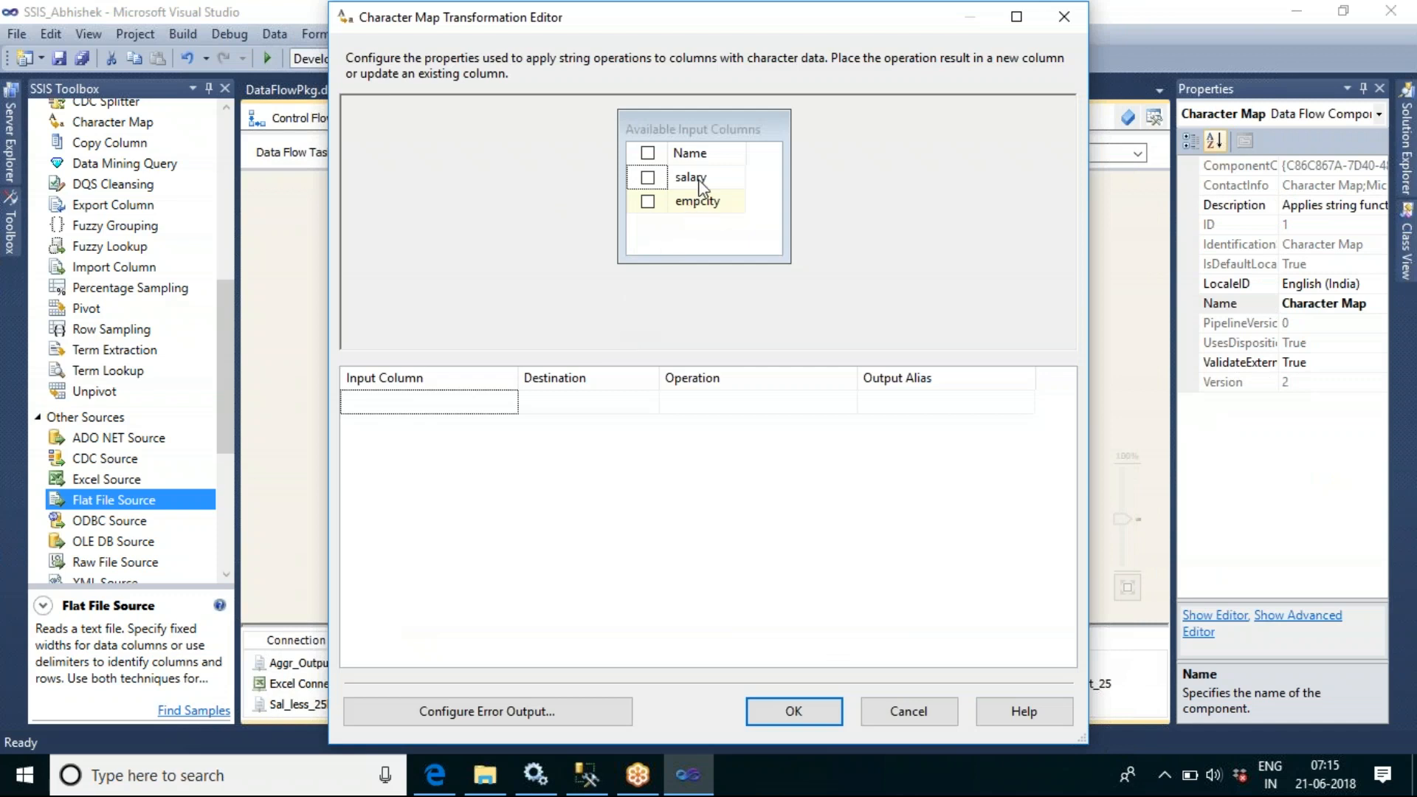
pyautogui.click(648, 202)
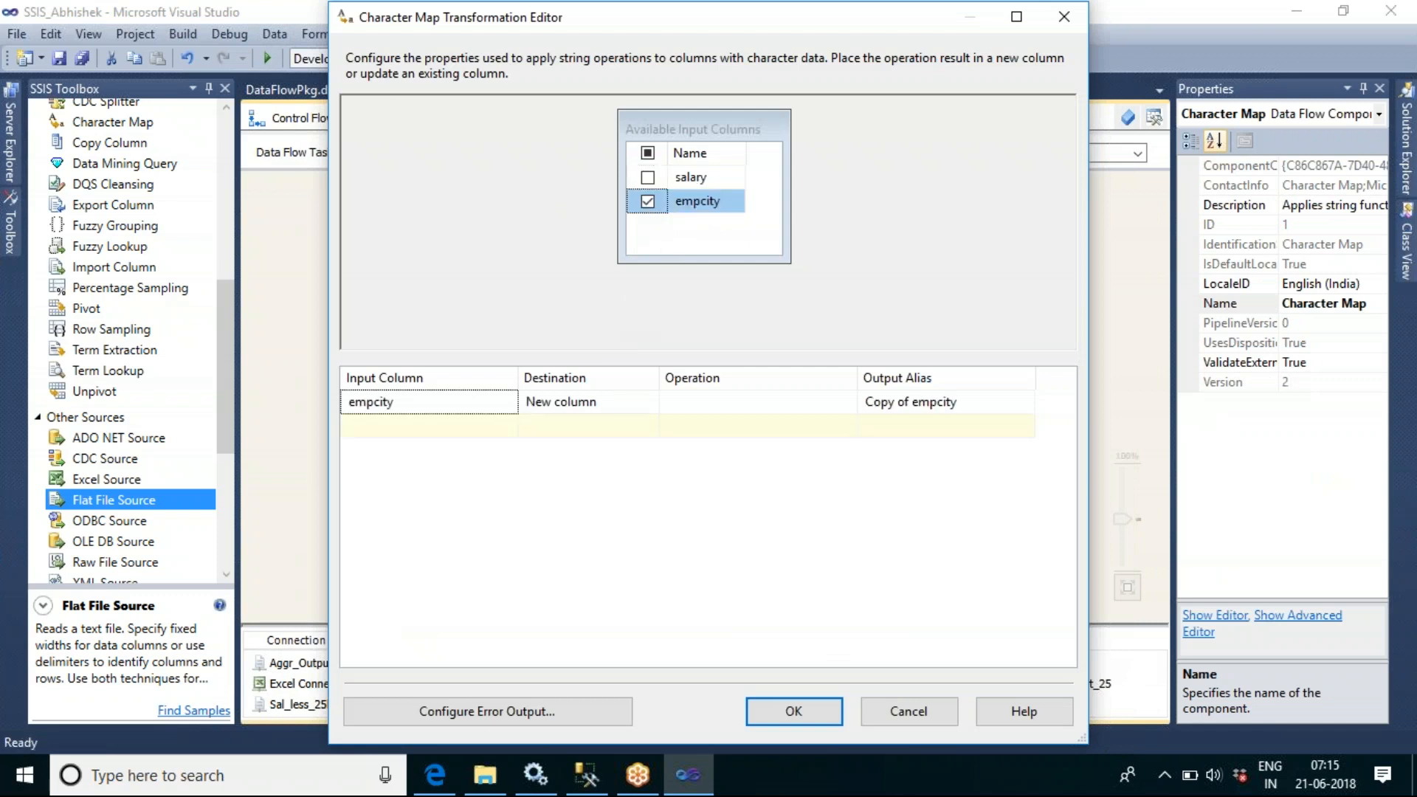
pyautogui.click(737, 409)
pyautogui.click(843, 403)
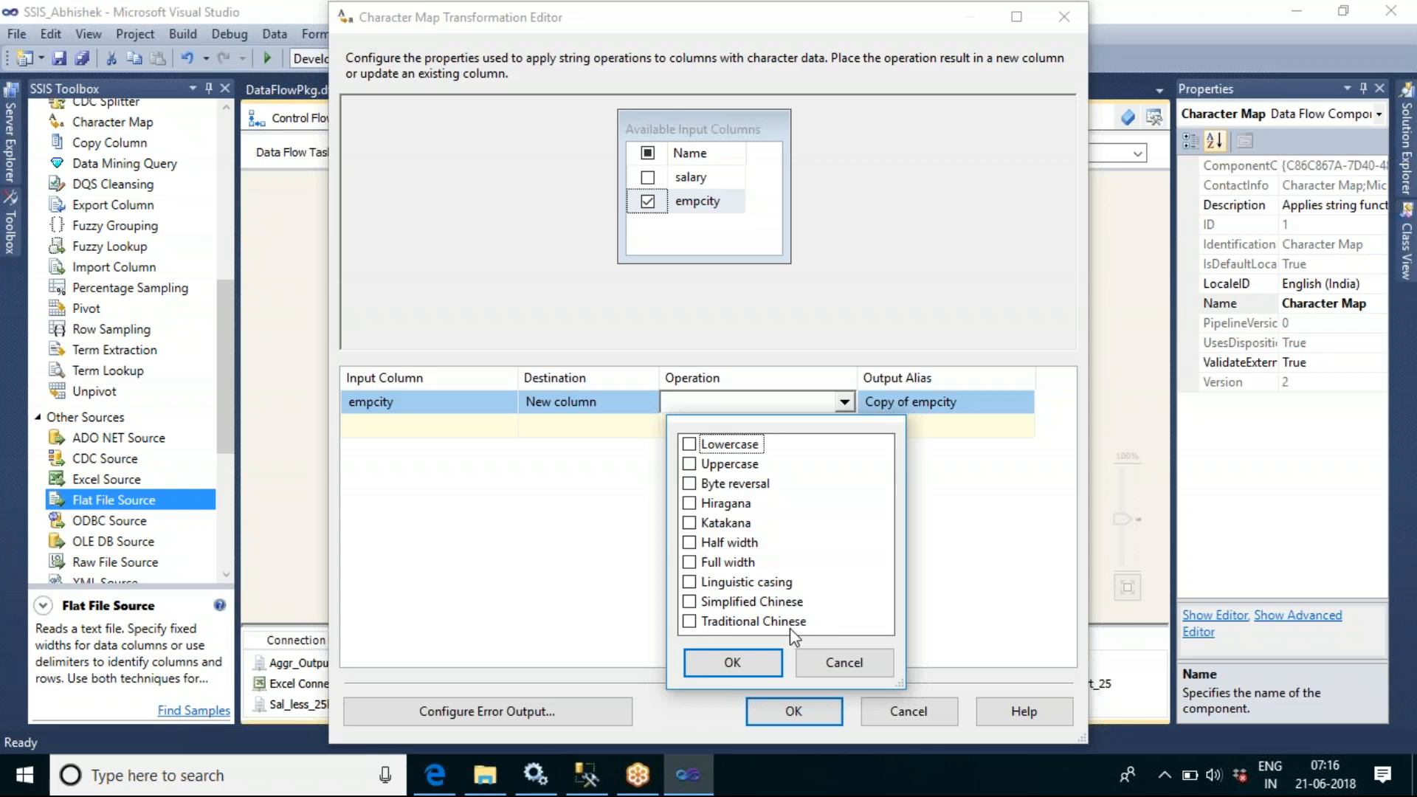
pyautogui.click(689, 465)
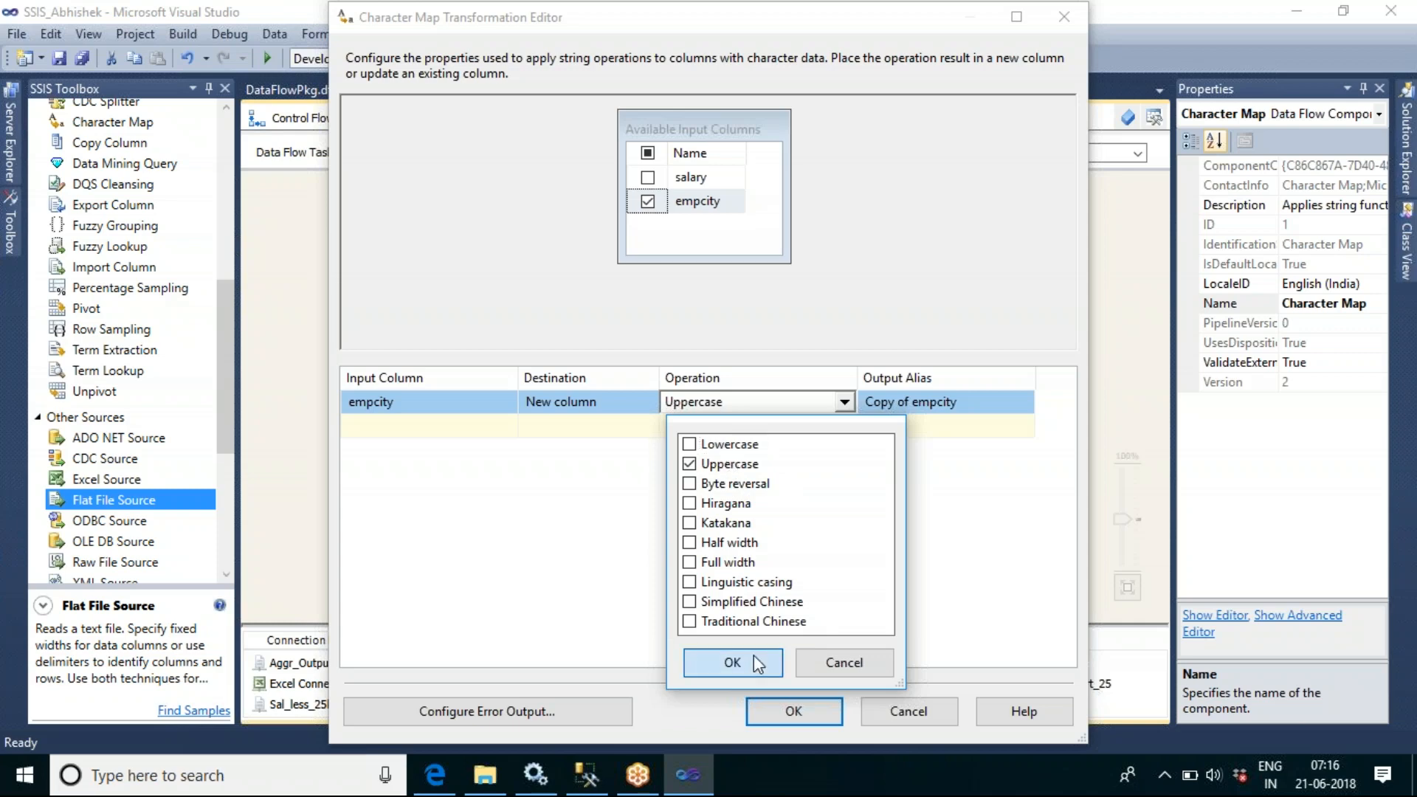
pyautogui.click(729, 661)
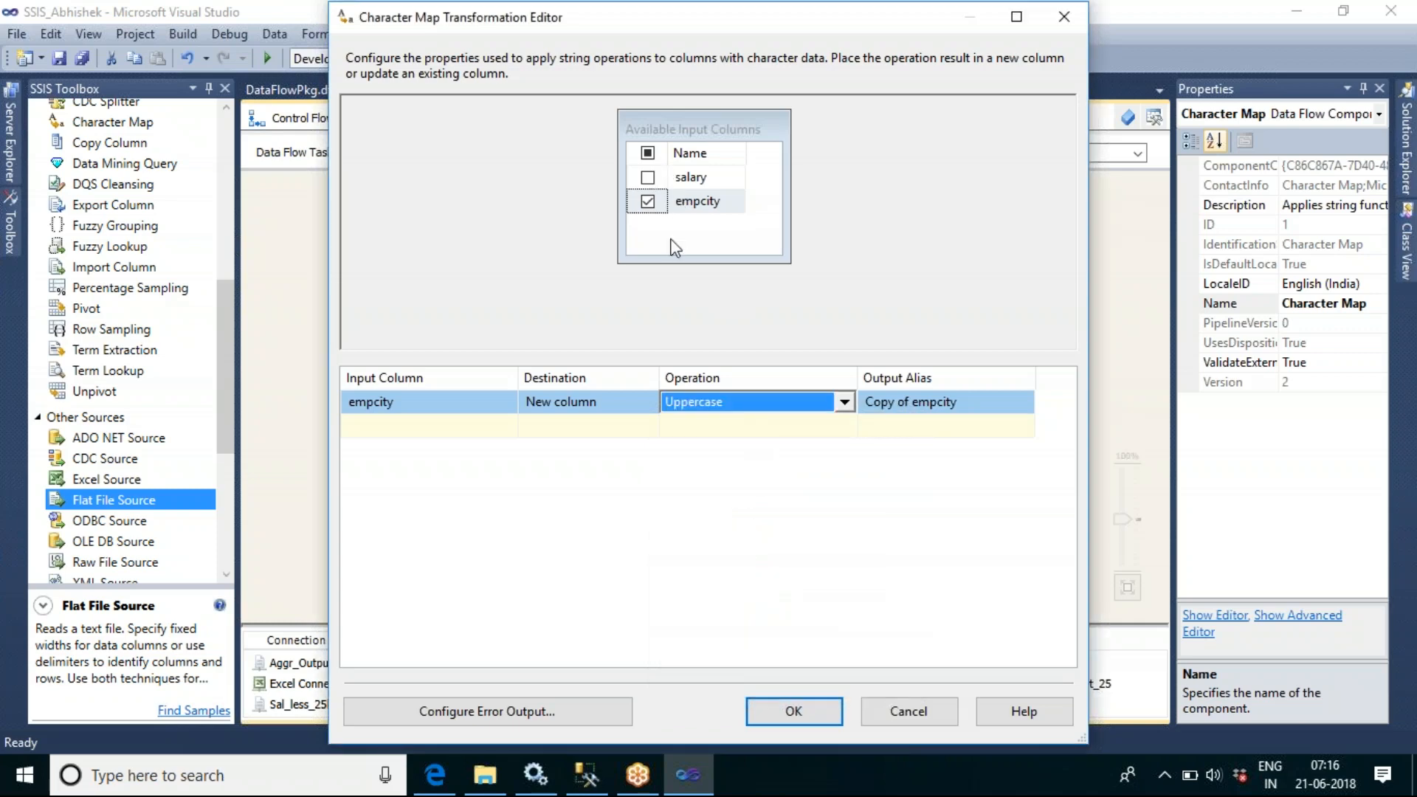
pyautogui.click(922, 709)
pyautogui.click(923, 710)
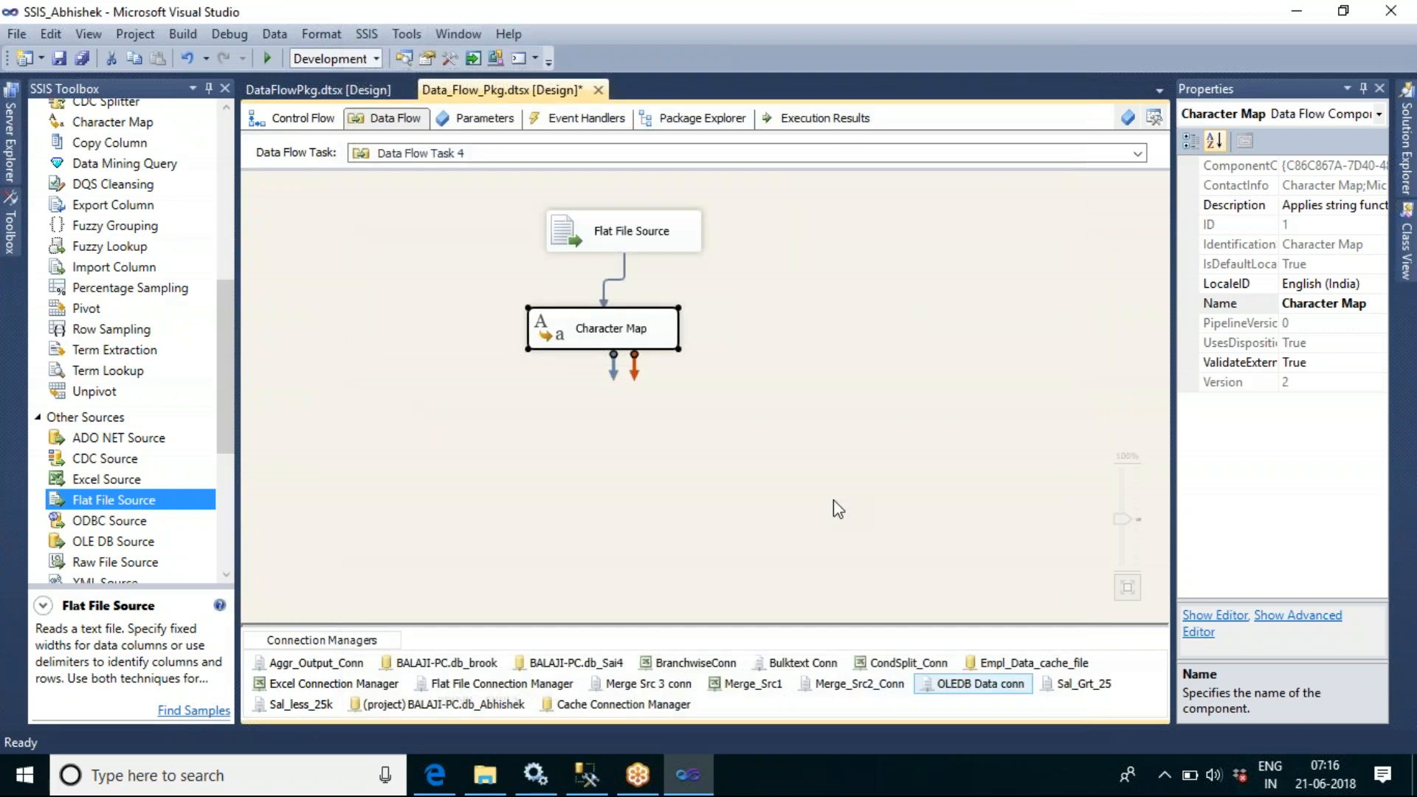
# Try the Merge Src 3 conn connection manager for the Flat File Source and preview its data
pyautogui.doubleClick(668, 236)
pyautogui.click(617, 177)
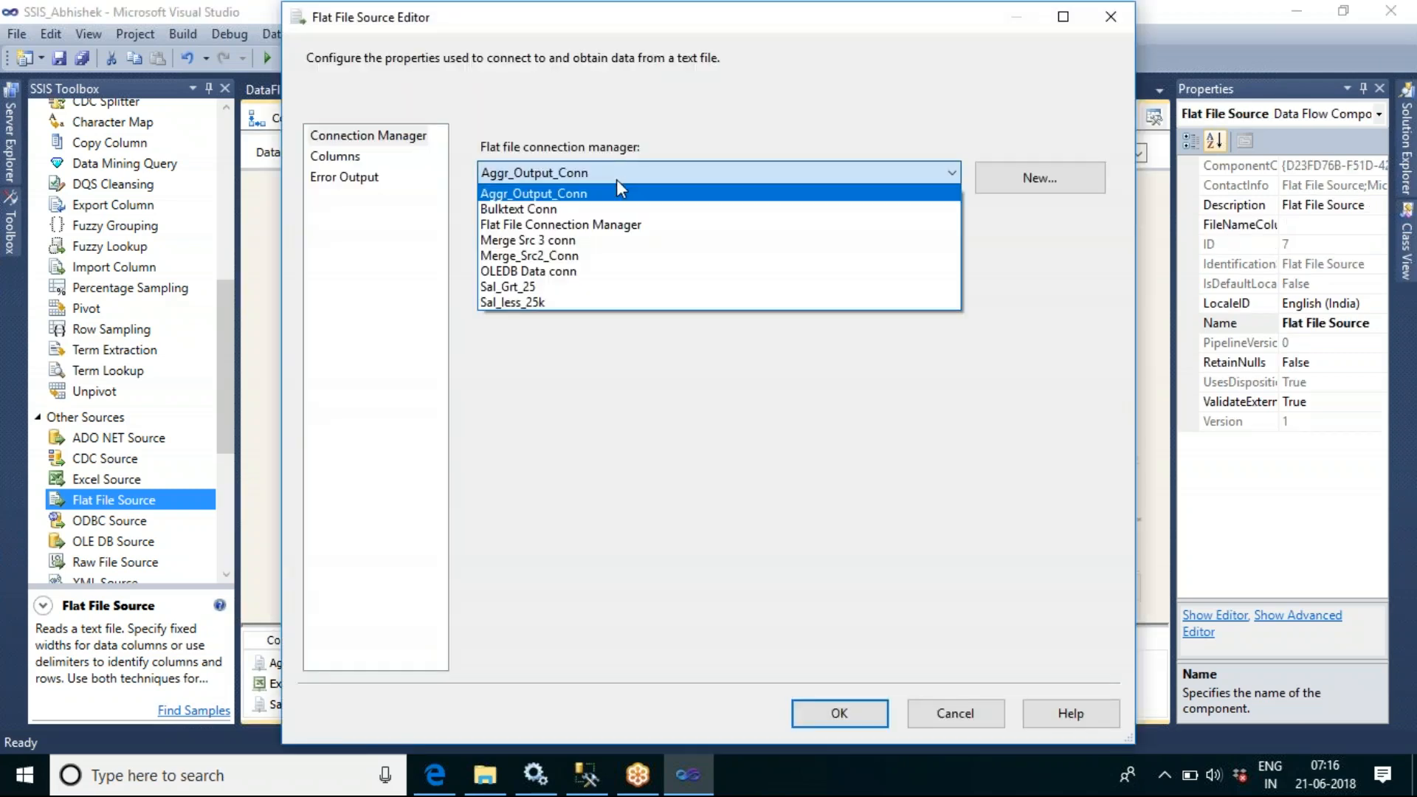
pyautogui.click(592, 241)
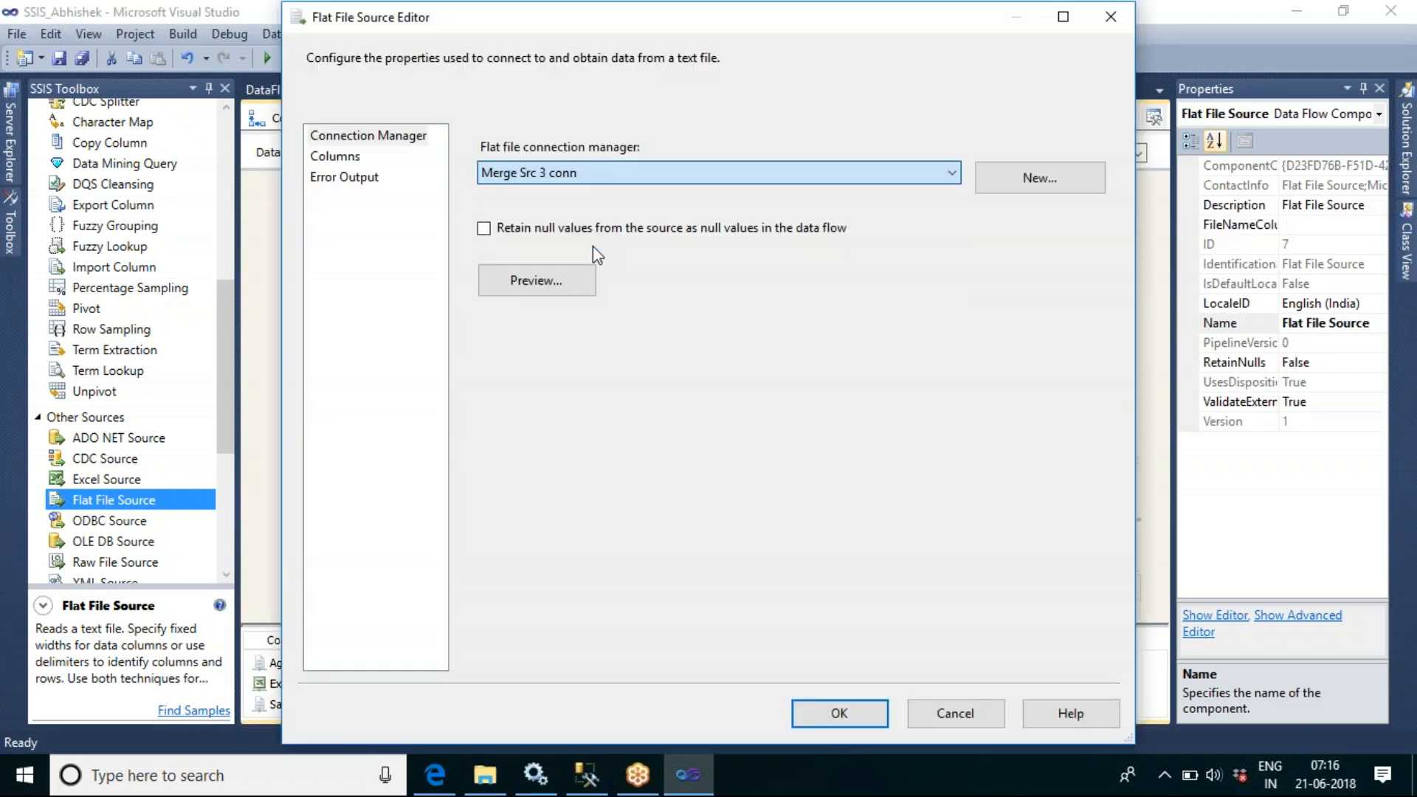
pyautogui.click(537, 280)
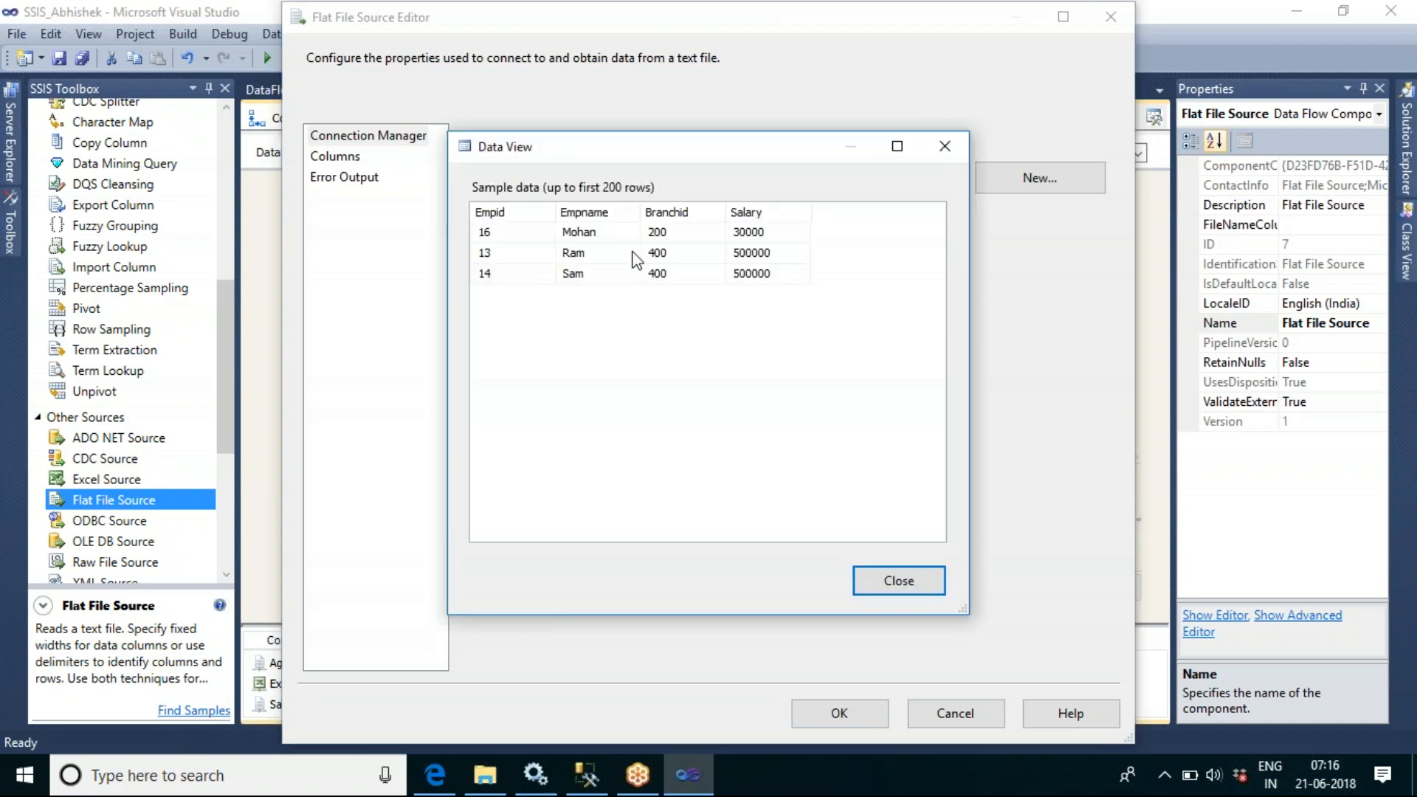
pyautogui.click(899, 581)
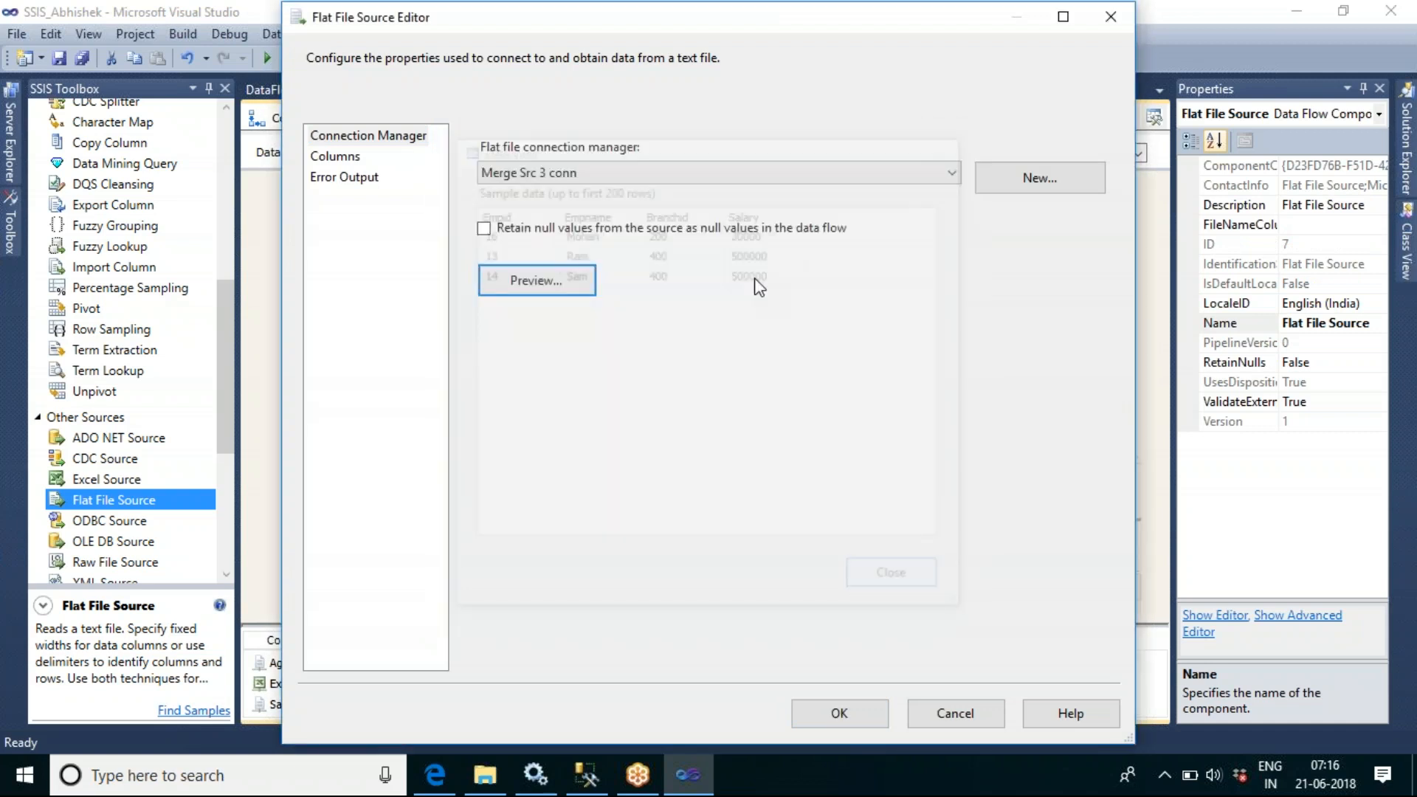
# Set the Flat File Source's connection manager to OLEDB Data conn and preview its sample data
pyautogui.click(644, 174)
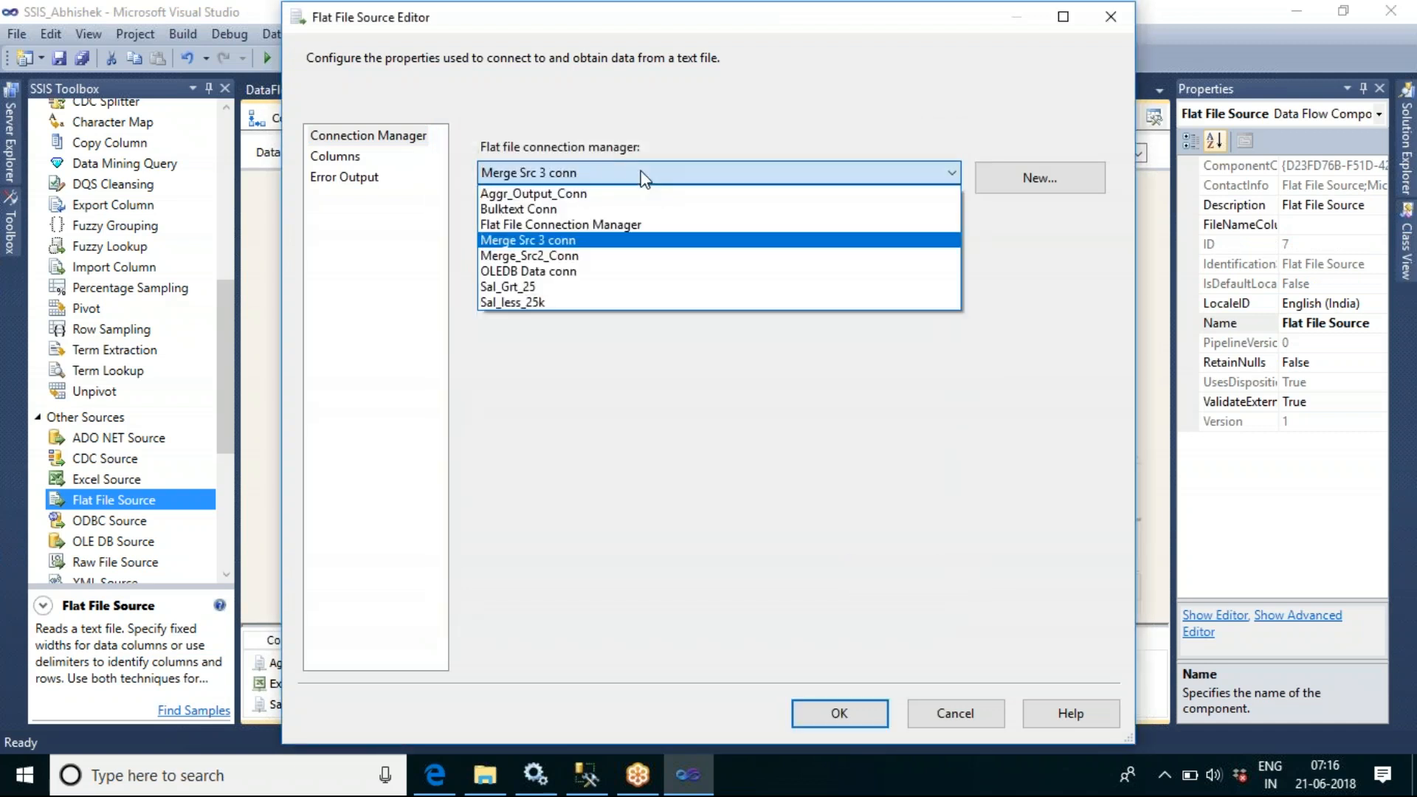
pyautogui.click(566, 272)
pyautogui.click(563, 275)
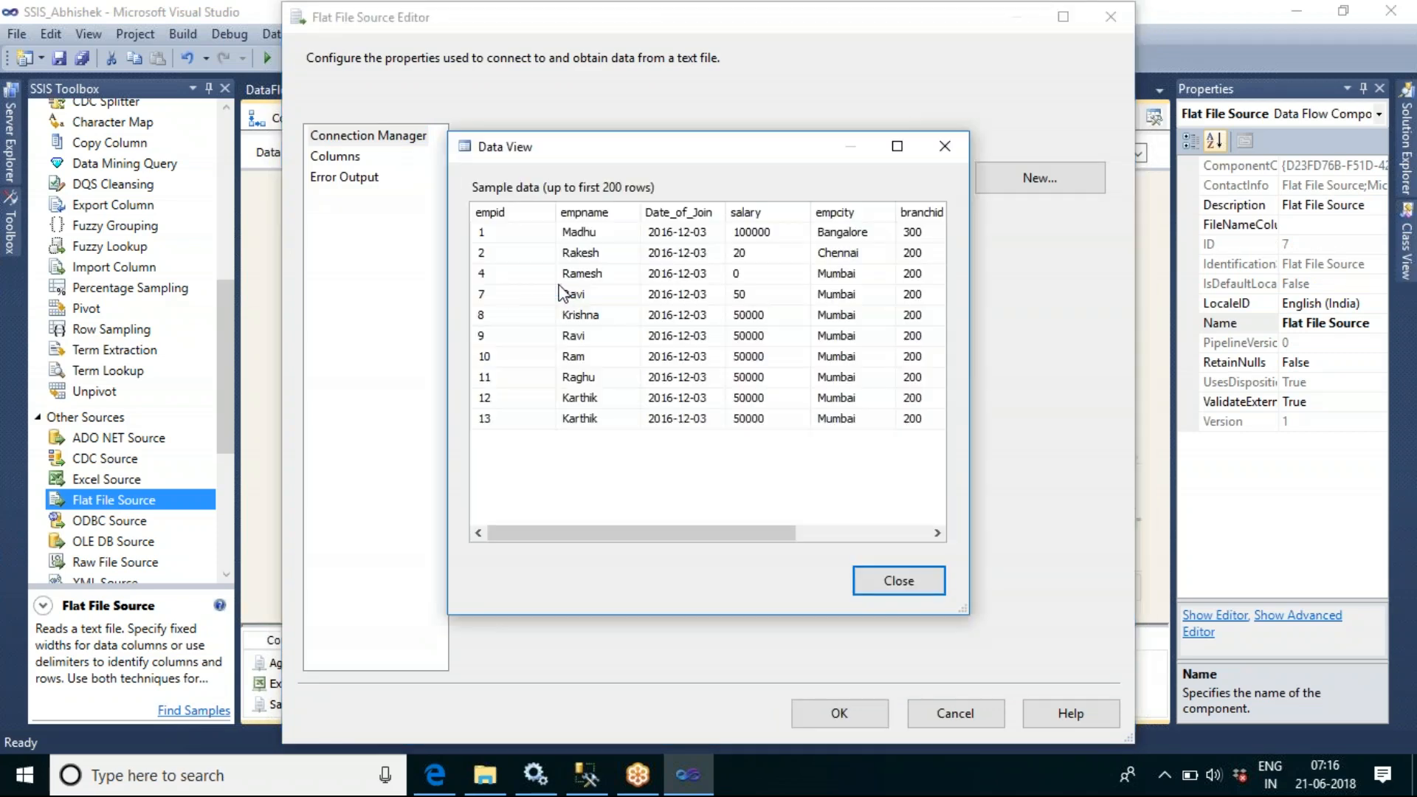
pyautogui.click(902, 581)
pyautogui.click(867, 712)
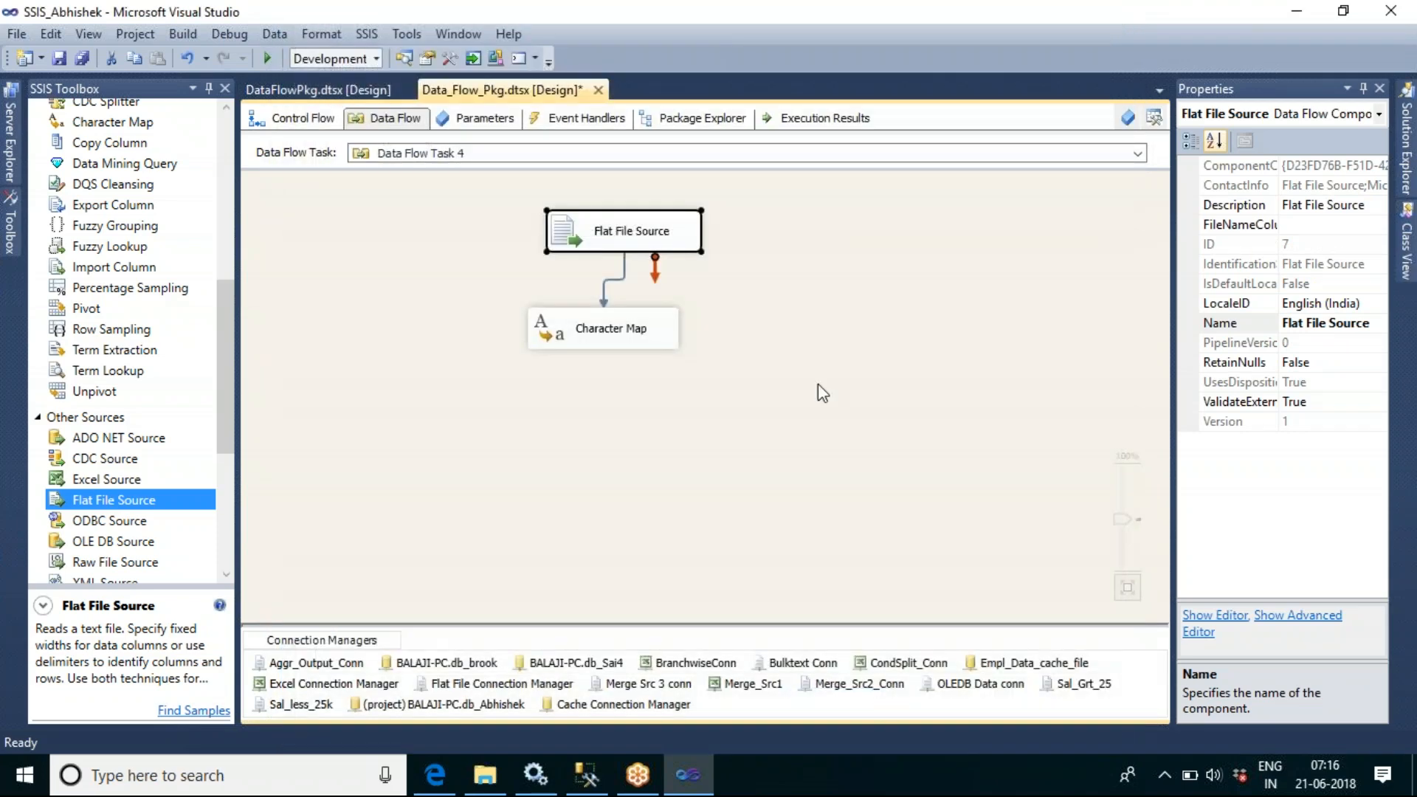
# Replace the existing Character Map with a new one and connect the Flat File Source's output to it
pyautogui.click(649, 327)
pyautogui.press('Delete')
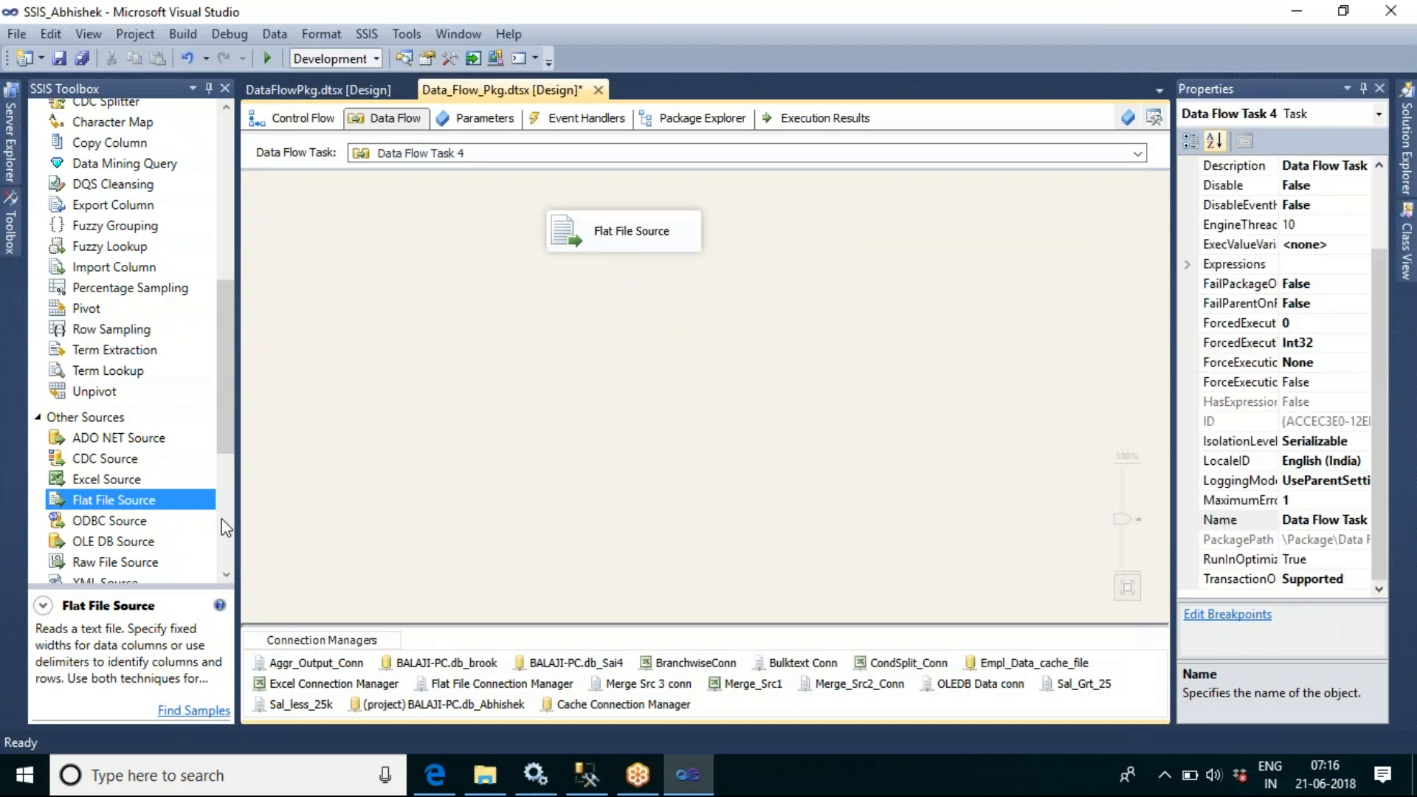
pyautogui.moveTo(226, 285); pyautogui.dragTo(237, 236)
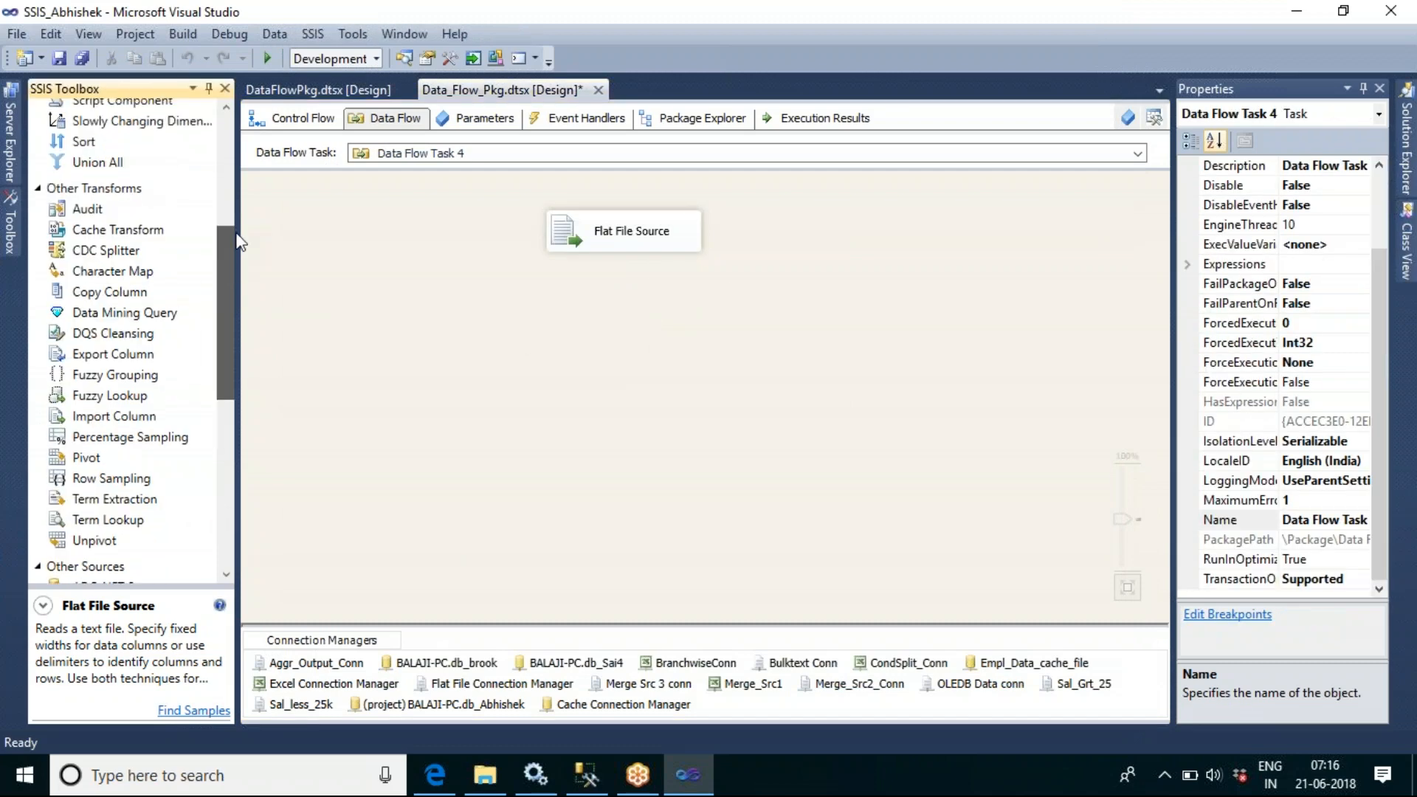
pyautogui.moveTo(118, 272); pyautogui.dragTo(588, 331)
pyautogui.click(631, 242)
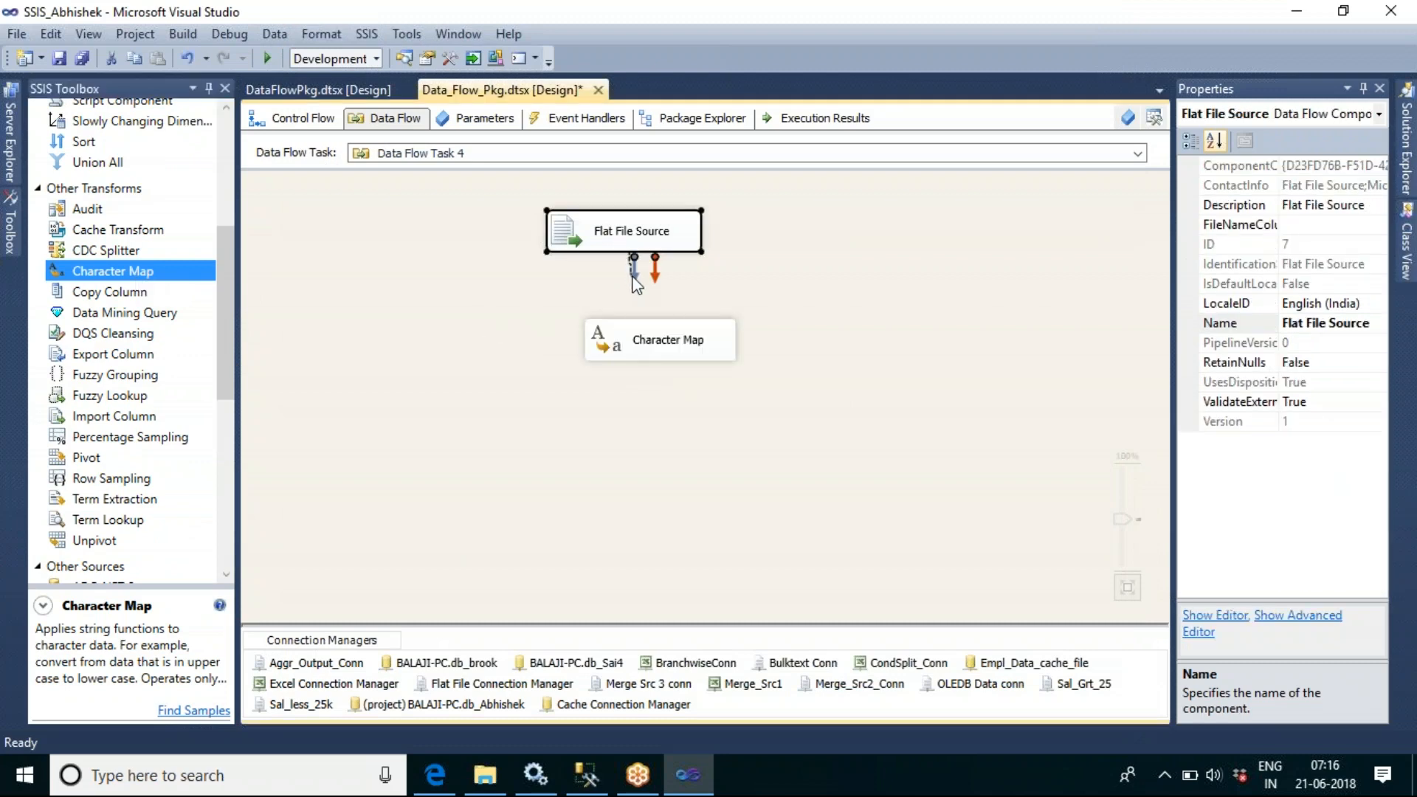
pyautogui.moveTo(633, 271); pyautogui.dragTo(684, 362)
# Select the empcity column in the new Character Map and set its operation to Uppercase
pyautogui.doubleClick(652, 349)
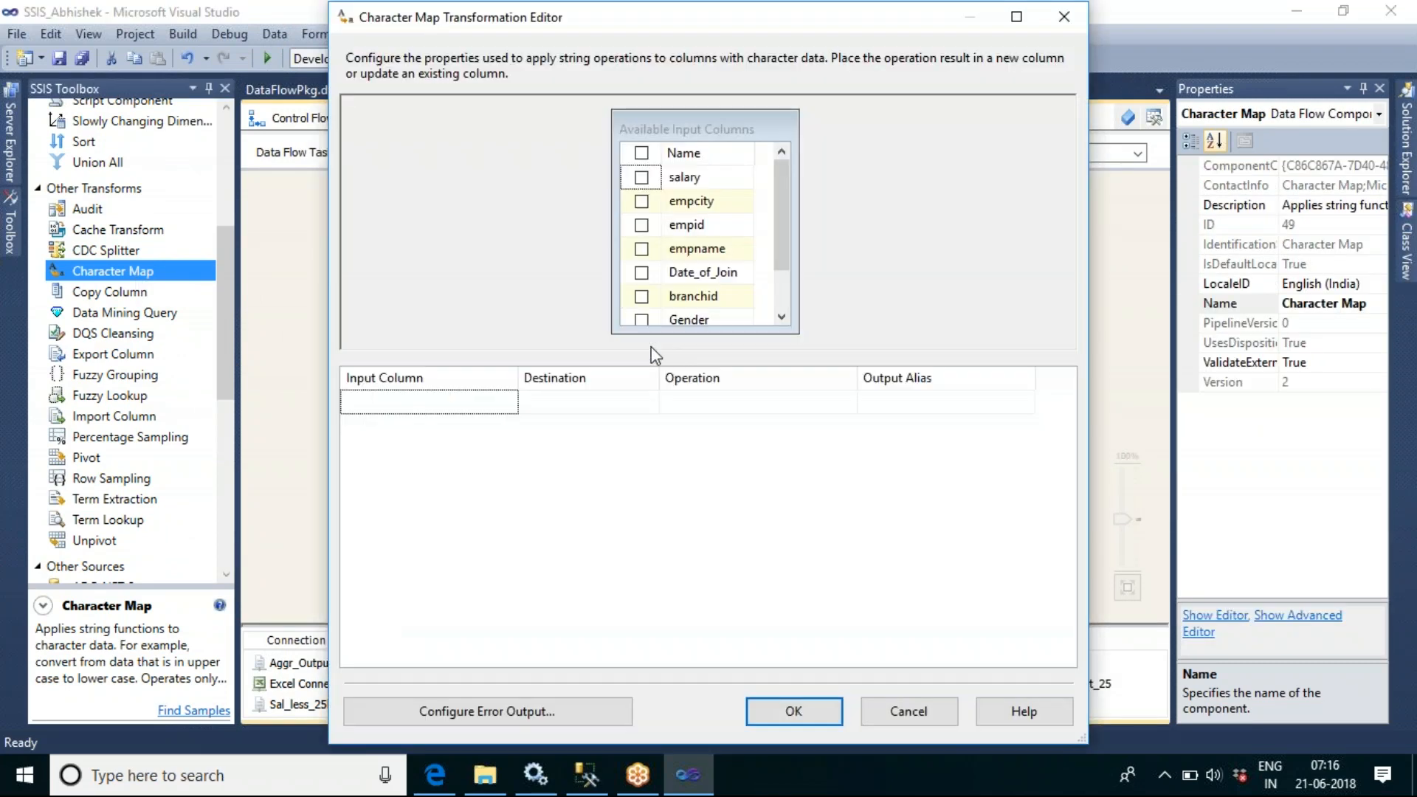
pyautogui.click(641, 201)
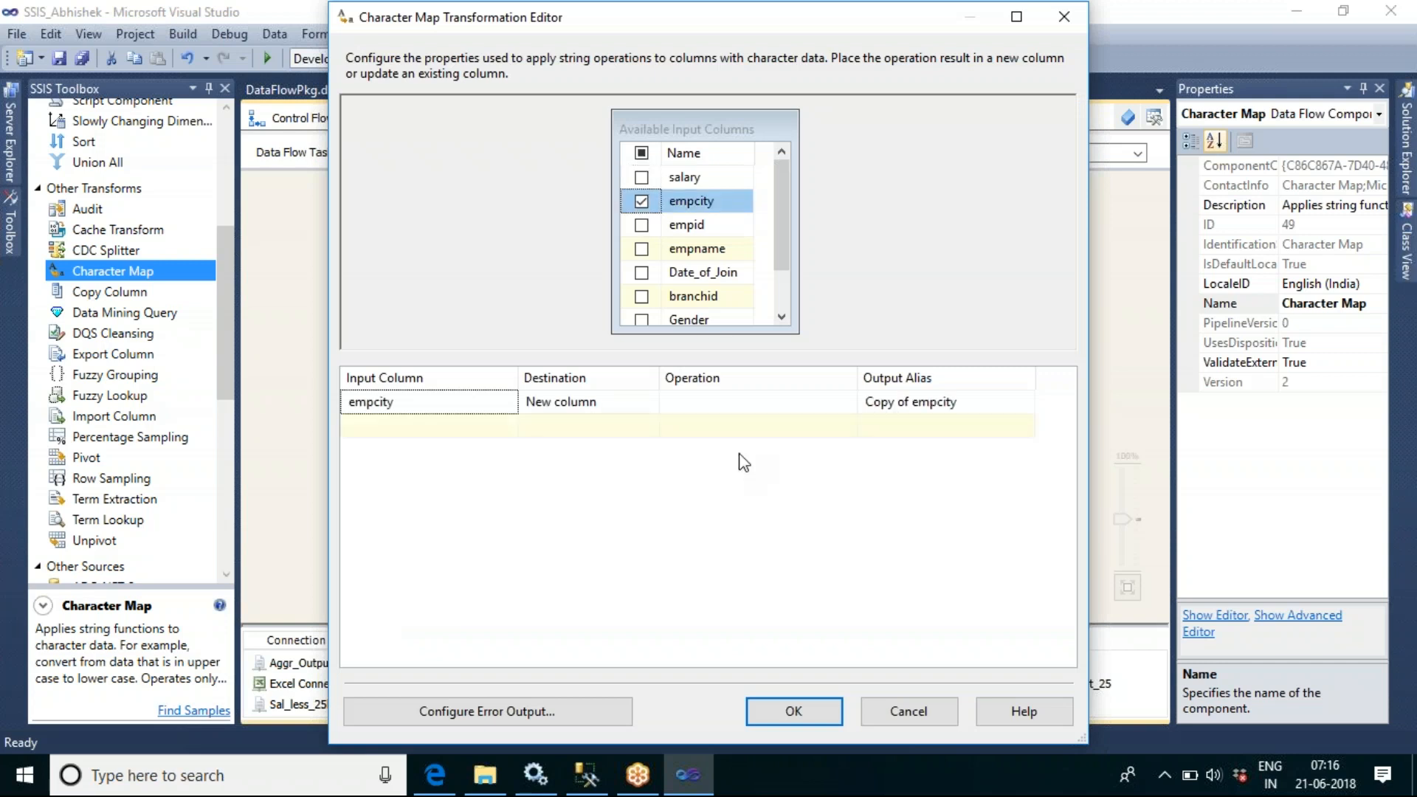
pyautogui.click(754, 408)
pyautogui.click(843, 402)
pyautogui.click(688, 464)
pyautogui.click(735, 662)
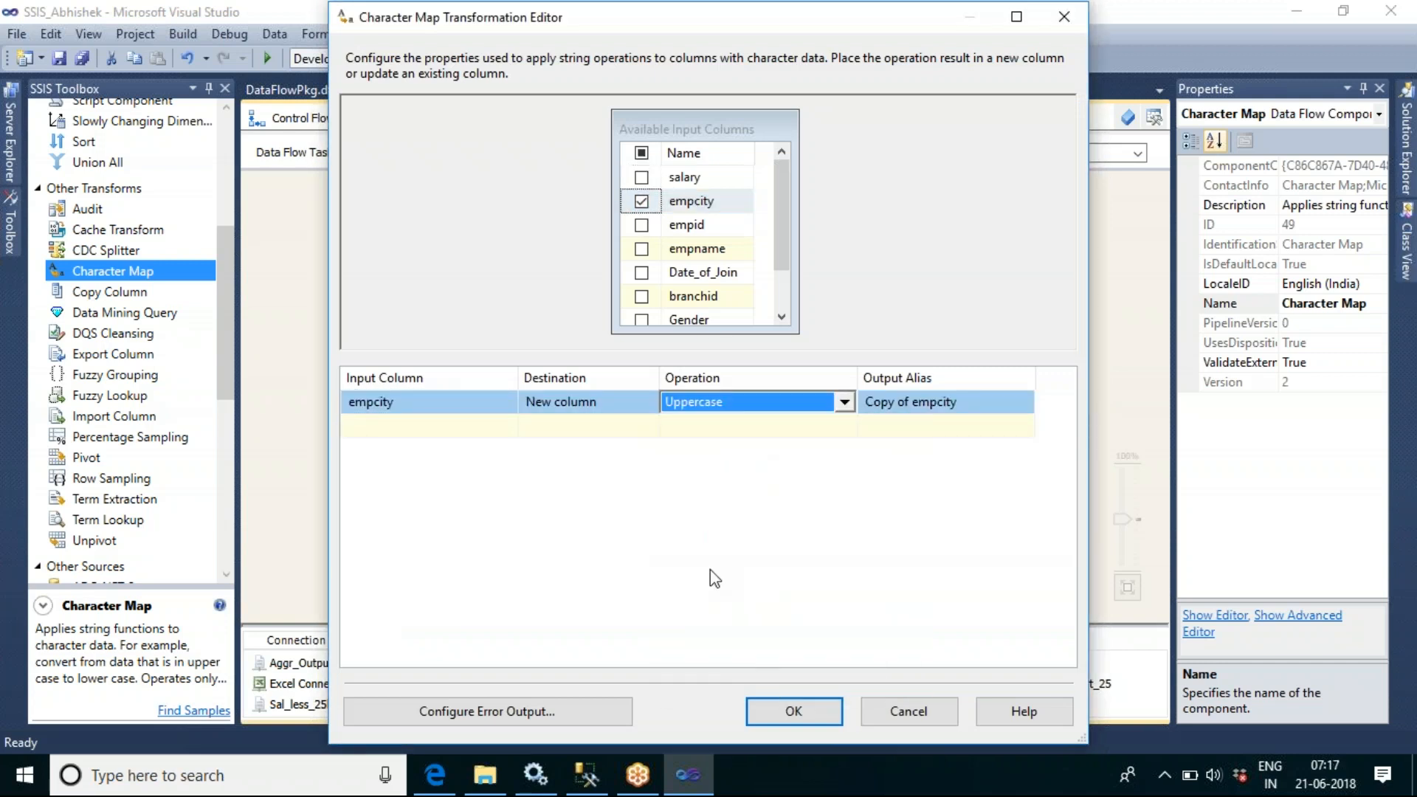
# Set the destination of the empcity mapping to In-place change
pyautogui.click(643, 405)
pyautogui.click(650, 402)
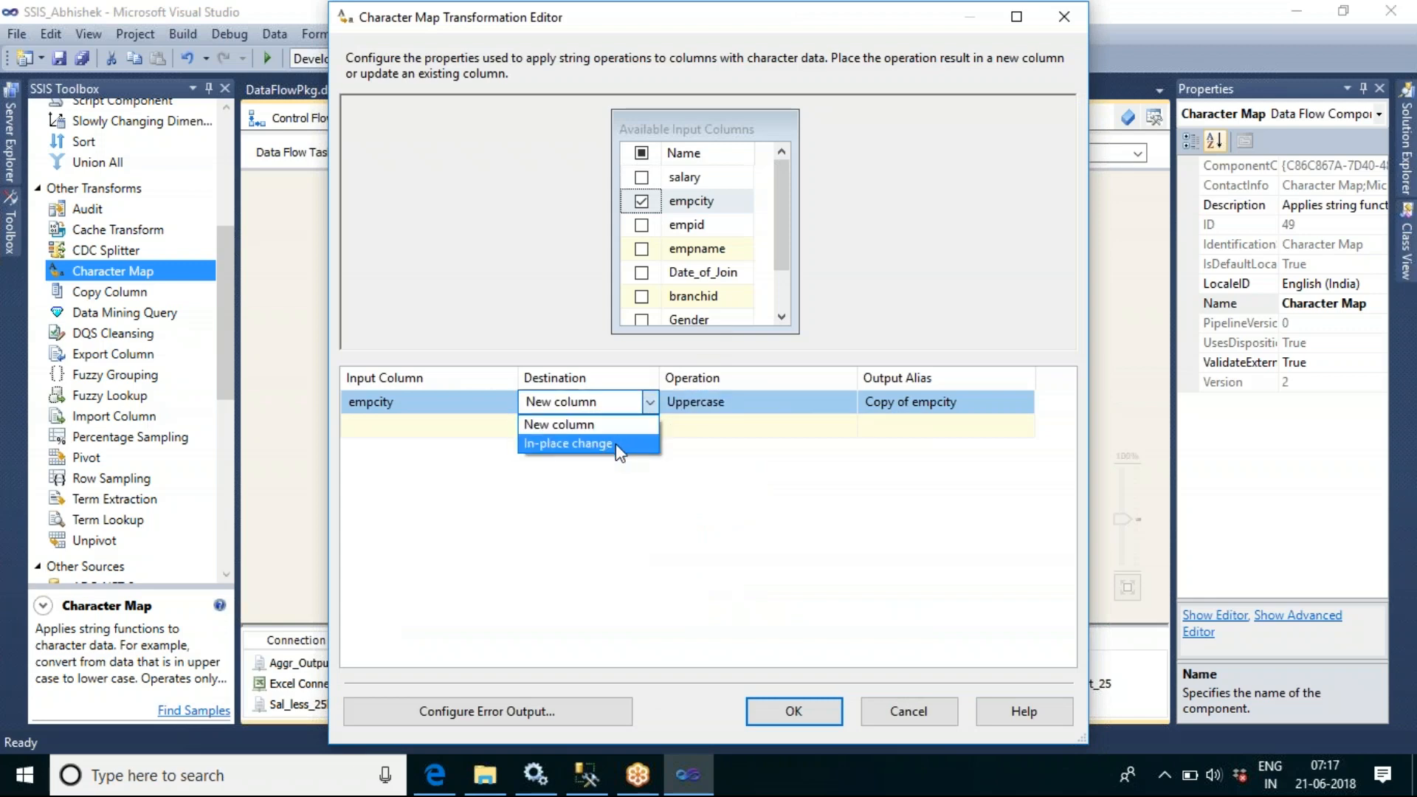
pyautogui.click(590, 444)
pyautogui.click(612, 444)
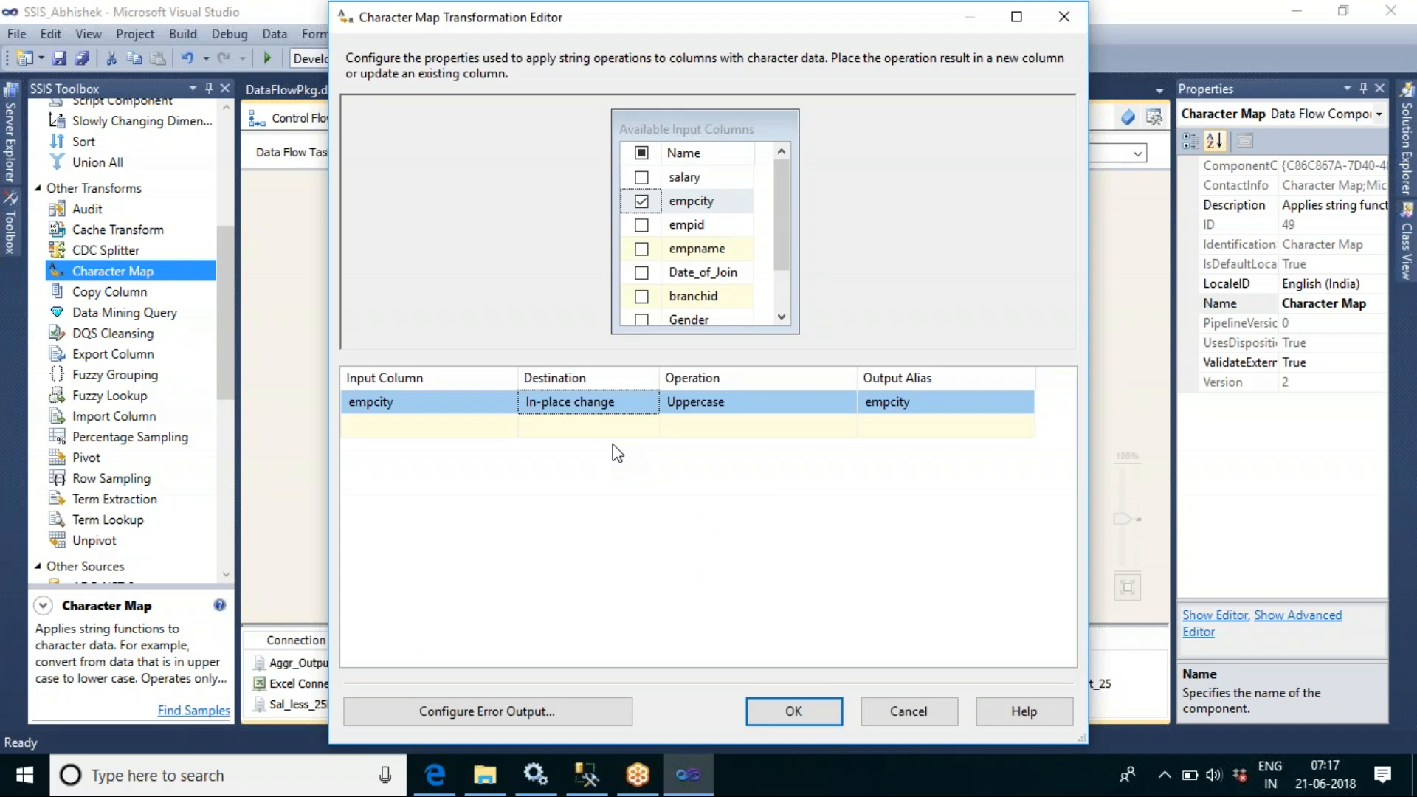
# Add the empname column to the Character Map and set its operation to Byte reversal
pyautogui.click(642, 249)
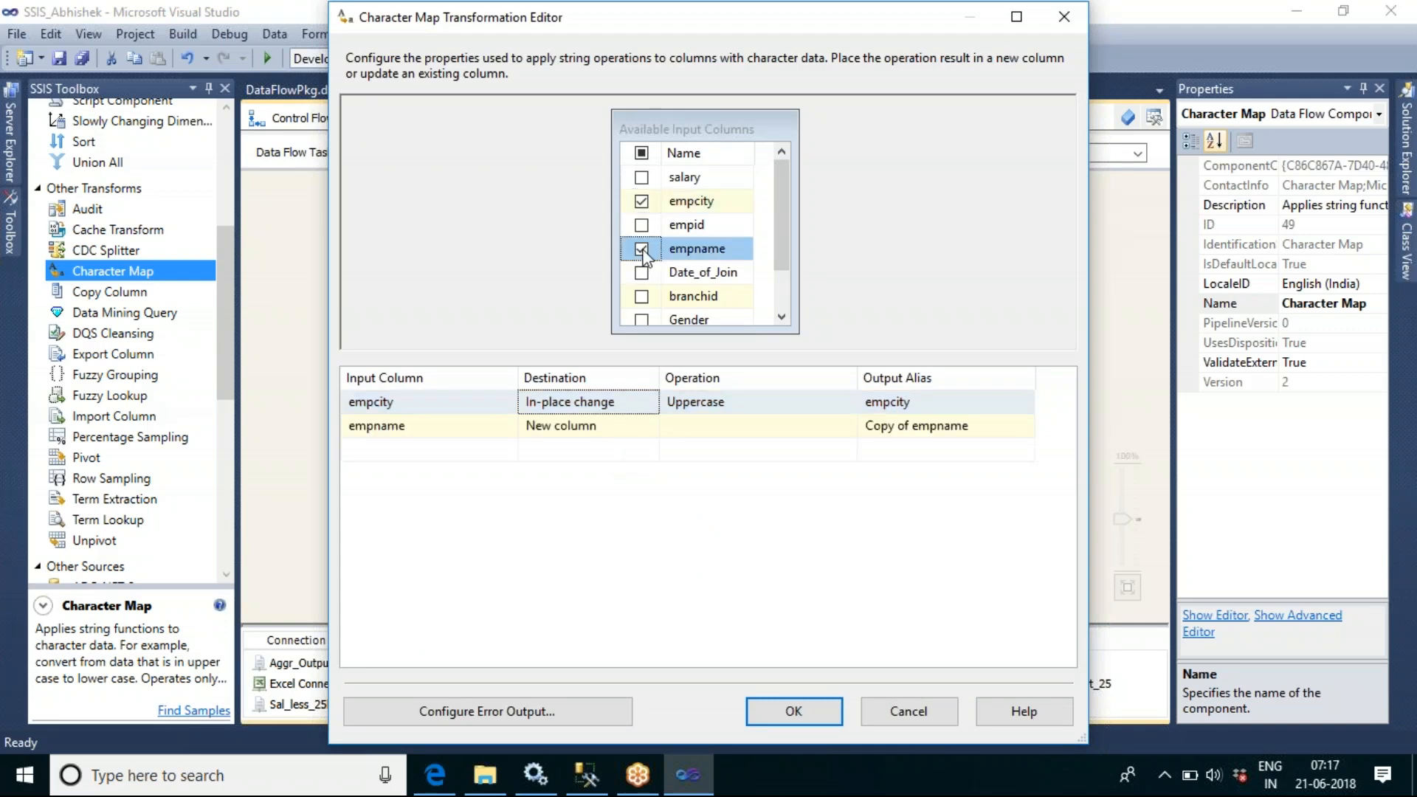
pyautogui.click(763, 430)
pyautogui.click(844, 427)
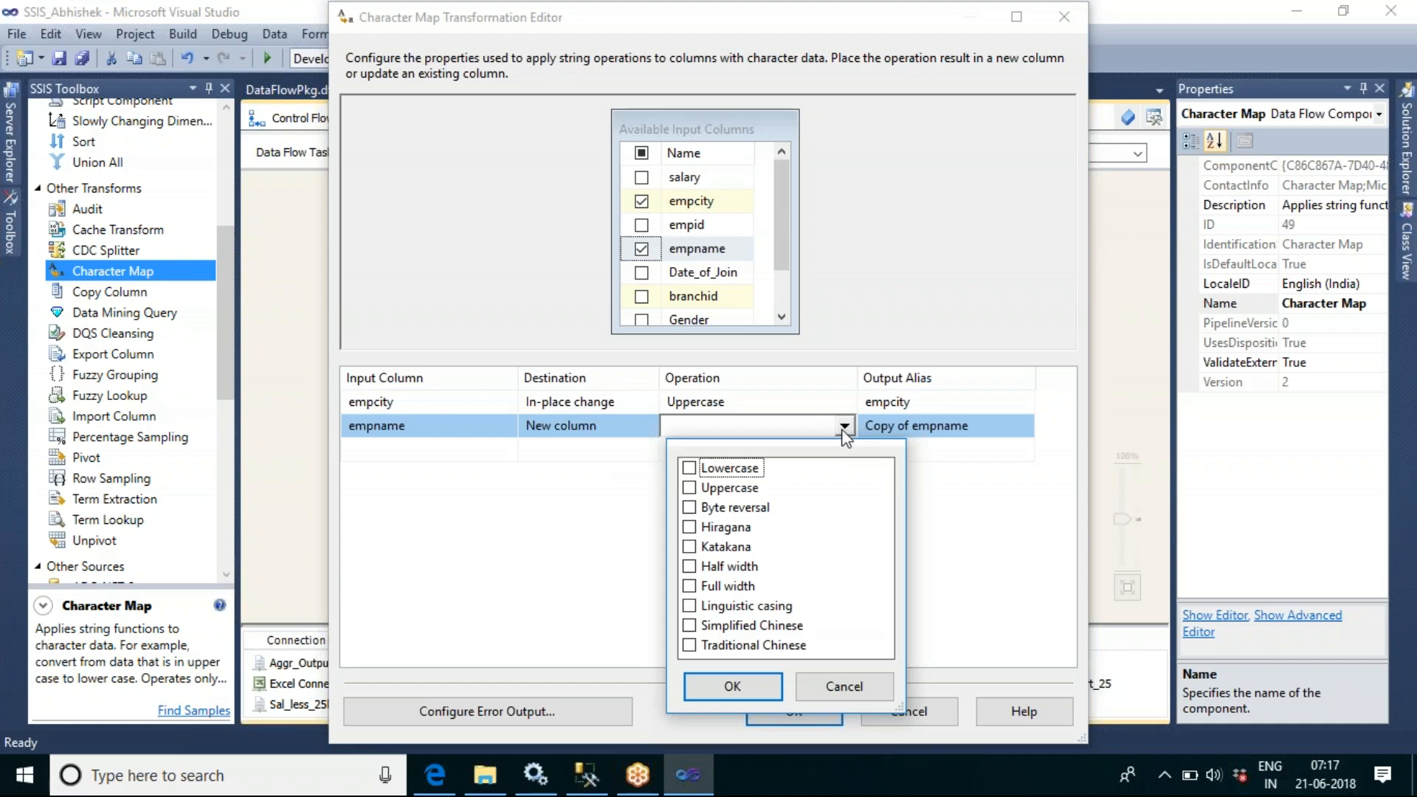
pyautogui.click(689, 508)
pyautogui.click(746, 688)
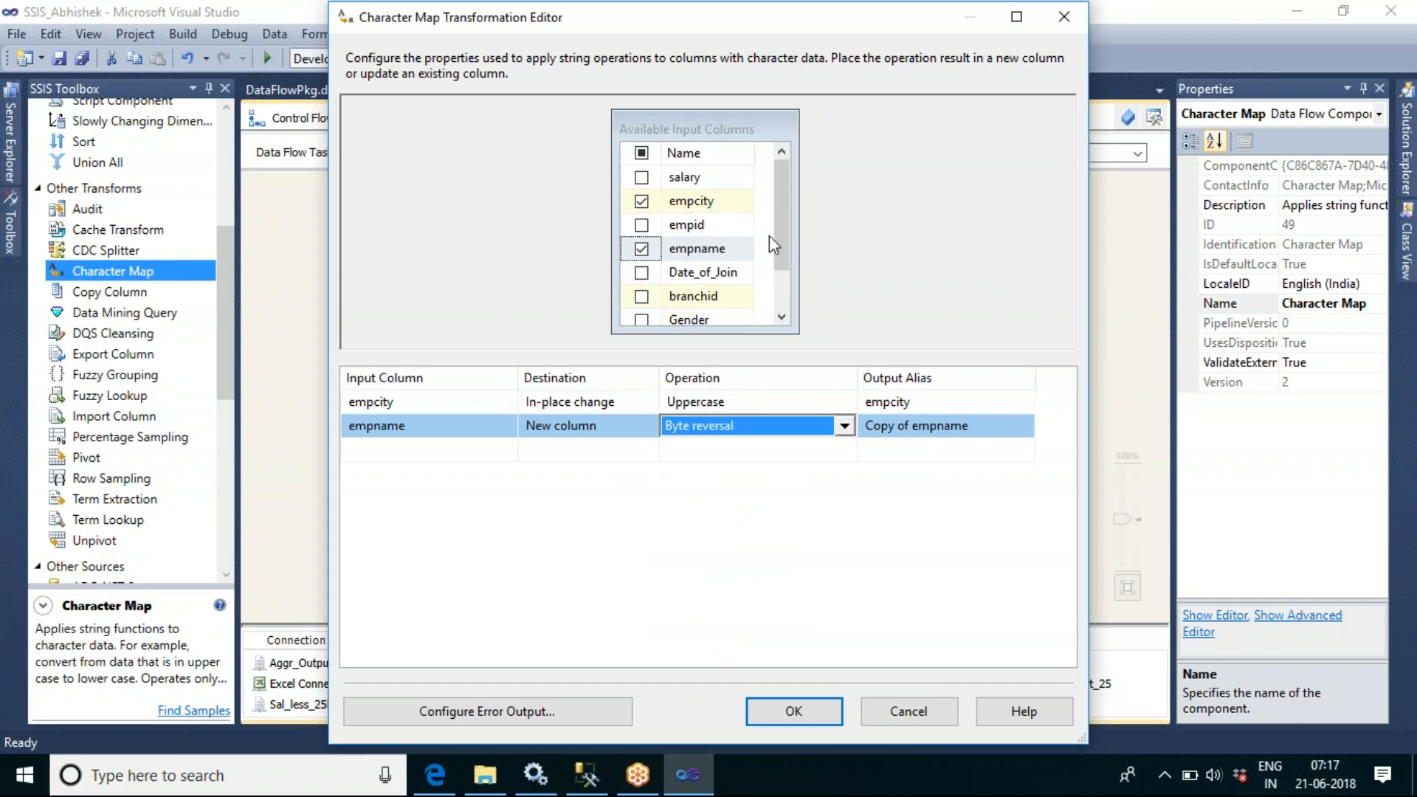
# Add the designation column to the Character Map and set its operation to Traditional Chinese
pyautogui.scroll(-1, 781, 234)
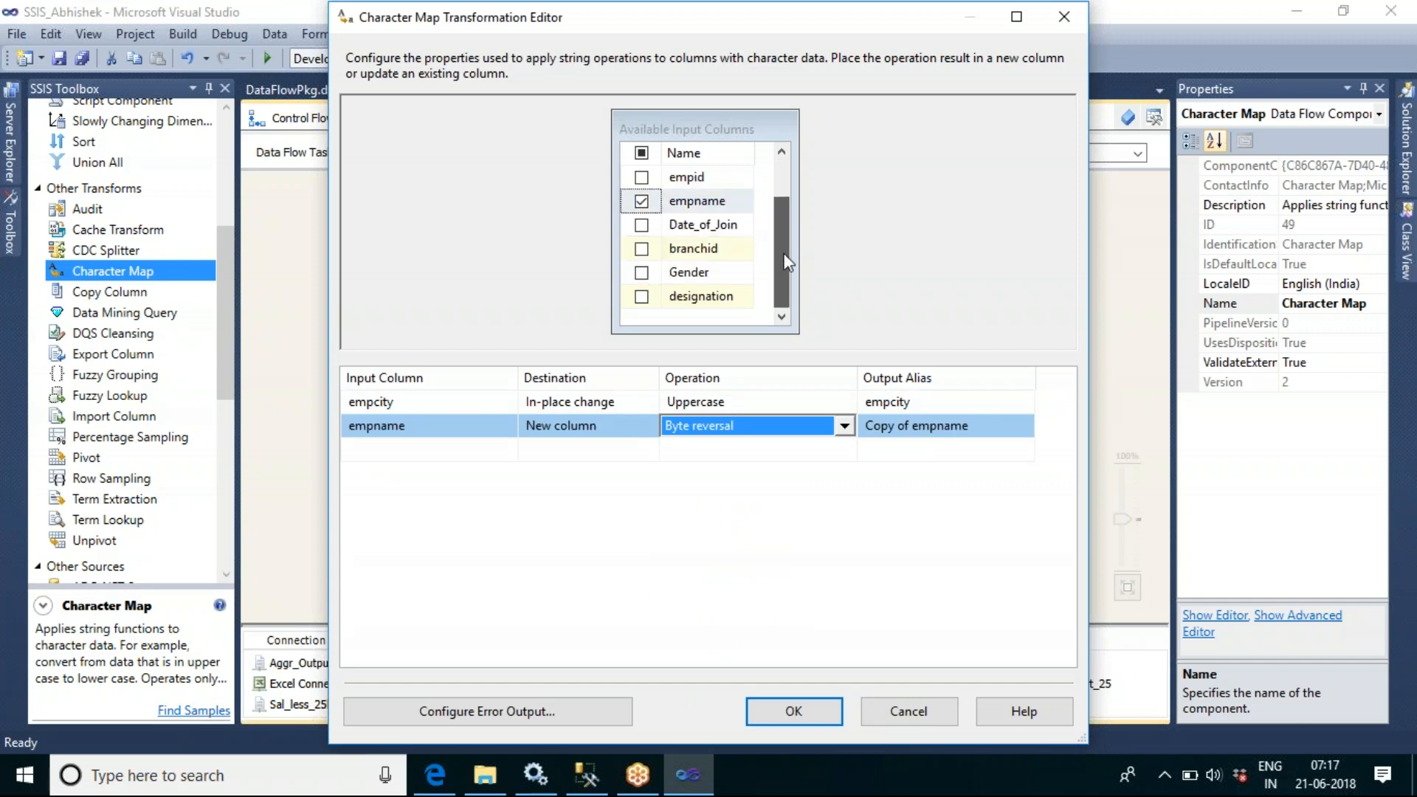
pyautogui.click(641, 296)
pyautogui.click(750, 451)
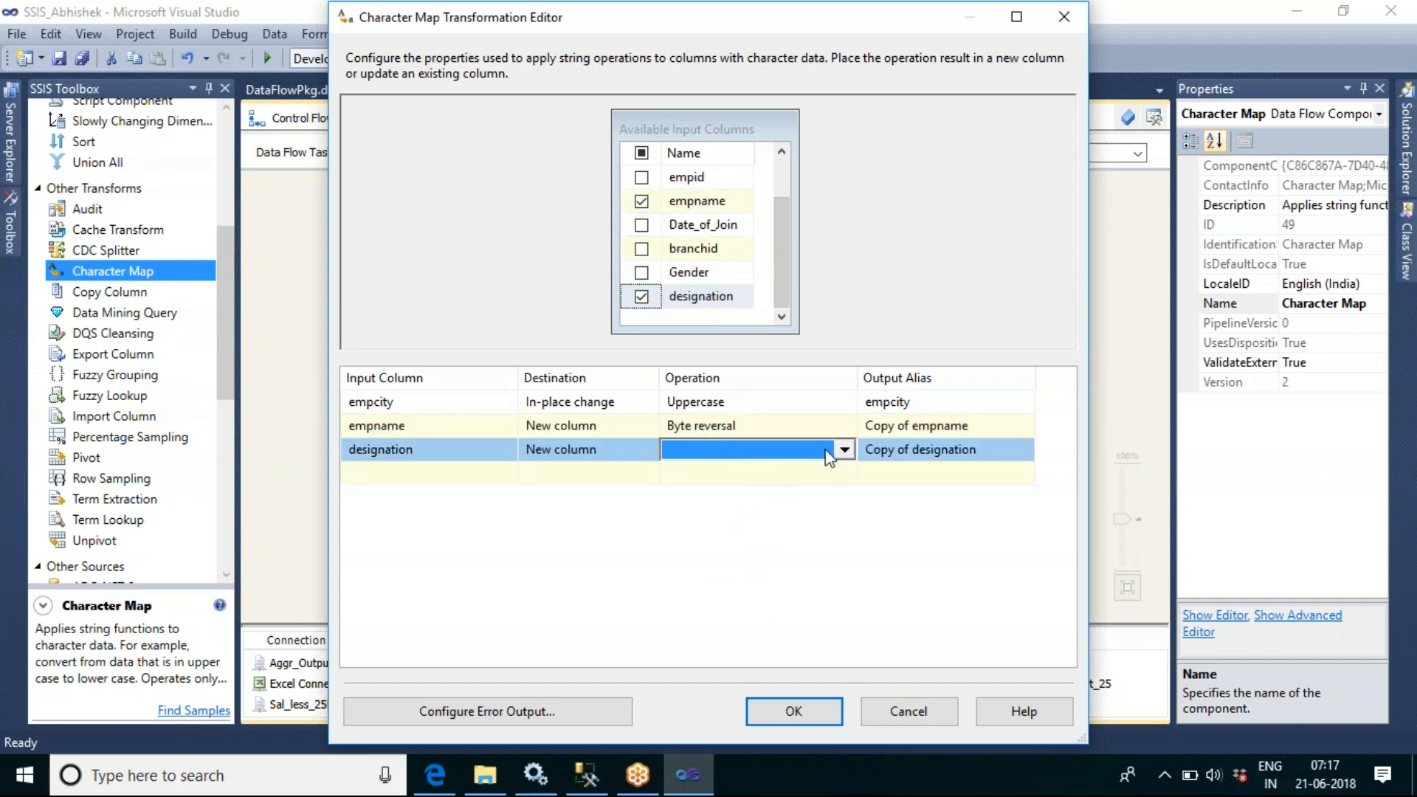
pyautogui.click(844, 449)
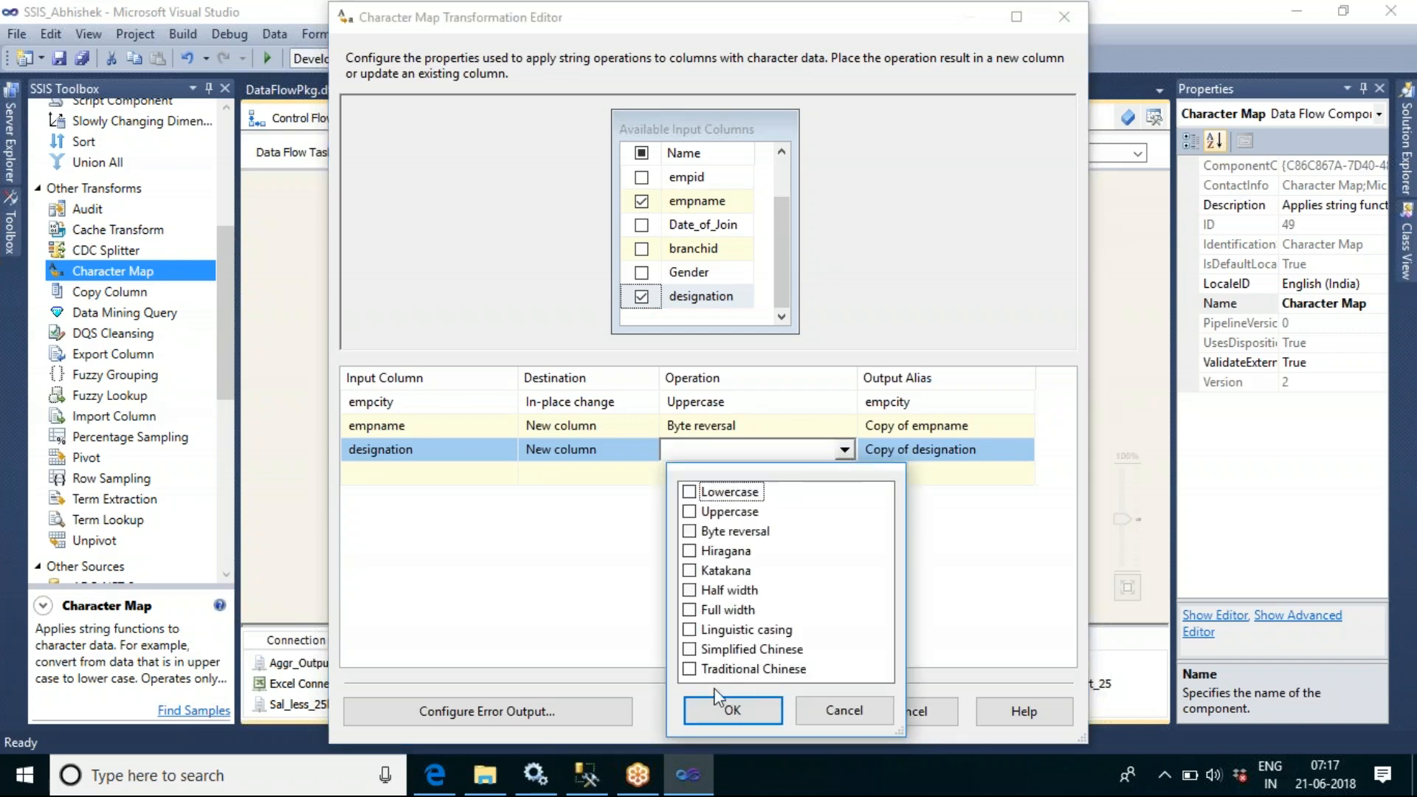
pyautogui.click(697, 670)
pyautogui.click(731, 710)
# Set the destinations of the empname and designation mappings to In-place change and try to apply the mappings
pyautogui.click(621, 428)
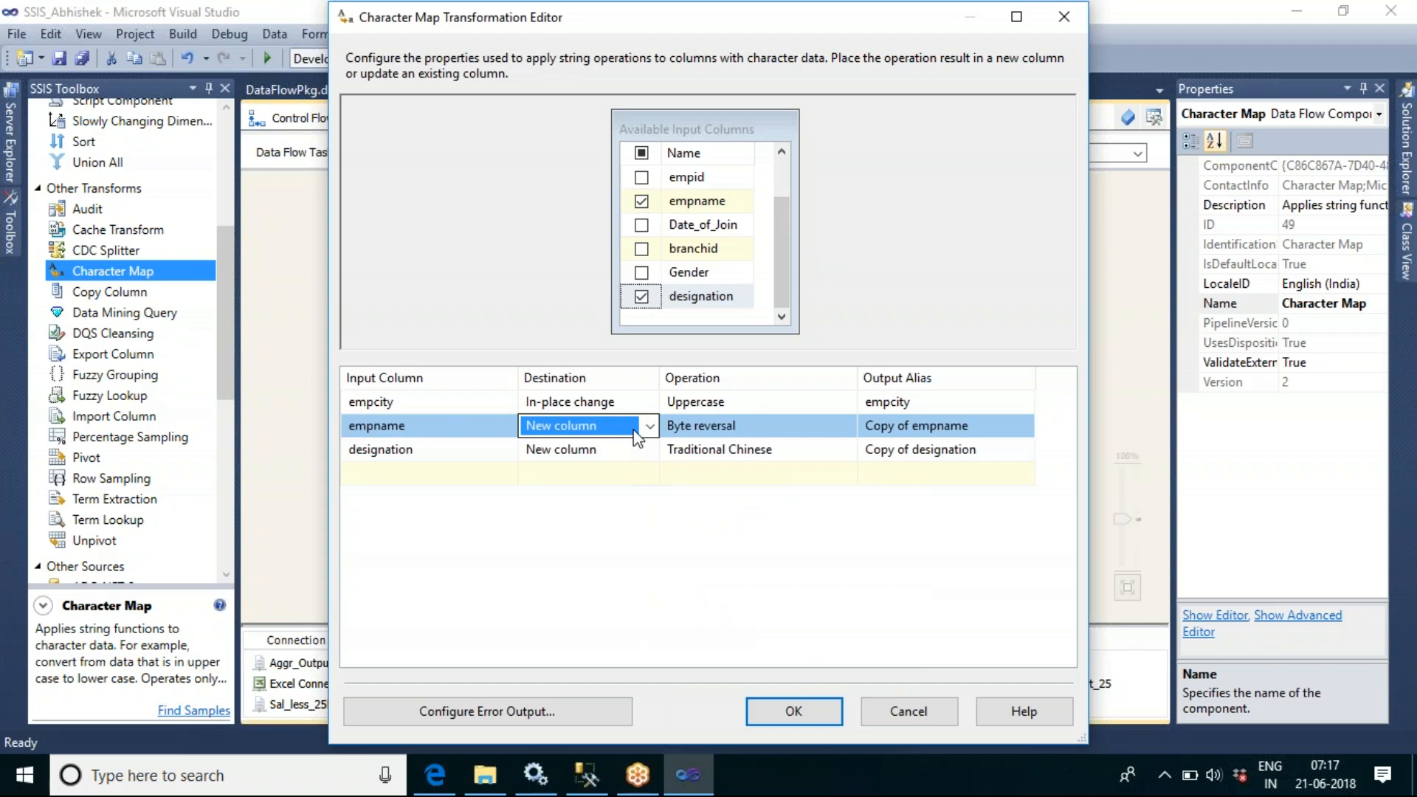
pyautogui.click(639, 428)
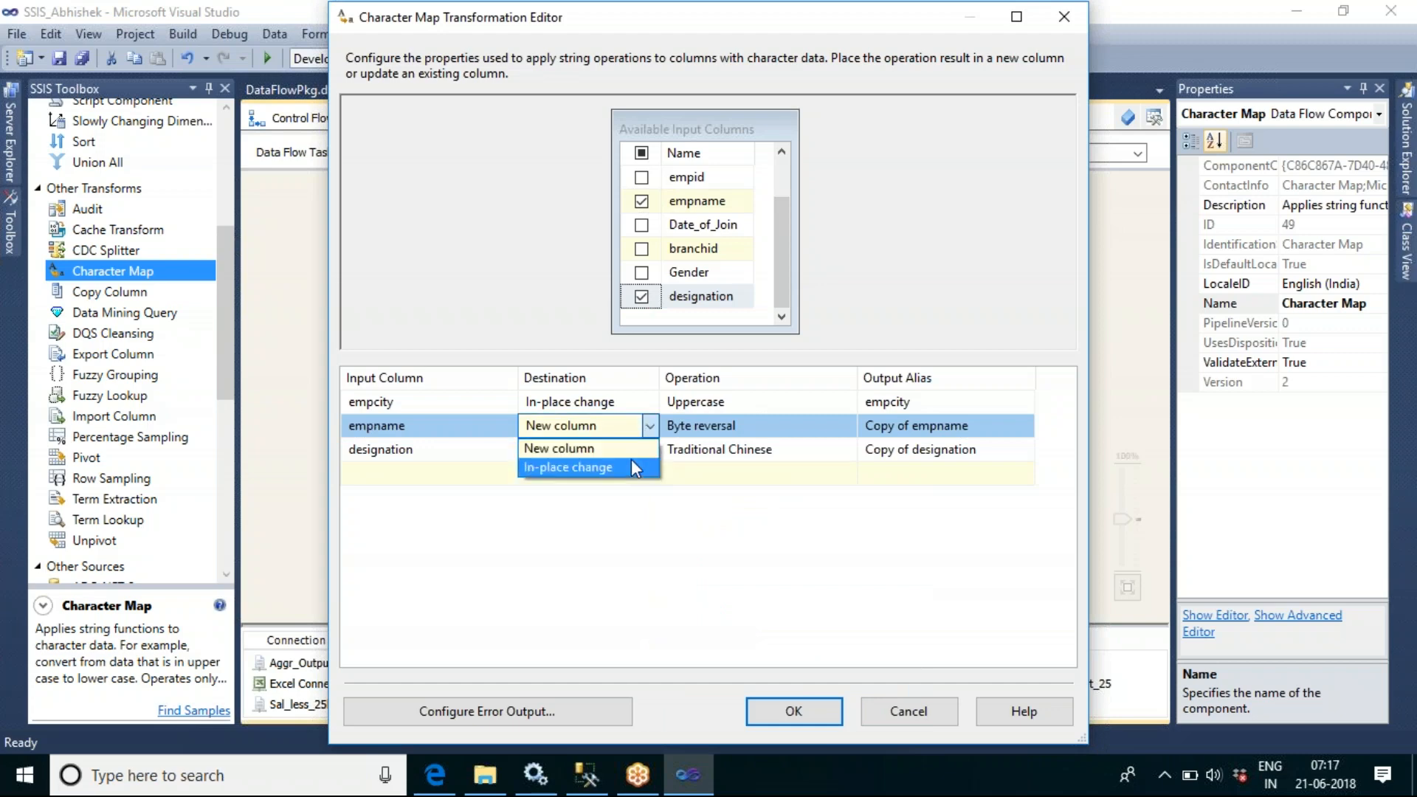
pyautogui.click(632, 469)
pyautogui.click(621, 449)
pyautogui.click(650, 450)
pyautogui.click(576, 491)
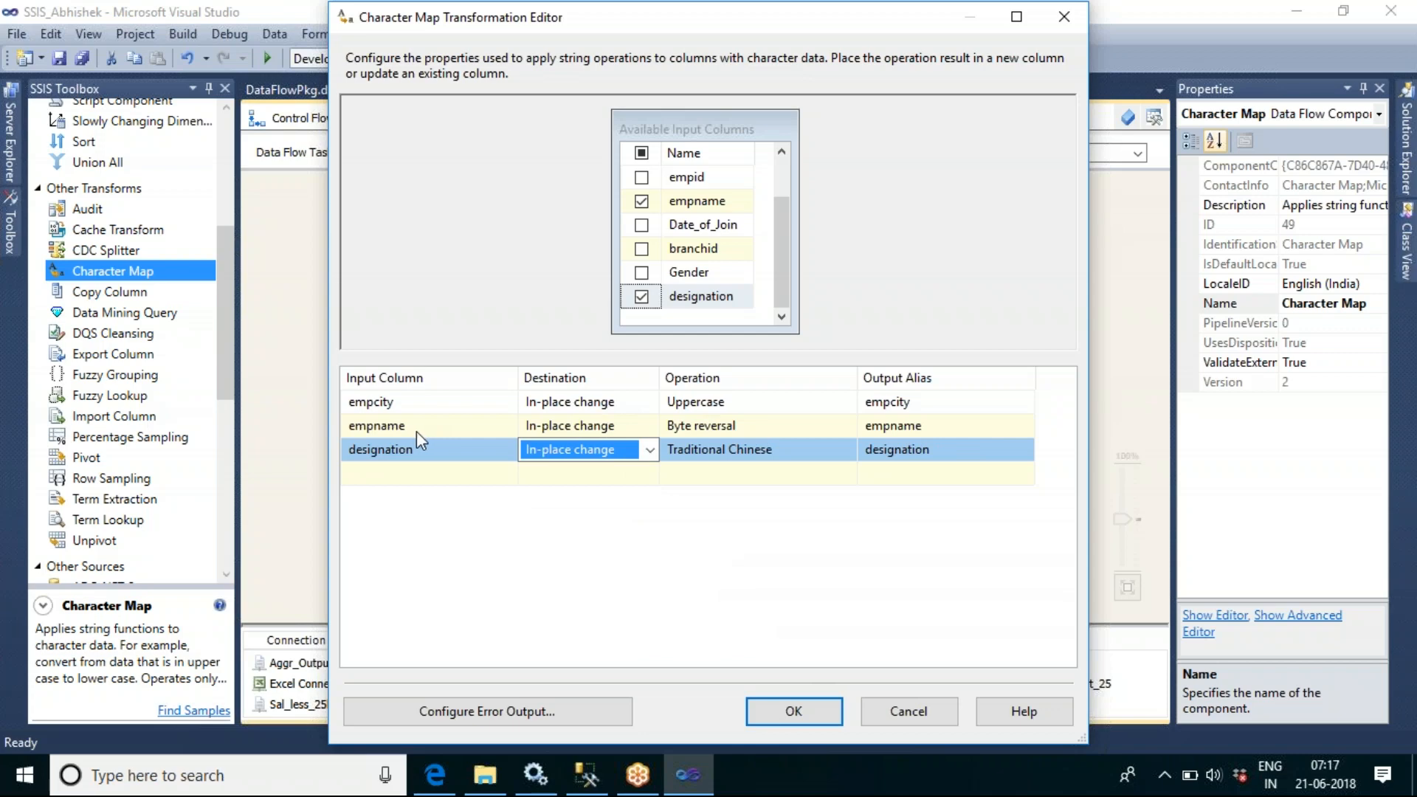
pyautogui.click(818, 710)
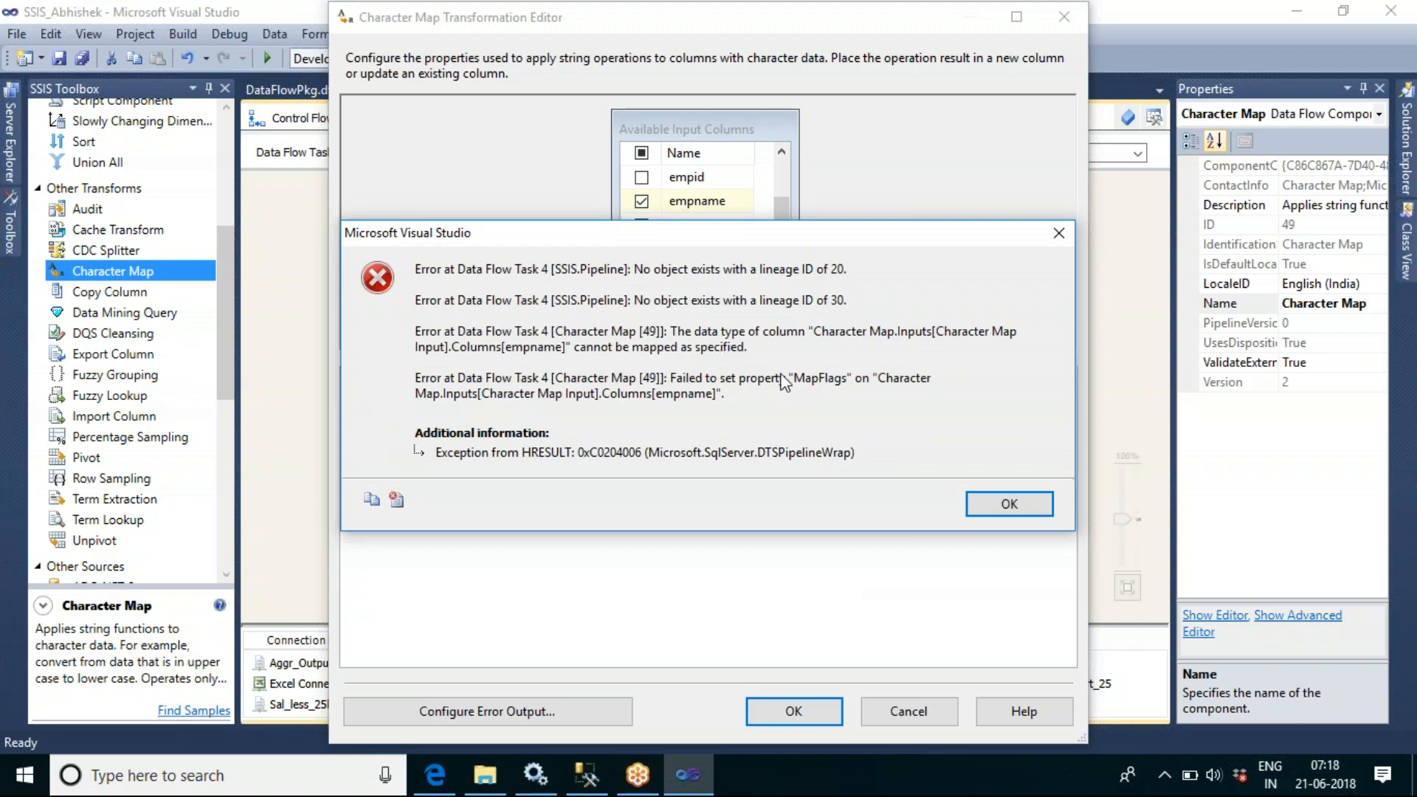
pyautogui.click(1008, 503)
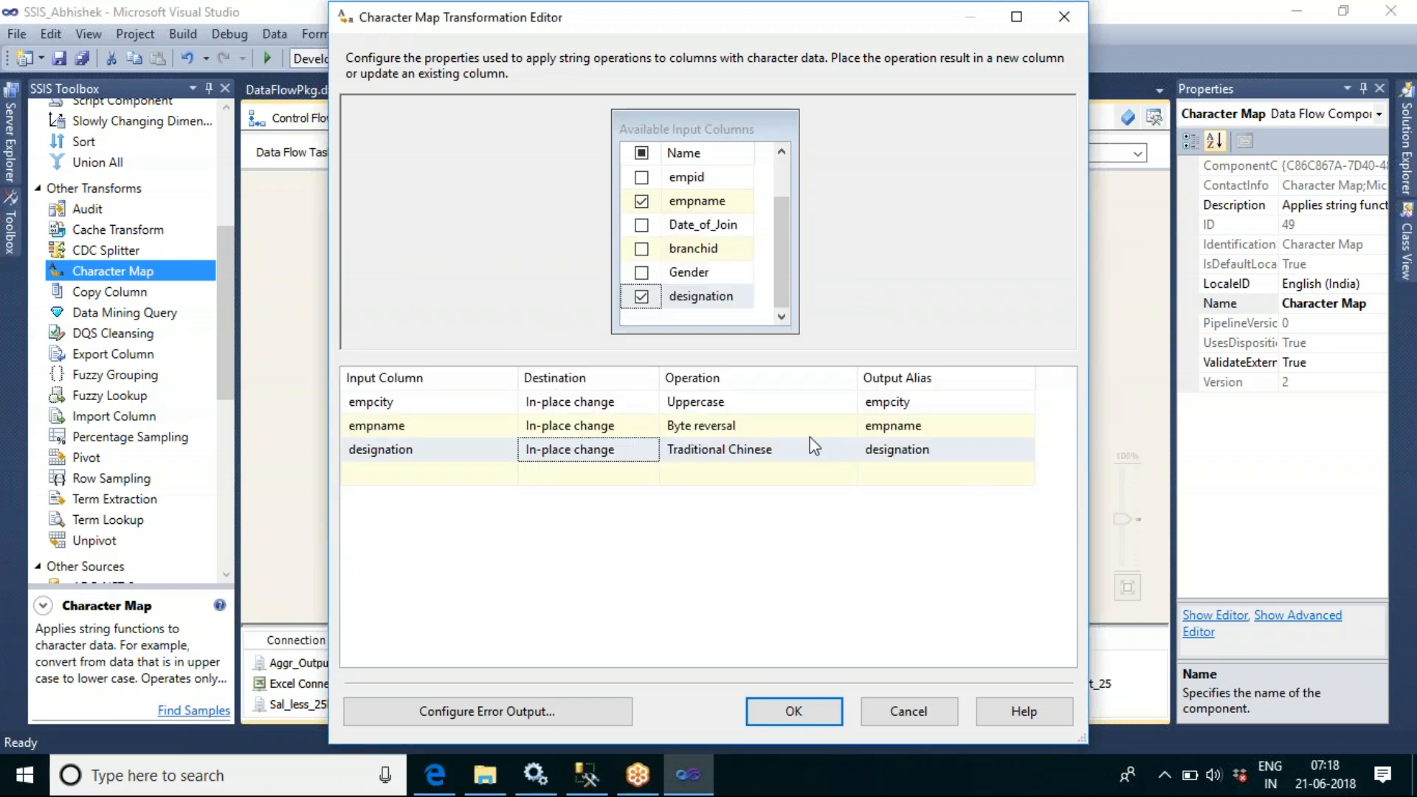
# Set the destination of the empname mapping back to New column and apply the Character Map settings
pyautogui.click(752, 434)
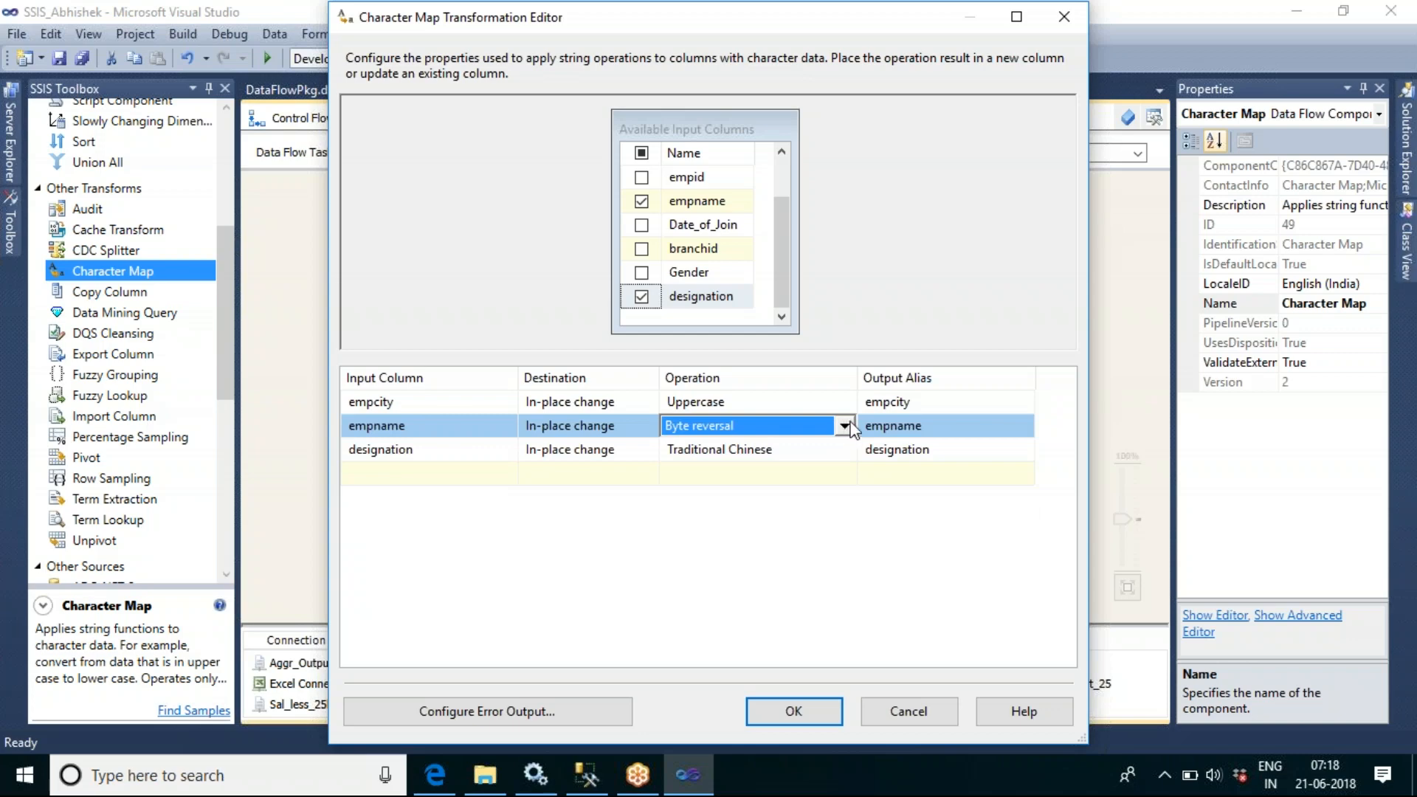
pyautogui.click(639, 427)
pyautogui.click(650, 426)
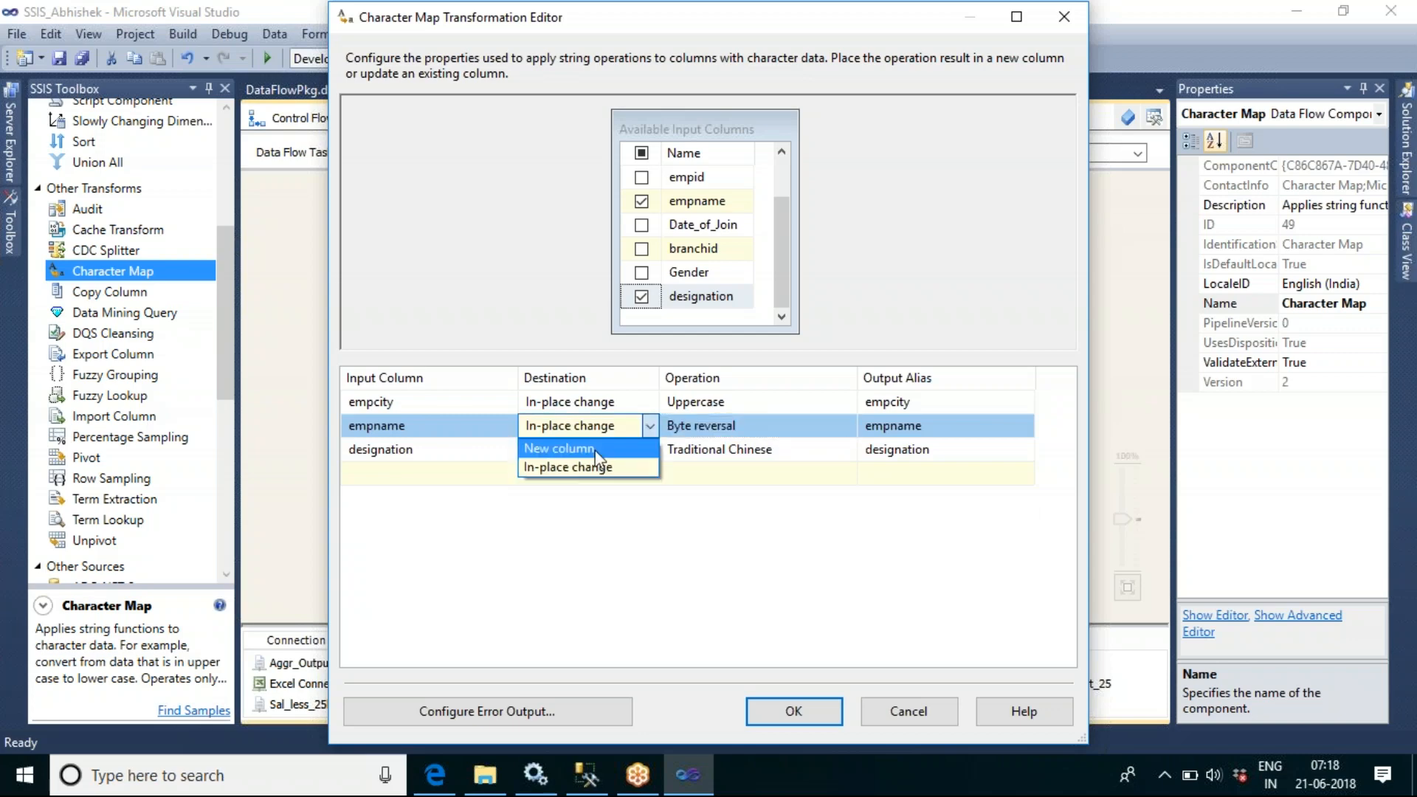
pyautogui.click(595, 449)
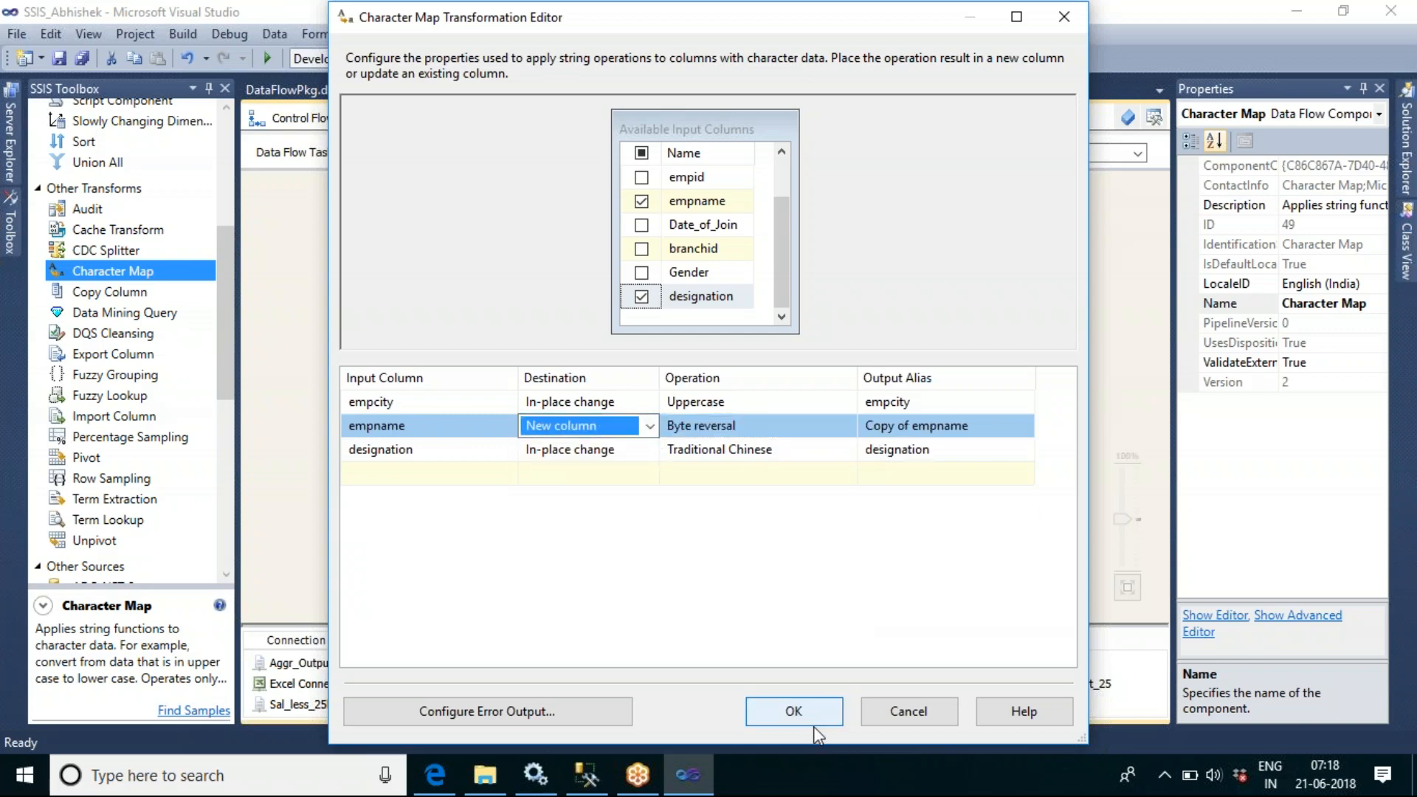
pyautogui.click(799, 707)
pyautogui.click(829, 504)
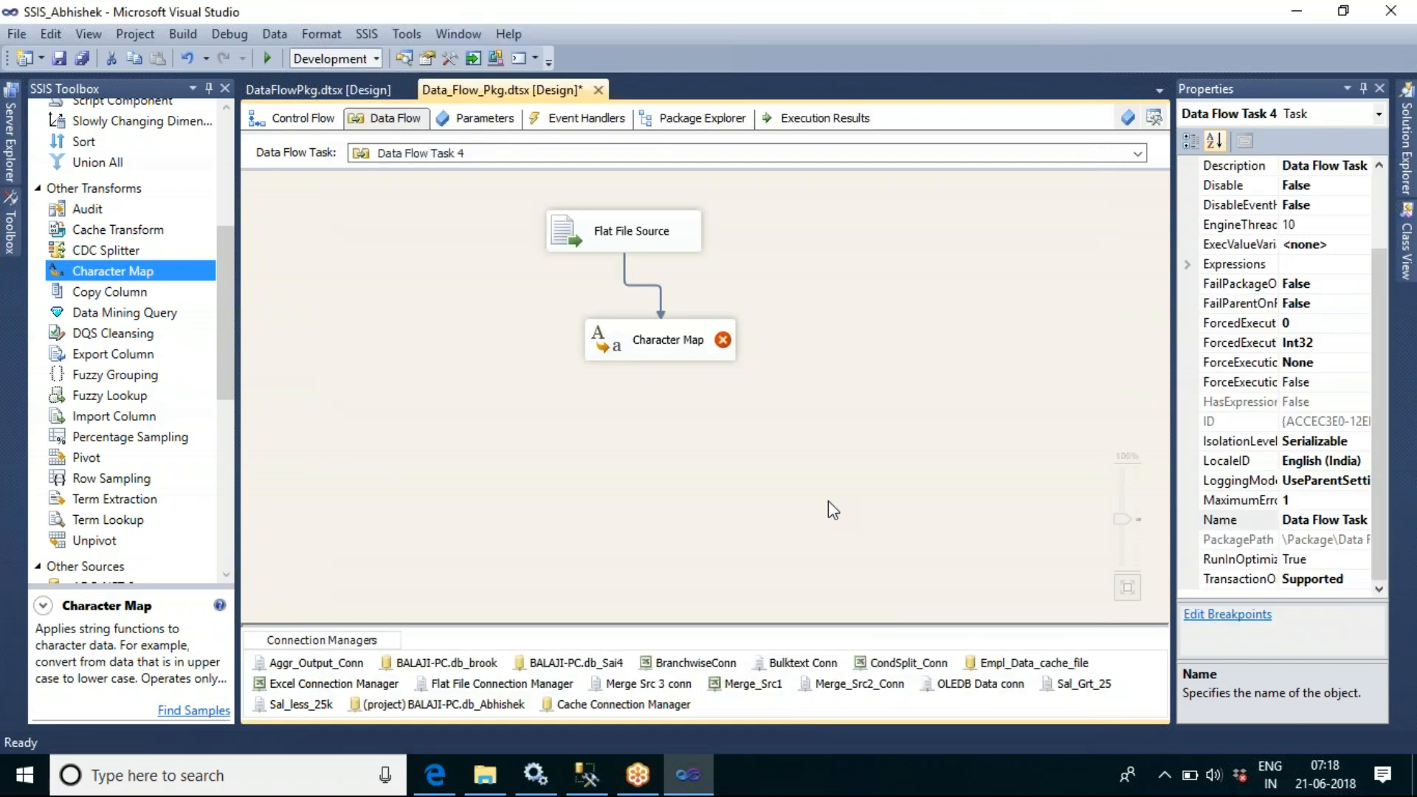
# Remove the empname mapping from the Character Map and align the transformation beneath the Flat File Source
pyautogui.moveTo(723, 347)
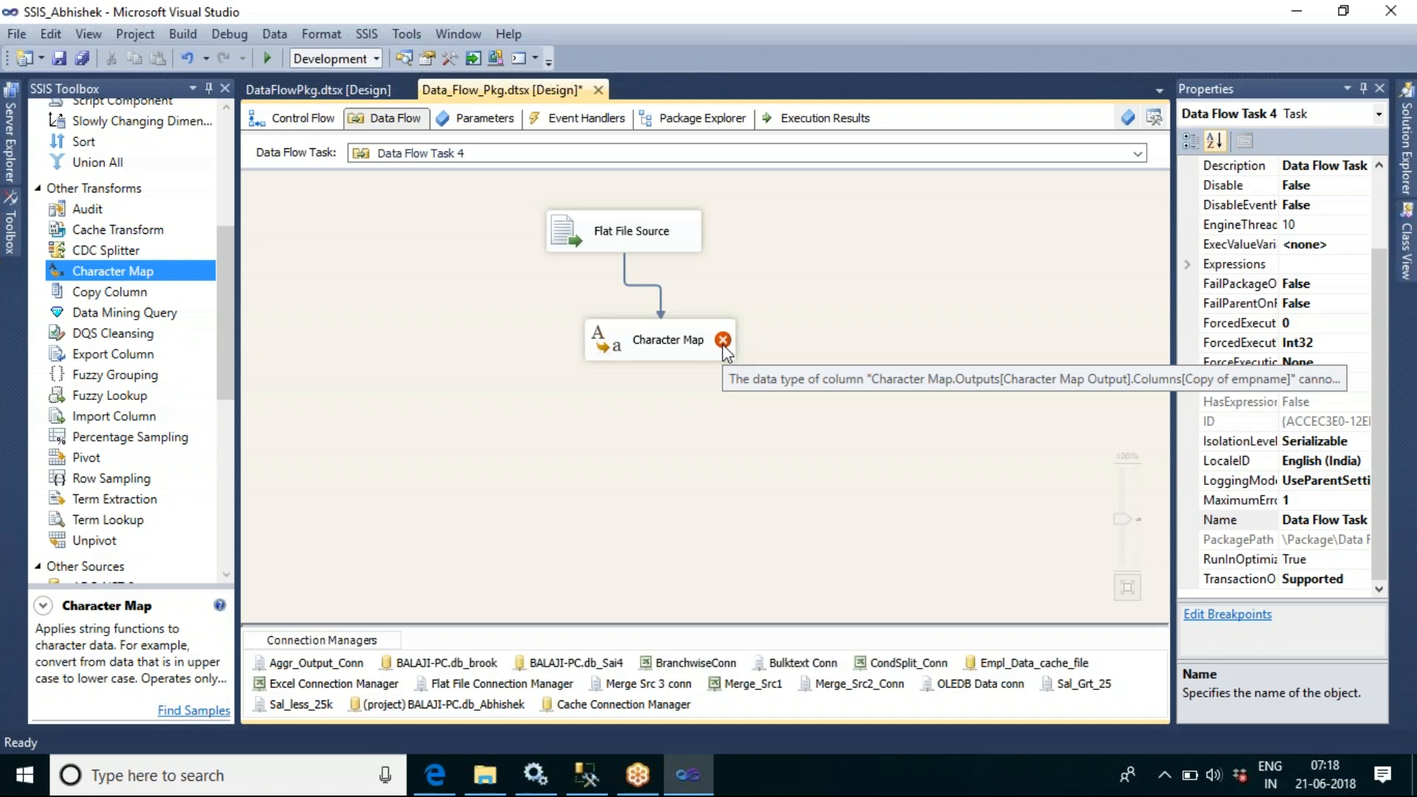
pyautogui.click(705, 344)
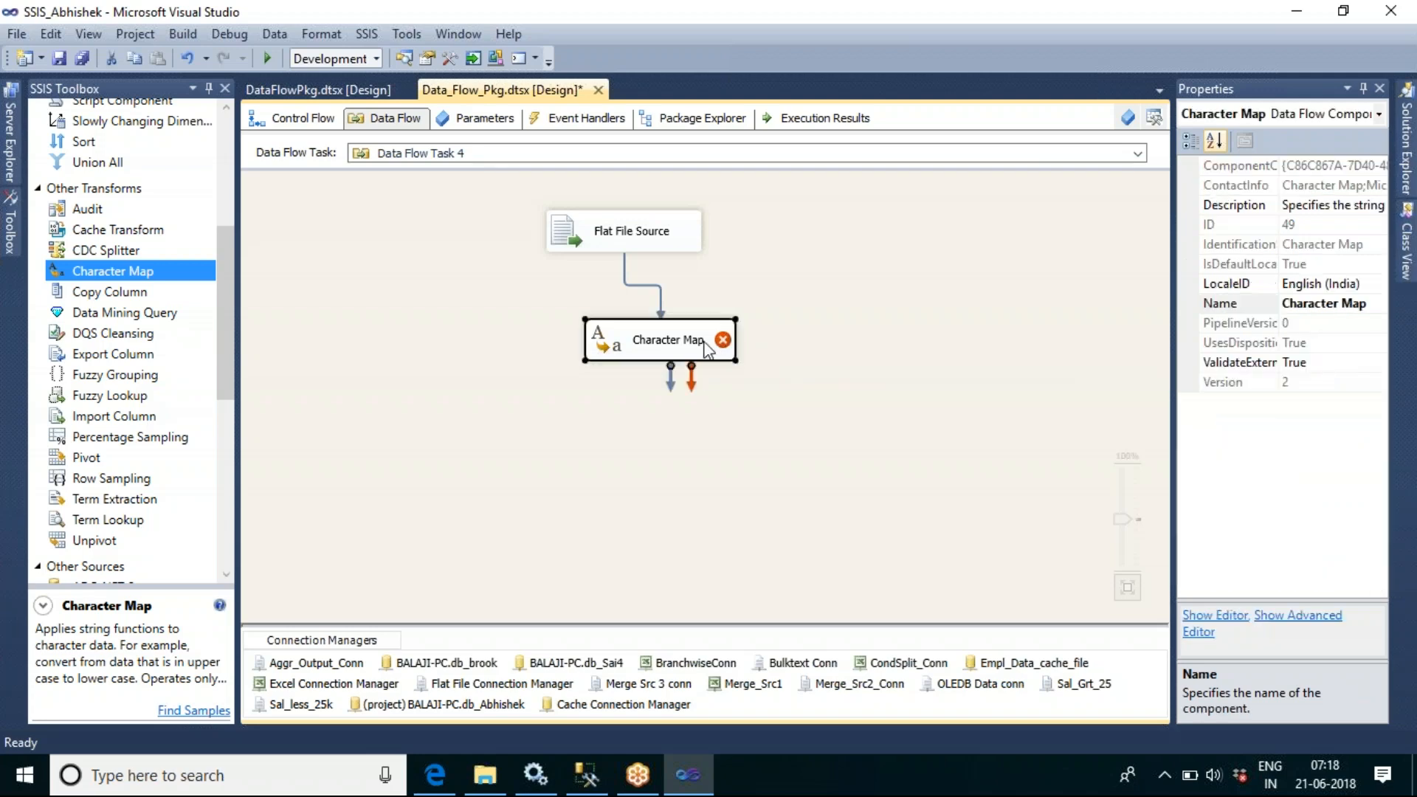
pyautogui.doubleClick(706, 346)
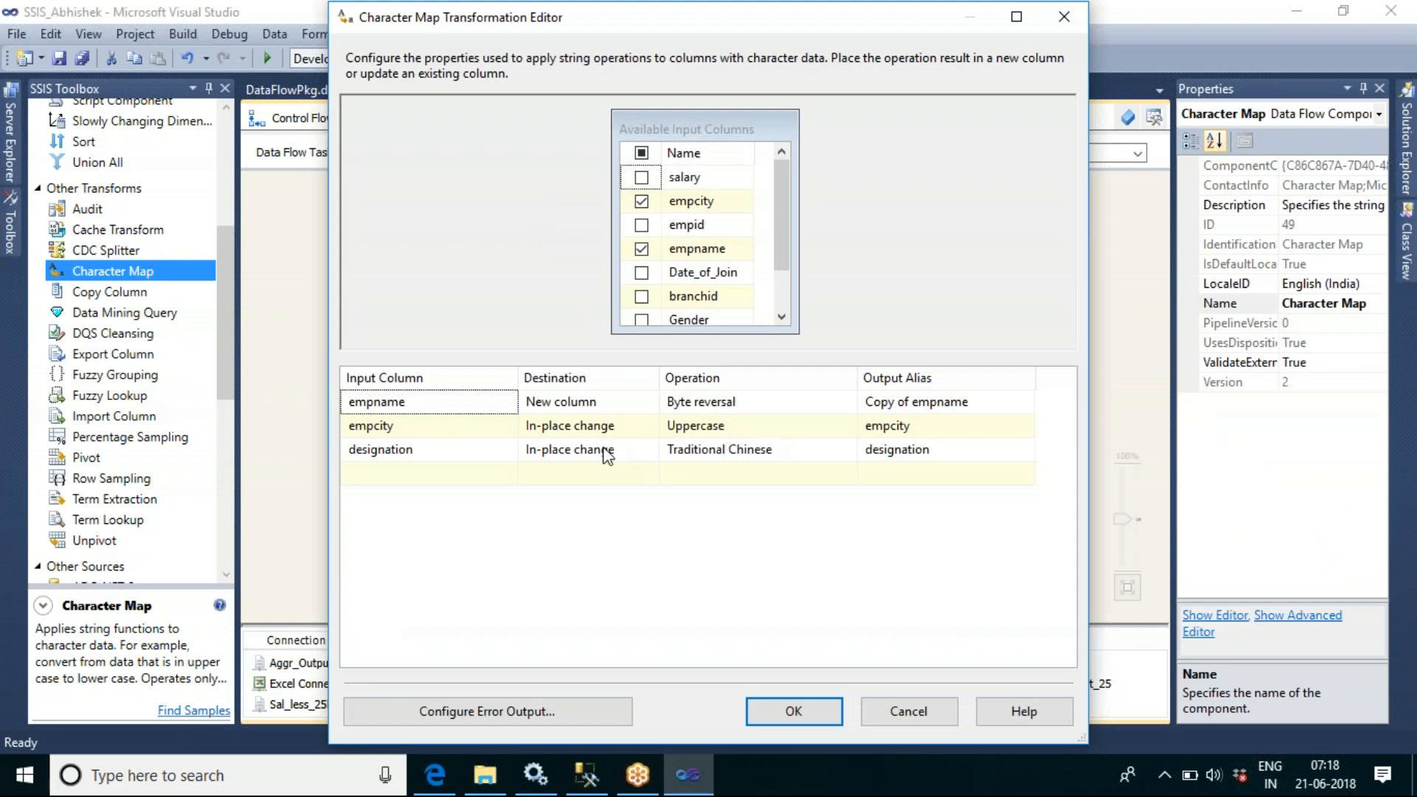
pyautogui.click(791, 400)
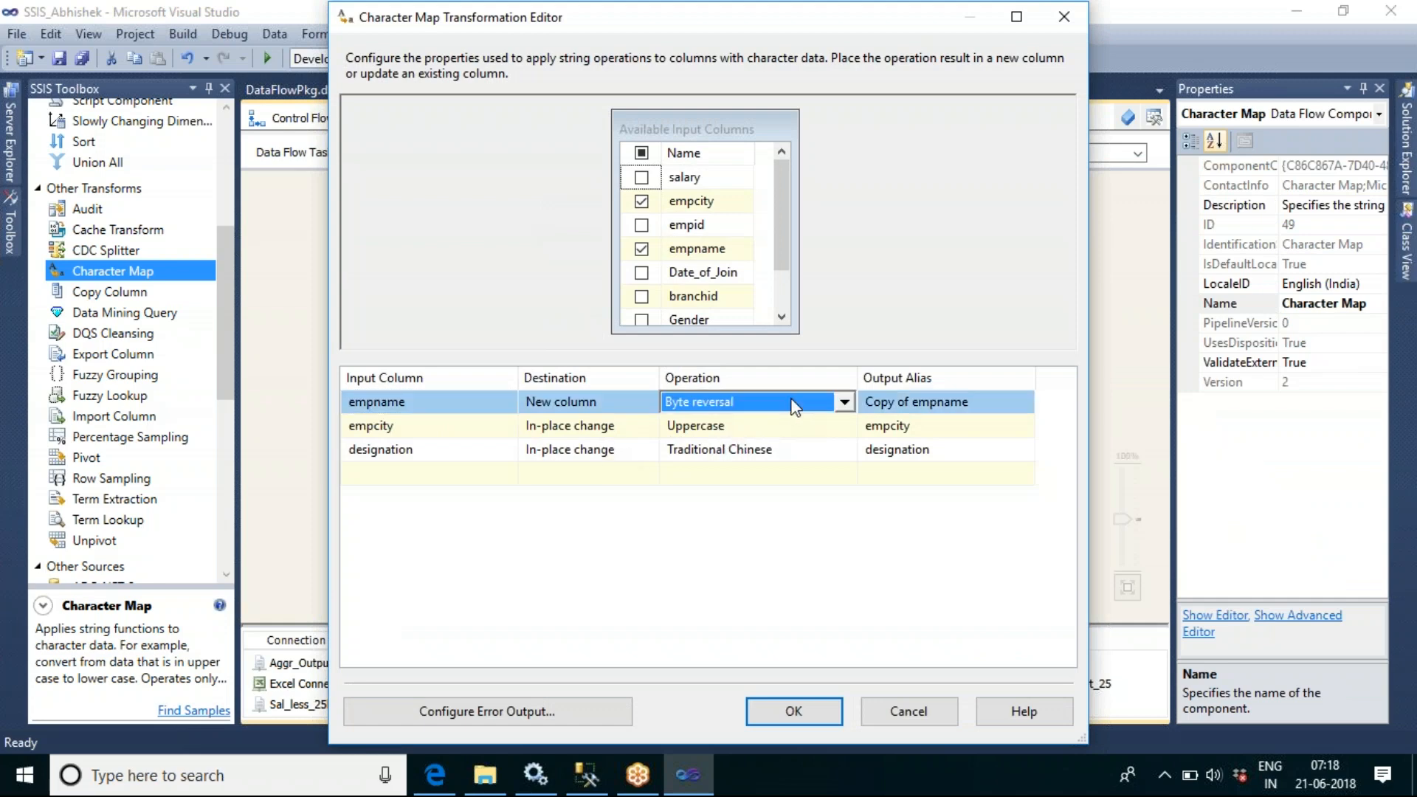
pyautogui.click(788, 400)
pyautogui.click(835, 519)
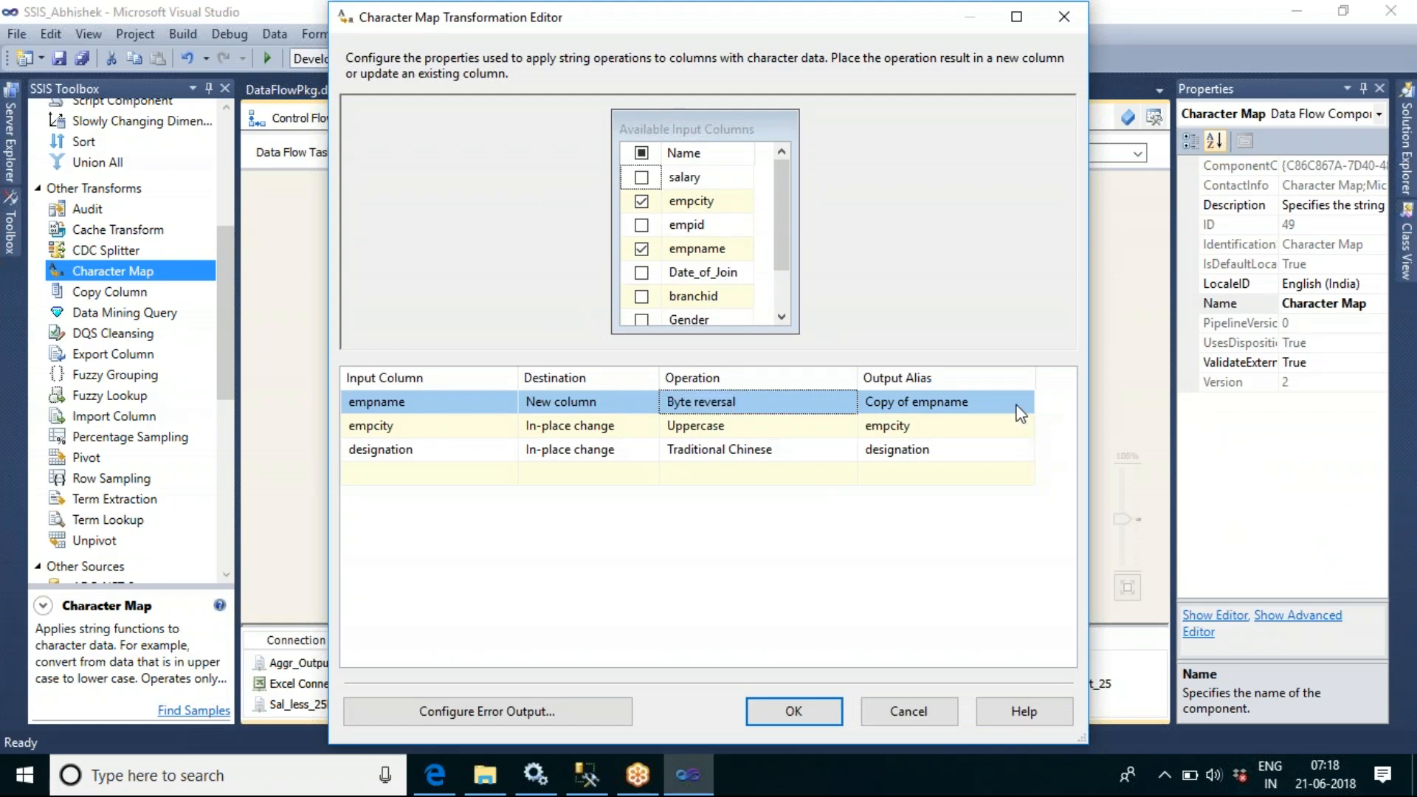
pyautogui.press('Delete')
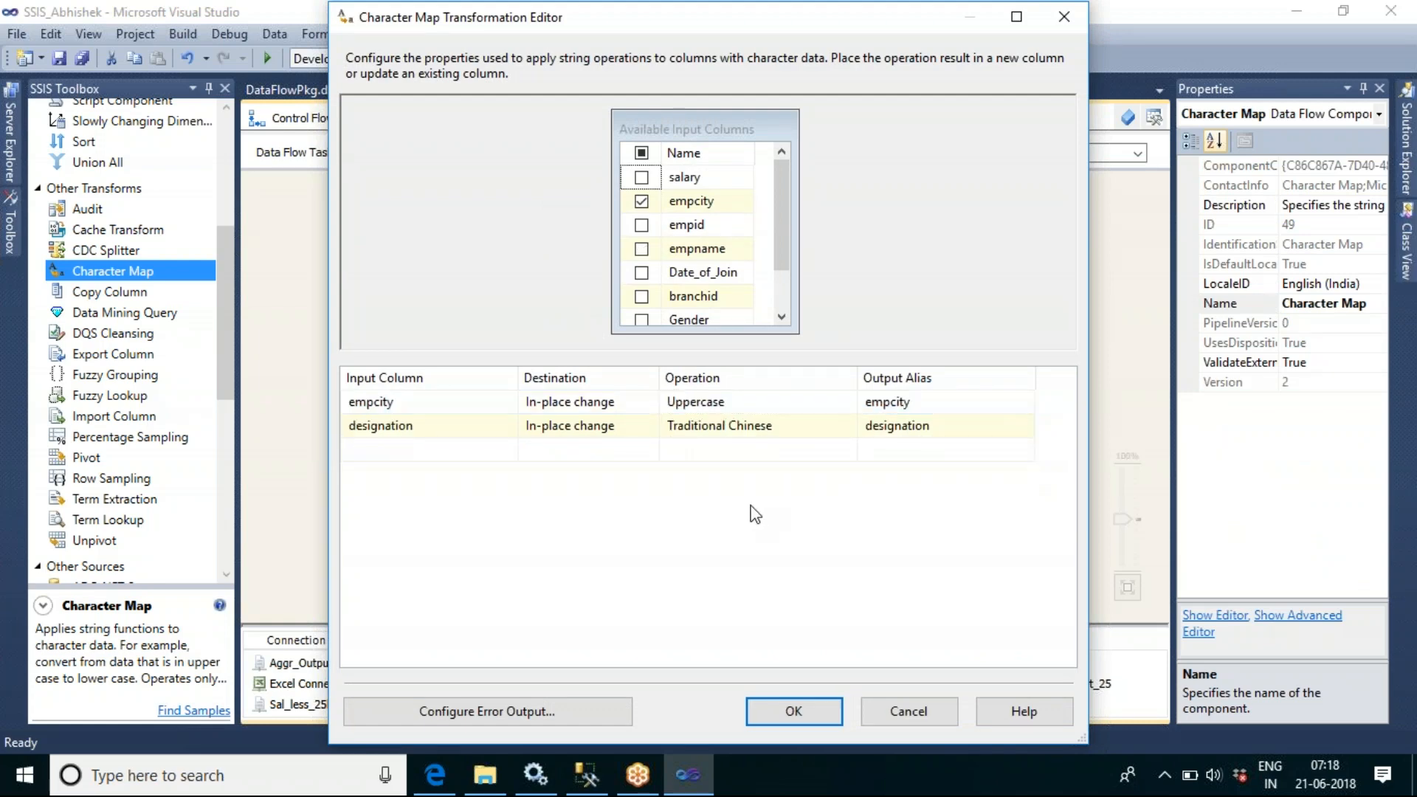
pyautogui.click(806, 713)
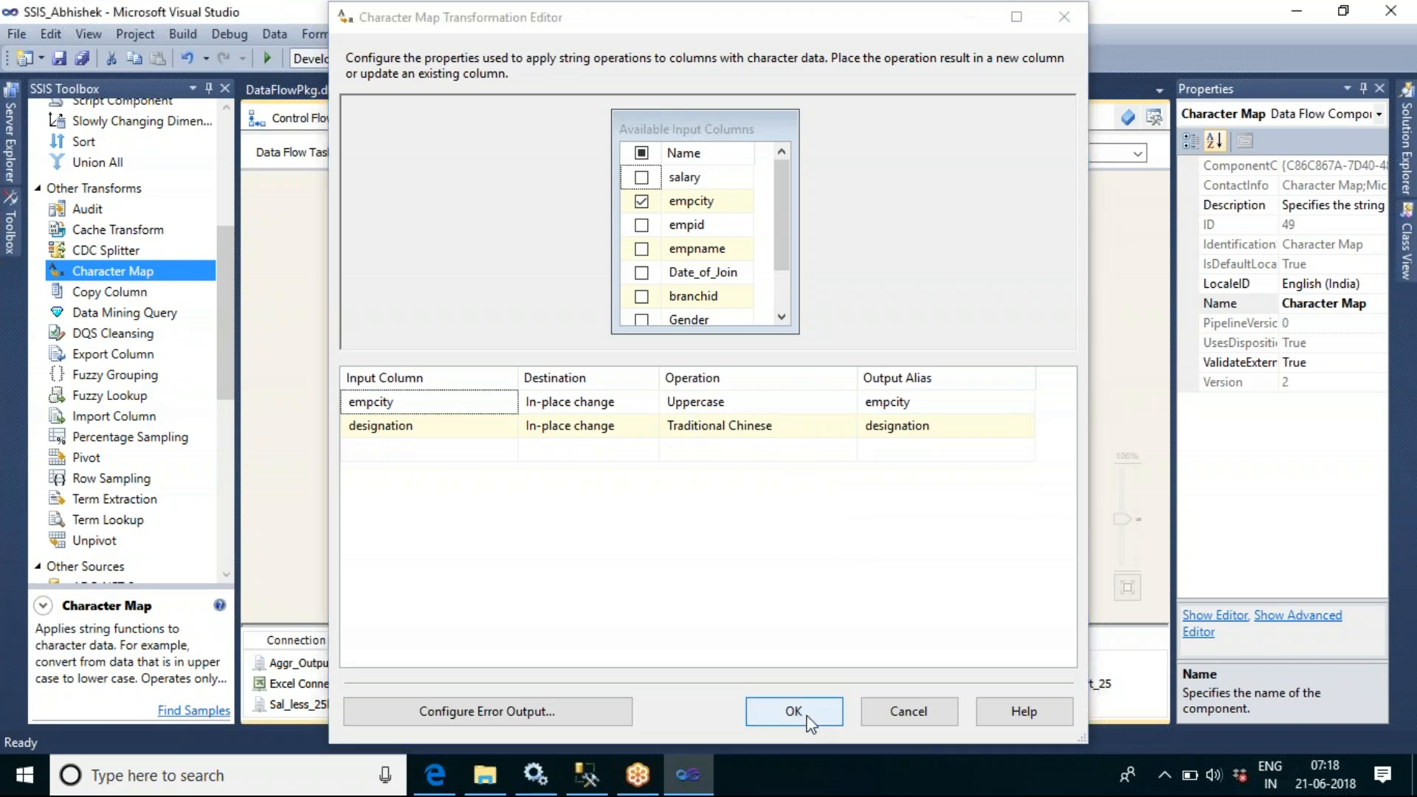
pyautogui.click(864, 411)
pyautogui.moveTo(686, 348); pyautogui.dragTo(656, 347)
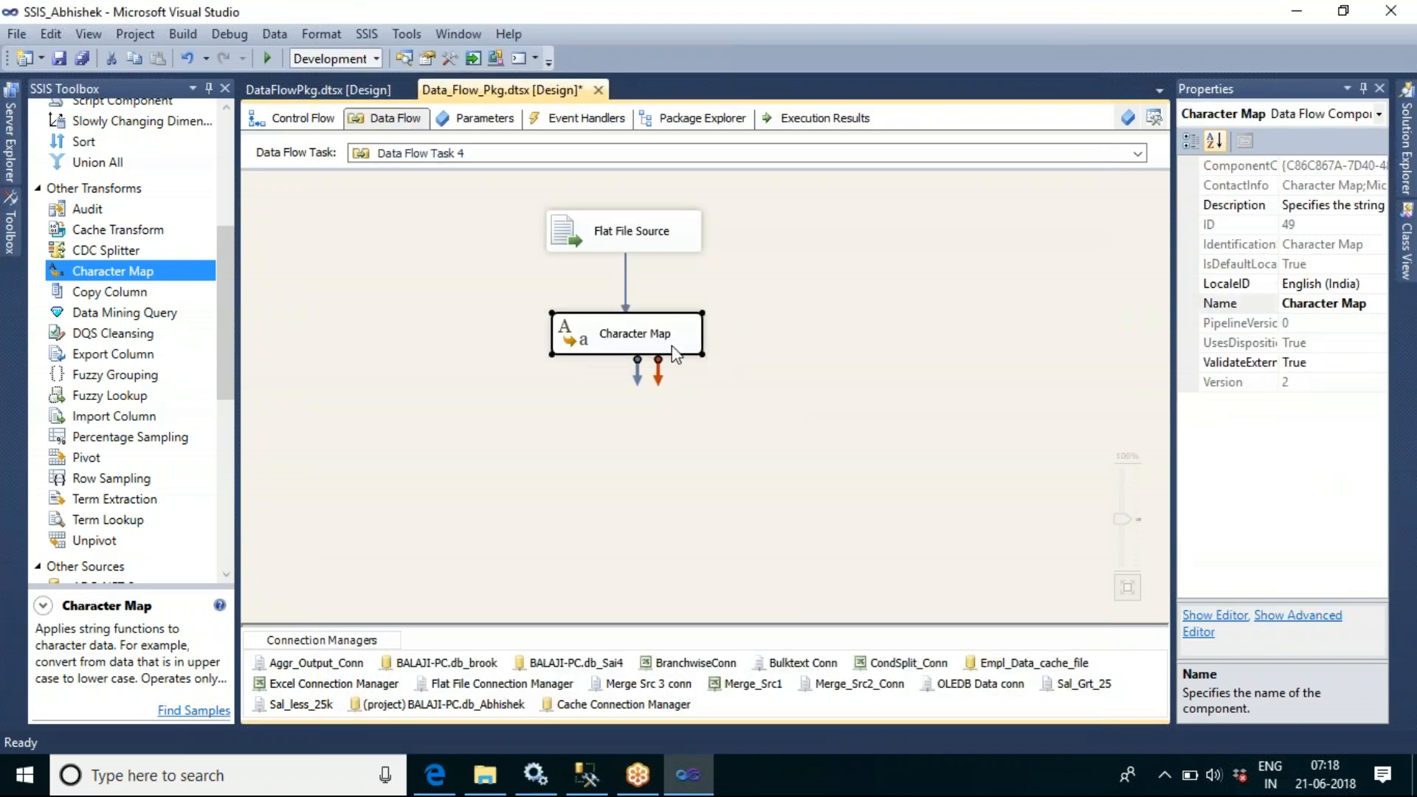
# Map the salary column to a new column with the Byte reversal operation and move the Character Map slightly down on the canvas
pyautogui.doubleClick(673, 353)
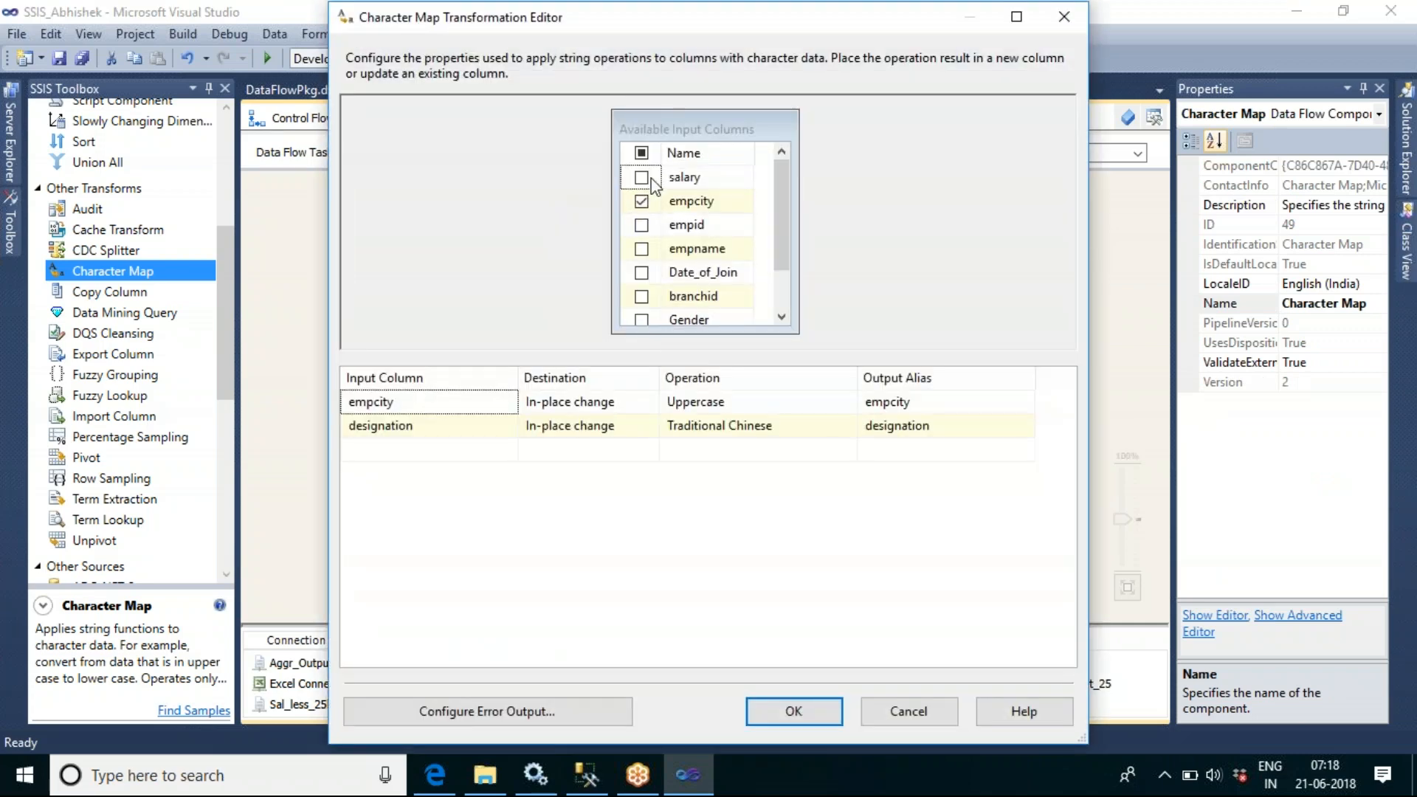
pyautogui.click(641, 177)
pyautogui.click(769, 453)
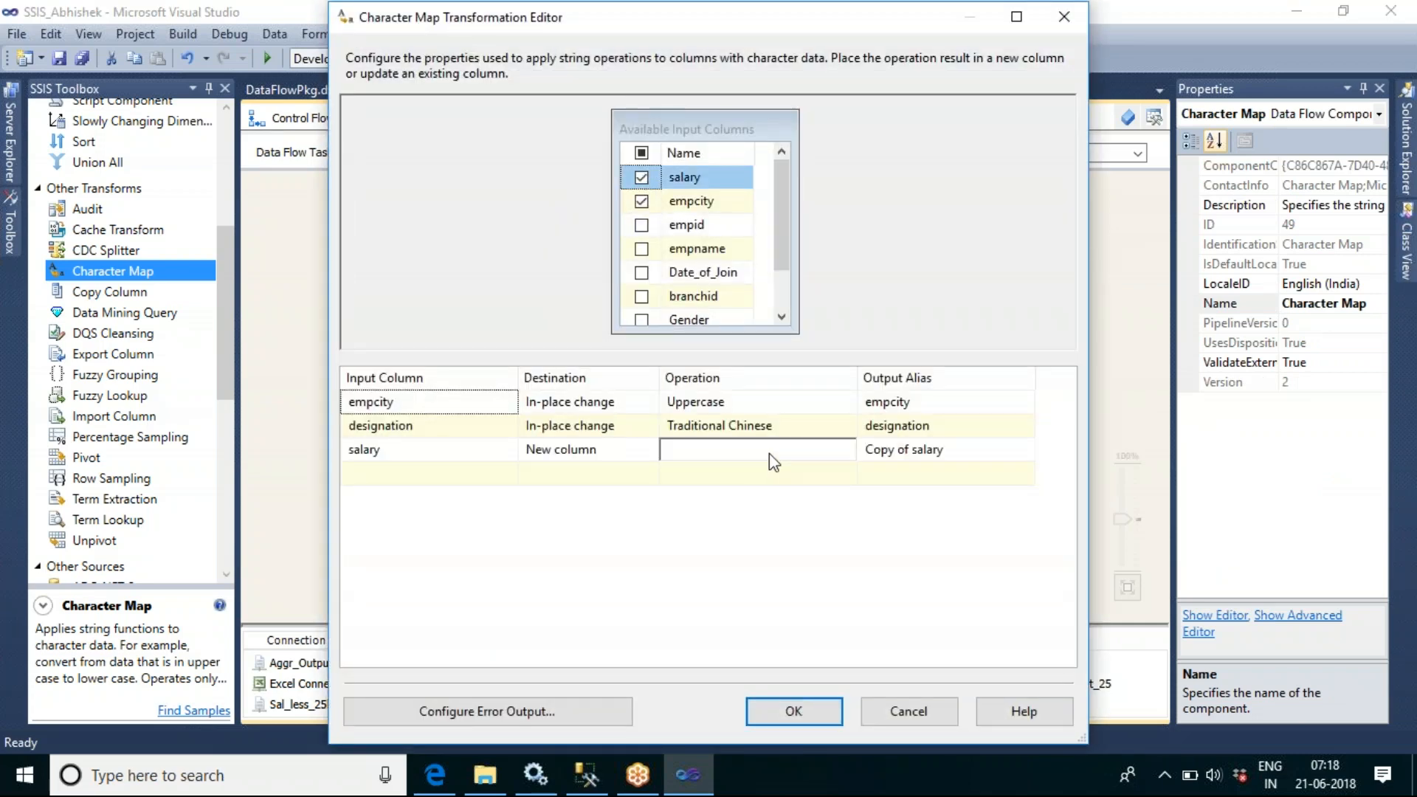
pyautogui.click(844, 452)
pyautogui.click(689, 532)
pyautogui.click(731, 710)
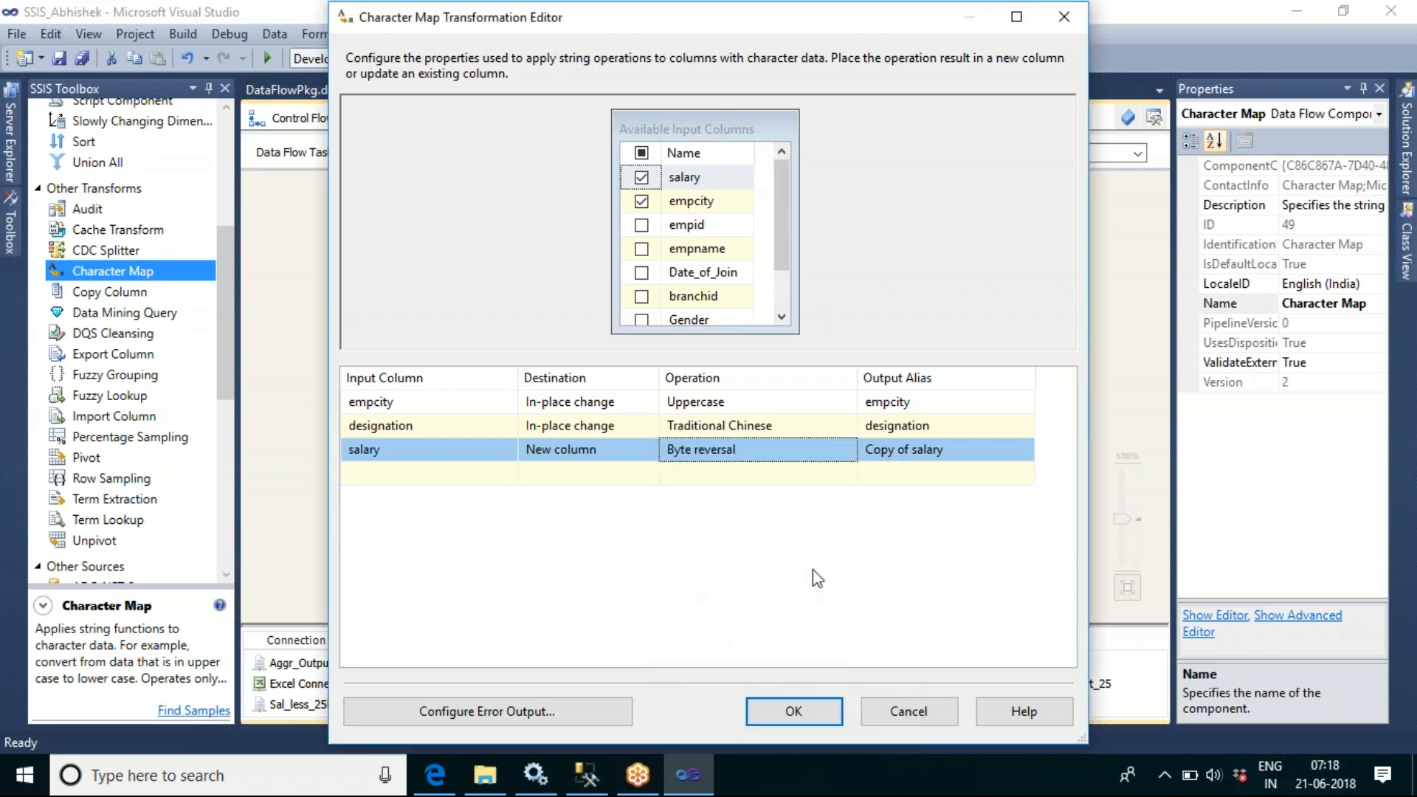
pyautogui.click(816, 707)
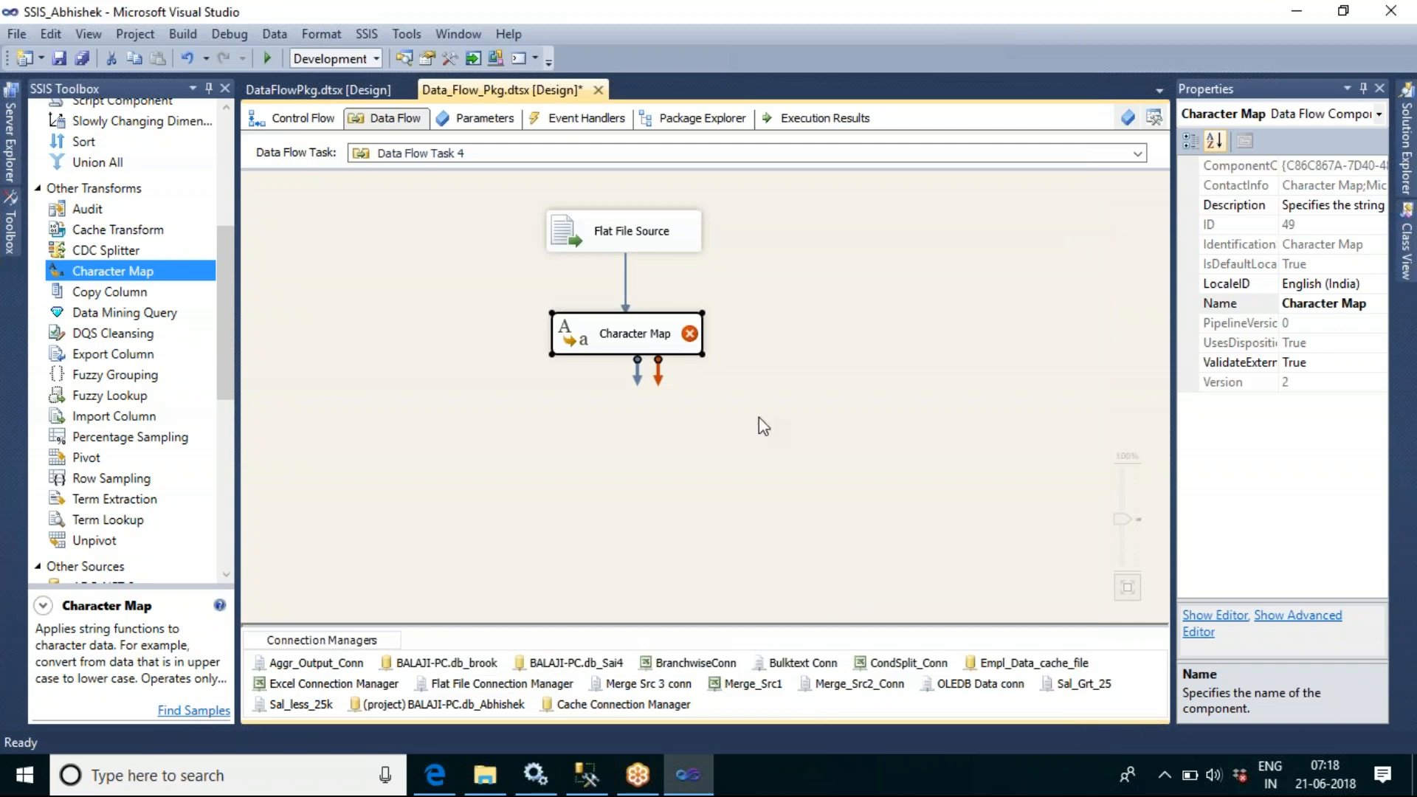
pyautogui.moveTo(683, 336); pyautogui.dragTo(673, 347)
pyautogui.click(570, 401)
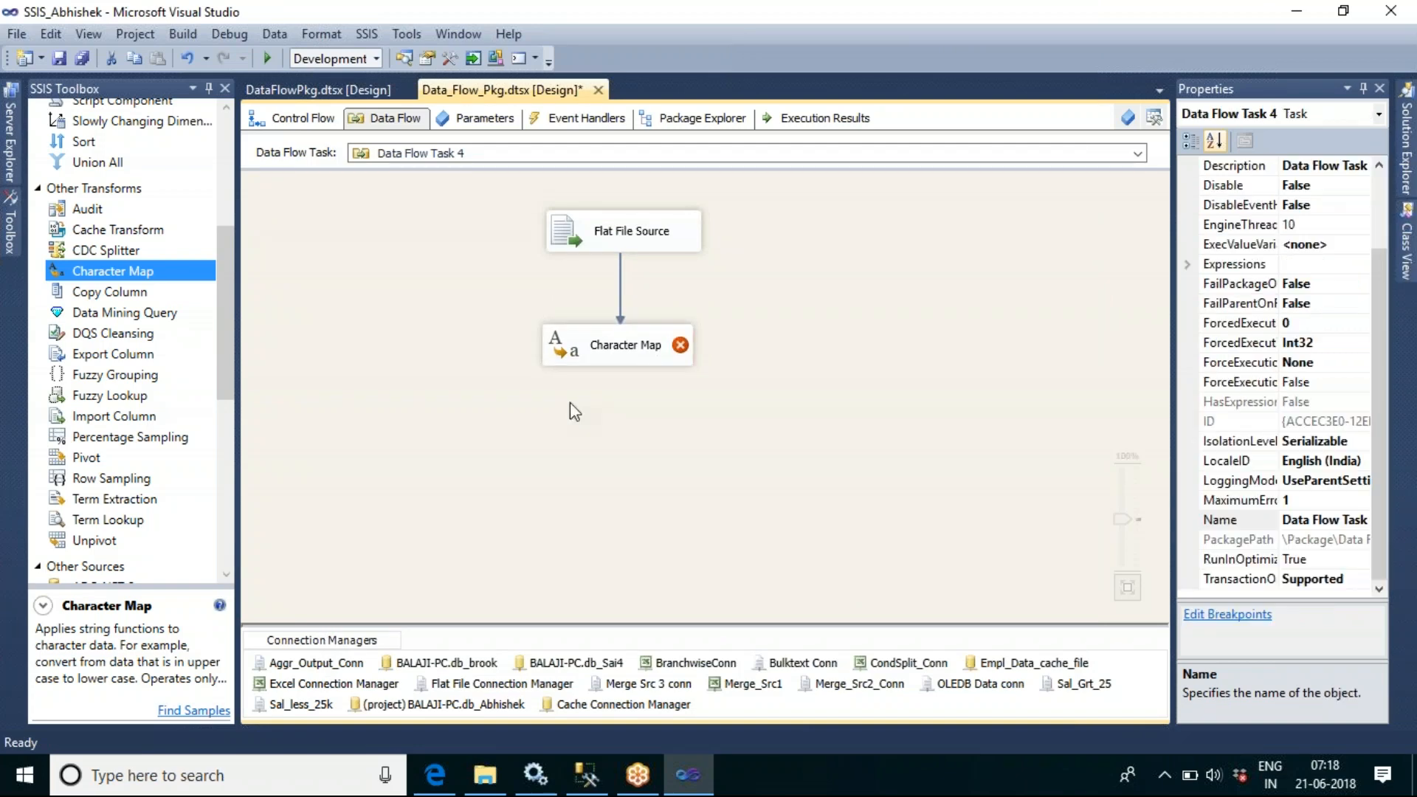
# Remove the salary mapping from the Character Map transformation and apply the settings
pyautogui.doubleClick(579, 354)
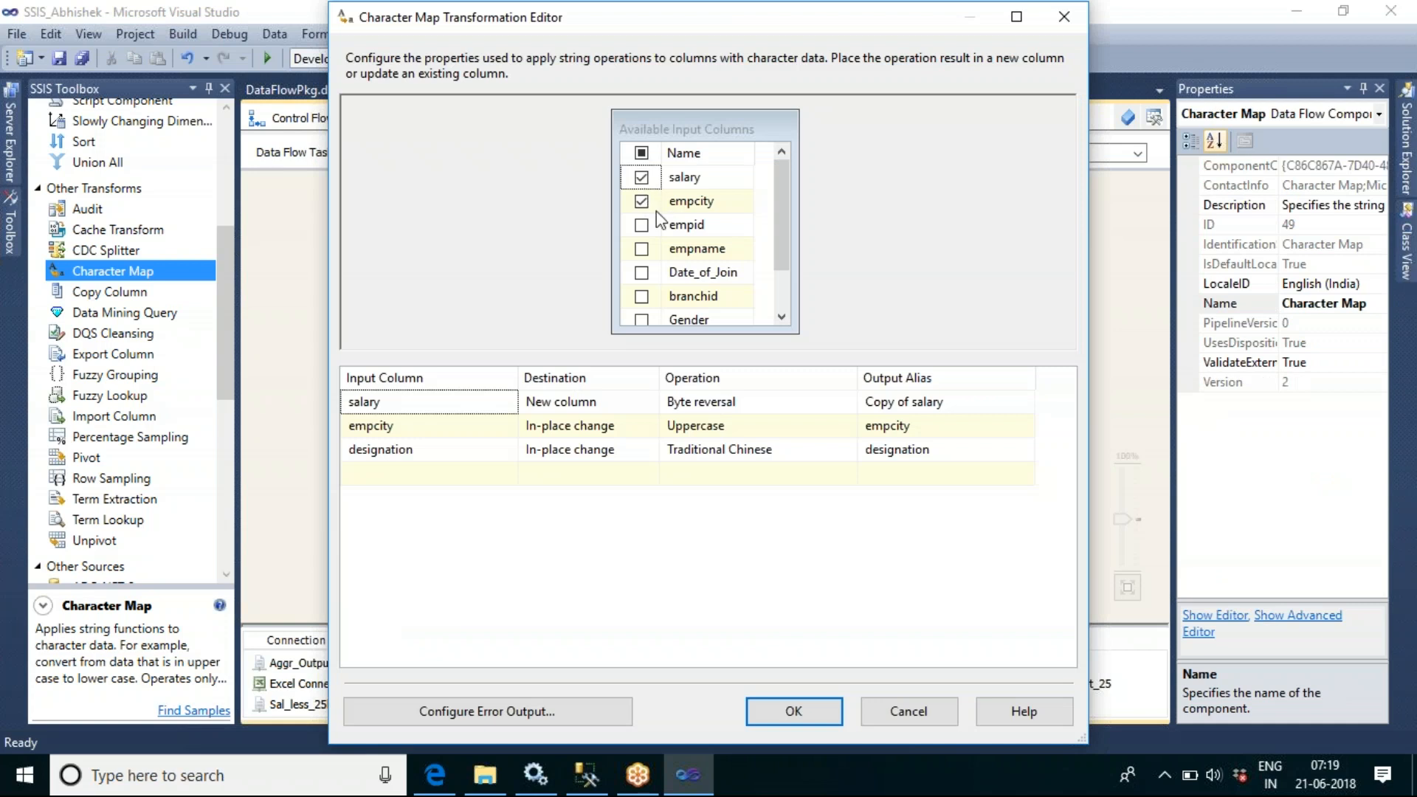
pyautogui.click(797, 403)
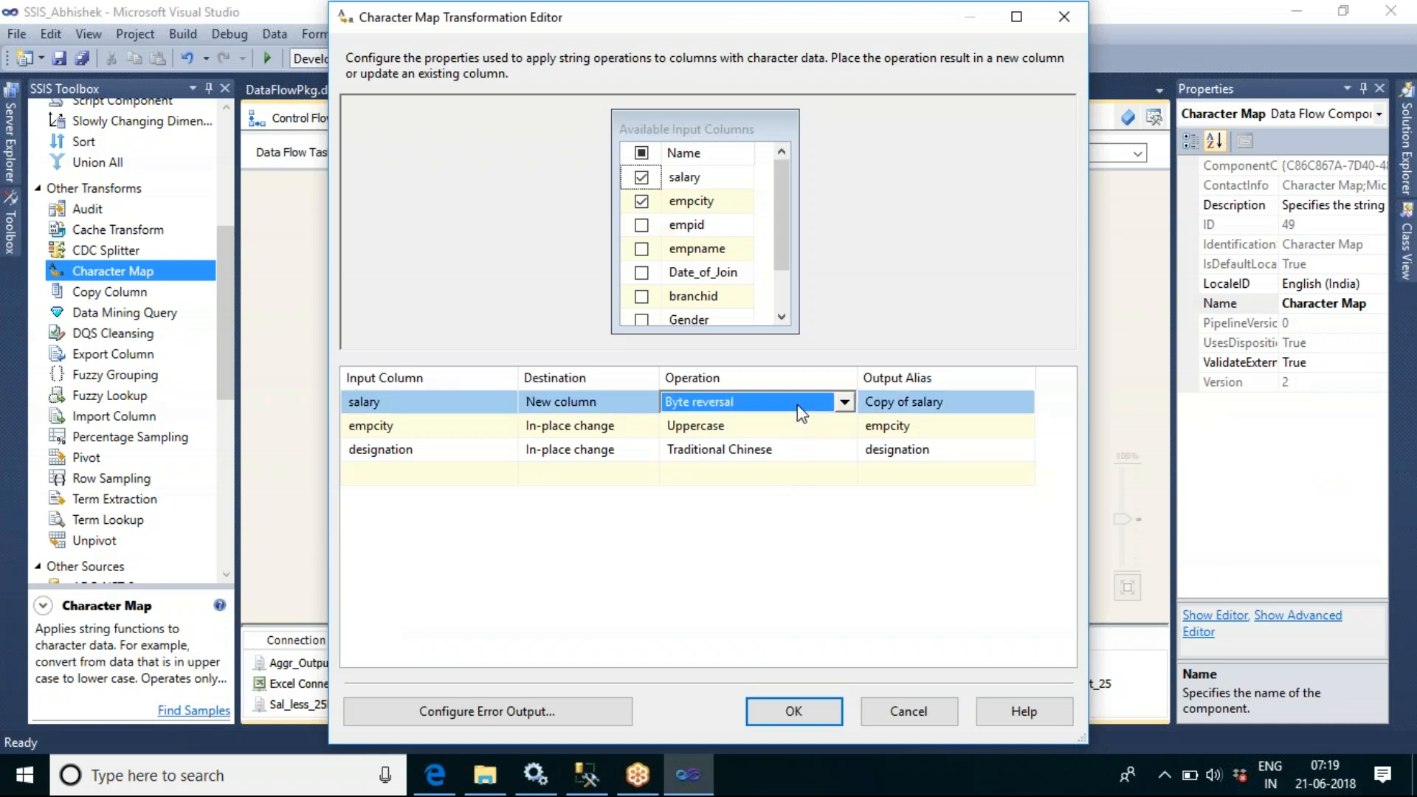
pyautogui.click(961, 401)
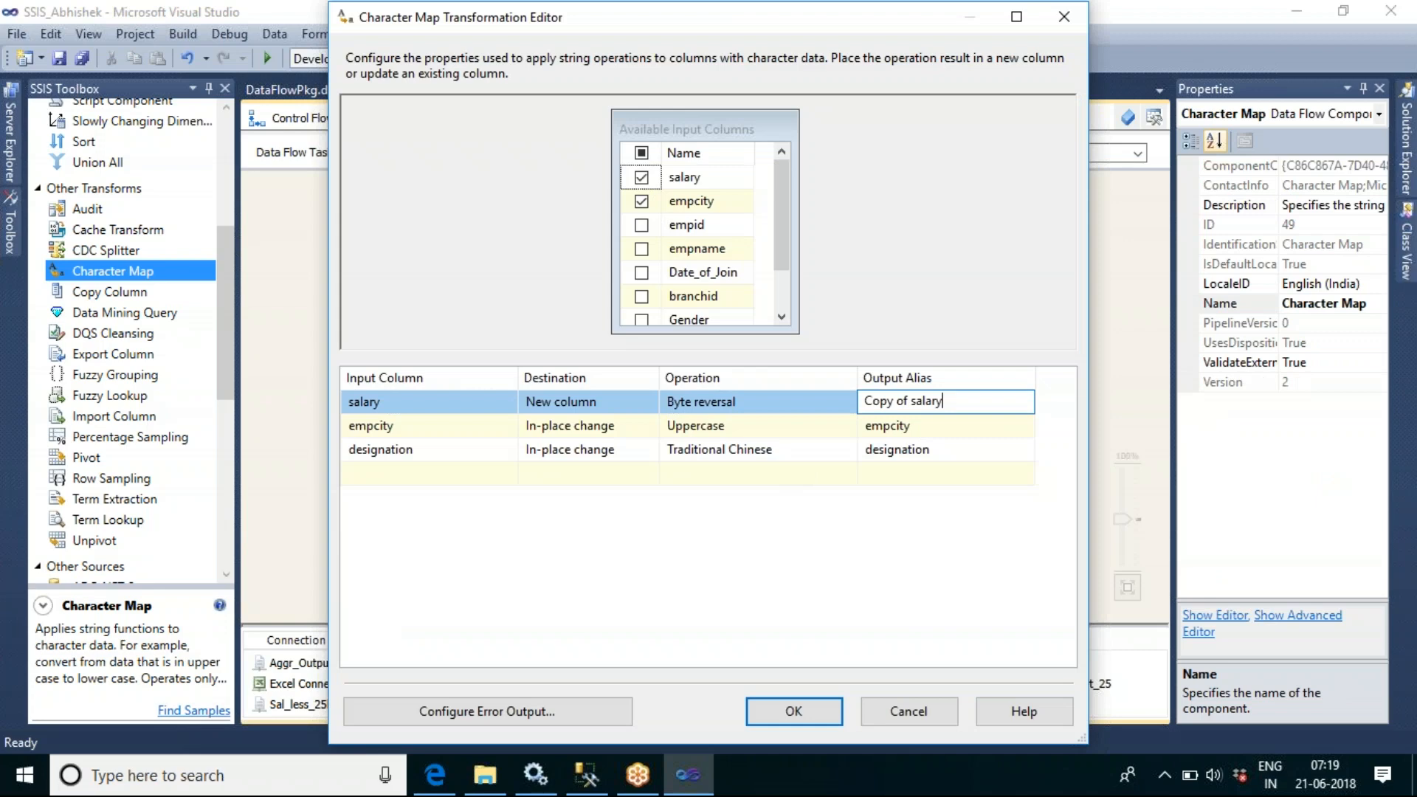
pyautogui.click(953, 622)
pyautogui.click(1022, 425)
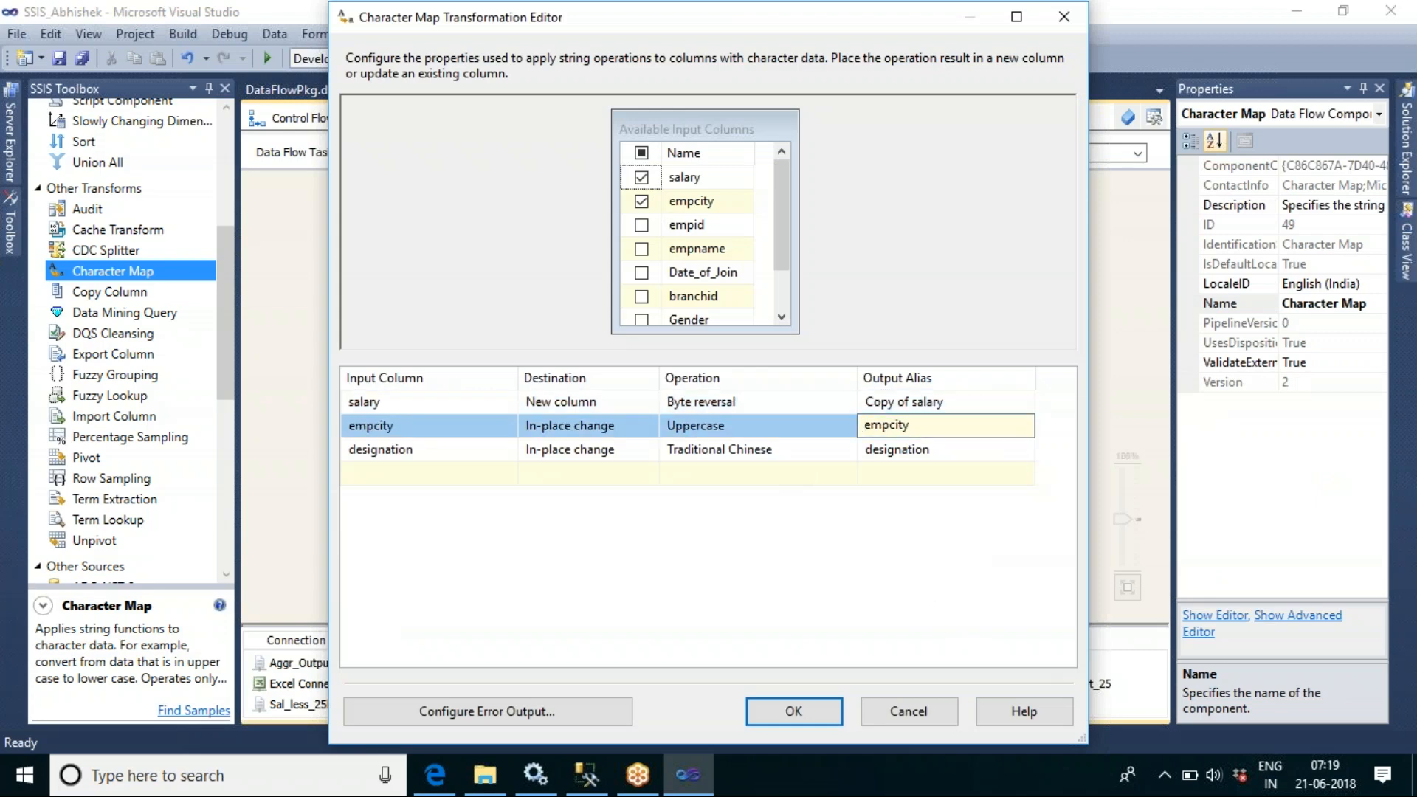
pyautogui.write('e')
pyautogui.click(860, 532)
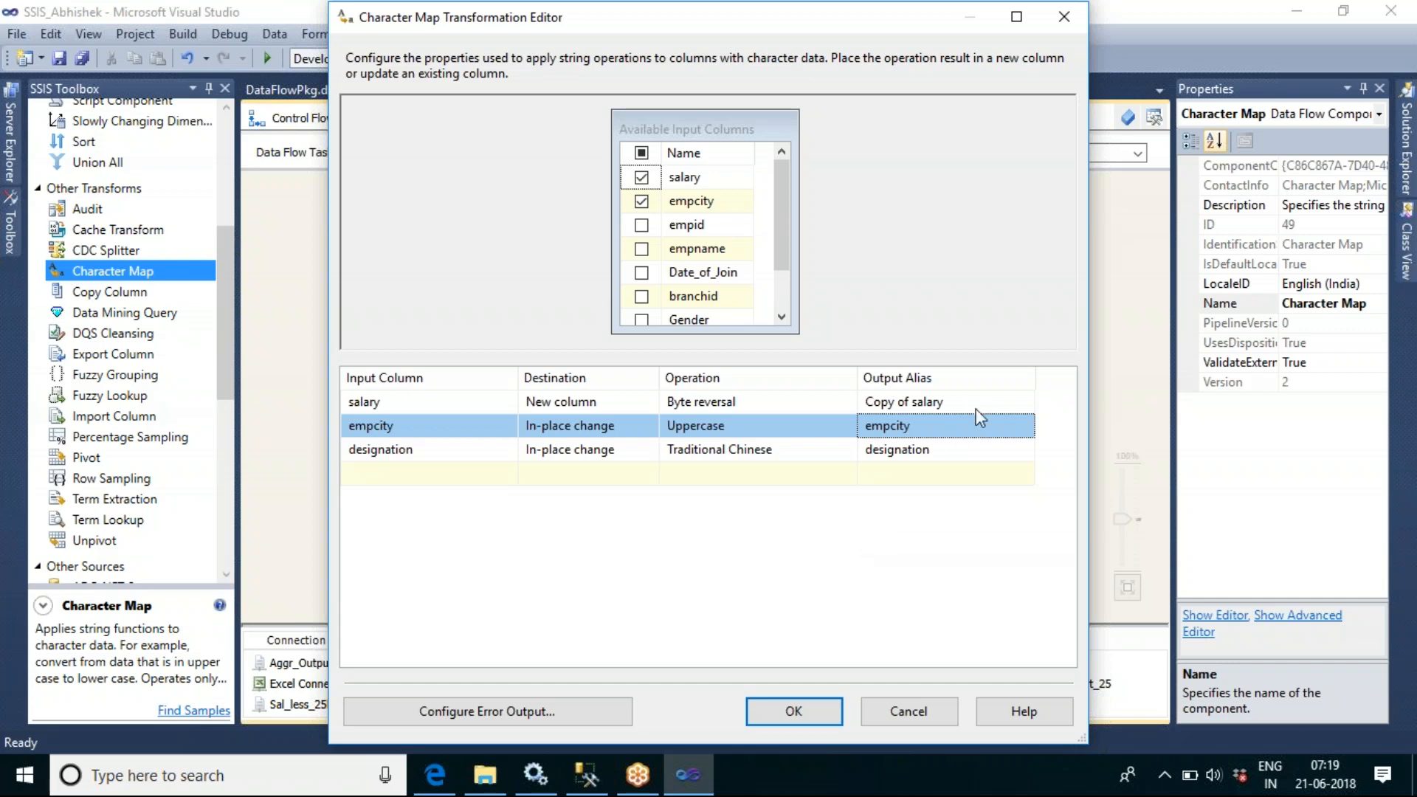
pyautogui.click(976, 408)
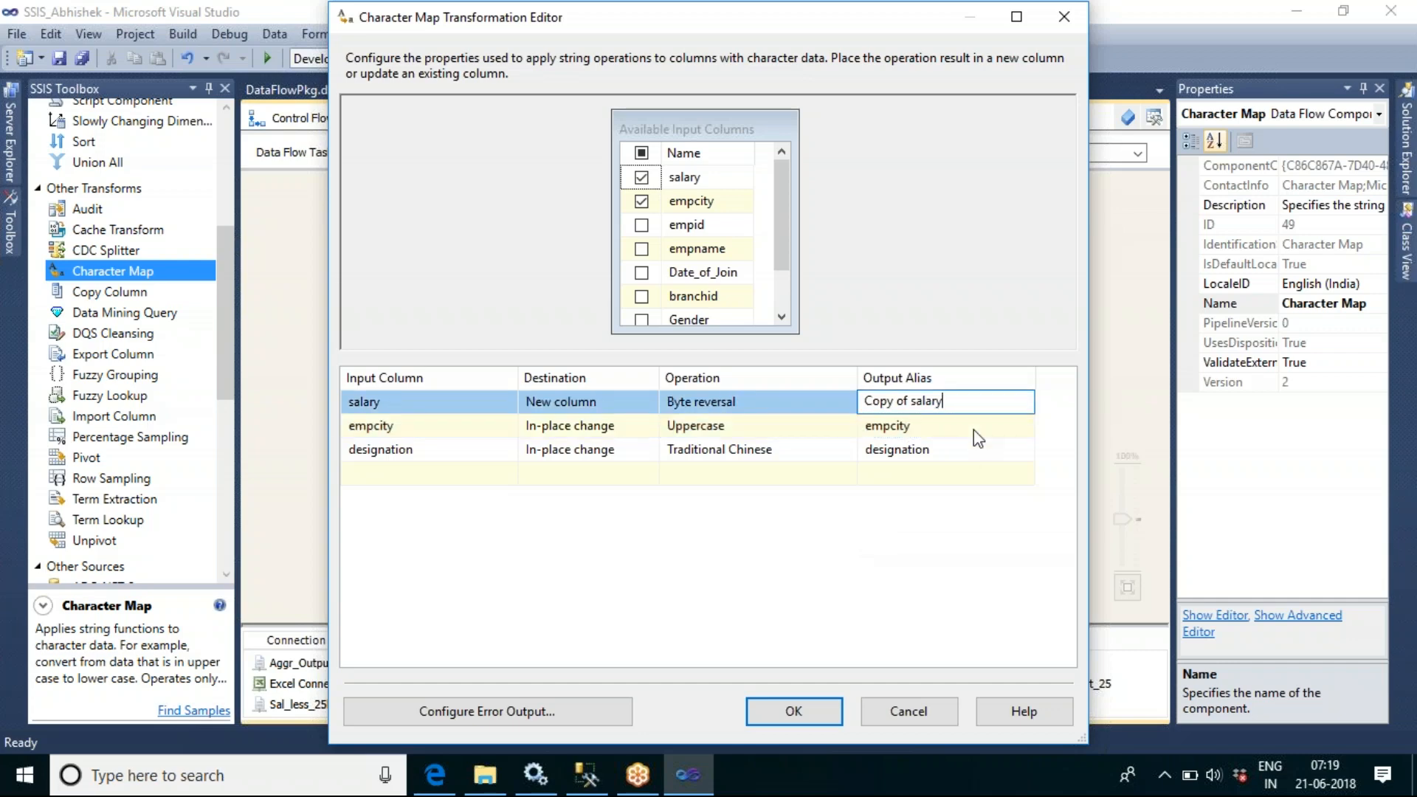
pyautogui.press('Return')
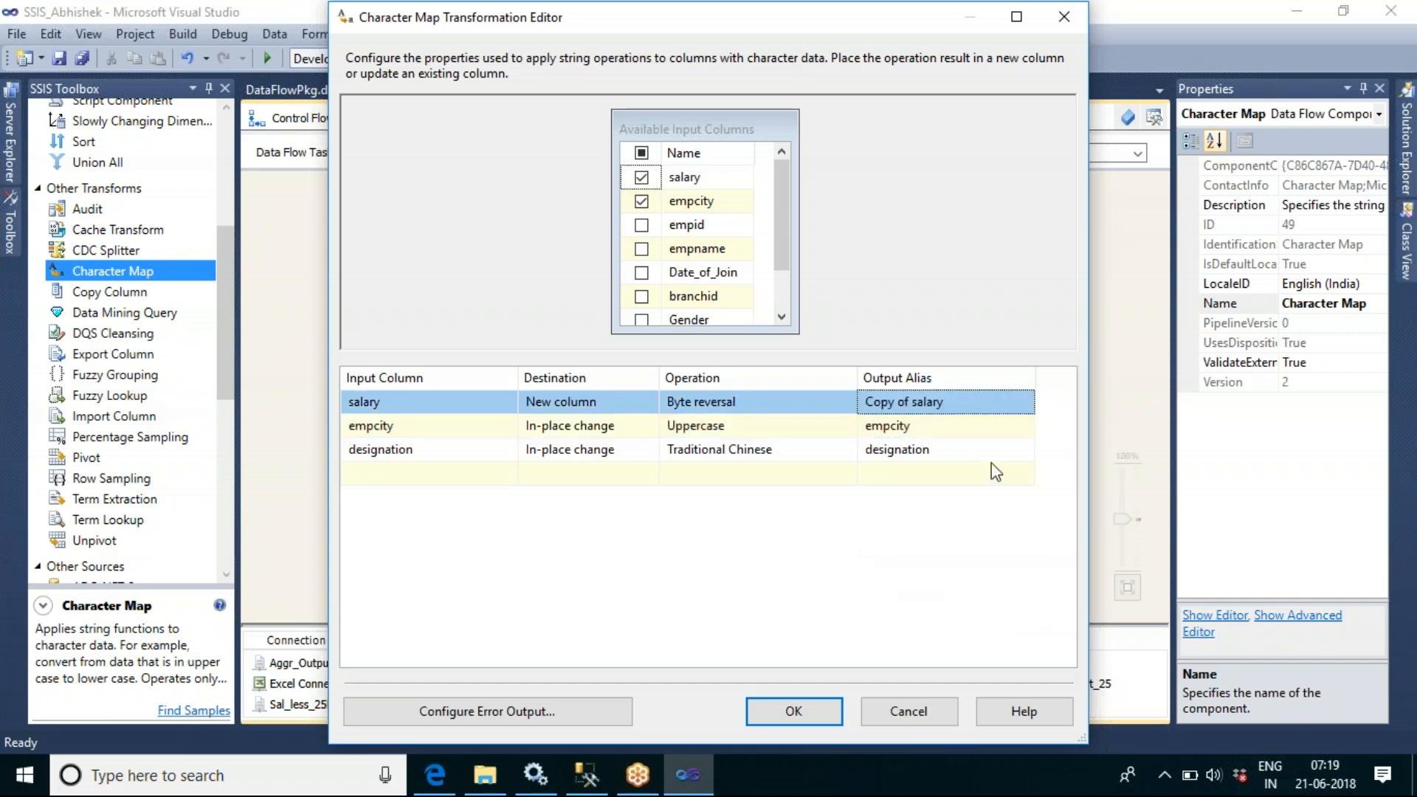
pyautogui.press('Delete')
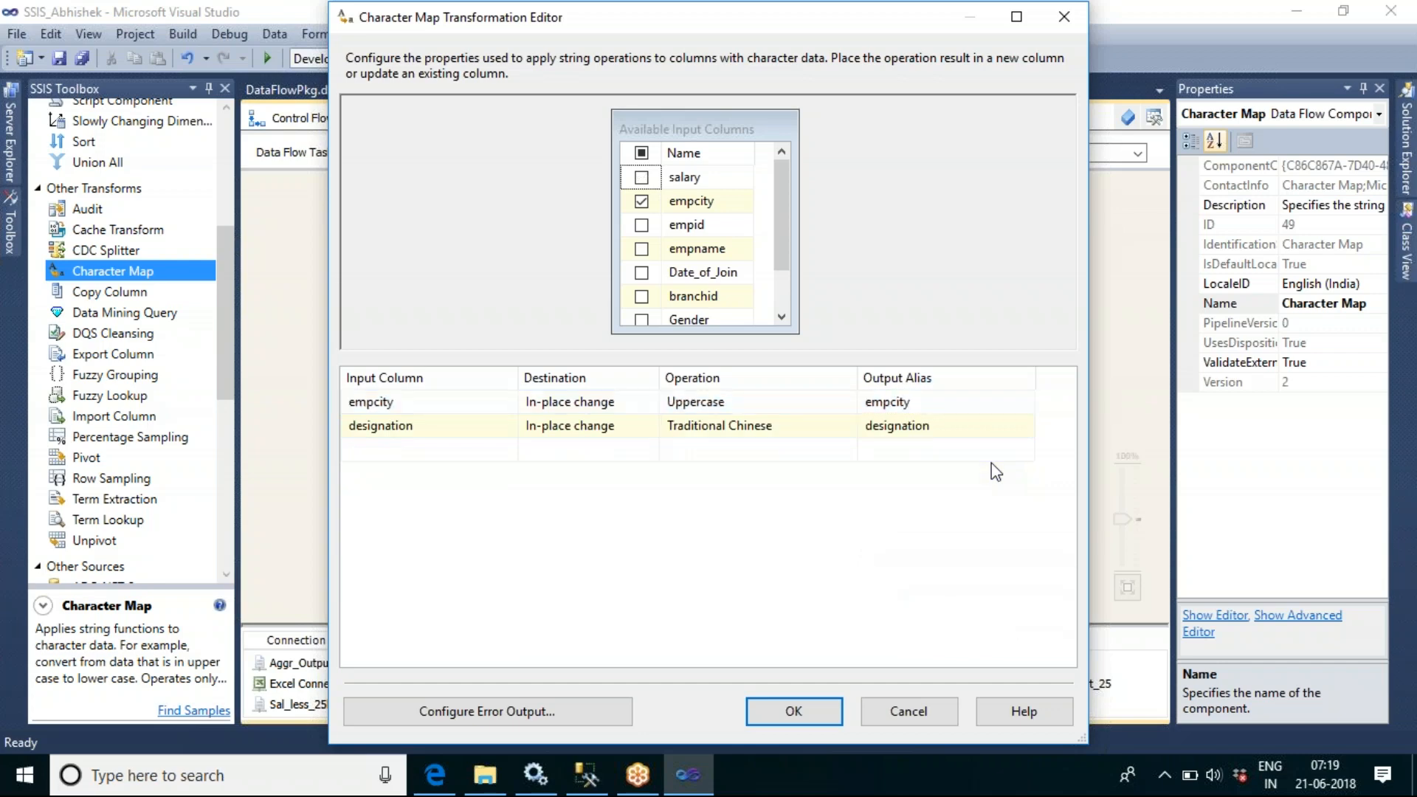
pyautogui.click(819, 711)
pyautogui.click(825, 462)
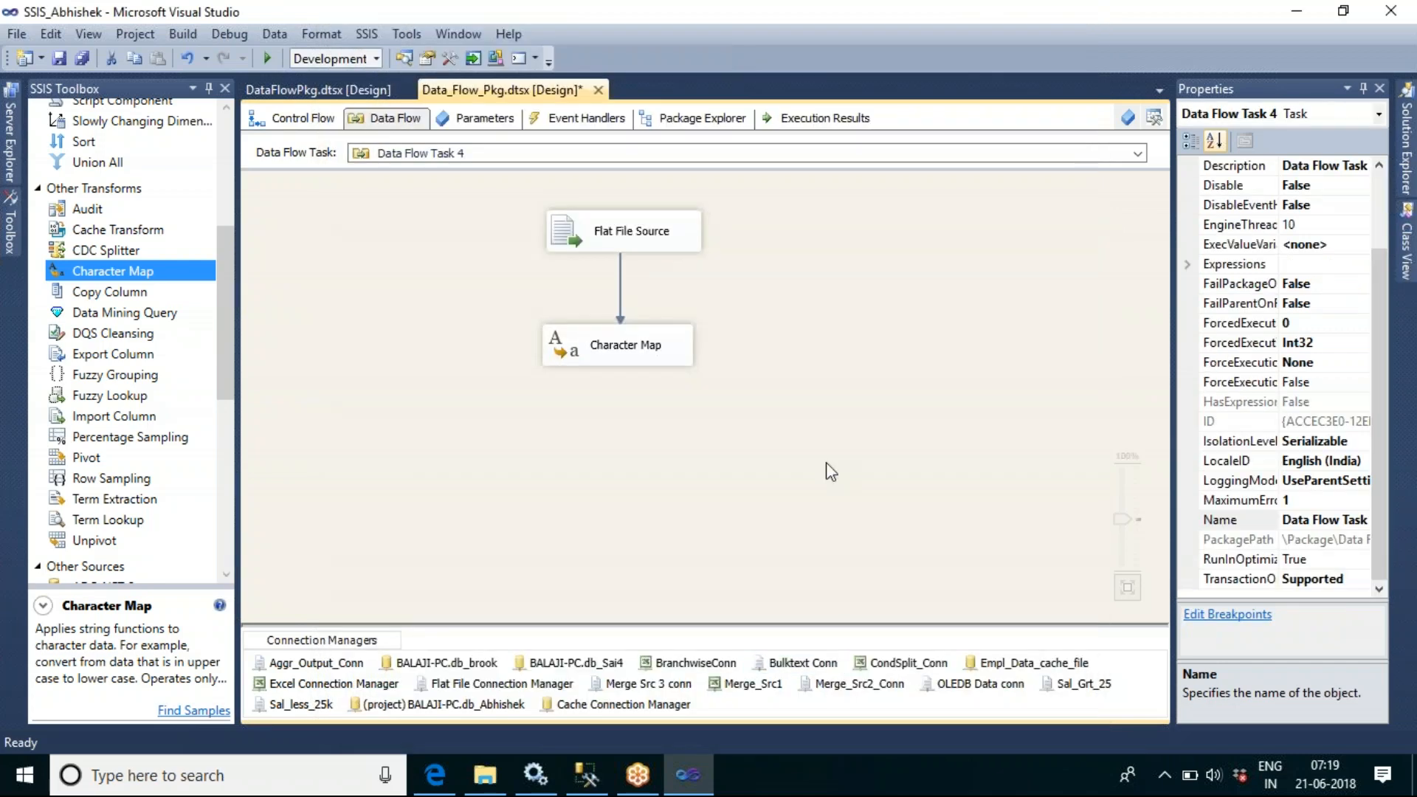
# Add an Audit transformation below the Character Map and connect the Character Map output to it
pyautogui.click(94, 209)
pyautogui.moveTo(94, 209); pyautogui.dragTo(558, 472)
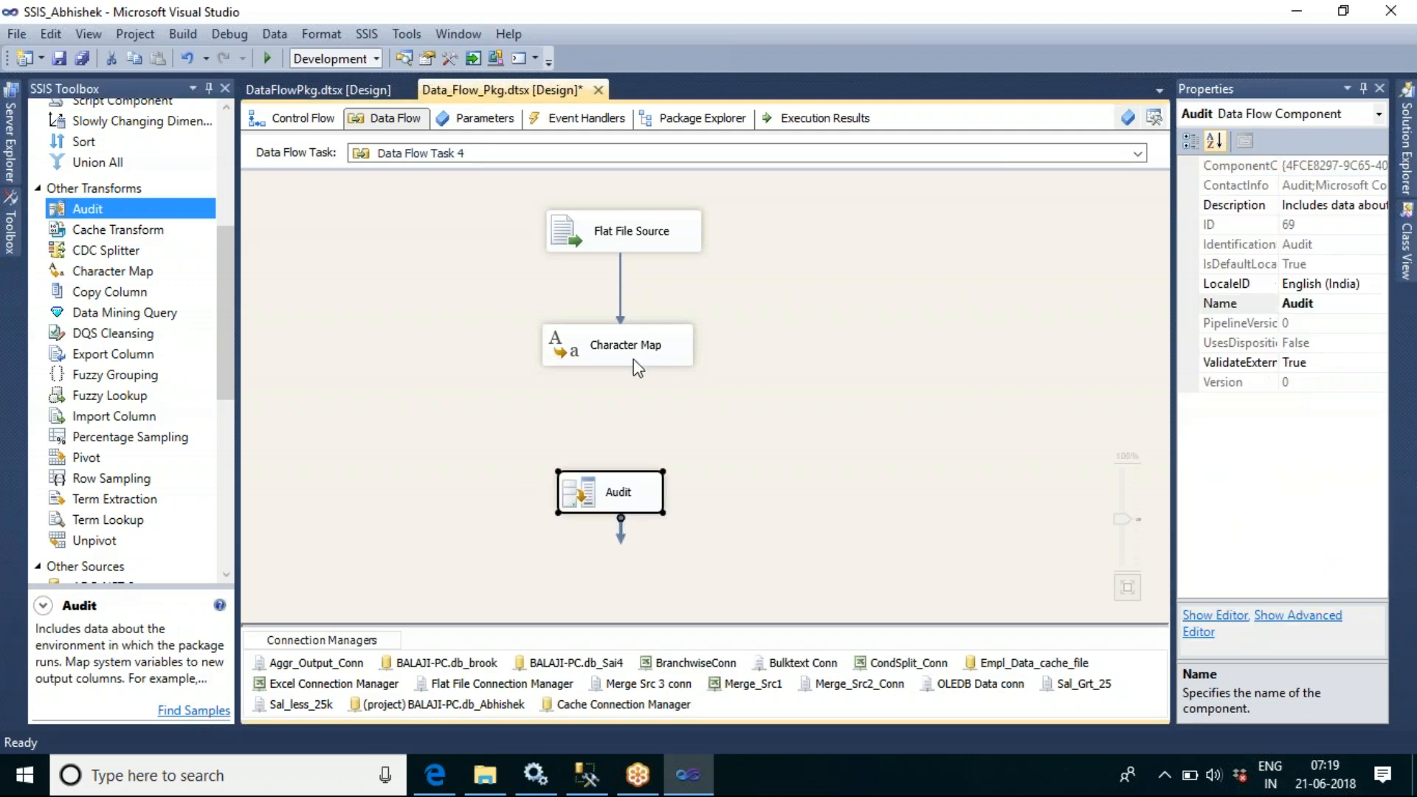
pyautogui.click(633, 363)
pyautogui.moveTo(627, 385); pyautogui.dragTo(642, 493)
pyautogui.click(773, 472)
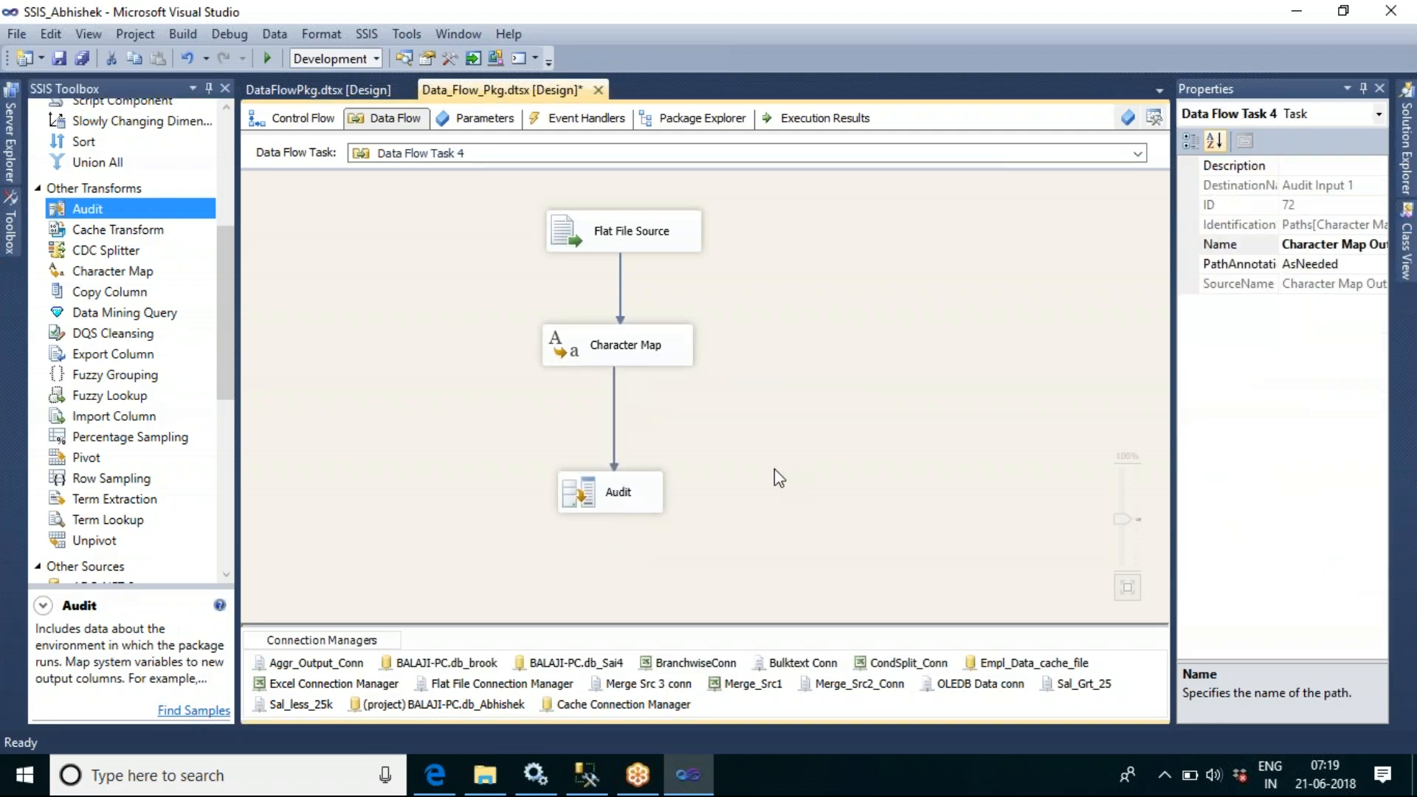
# Enable a data viewer on the path between the Character Map and Audit transformations, displaying all columns
pyautogui.doubleClick(615, 421)
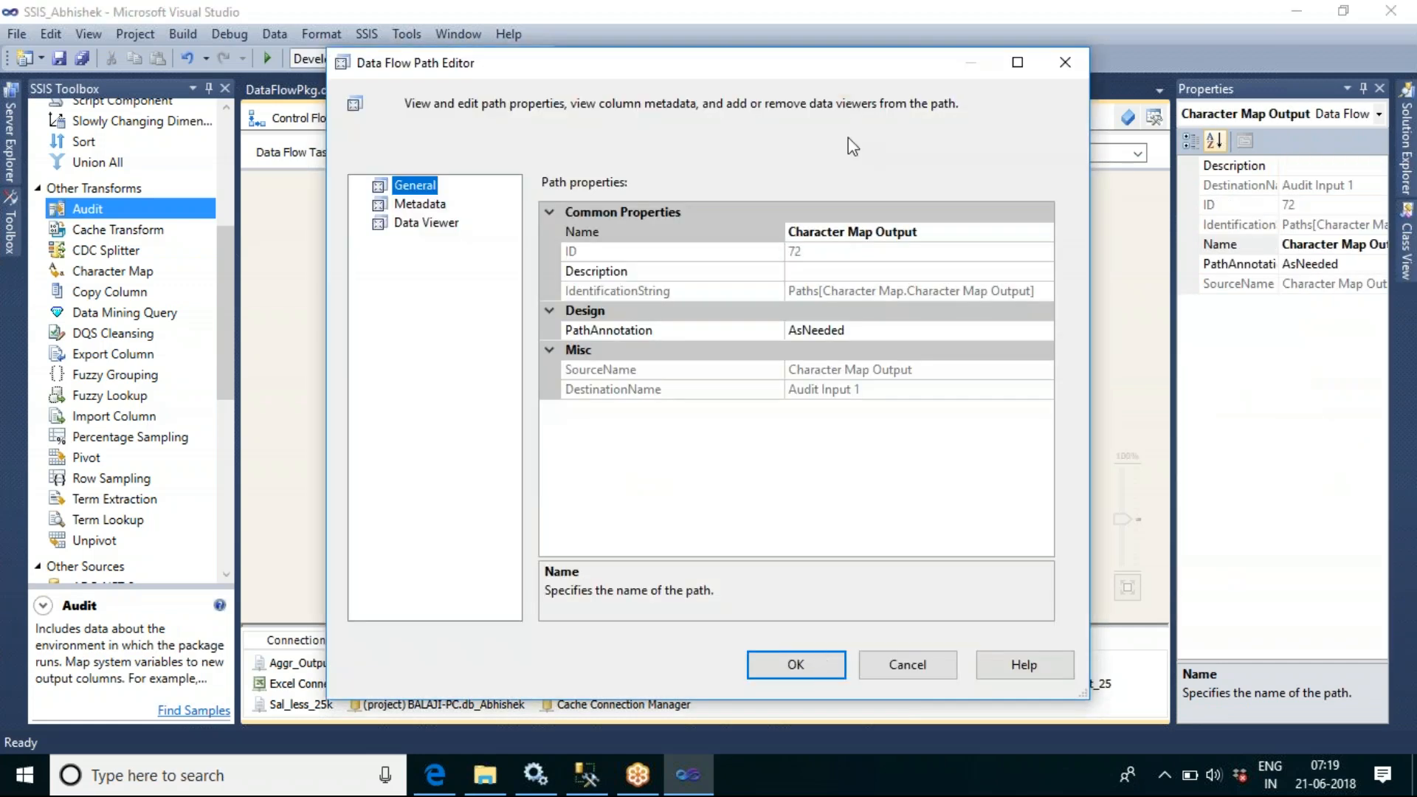
pyautogui.click(416, 224)
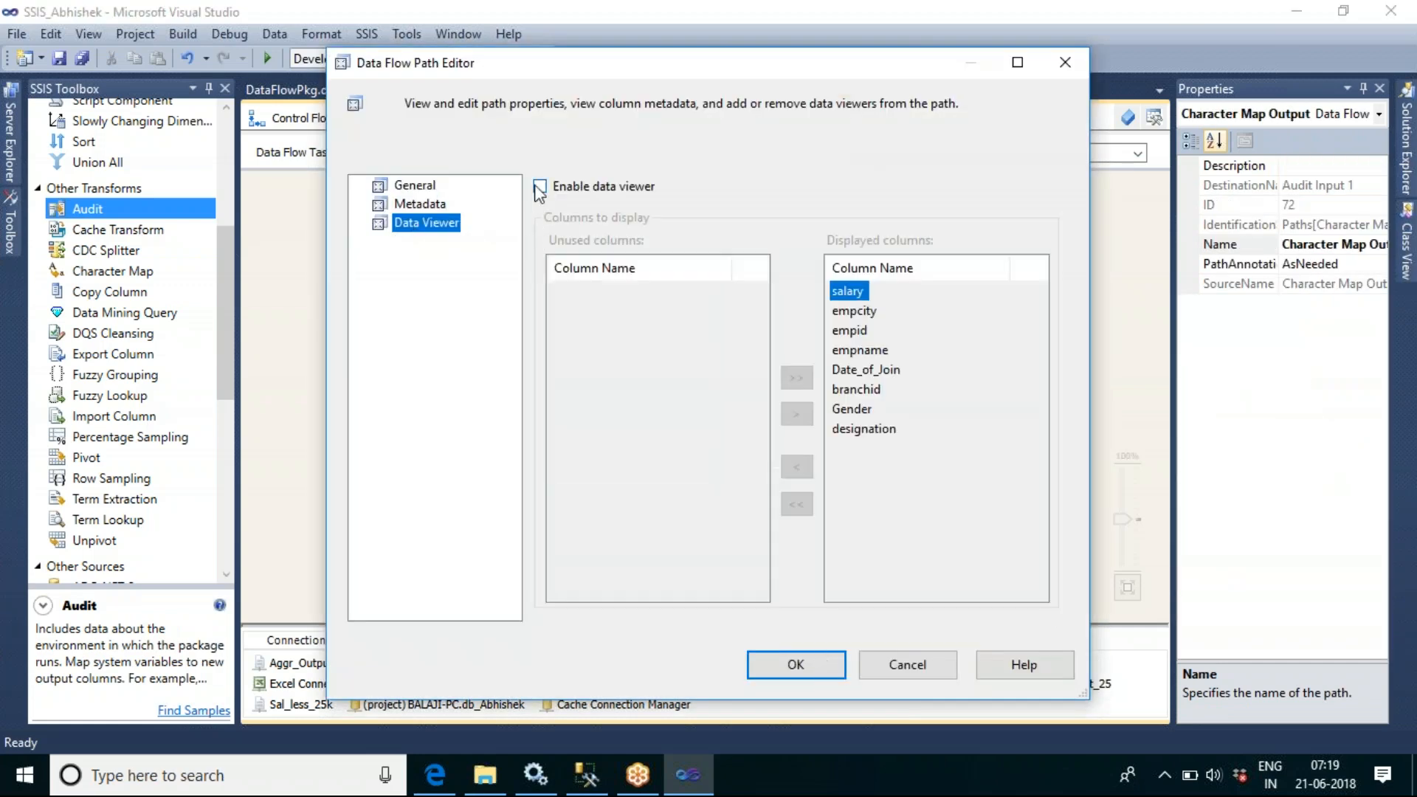
pyautogui.click(540, 187)
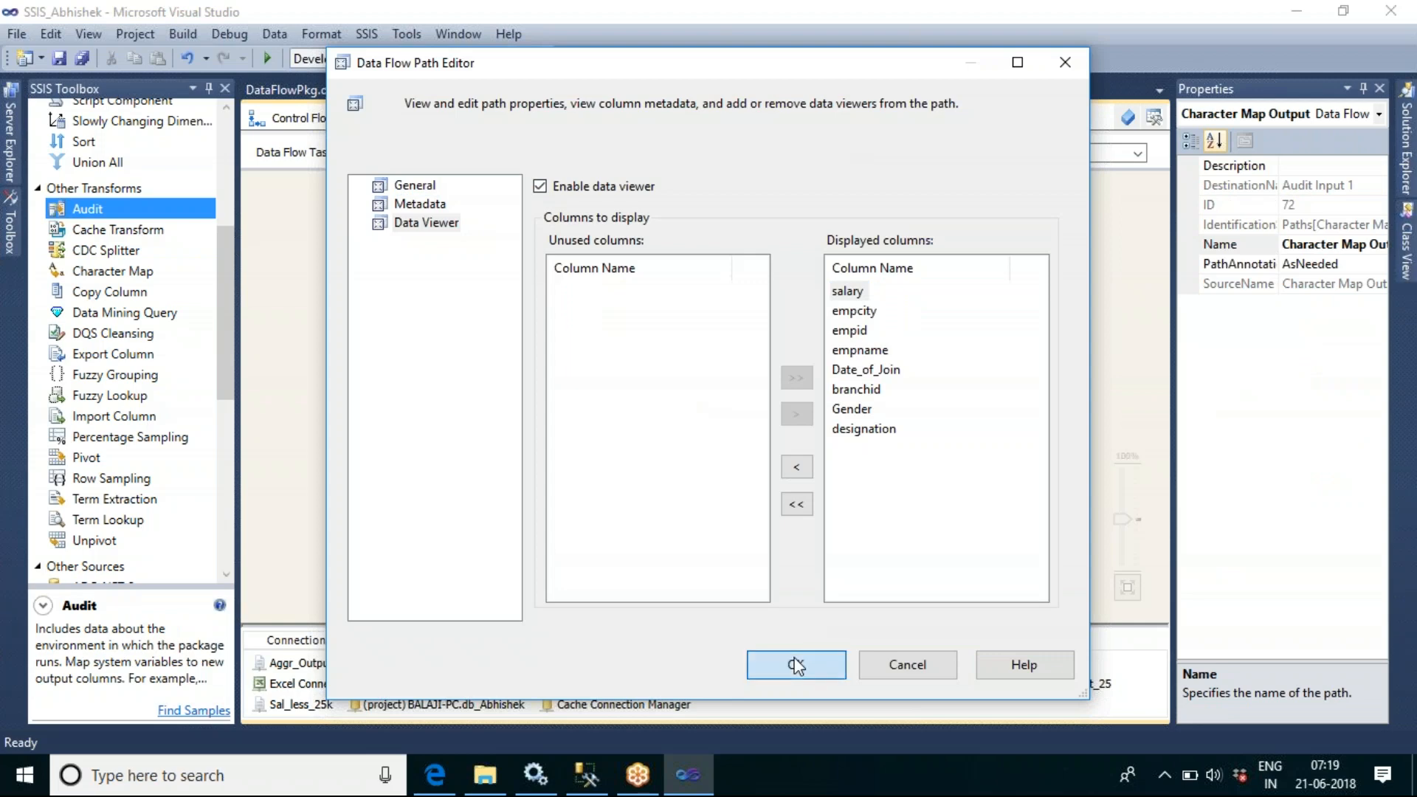
pyautogui.click(796, 666)
pyautogui.click(660, 389)
# Review the Character Map's empcity and designation mappings, then execute the data flow task
pyautogui.click(635, 347)
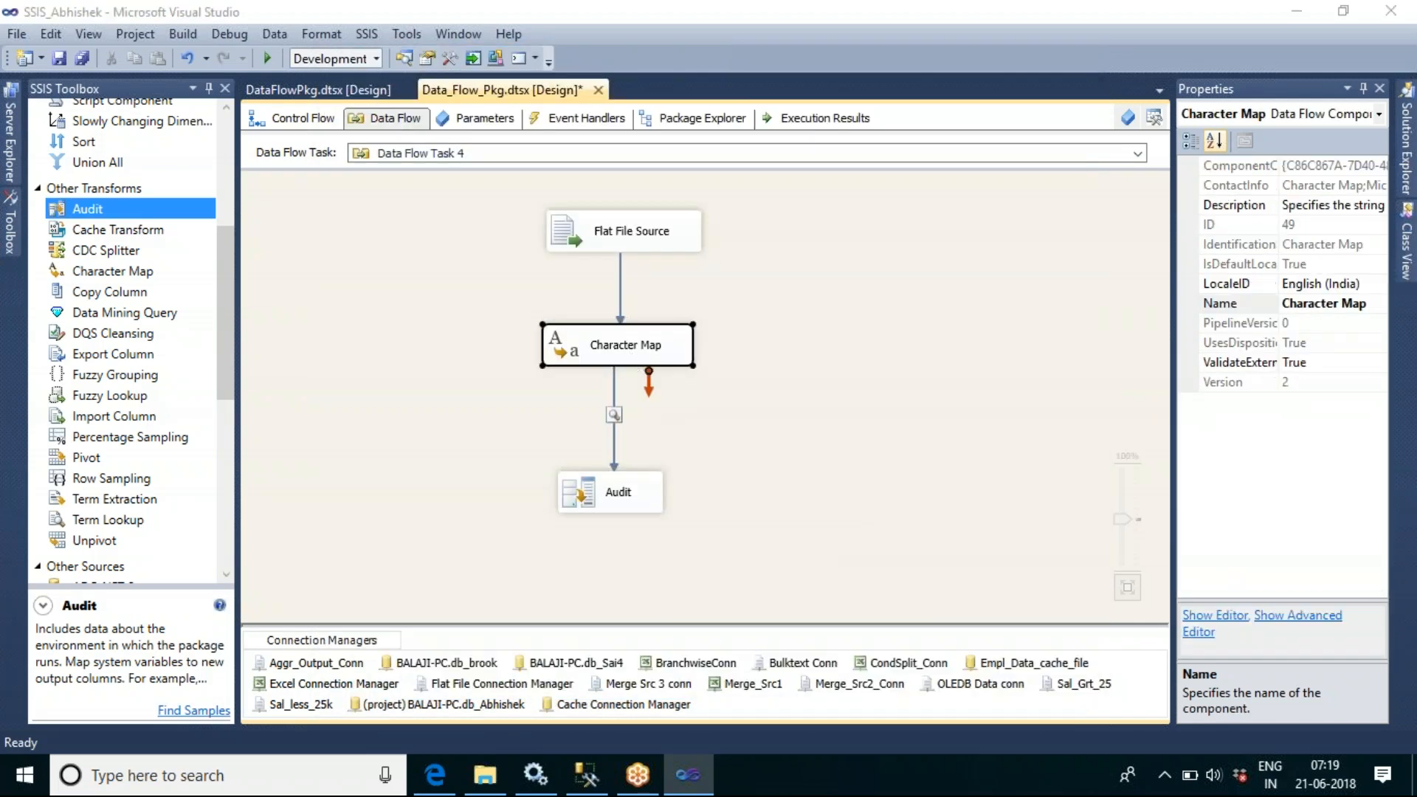
pyautogui.doubleClick(635, 347)
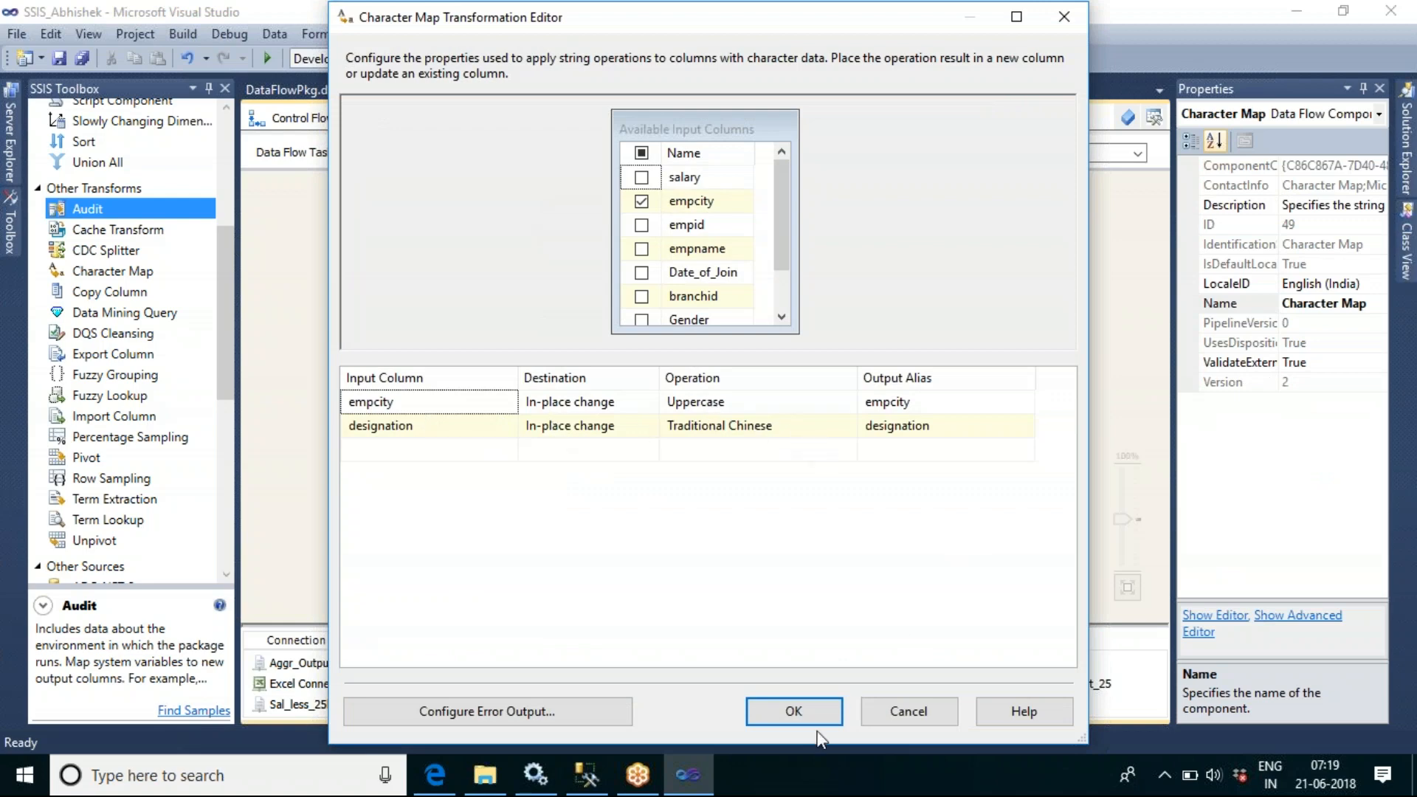
pyautogui.click(793, 711)
pyautogui.rightClick(797, 374)
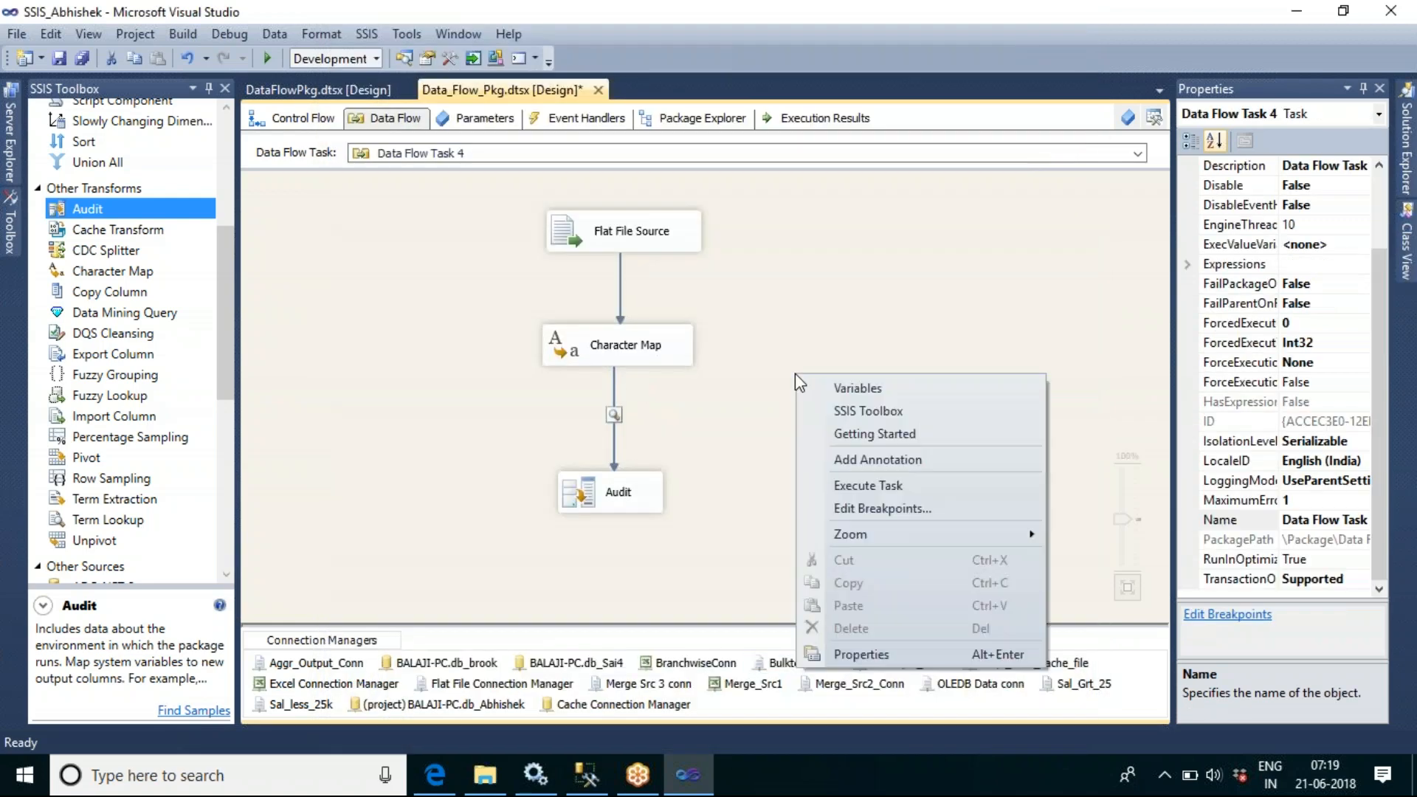
pyautogui.click(861, 485)
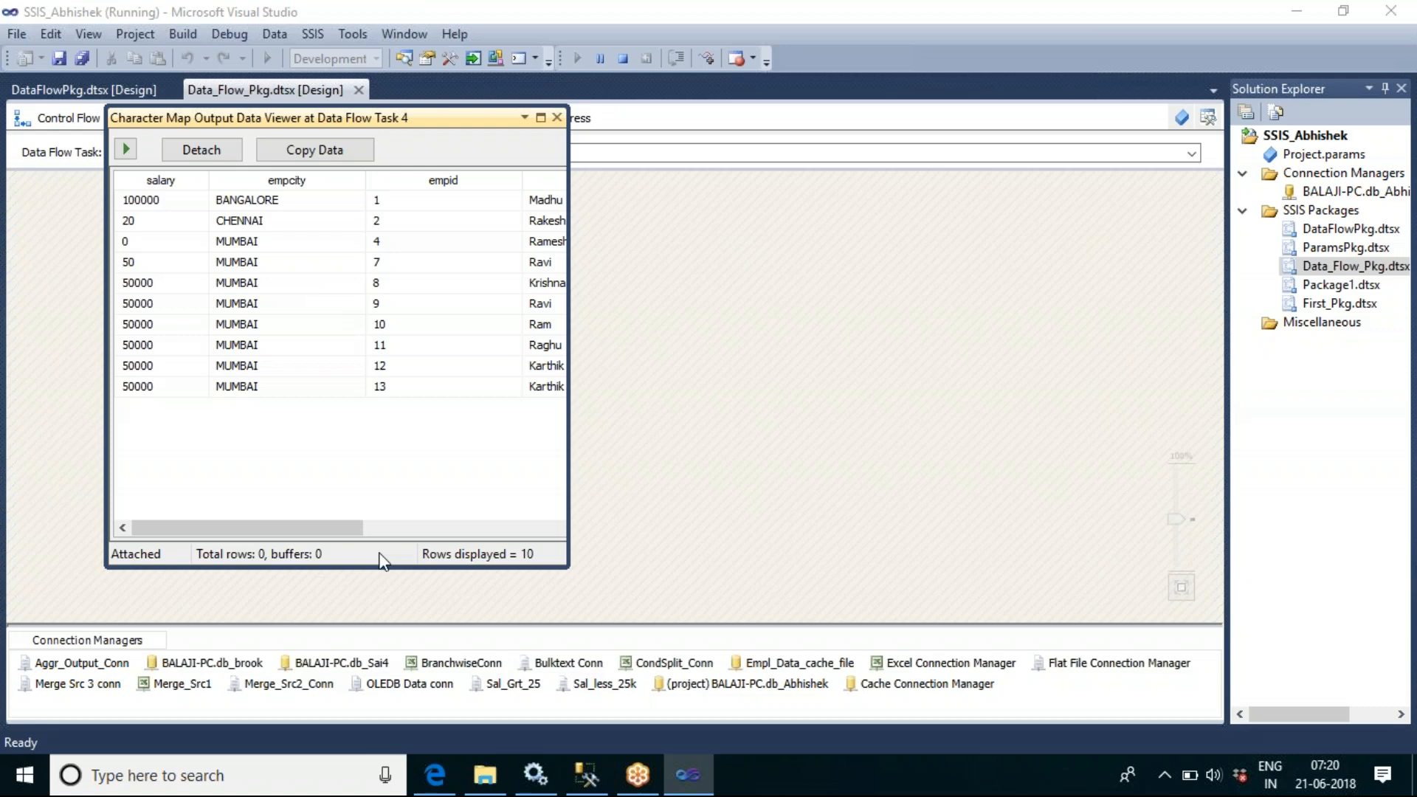
# Examine all the Character Map output columns in the data viewer, then close it and stop debugging
pyautogui.moveTo(319, 529); pyautogui.dragTo(627, 553)
pyautogui.moveTo(569, 458); pyautogui.dragTo(896, 458)
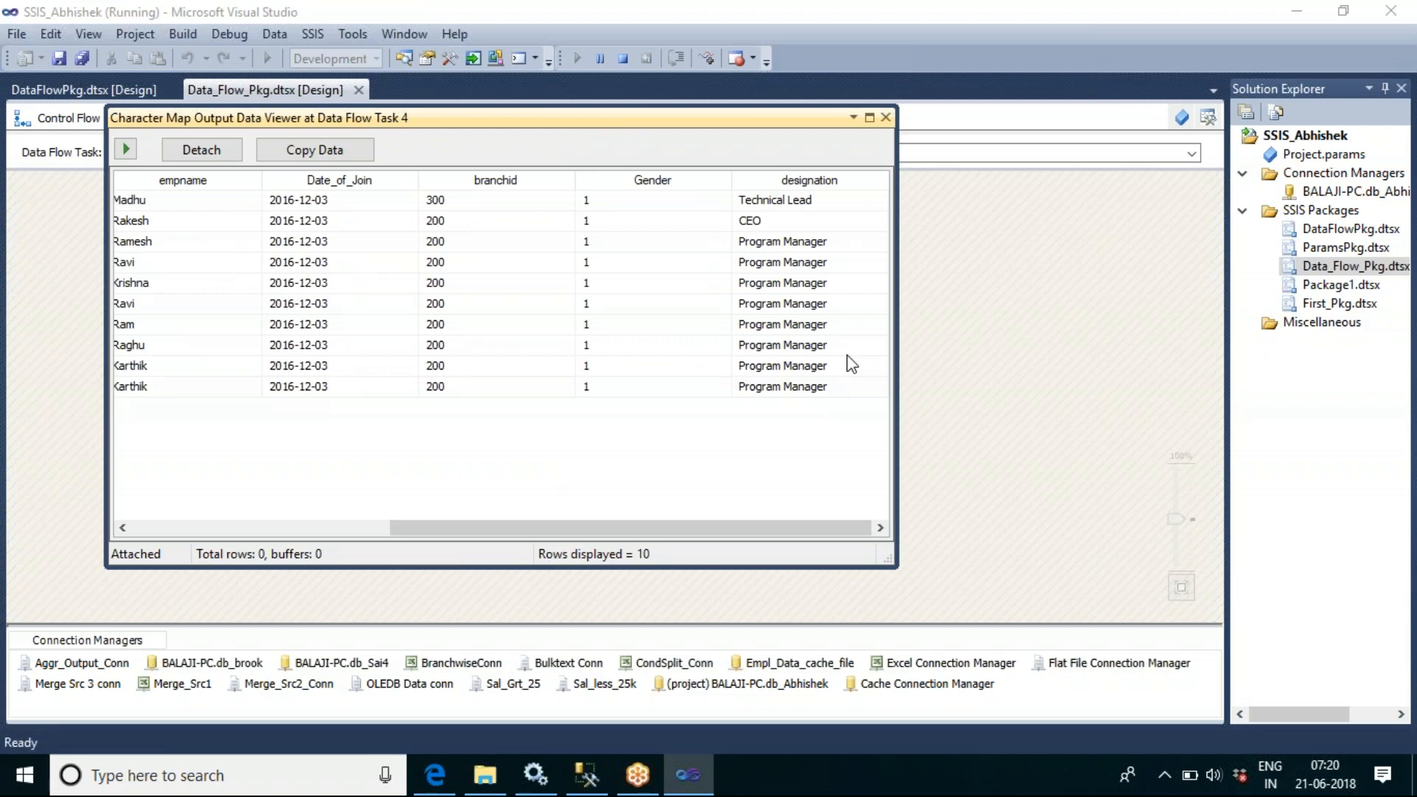
pyautogui.click(286, 528)
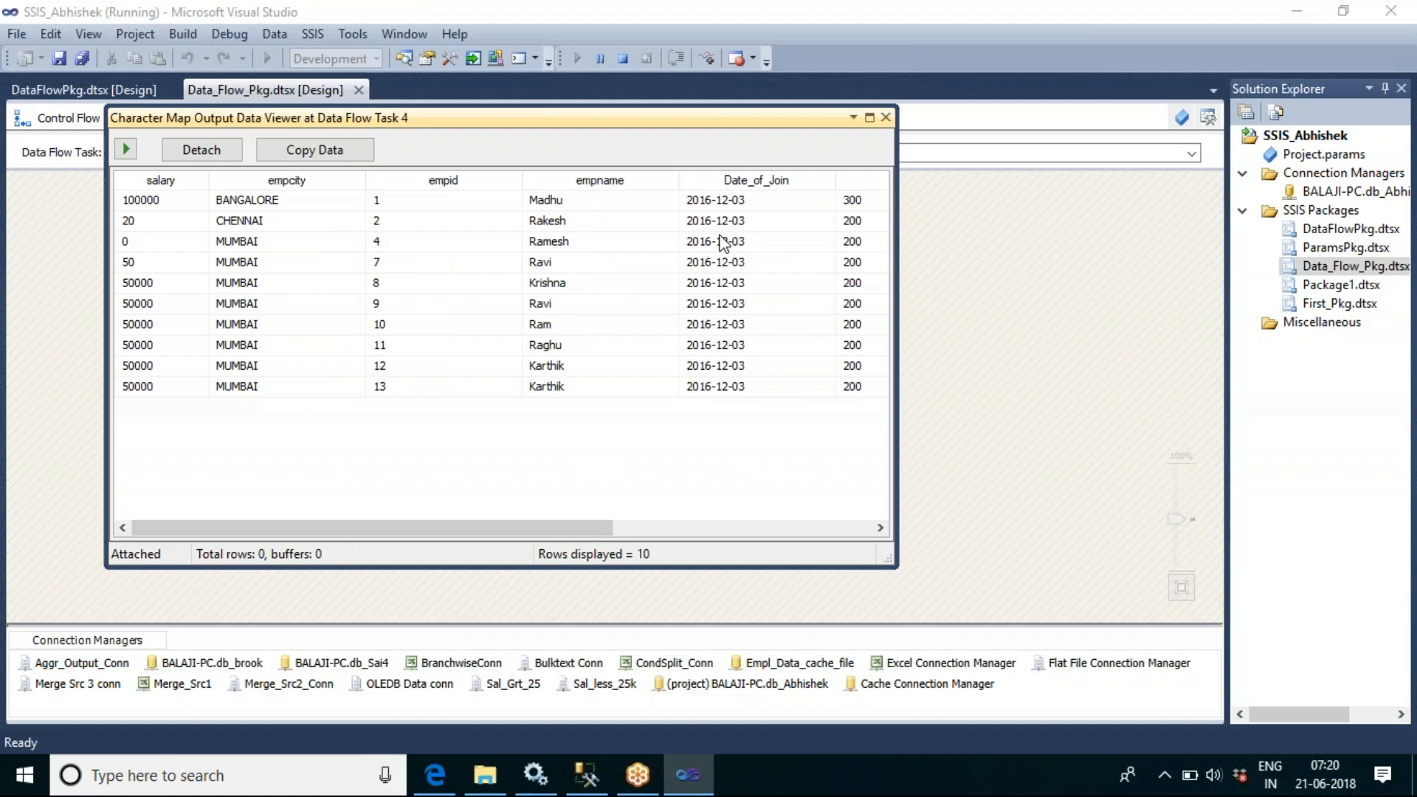
pyautogui.click(885, 117)
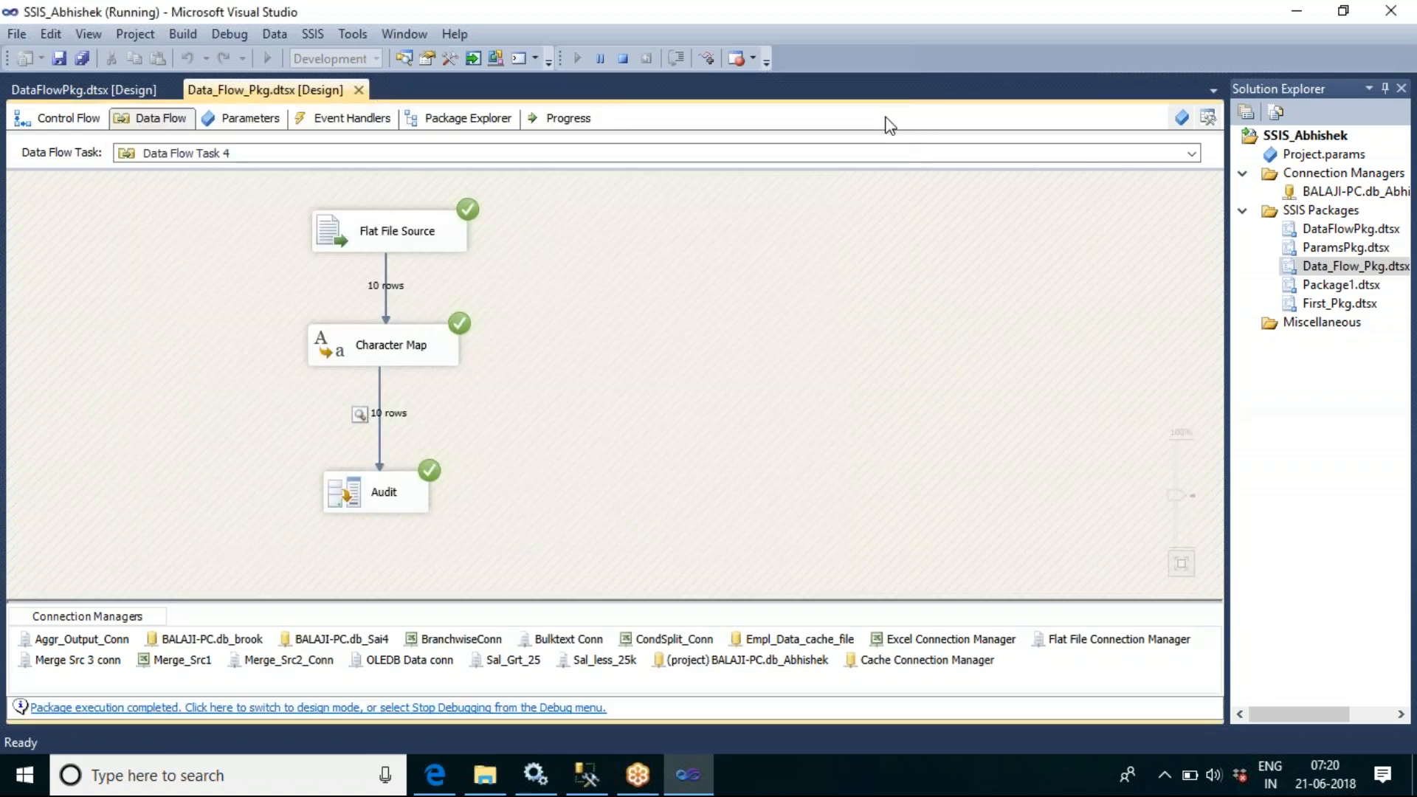
pyautogui.click(625, 60)
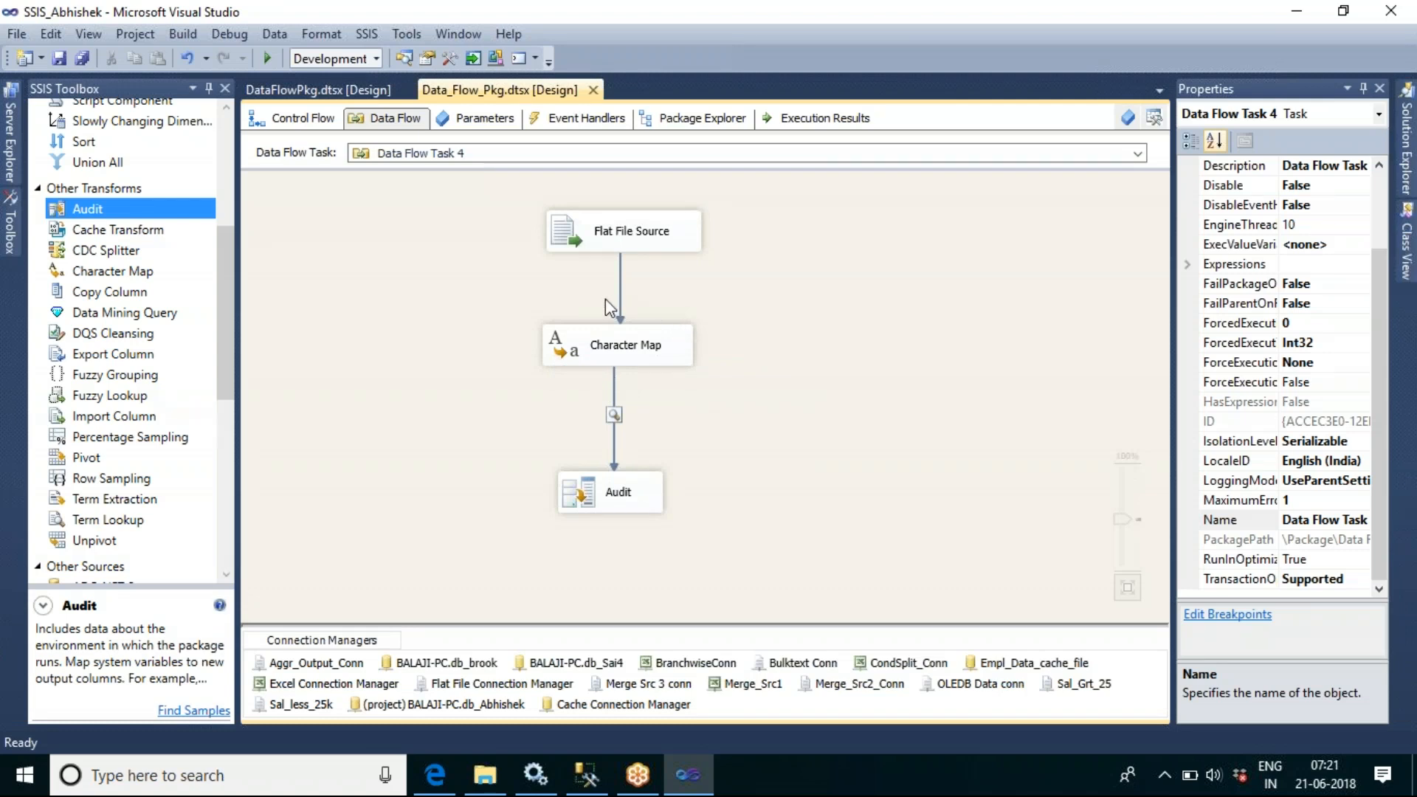
# Rename Data Flow Task 4 in the control flow as Character Map
pyautogui.click(306, 119)
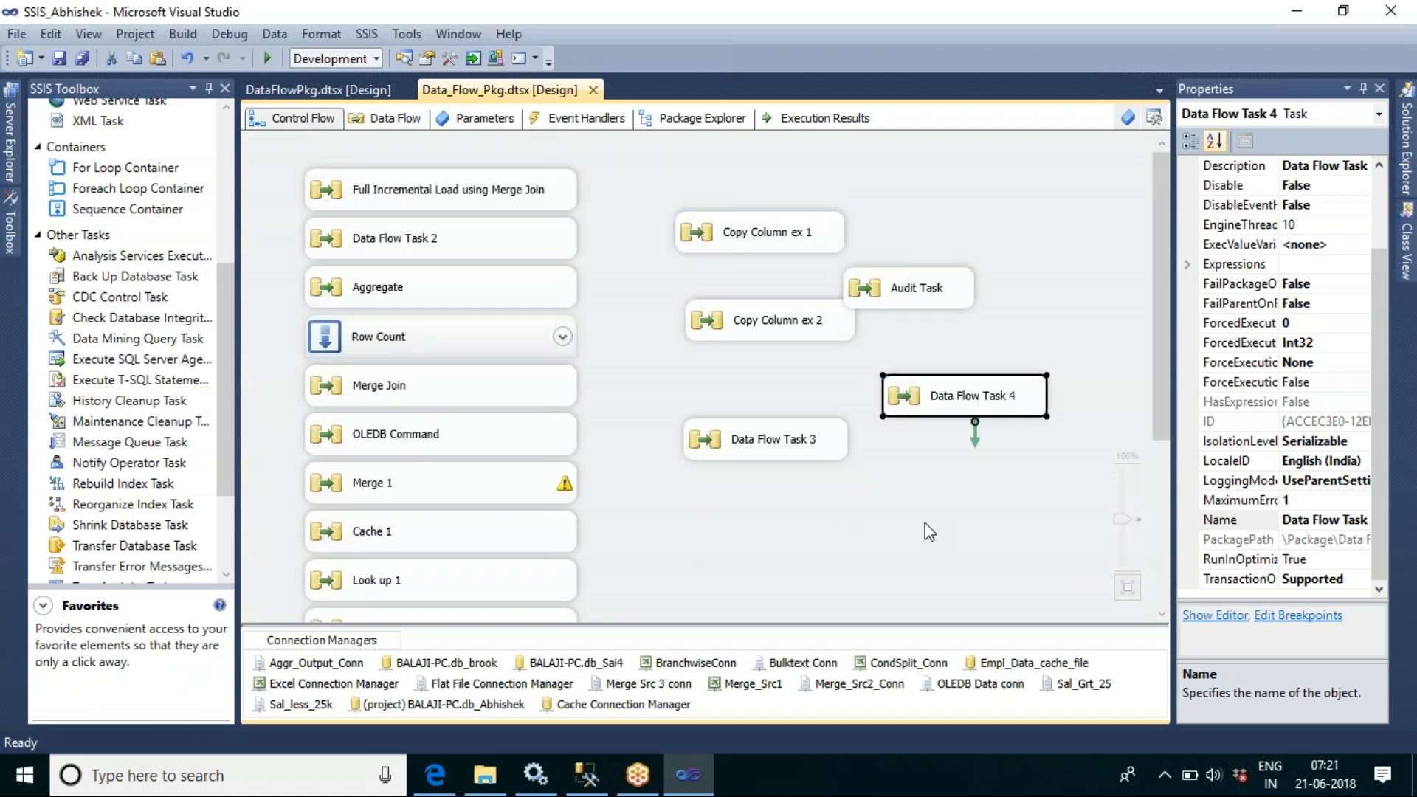
pyautogui.click(972, 442)
pyautogui.click(965, 397)
pyautogui.click(967, 398)
pyautogui.write('Cha')
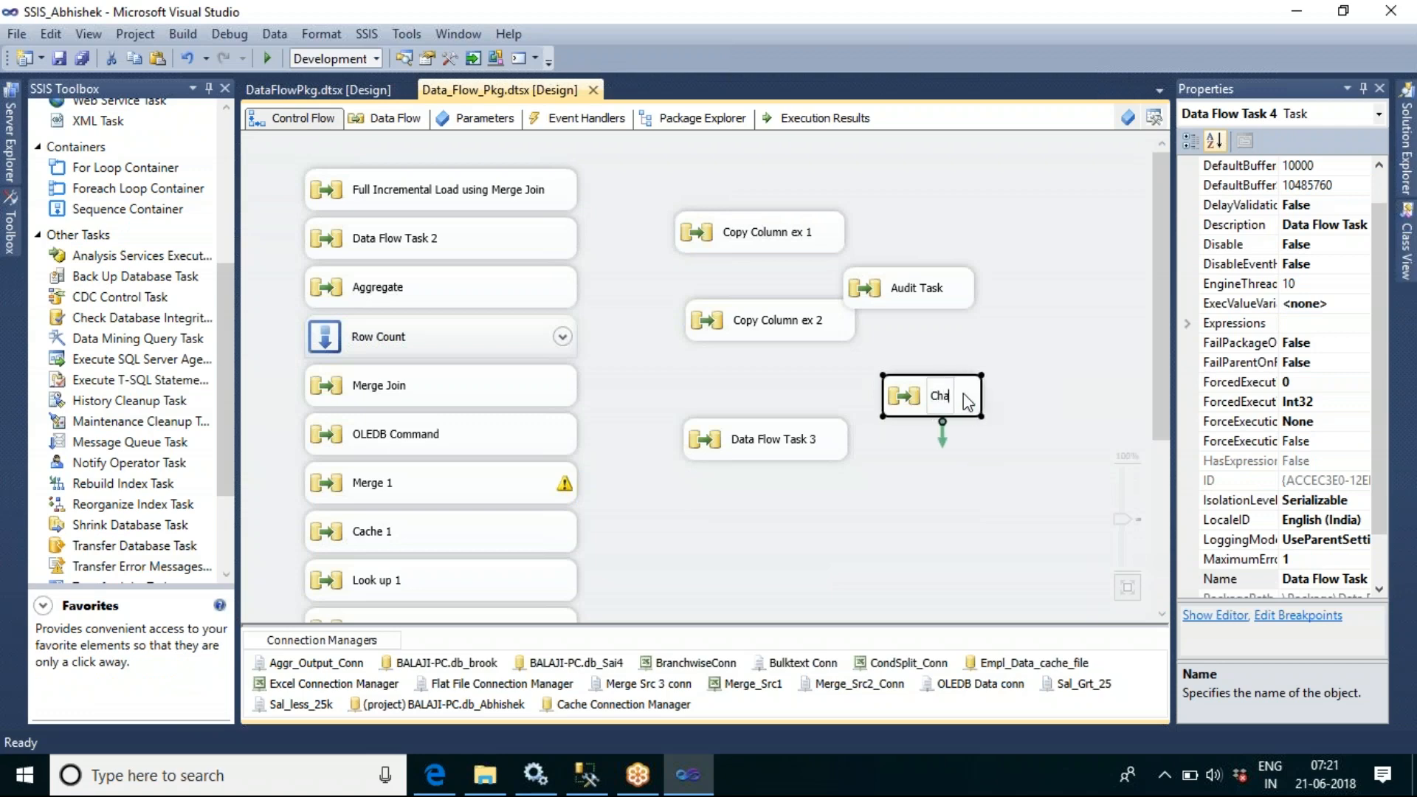
pyautogui.write('racter Map')
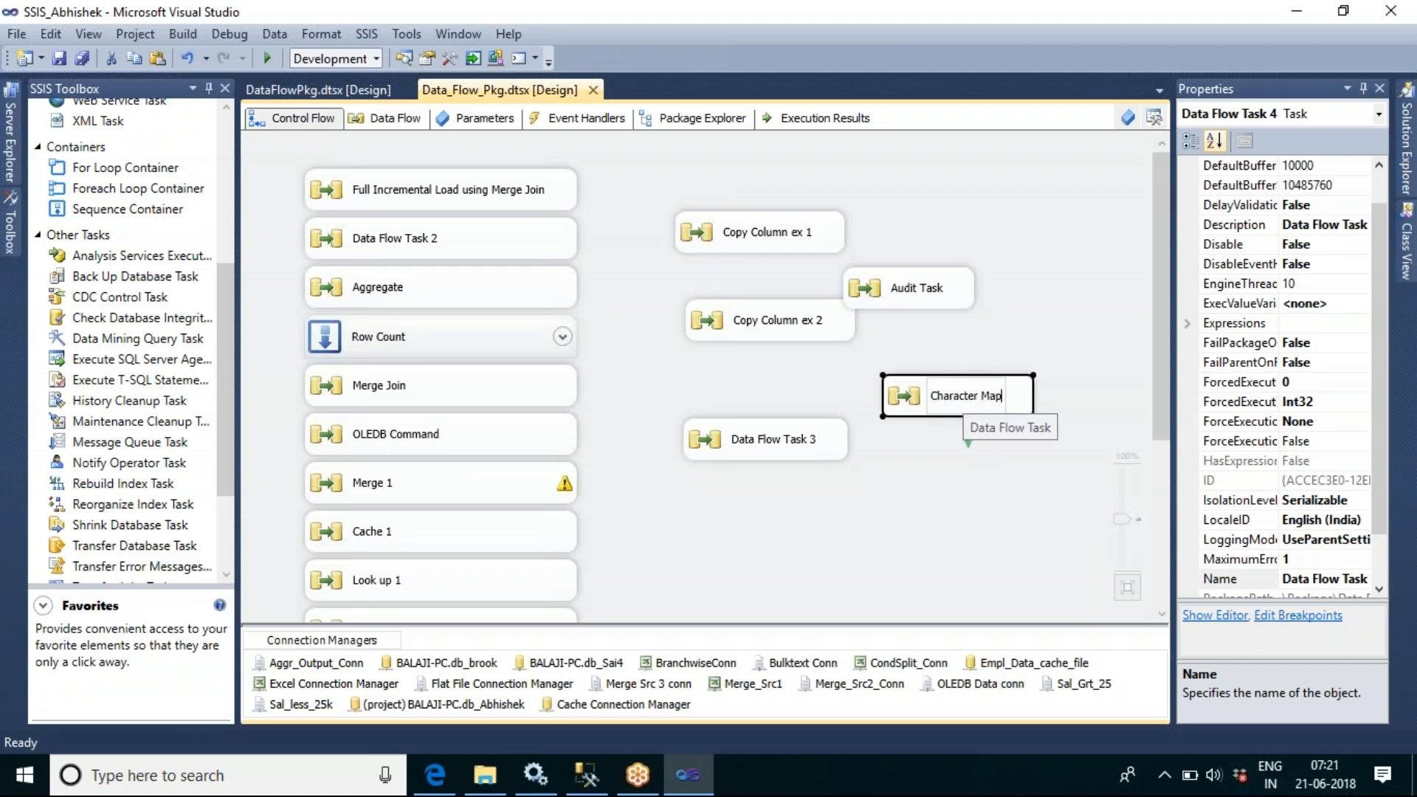
pyautogui.click(915, 472)
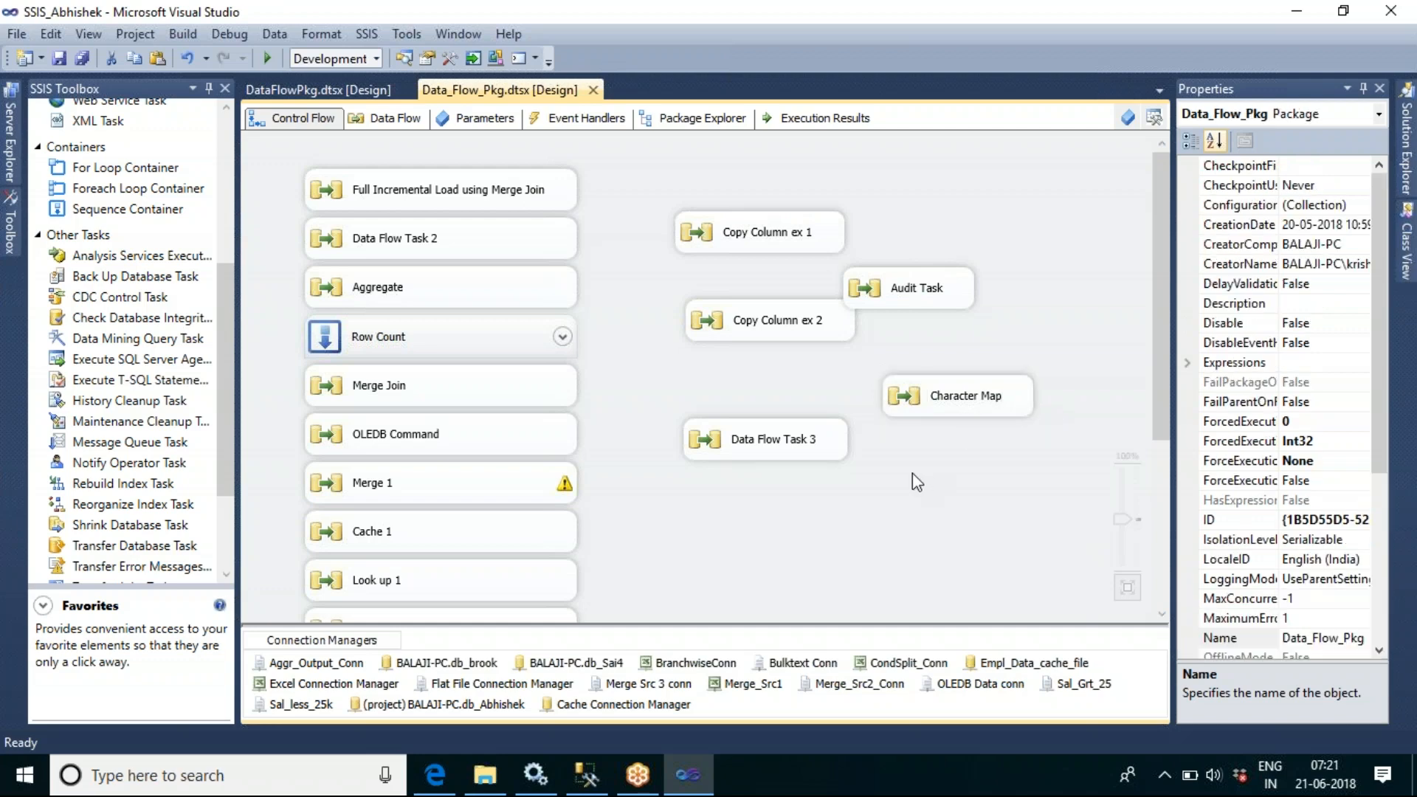
# Add a new Data Flow Task below the Character Map task in the control flow and open its data flow
pyautogui.click(230, 128)
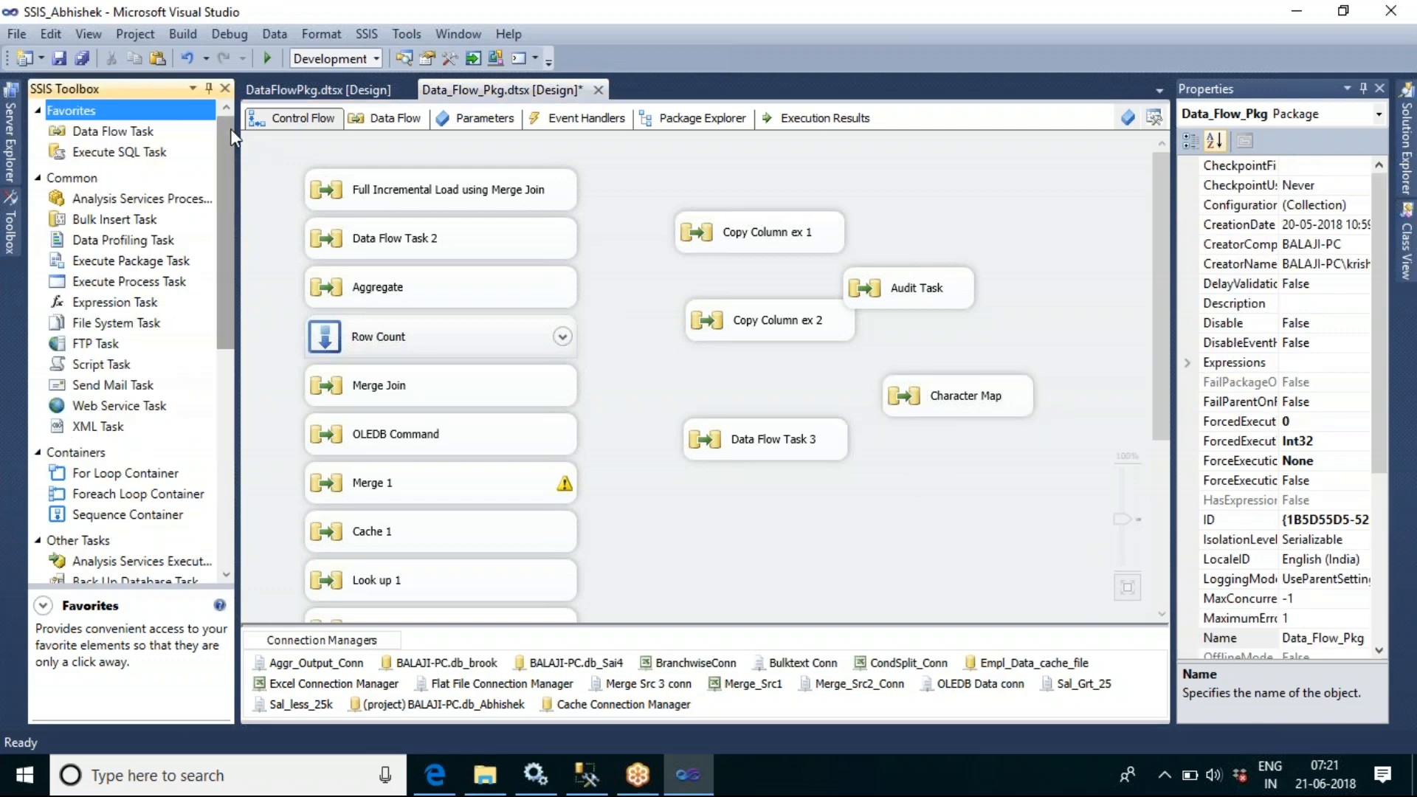
pyautogui.moveTo(120, 139); pyautogui.dragTo(821, 383)
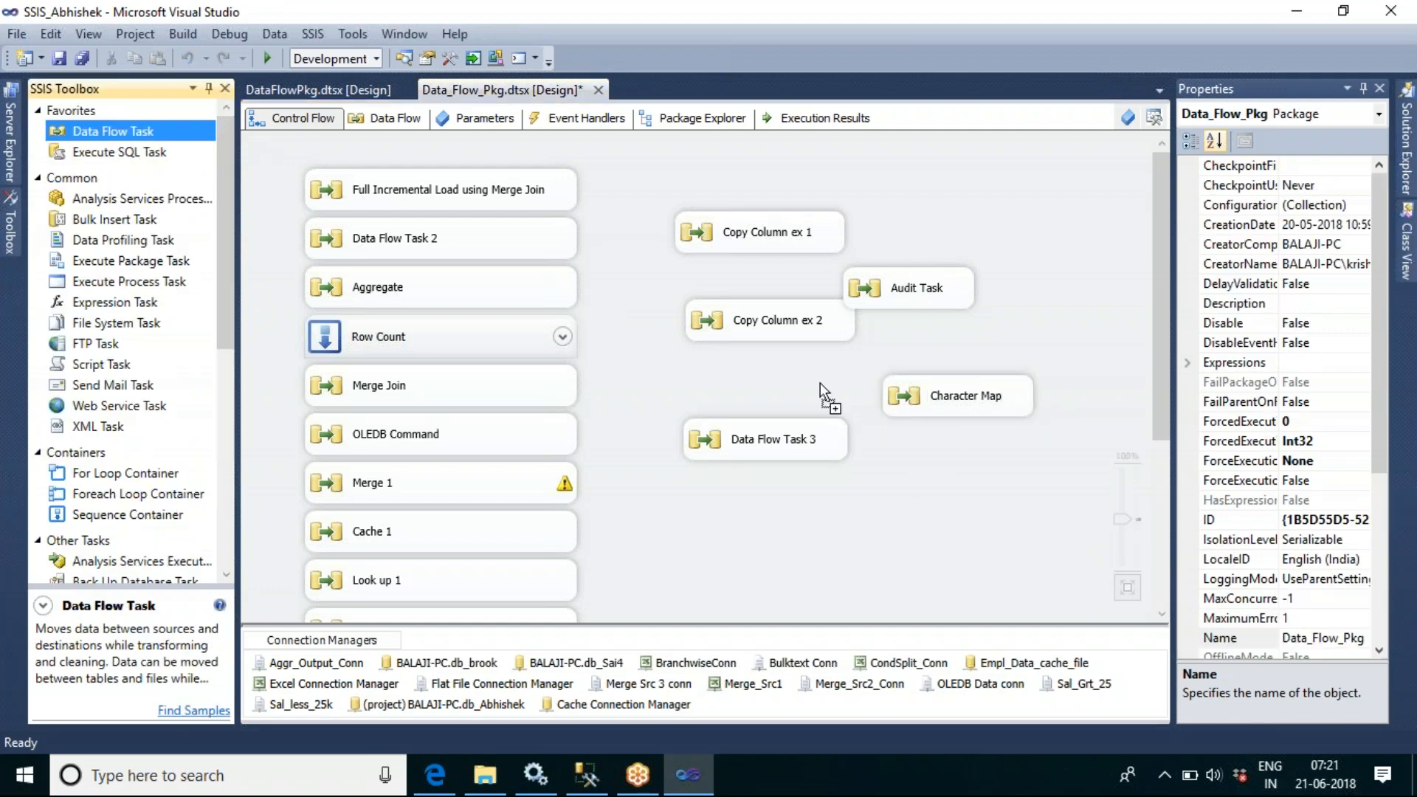
pyautogui.moveTo(862, 481); pyautogui.dragTo(862, 485)
pyautogui.doubleClick(937, 506)
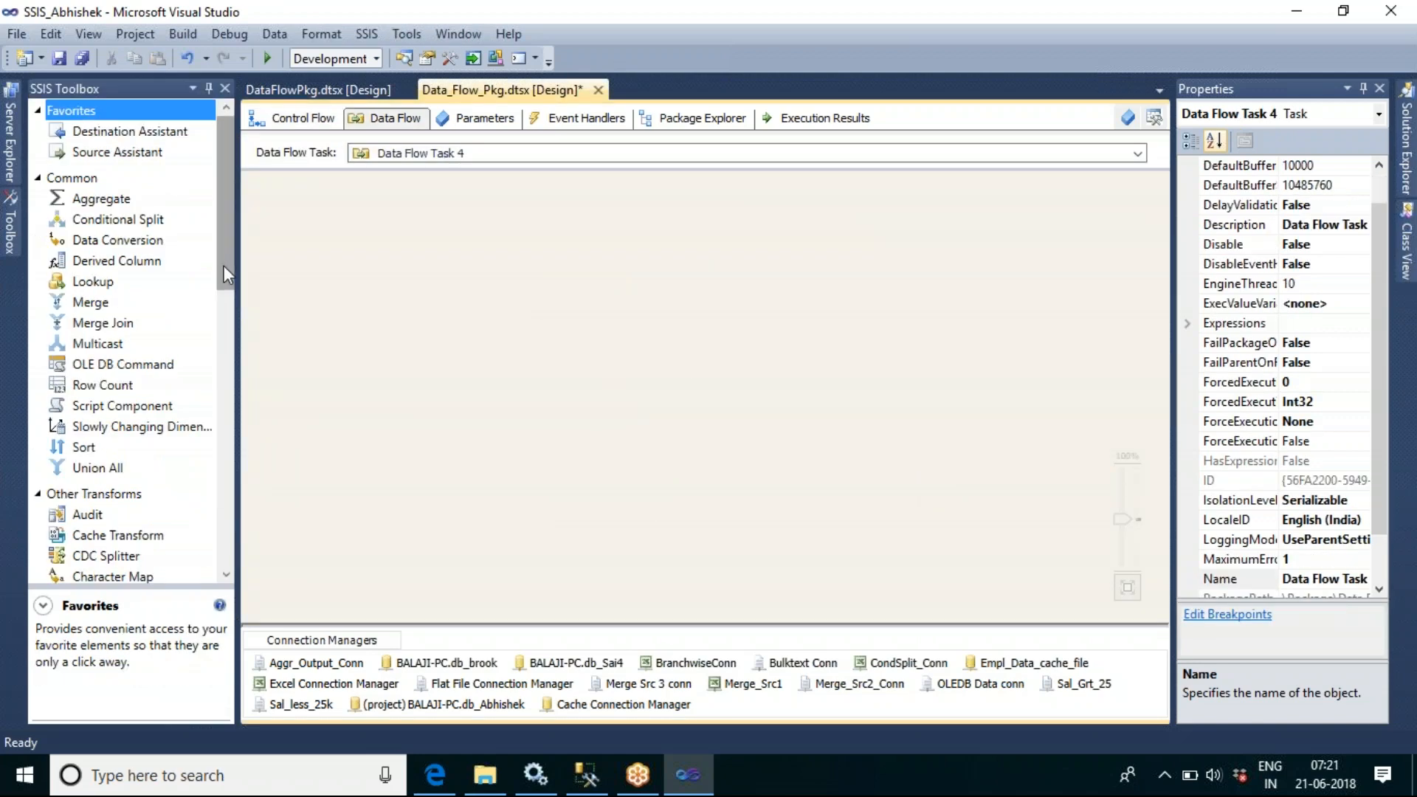
# Add a Percentage Sampling transformation to the empty data flow of Data Flow Task 4
pyautogui.click(225, 259)
pyautogui.moveTo(224, 259); pyautogui.dragTo(234, 339)
pyautogui.moveTo(235, 331); pyautogui.dragTo(242, 369)
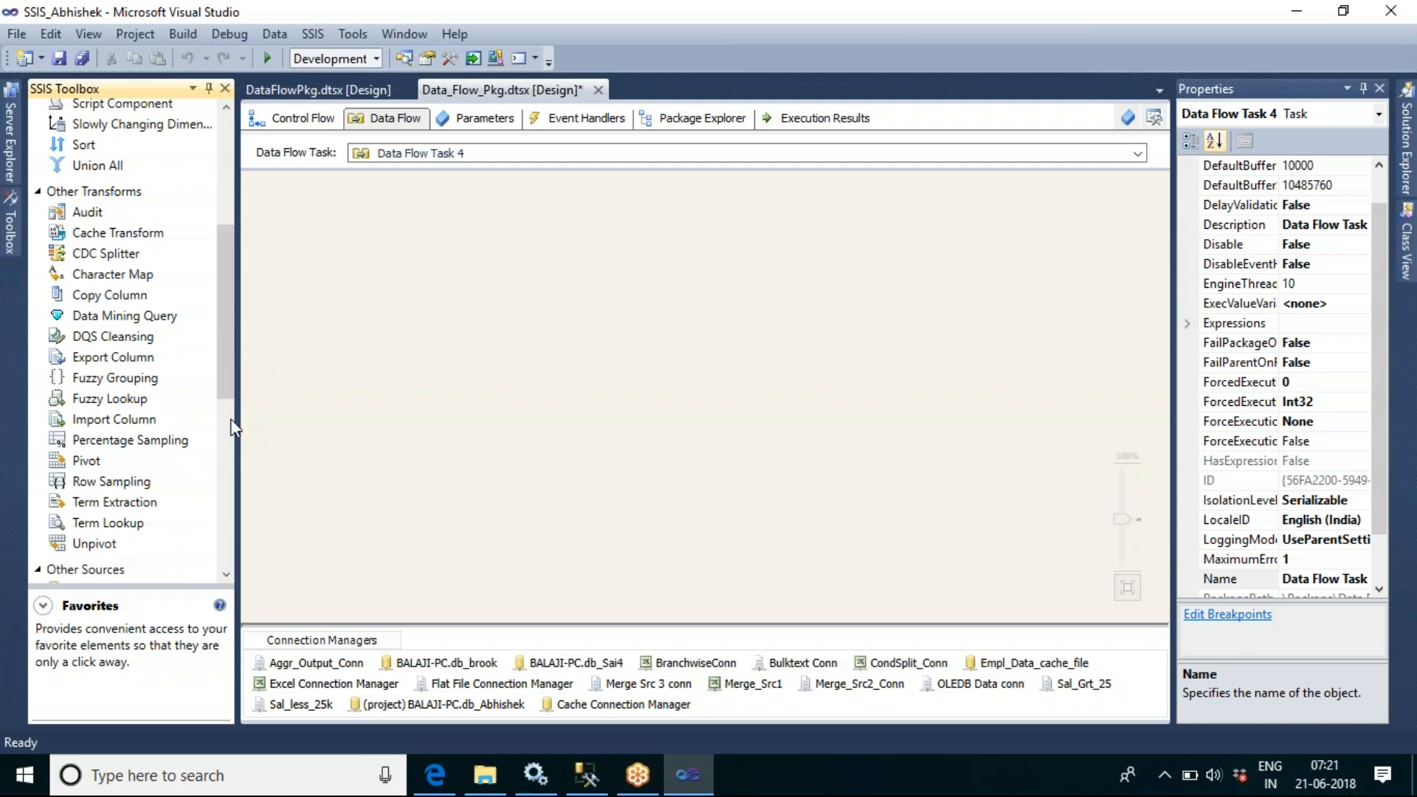
pyautogui.click(163, 453)
pyautogui.click(138, 489)
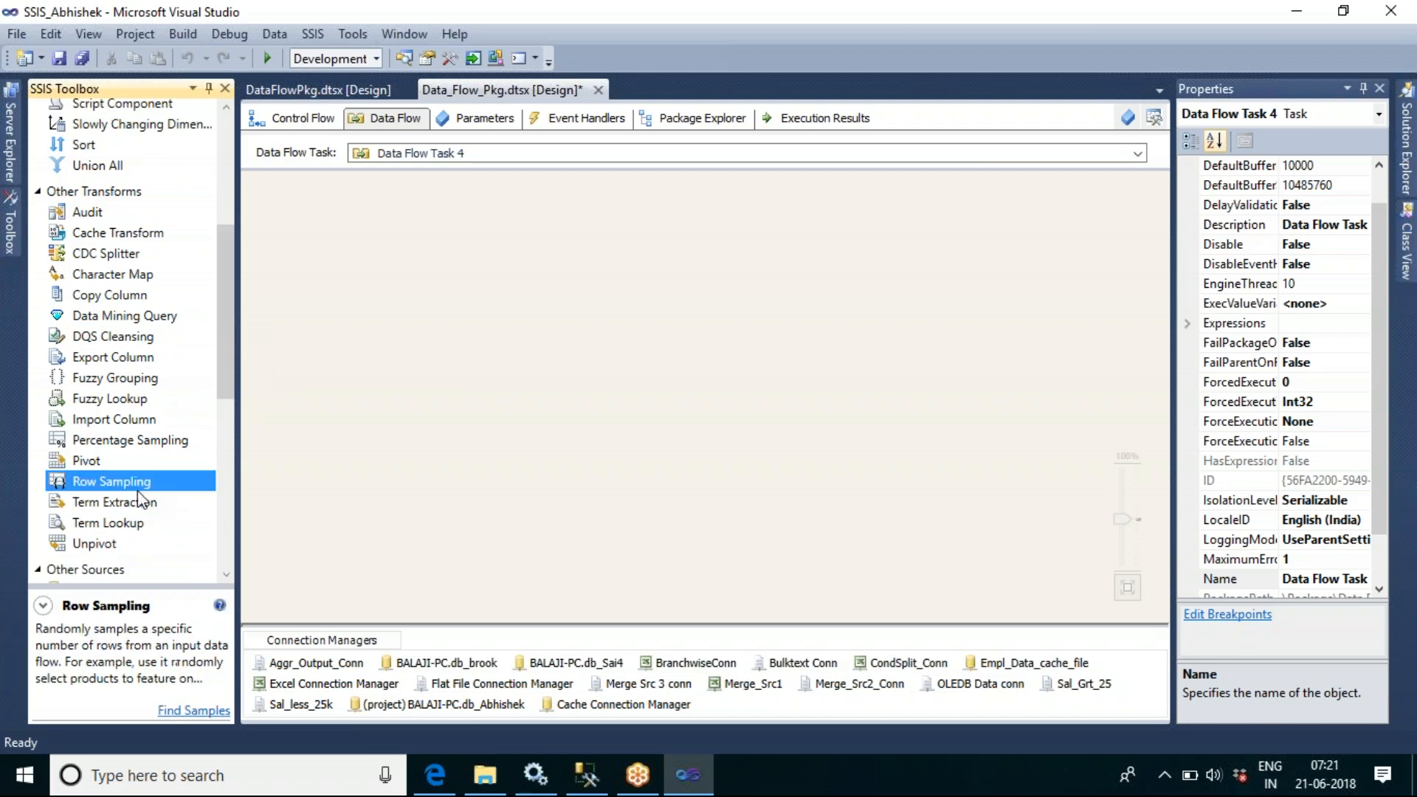
pyautogui.click(153, 447)
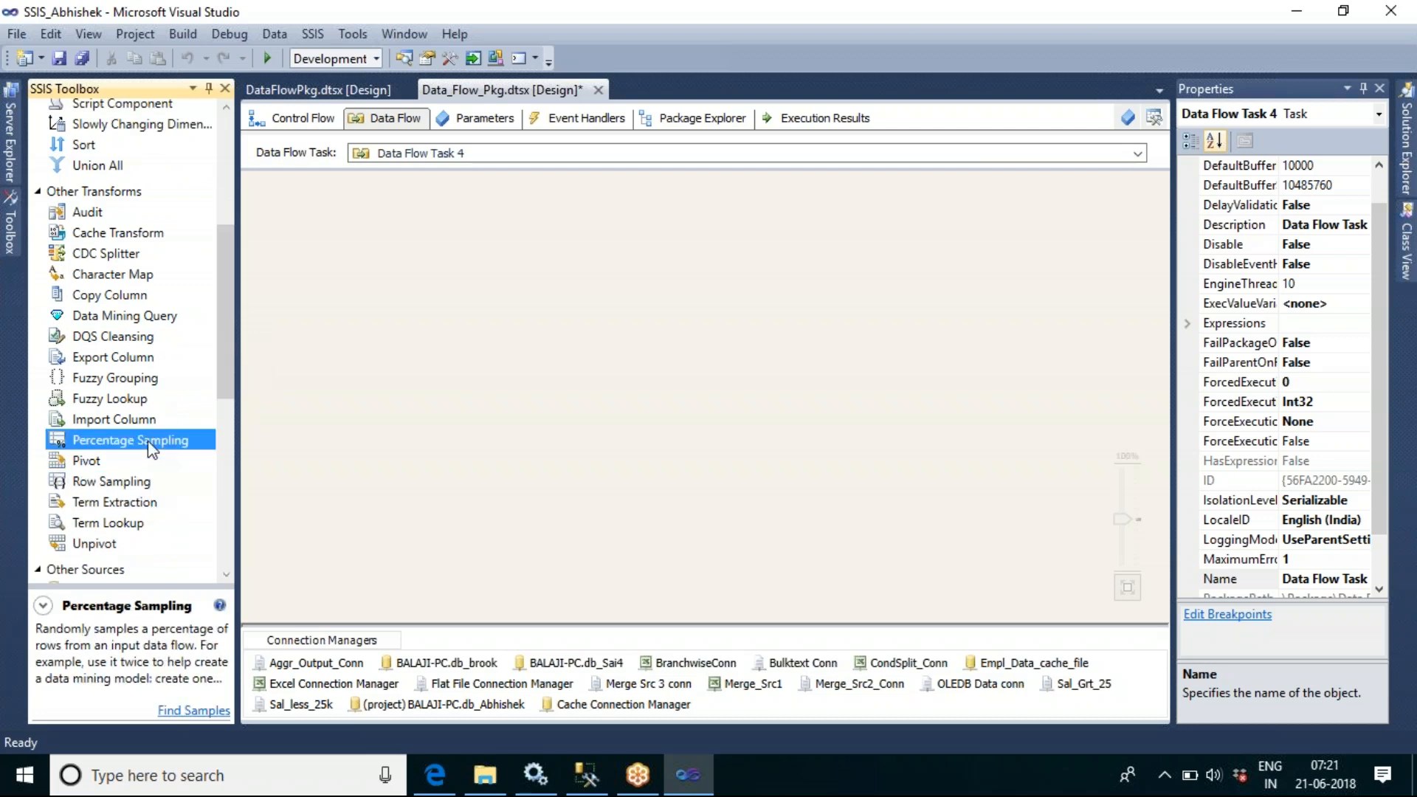
pyautogui.click(137, 480)
pyautogui.moveTo(151, 439); pyautogui.dragTo(597, 267)
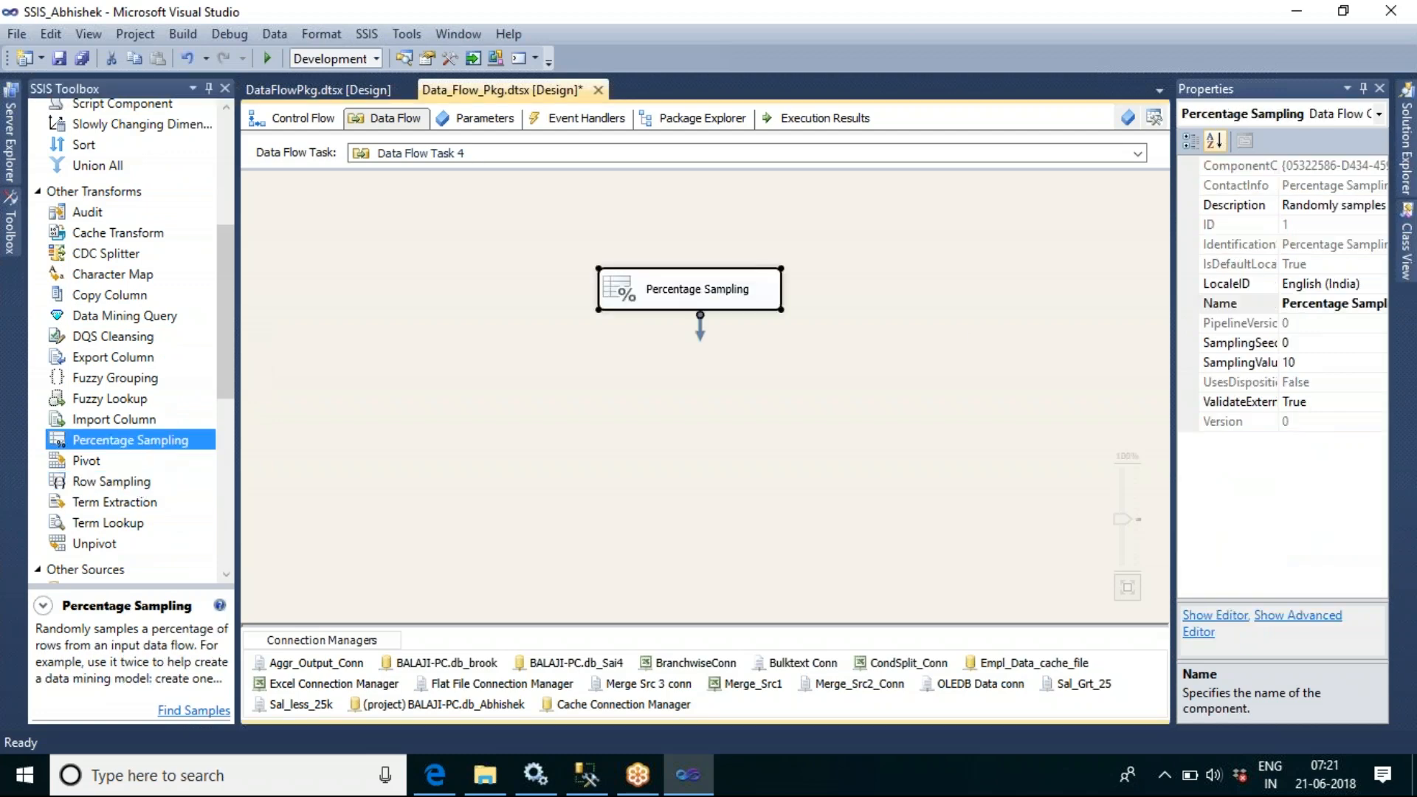
pyautogui.click(1000, 340)
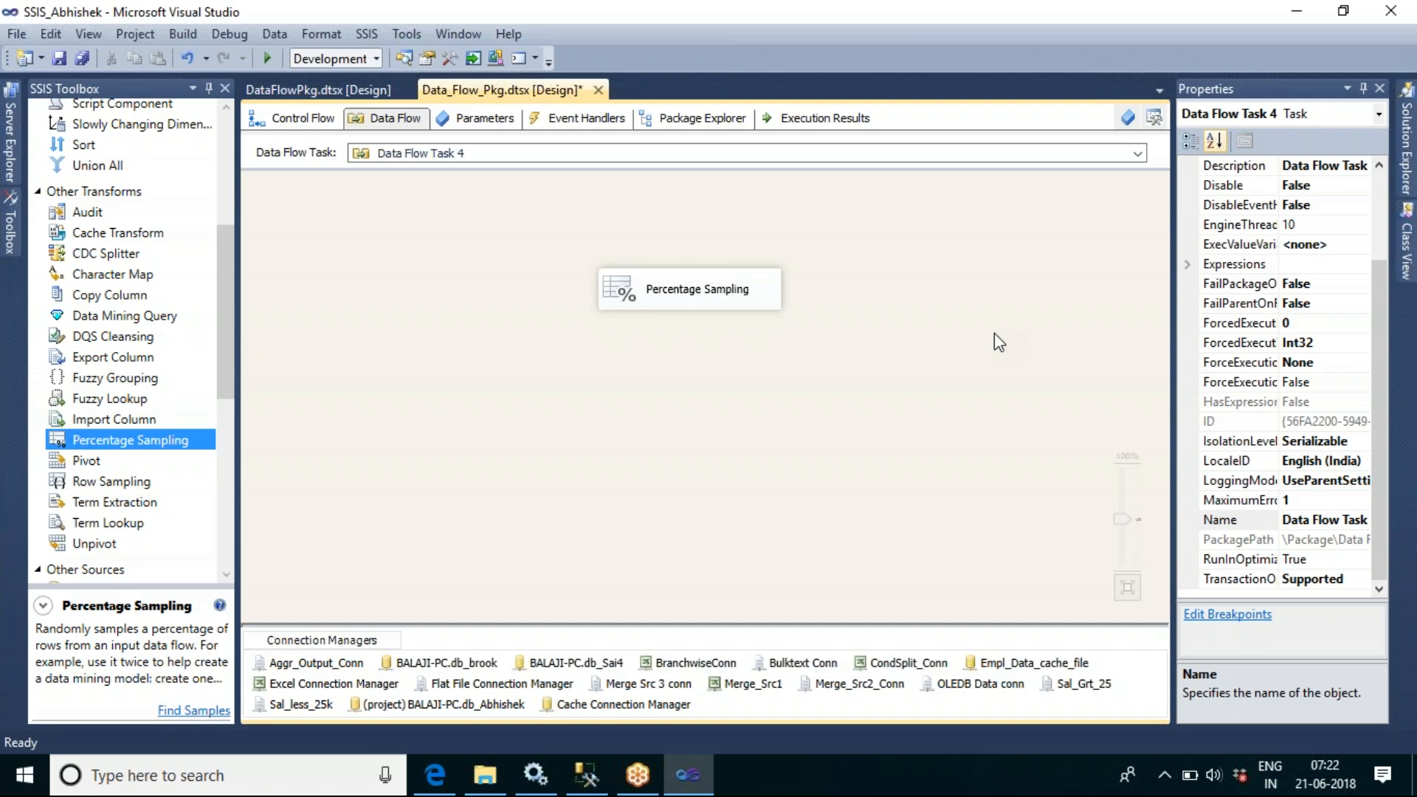
# Review the data flows of Data Flow Task 2 and Aggregate, and return to the data flow of Data Flow Task 4
pyautogui.click(327, 120)
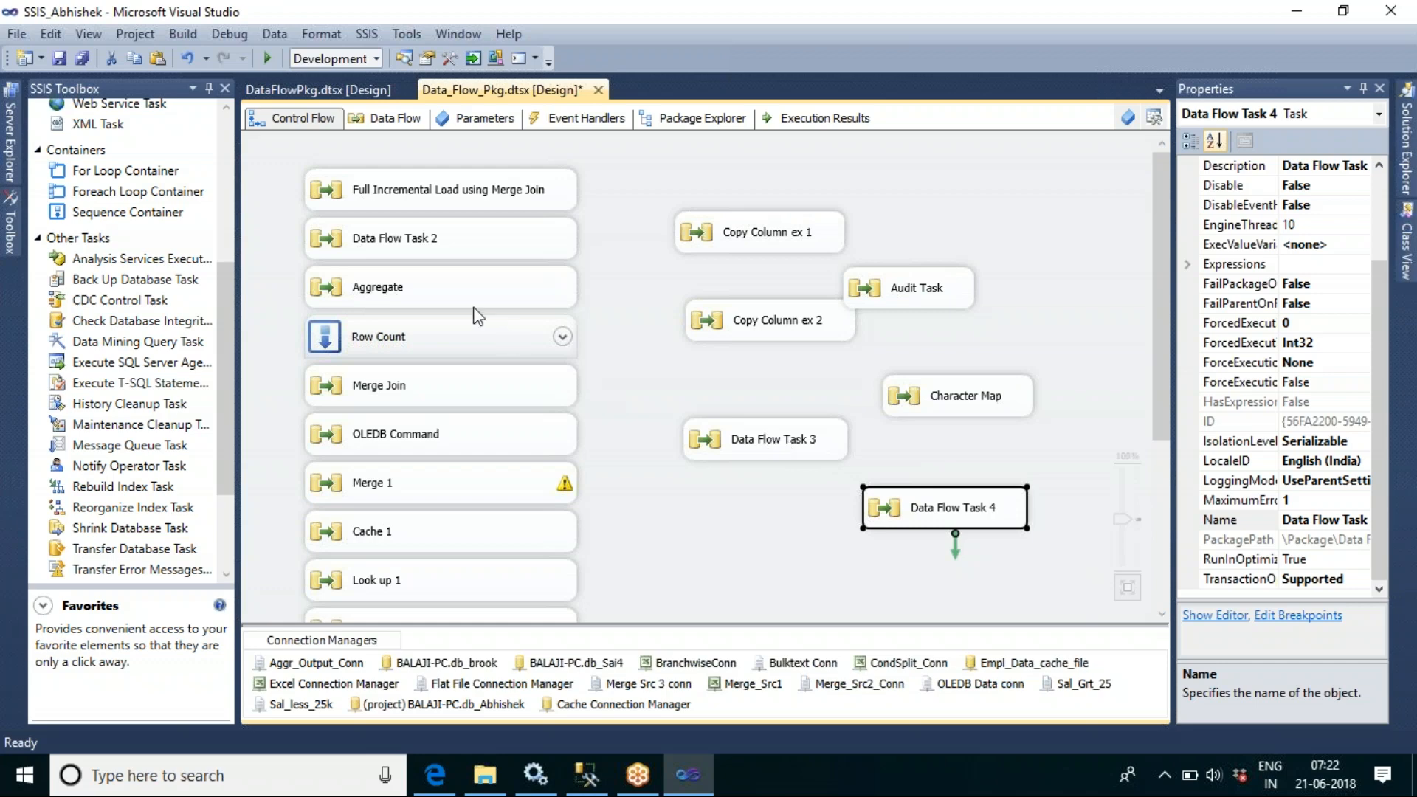
pyautogui.doubleClick(458, 256)
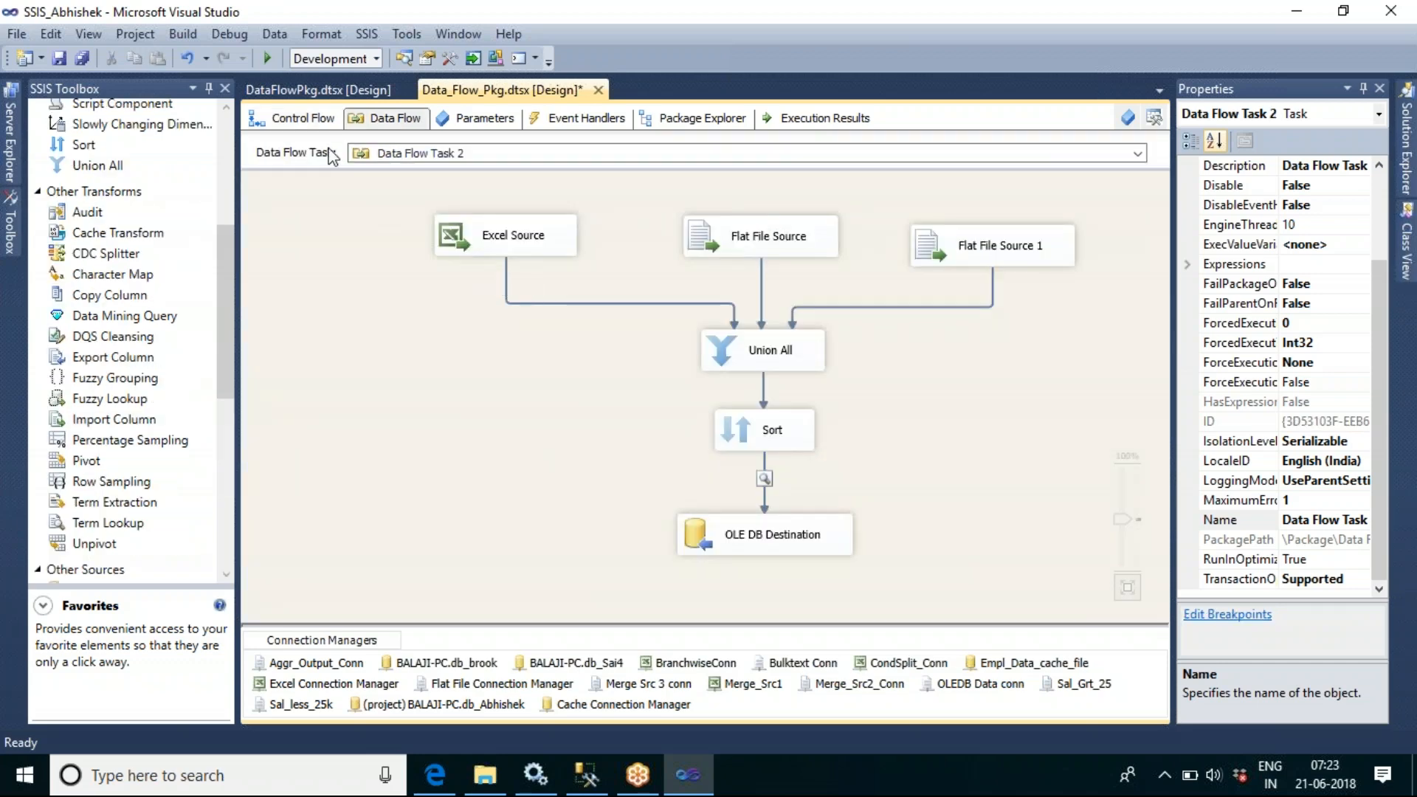
pyautogui.click(310, 119)
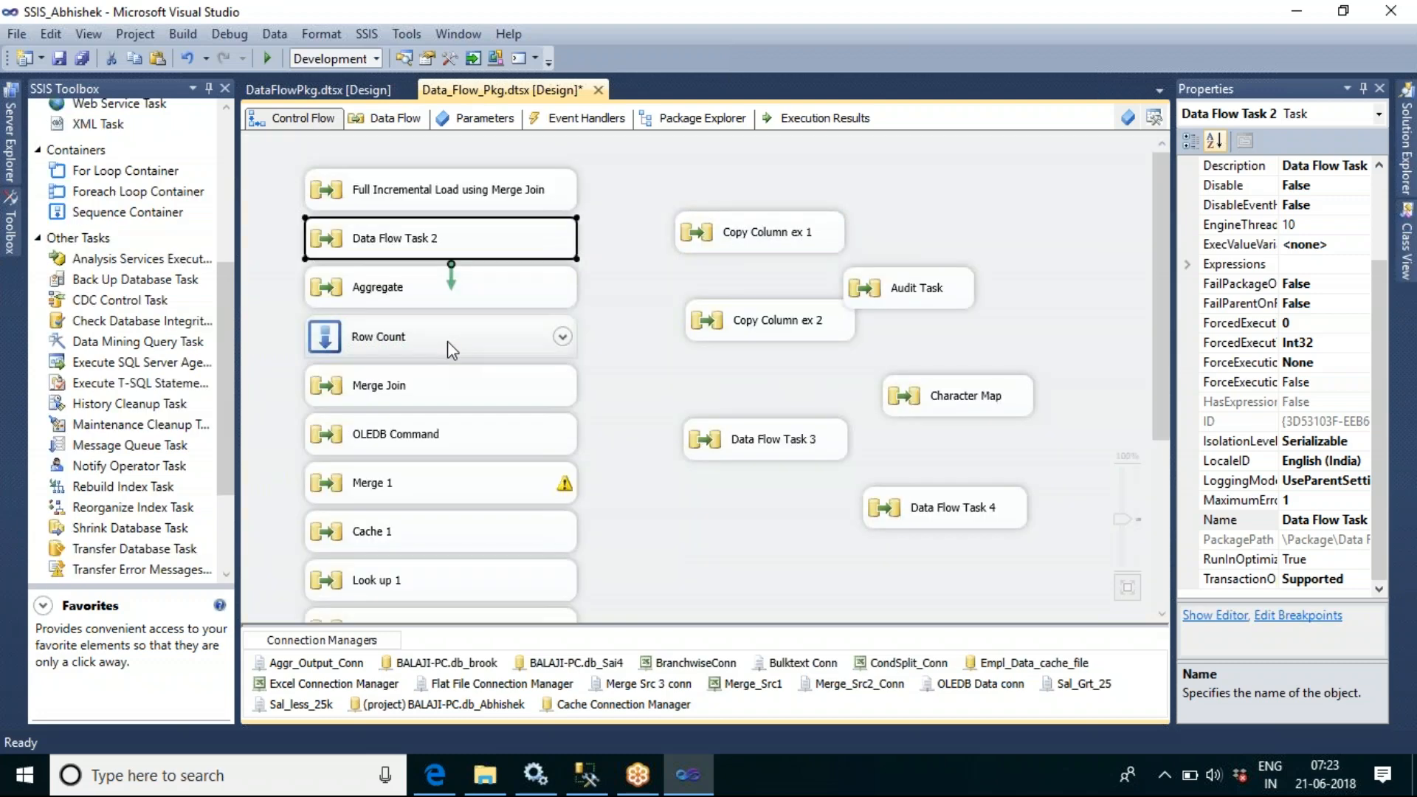
pyautogui.doubleClick(436, 291)
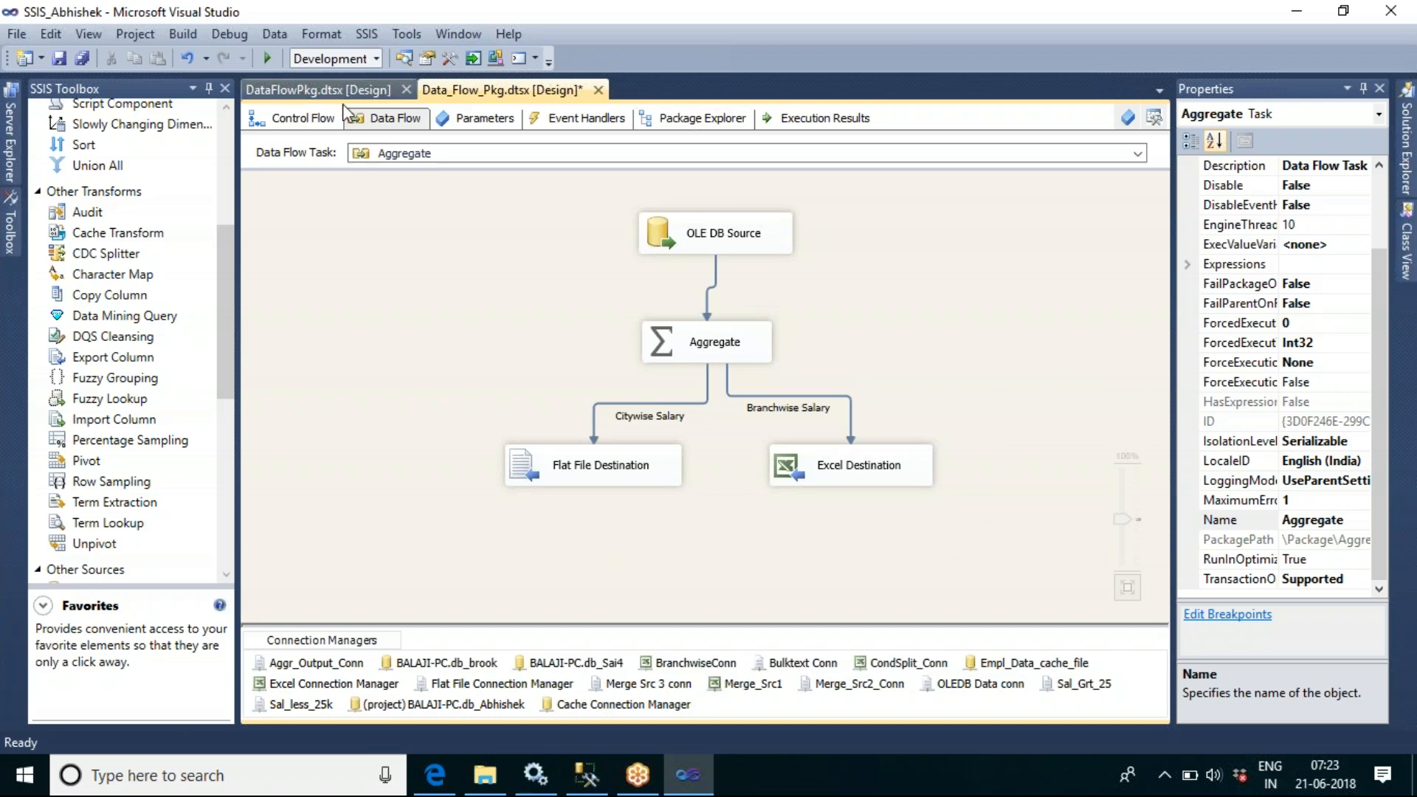
pyautogui.click(303, 118)
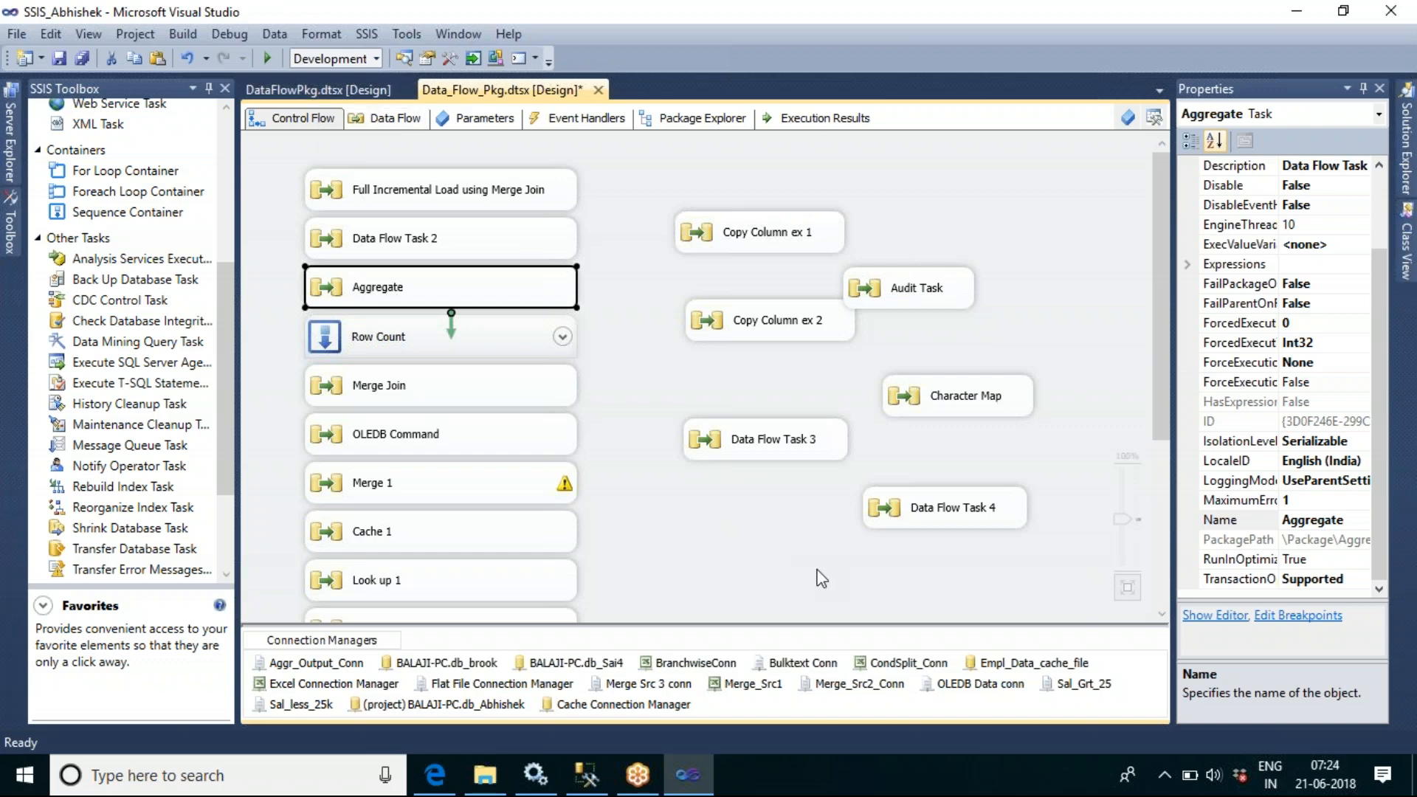
pyautogui.click(783, 535)
pyautogui.doubleClick(954, 506)
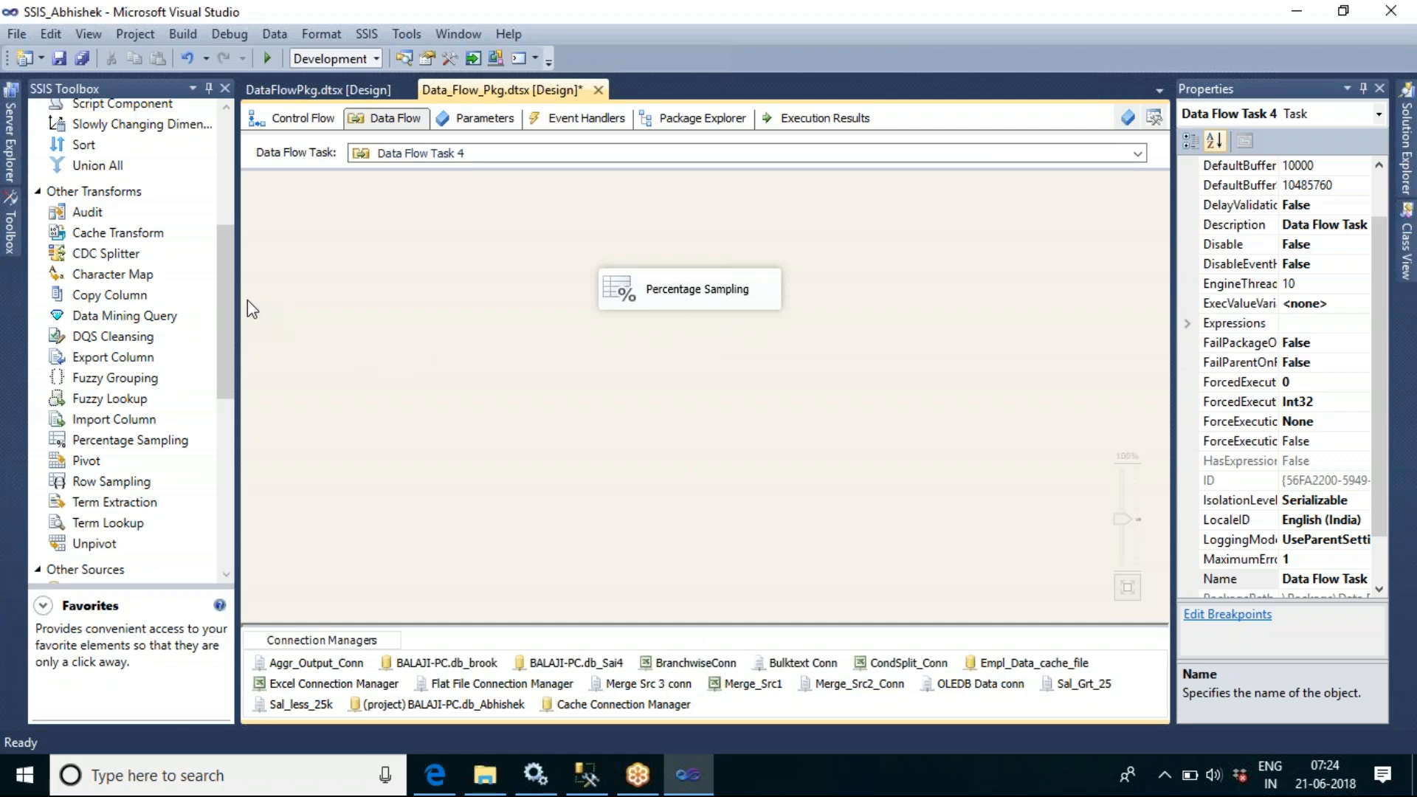
# Add a Flat File Source above the Percentage Sampling transformation and open its editor
pyautogui.moveTo(229, 292); pyautogui.dragTo(496, 213)
pyautogui.moveTo(657, 285); pyautogui.dragTo(549, 362)
pyautogui.doubleClick(564, 246)
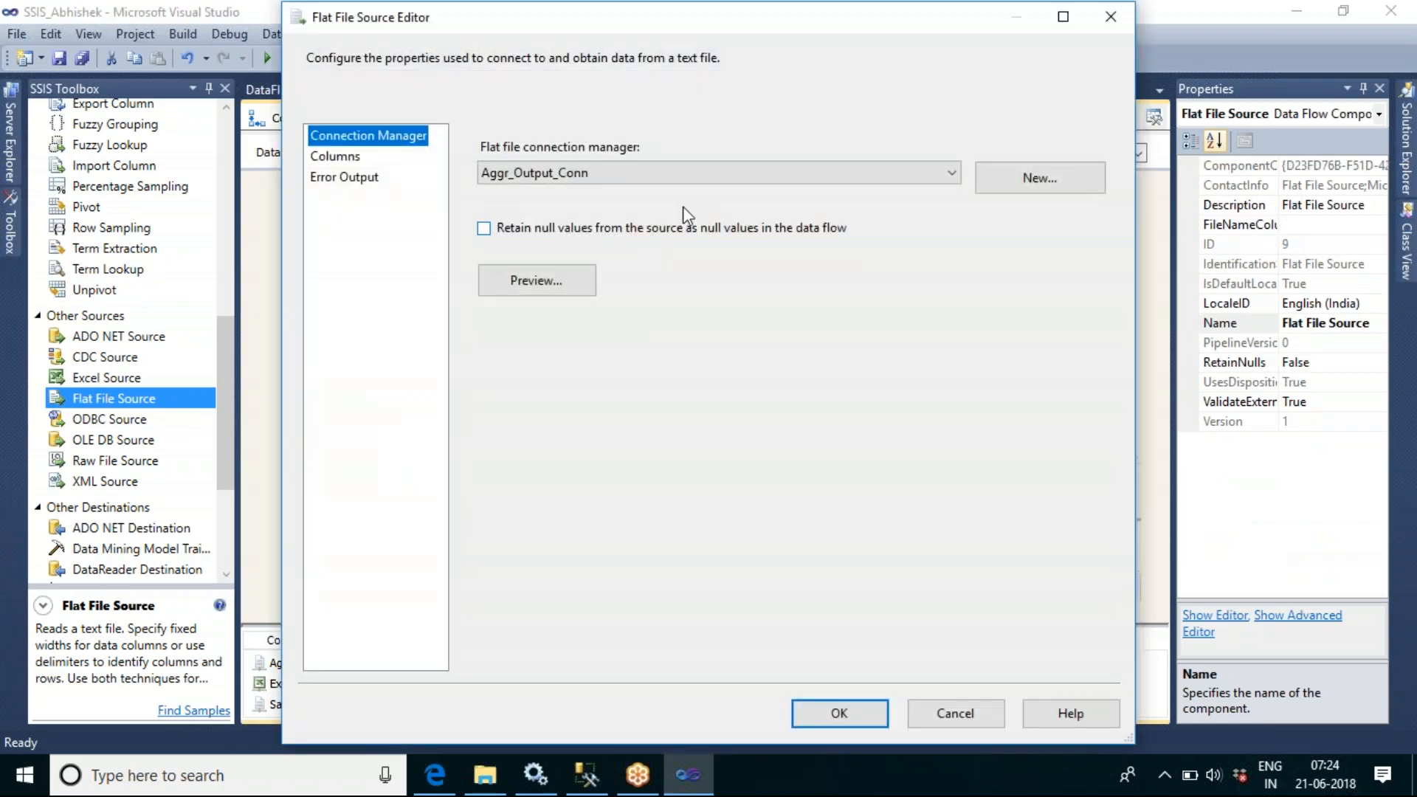
# Set the flat file source's connection manager to Bulktext Conn, previewing its sample rows before accepting the editor
pyautogui.click(679, 167)
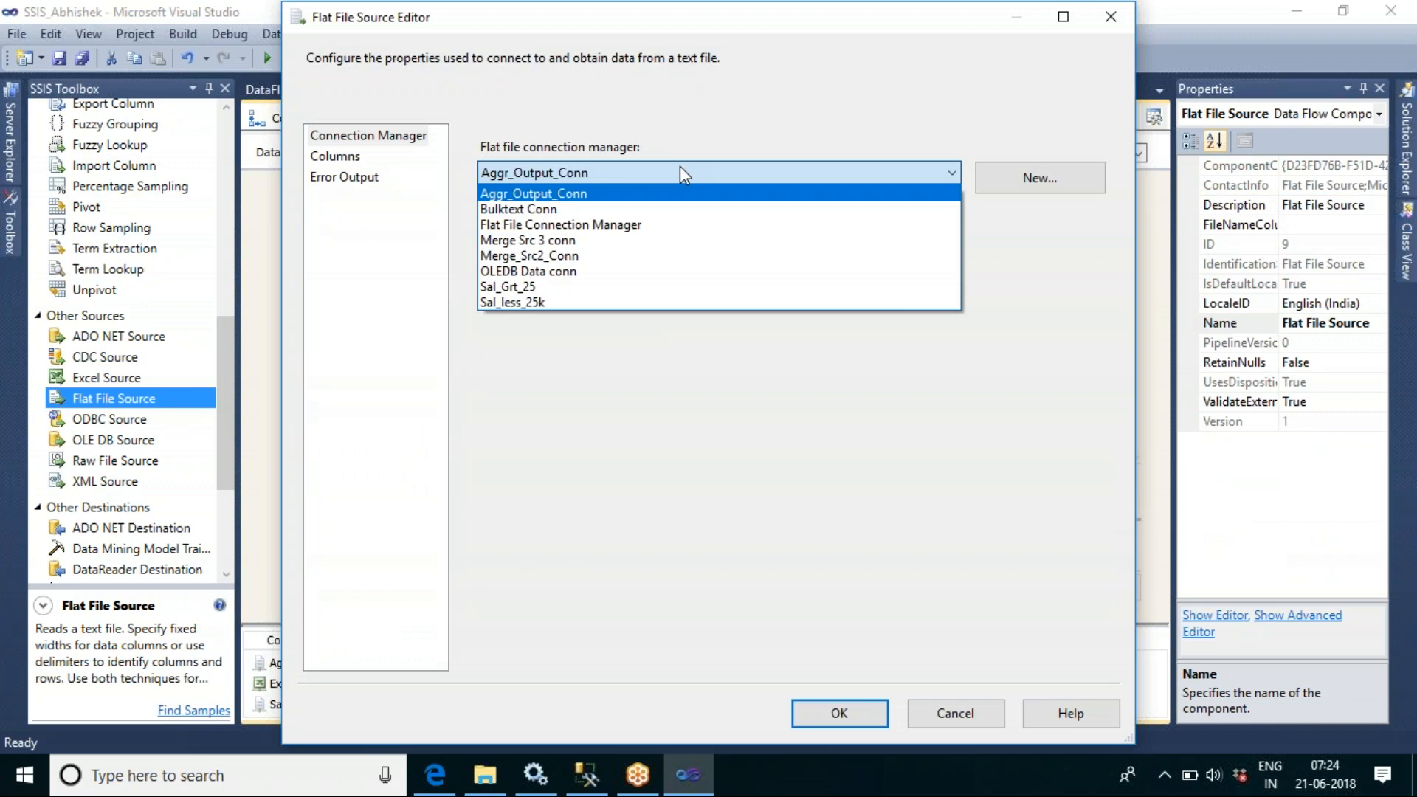
pyautogui.click(583, 209)
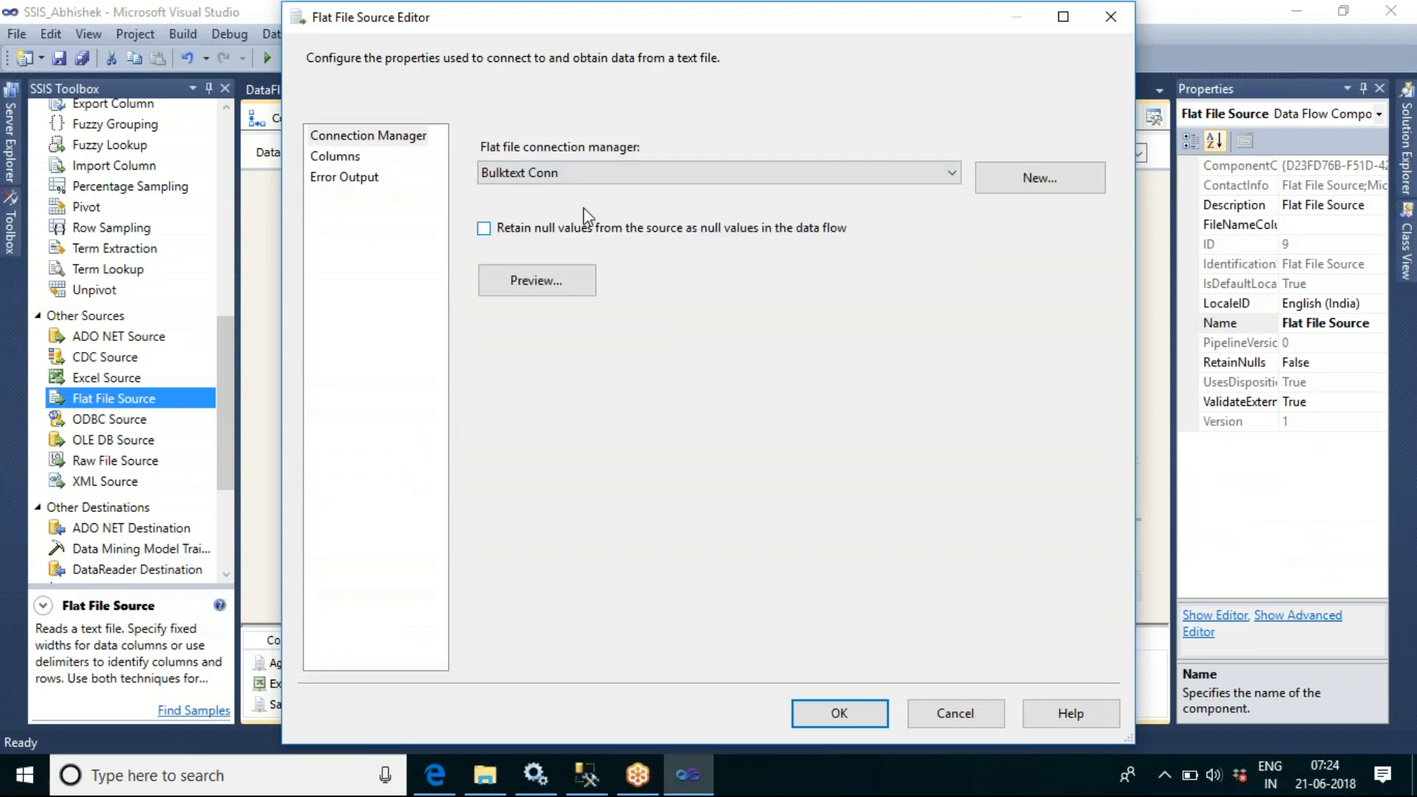
pyautogui.click(551, 290)
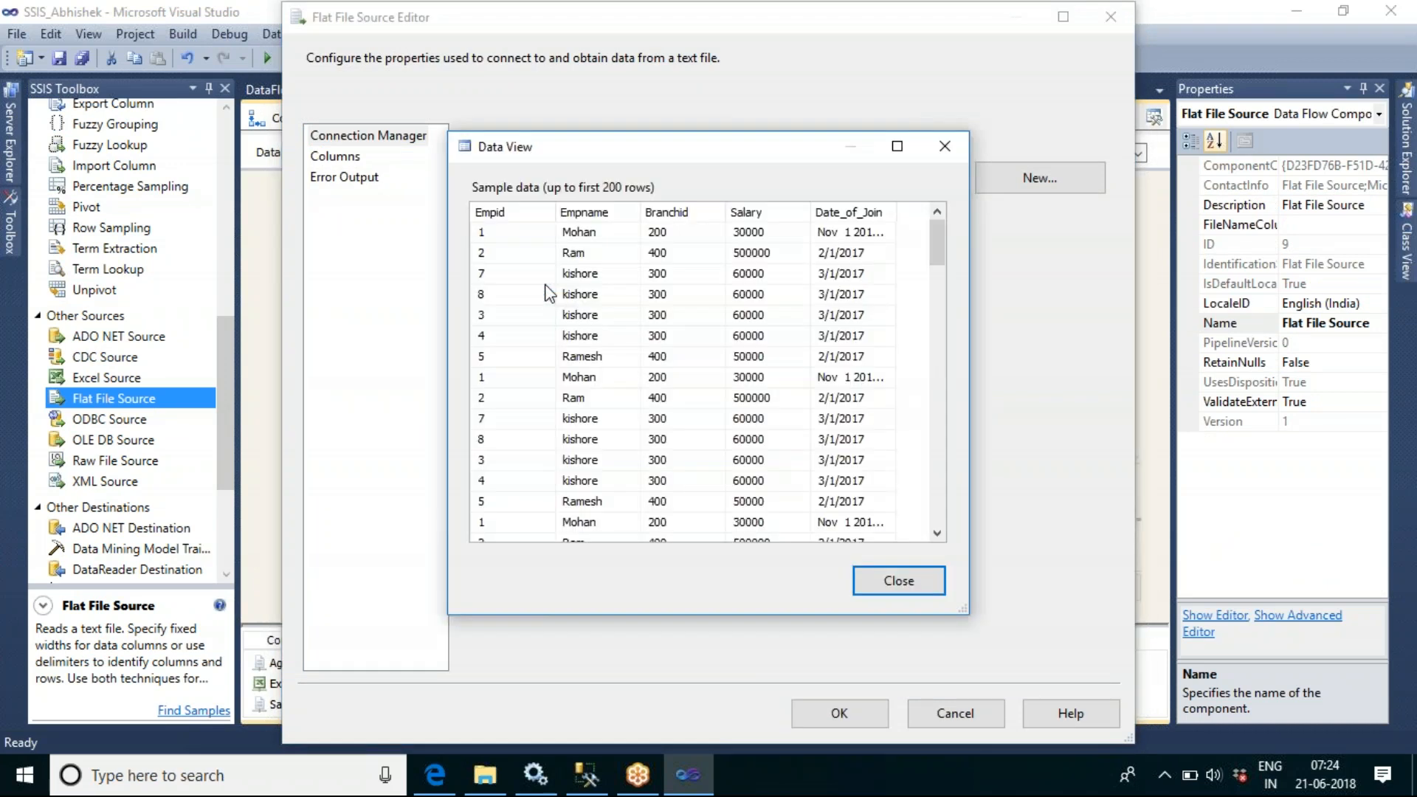
pyautogui.moveTo(937, 237); pyautogui.dragTo(977, 201)
pyautogui.click(898, 581)
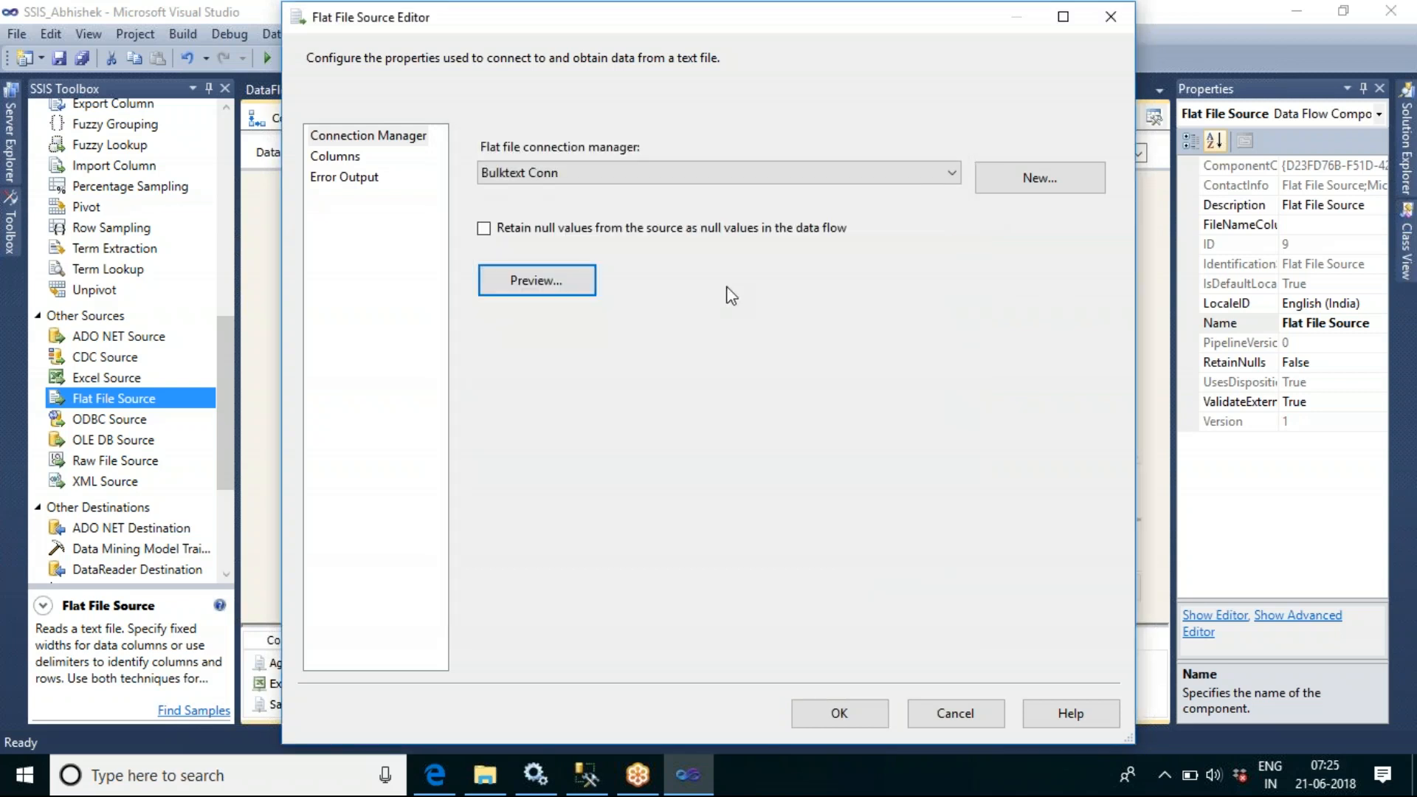
pyautogui.click(856, 713)
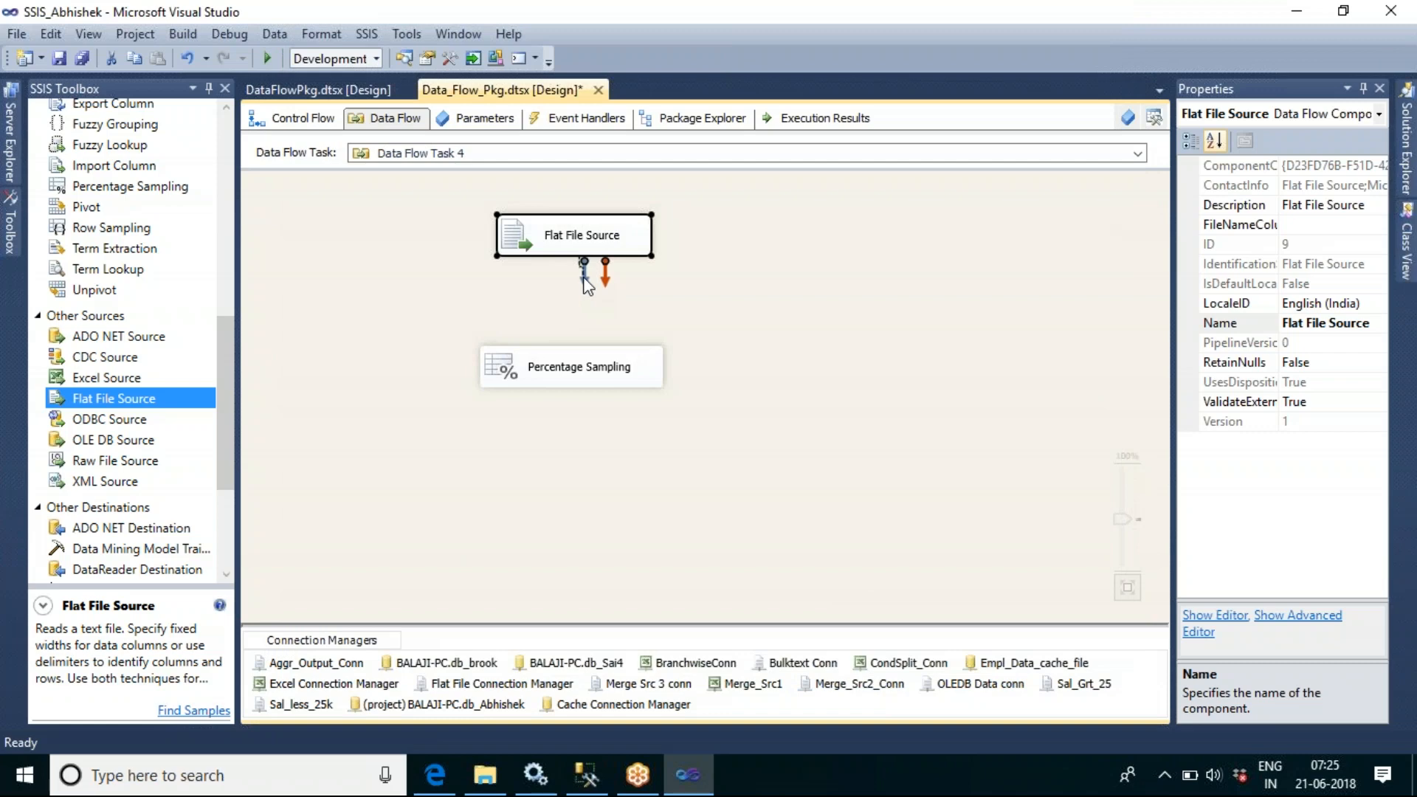
# Connect the Flat File Source to Percentage Sampling and set its percentage of rows to 5, keeping the default output names
pyautogui.moveTo(579, 362); pyautogui.dragTo(580, 366)
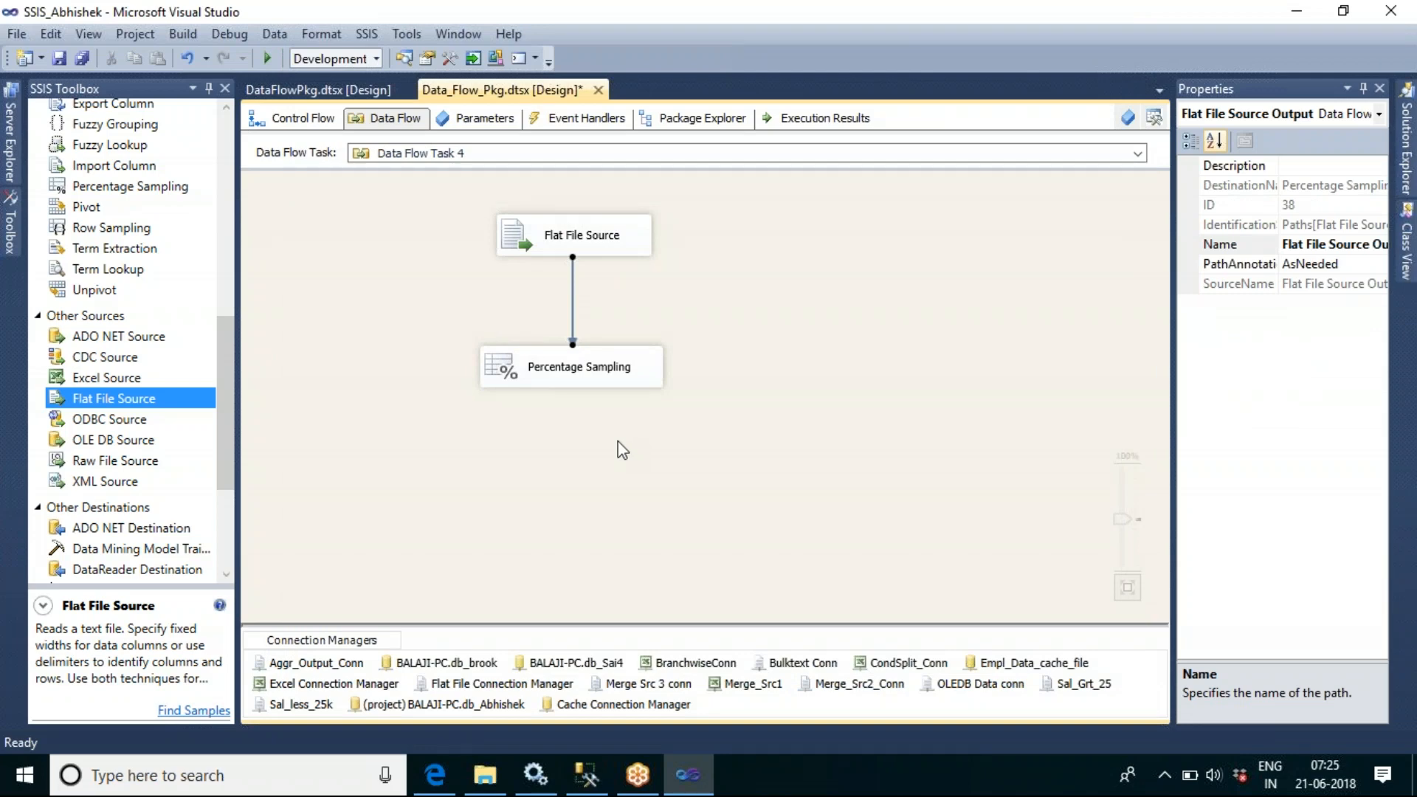
pyautogui.moveTo(588, 376); pyautogui.dragTo(587, 332)
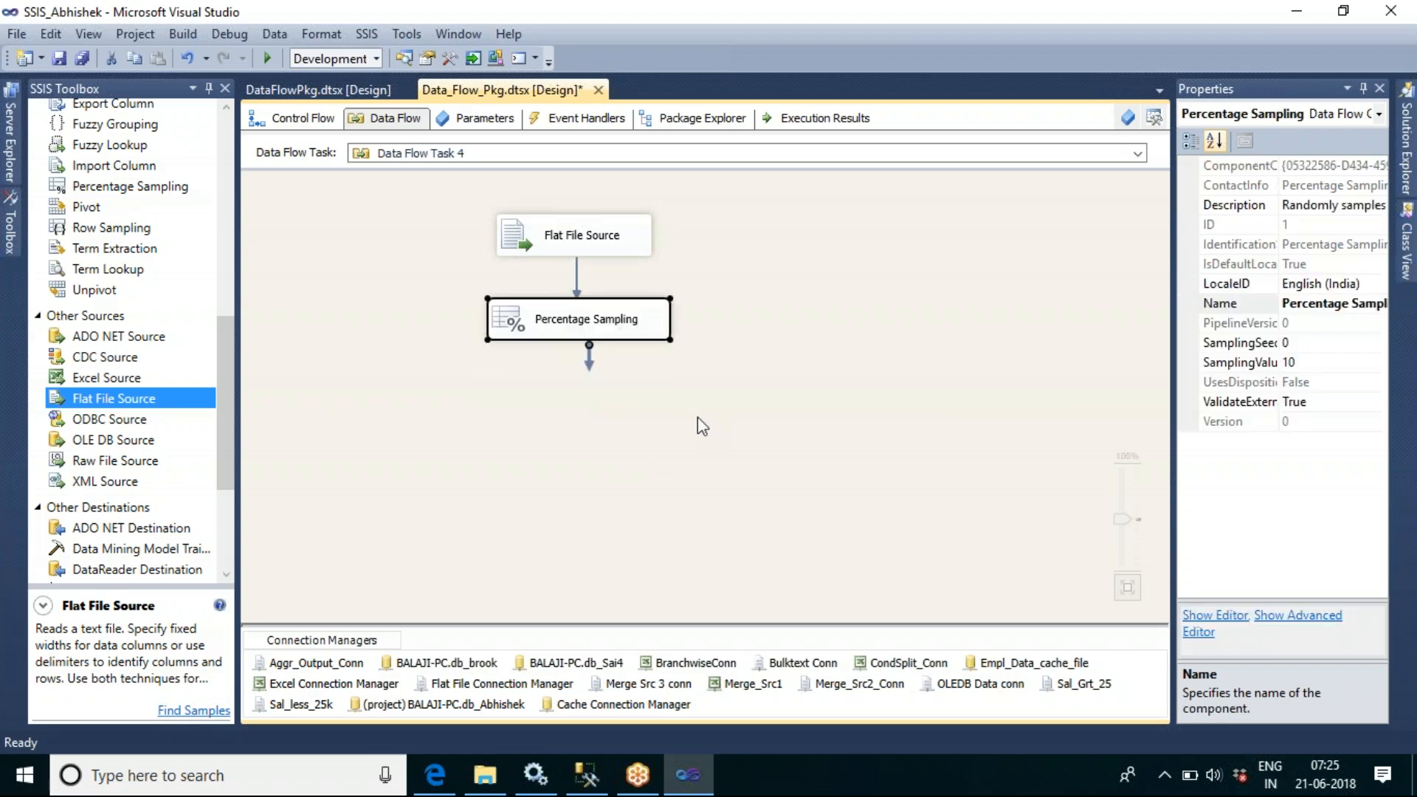
pyautogui.doubleClick(587, 332)
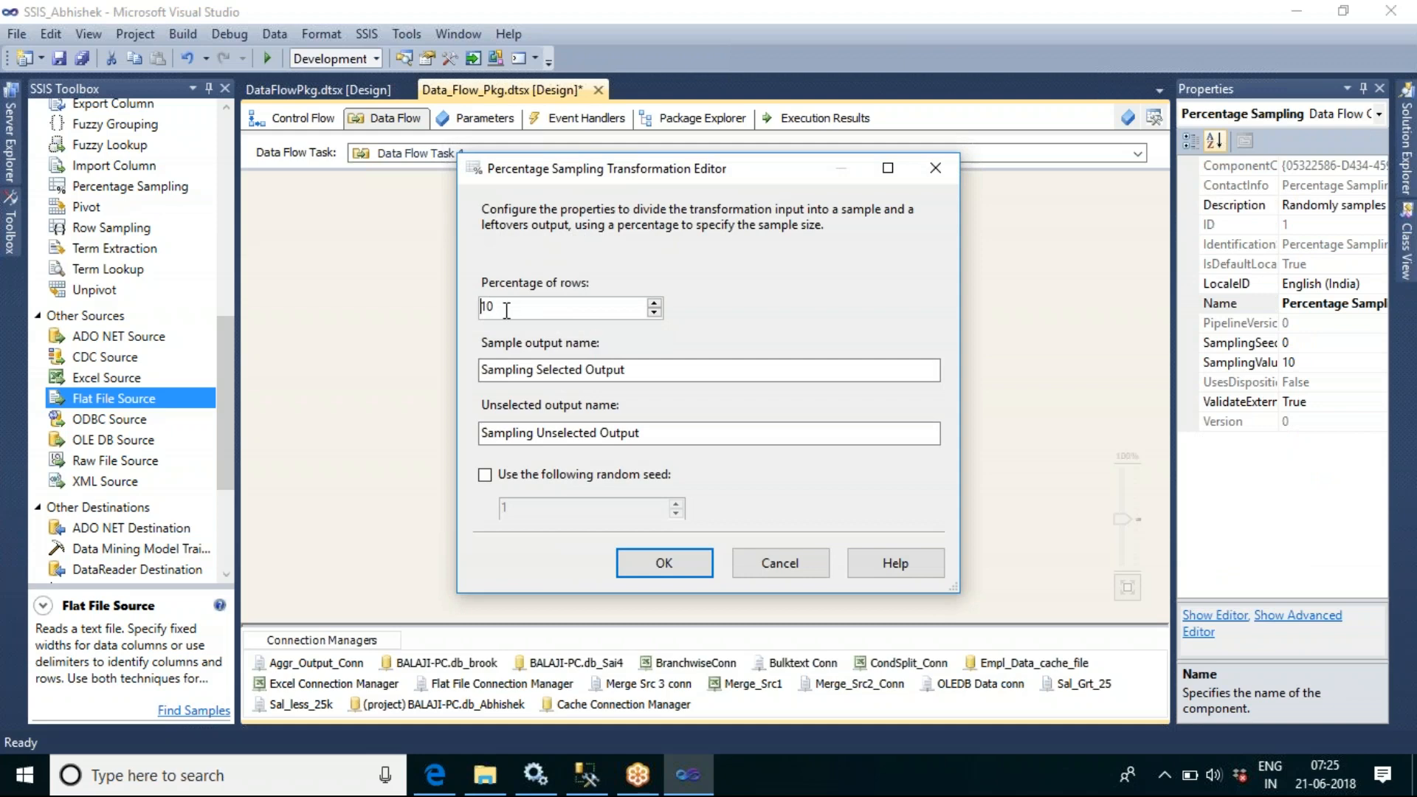
pyautogui.press('BackSpace')
pyautogui.press('BackSpace')
pyautogui.write('5')
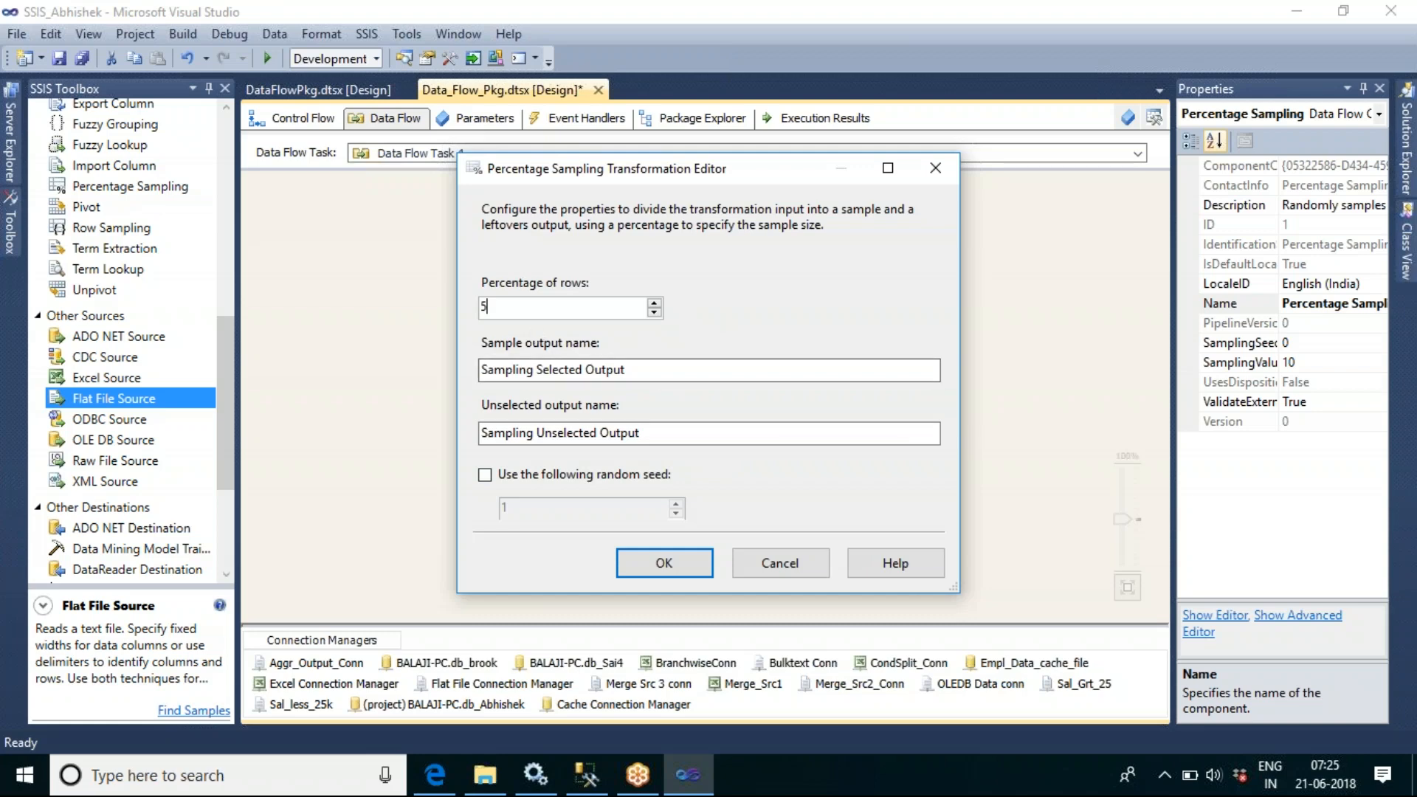
pyautogui.moveTo(626, 370); pyautogui.dragTo(476, 371)
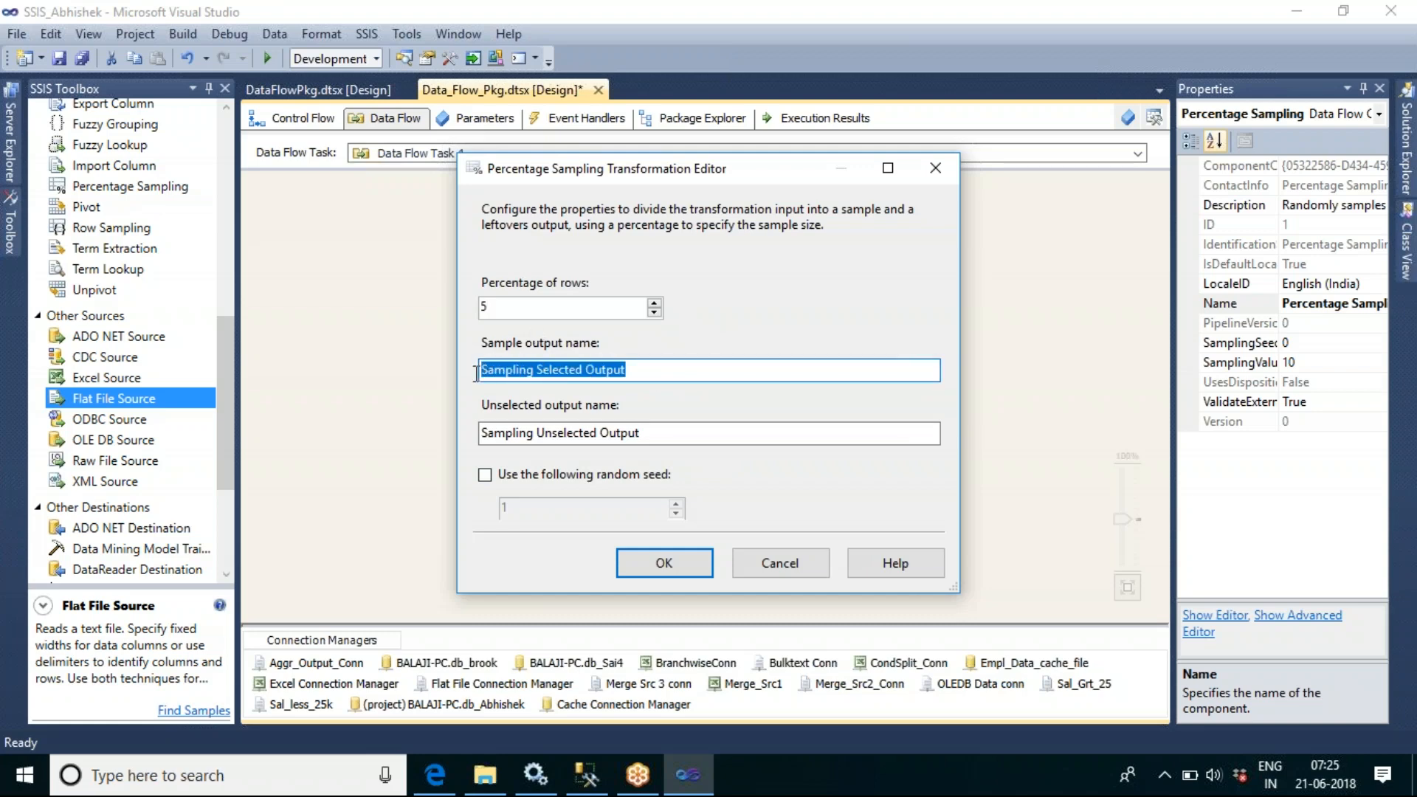
pyautogui.moveTo(922, 434); pyautogui.dragTo(478, 439)
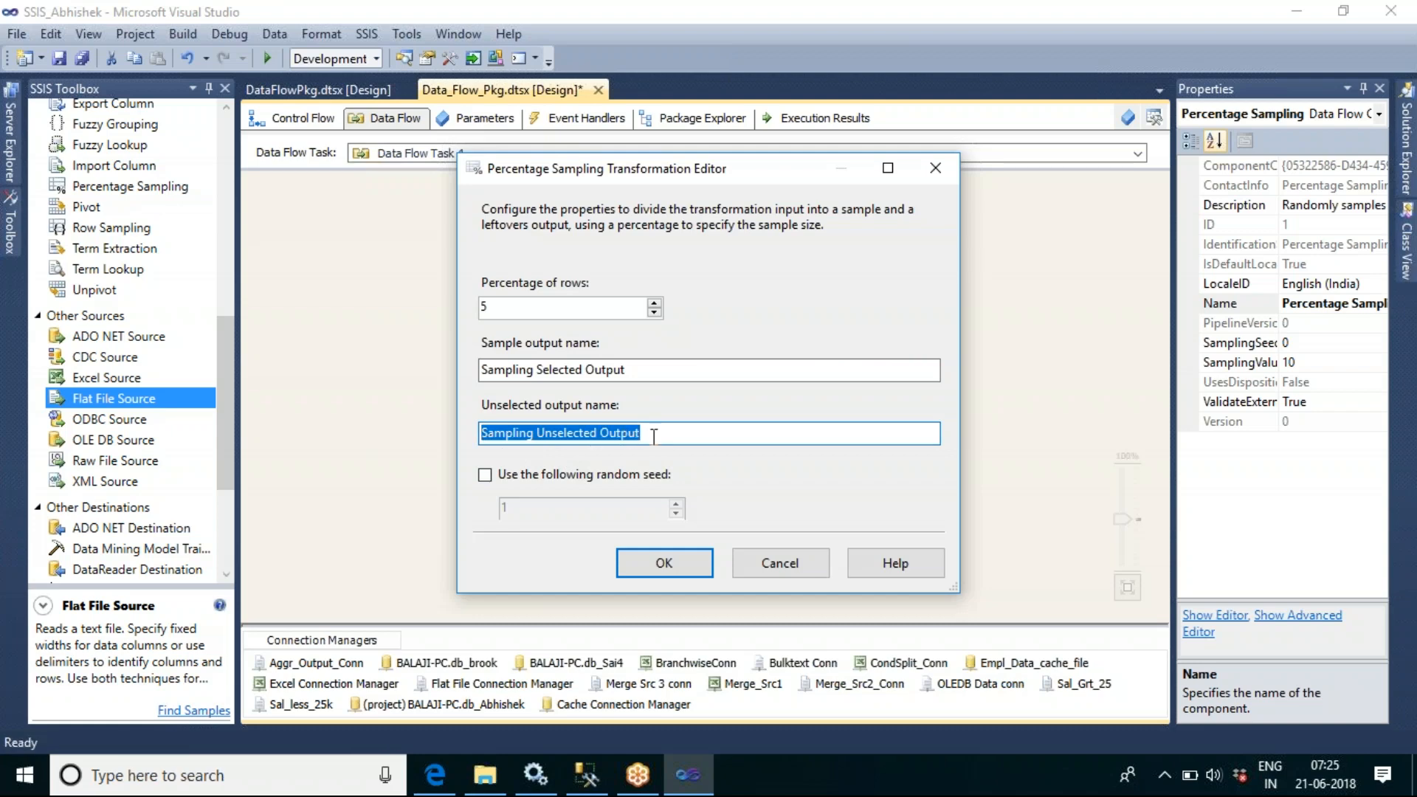
pyautogui.click(675, 562)
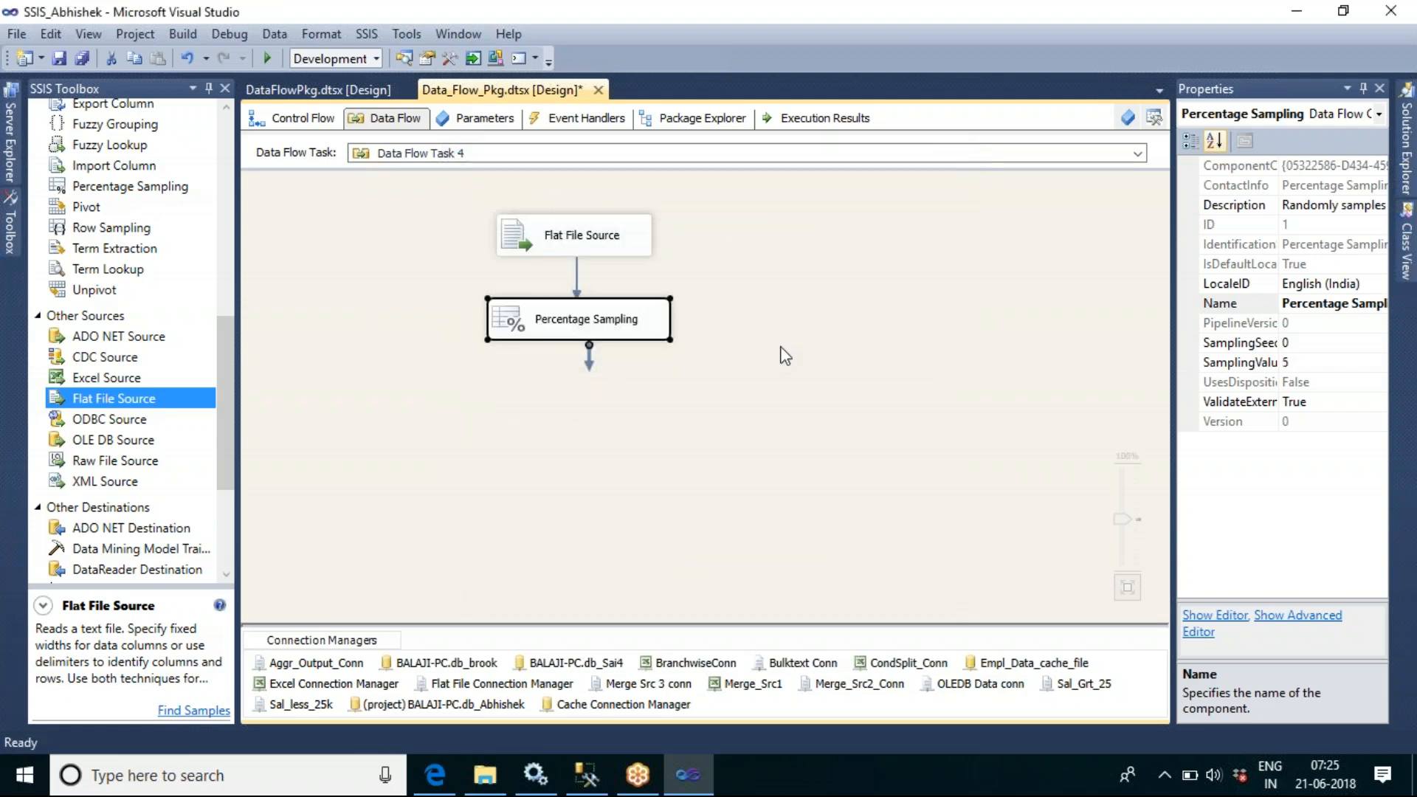
# Add an Audit transformation below Percentage Sampling and connect the Sampling Selected Output to it
pyautogui.click(782, 336)
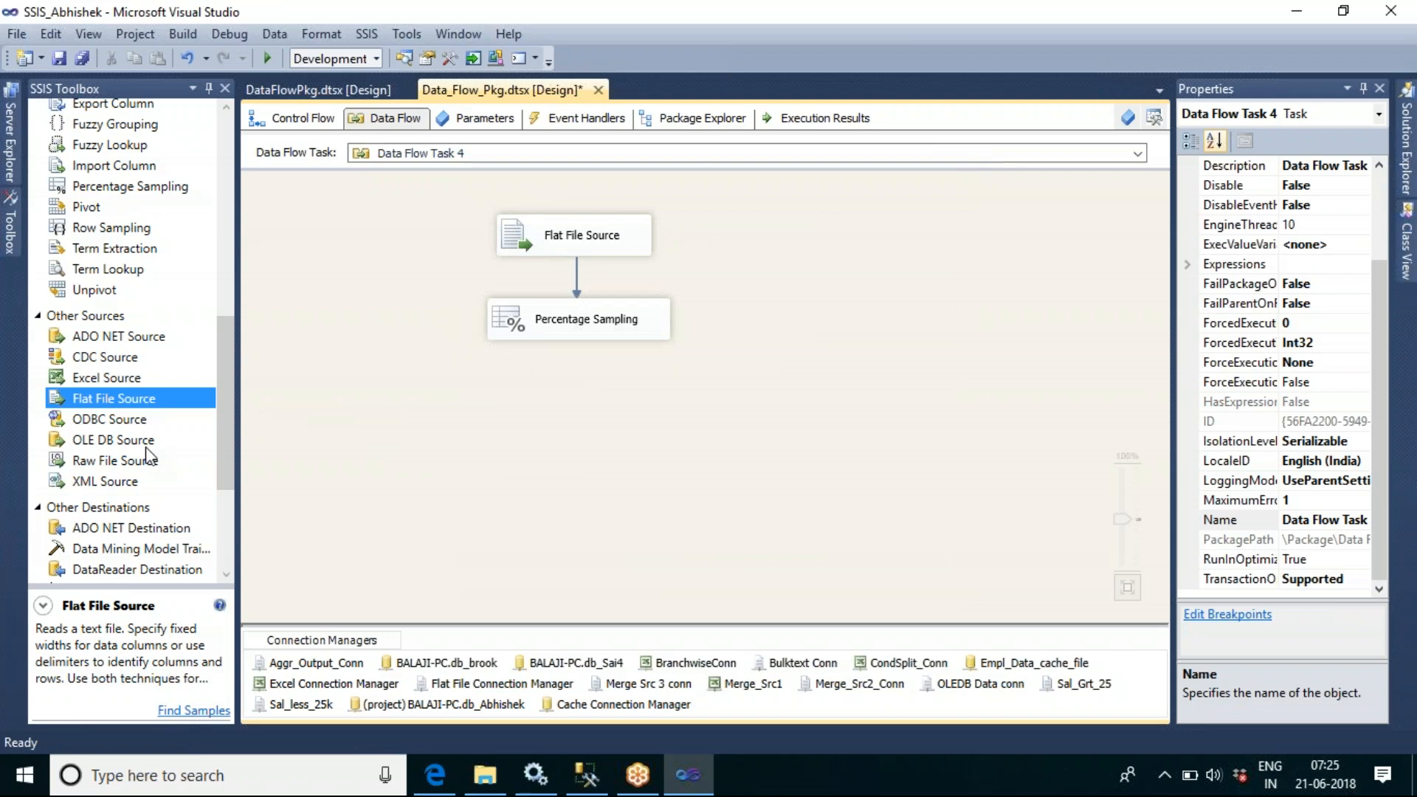
pyautogui.scroll(6, 214, 346)
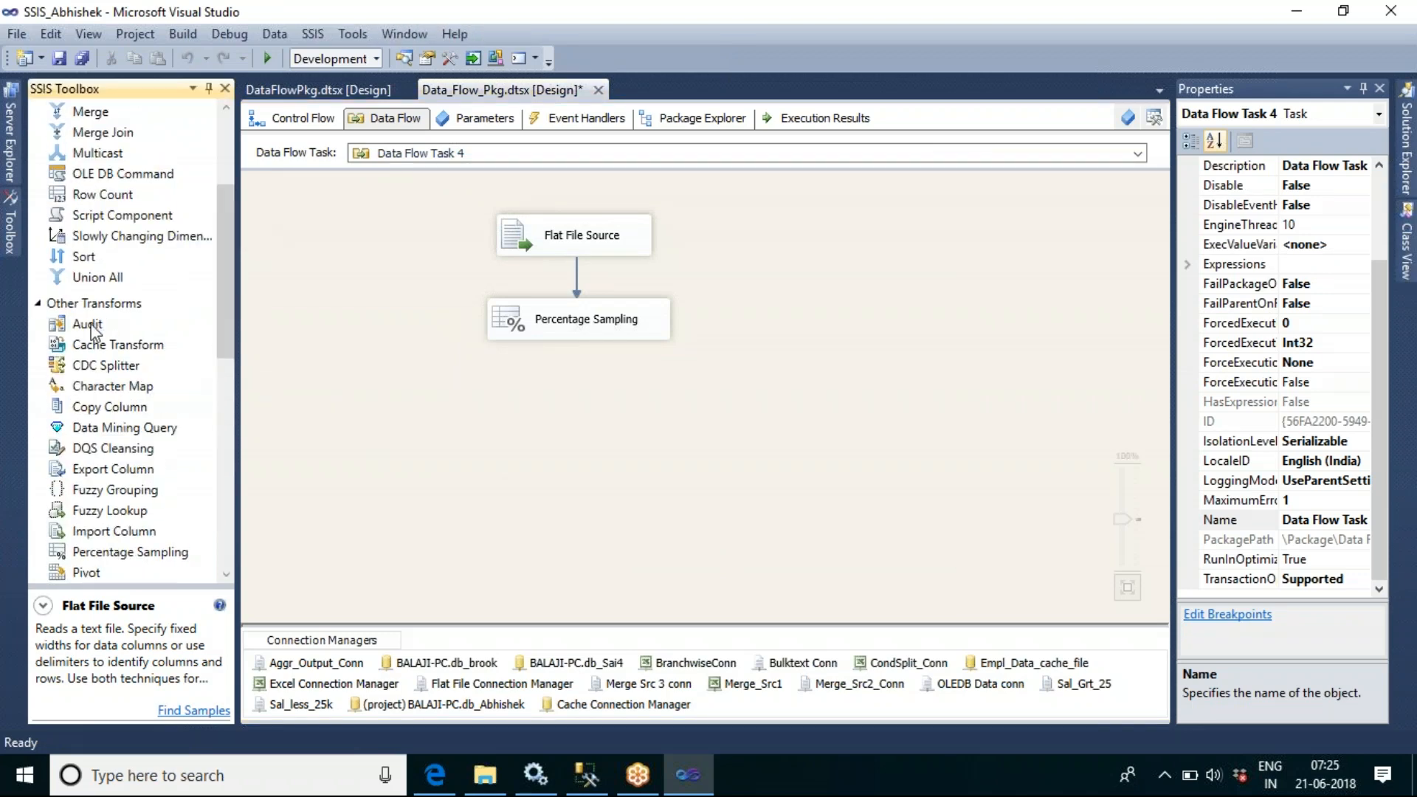
pyautogui.moveTo(92, 327); pyautogui.dragTo(408, 414)
pyautogui.click(574, 338)
pyautogui.moveTo(588, 345); pyautogui.dragTo(453, 433)
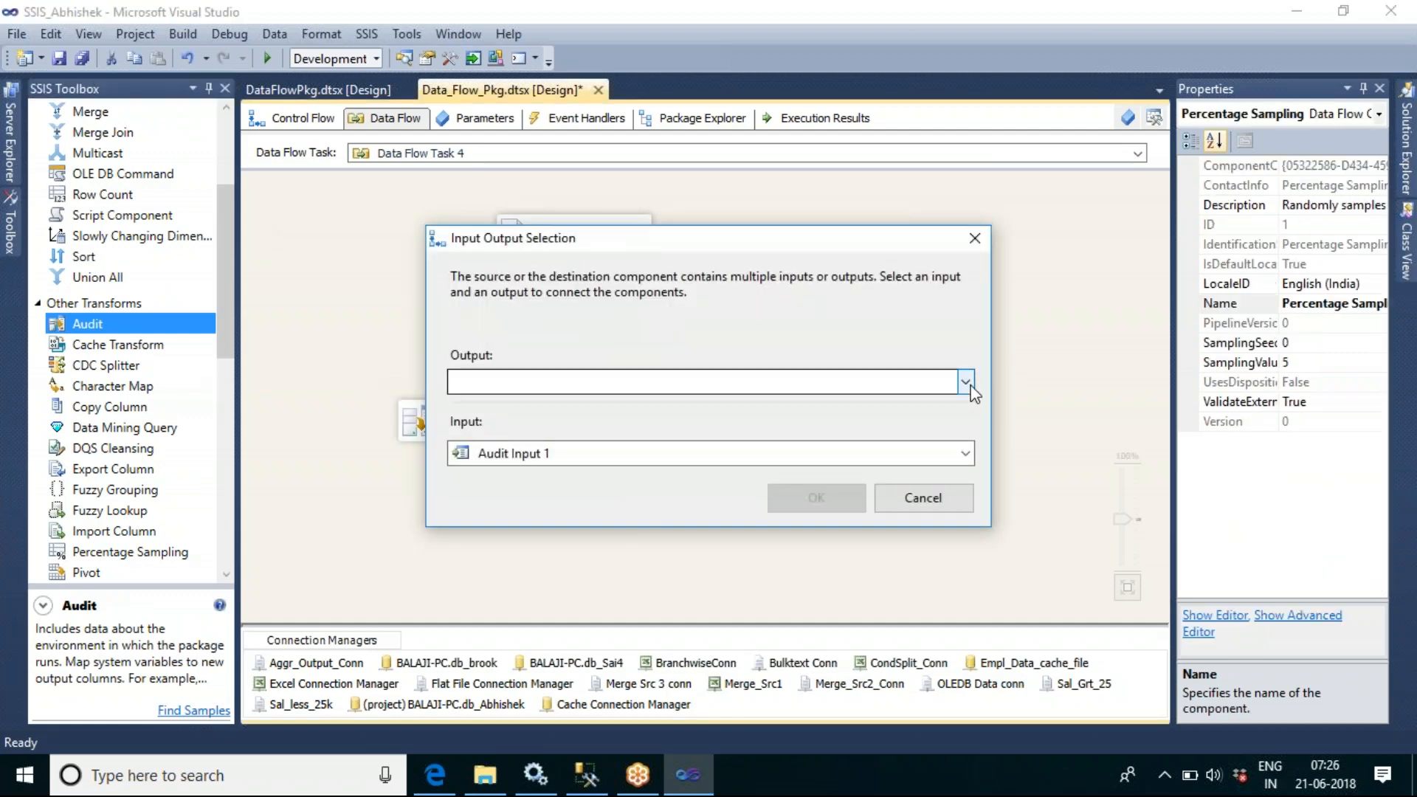
pyautogui.click(965, 381)
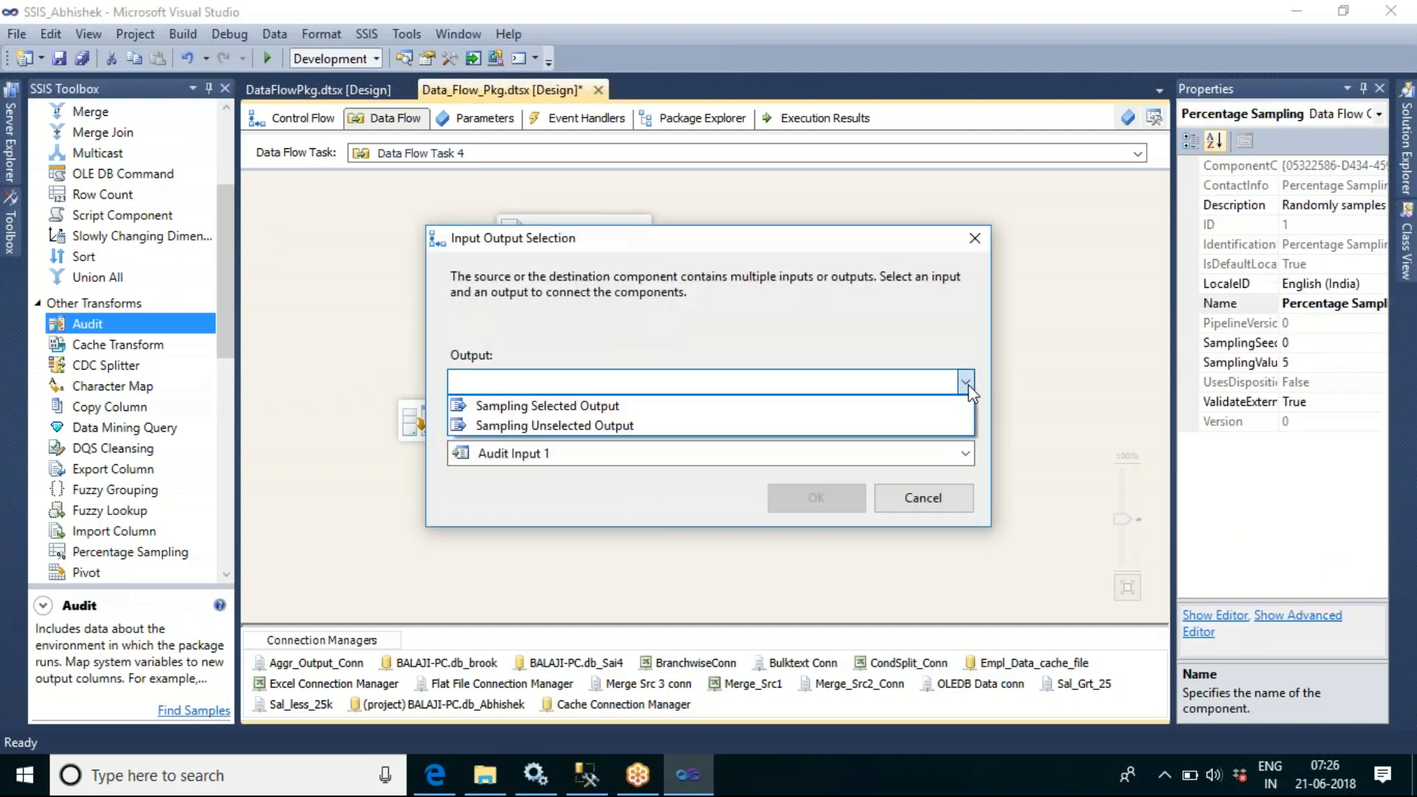
pyautogui.click(609, 405)
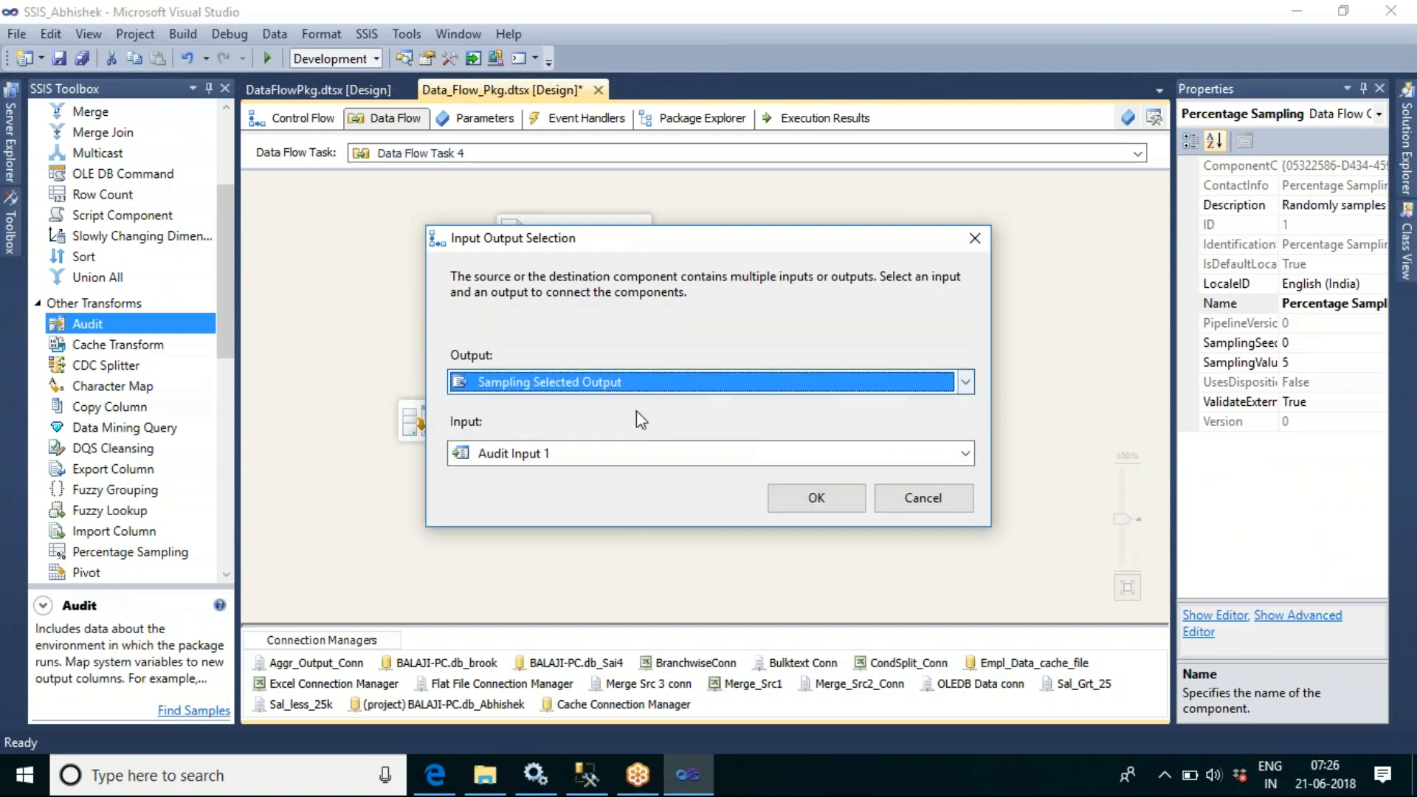
pyautogui.click(812, 499)
# Add a second Audit transformation beside the first and connect the Sampling Unselected Output to it
pyautogui.click(176, 339)
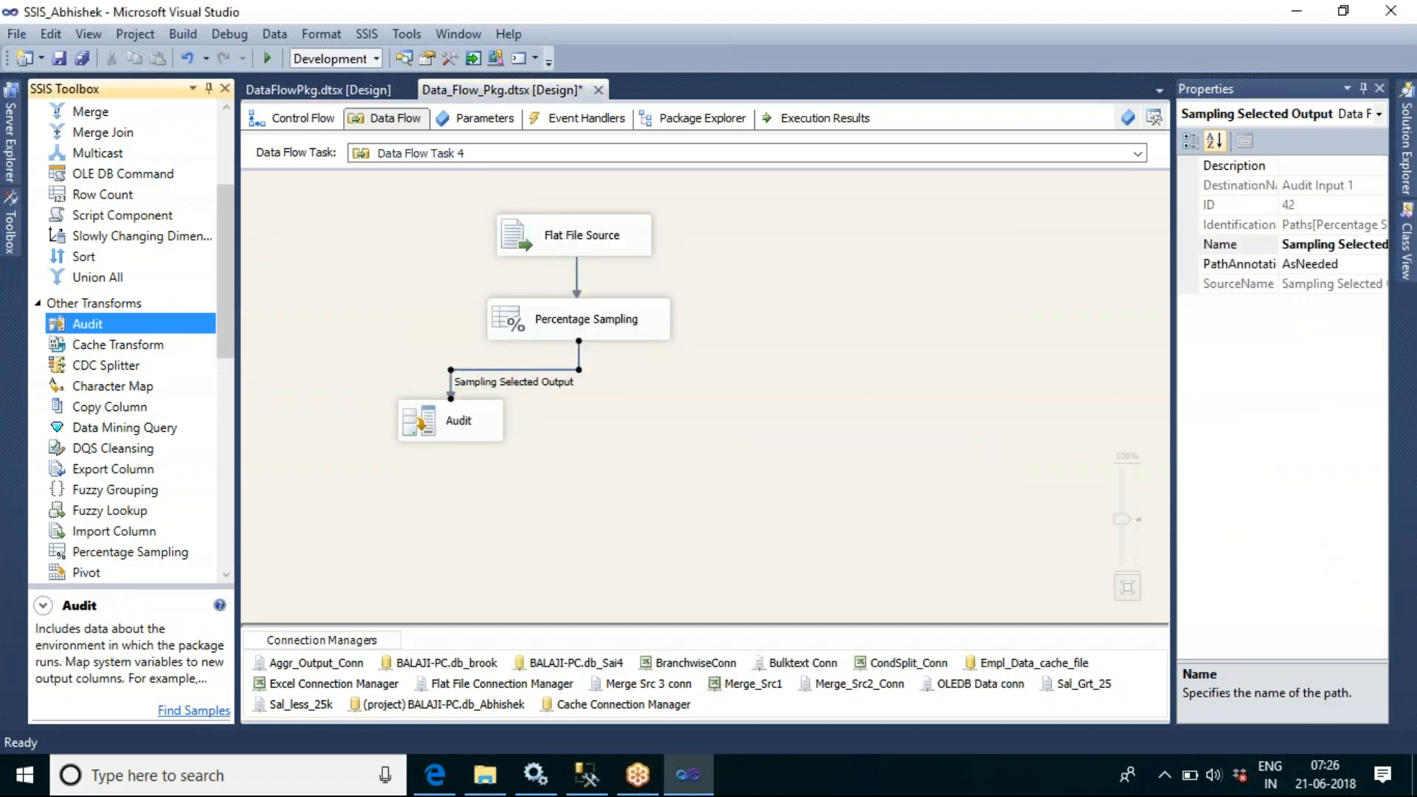
pyautogui.moveTo(623, 402); pyautogui.dragTo(698, 404)
pyautogui.click(587, 328)
pyautogui.moveTo(588, 358); pyautogui.dragTo(781, 428)
pyautogui.click(1096, 467)
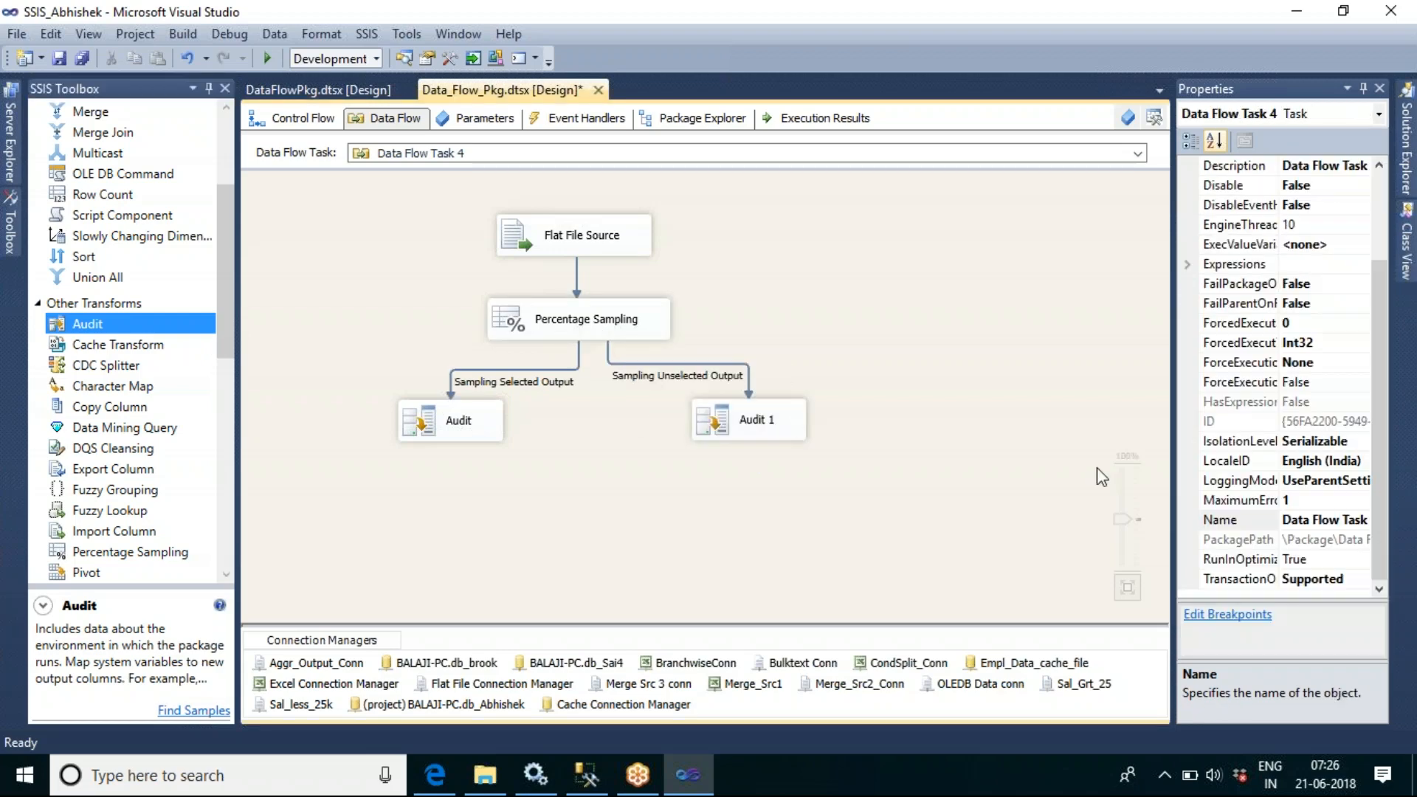
# Replace the Audit on the Sampling Selected Output with an Aggregate transformation connected to that output
pyautogui.click(461, 431)
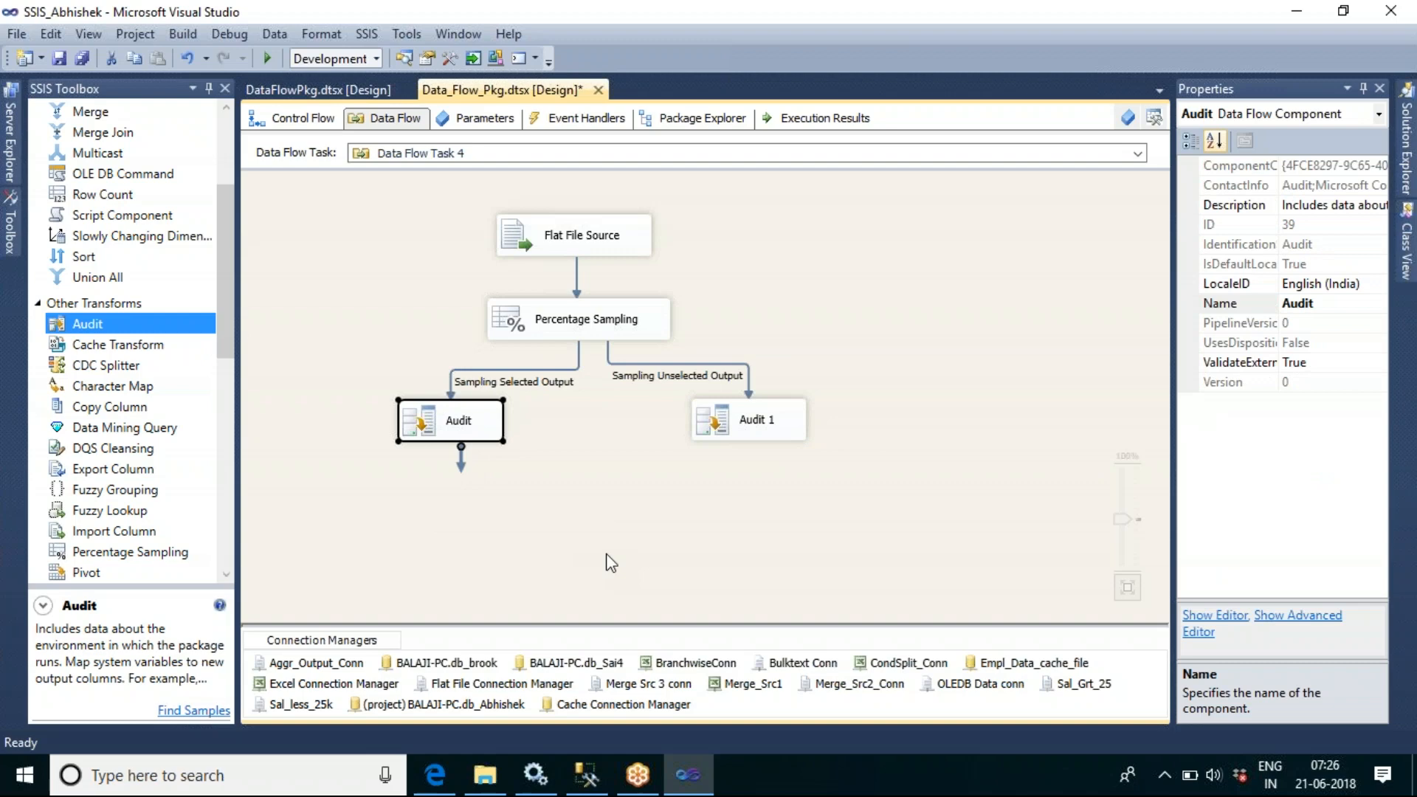
pyautogui.press('Delete')
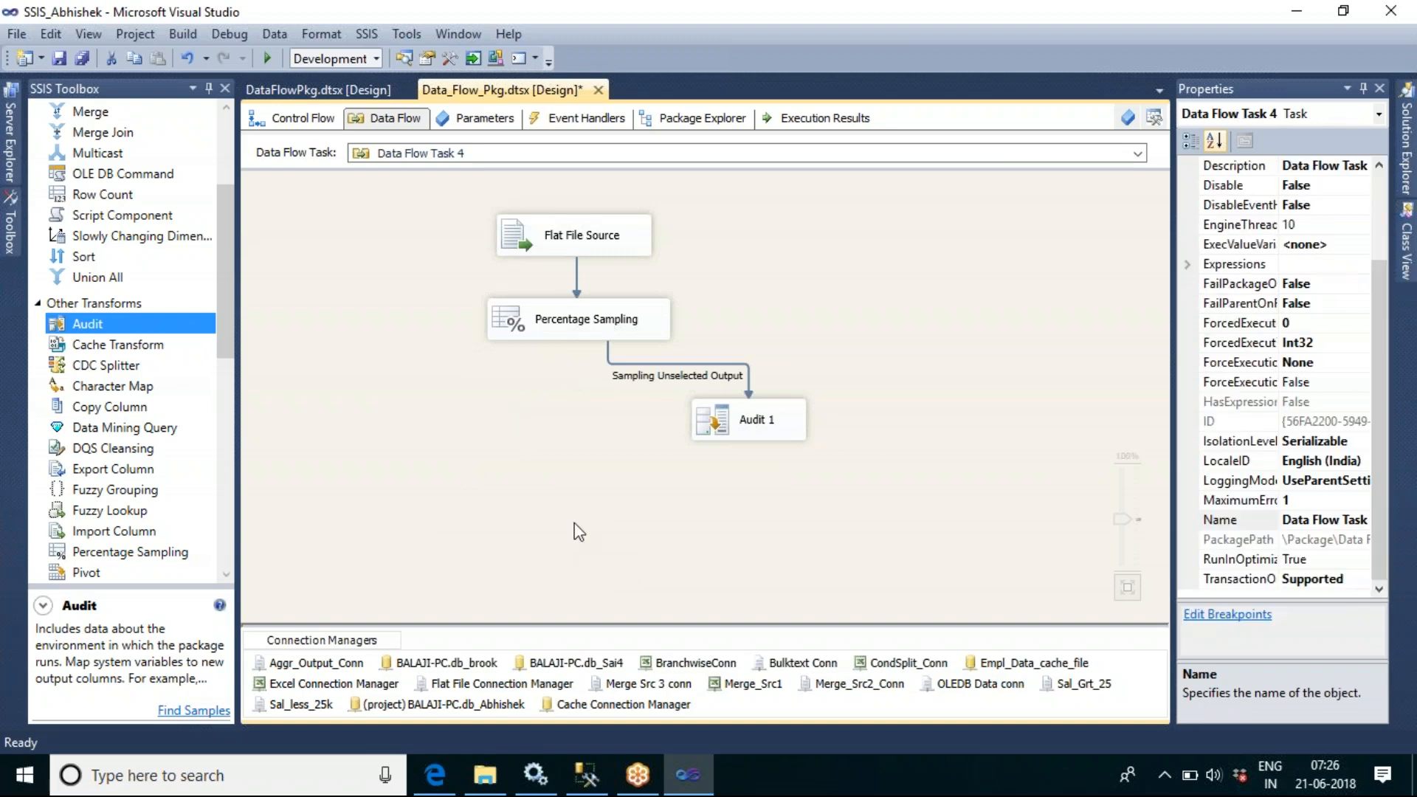
pyautogui.click(230, 148)
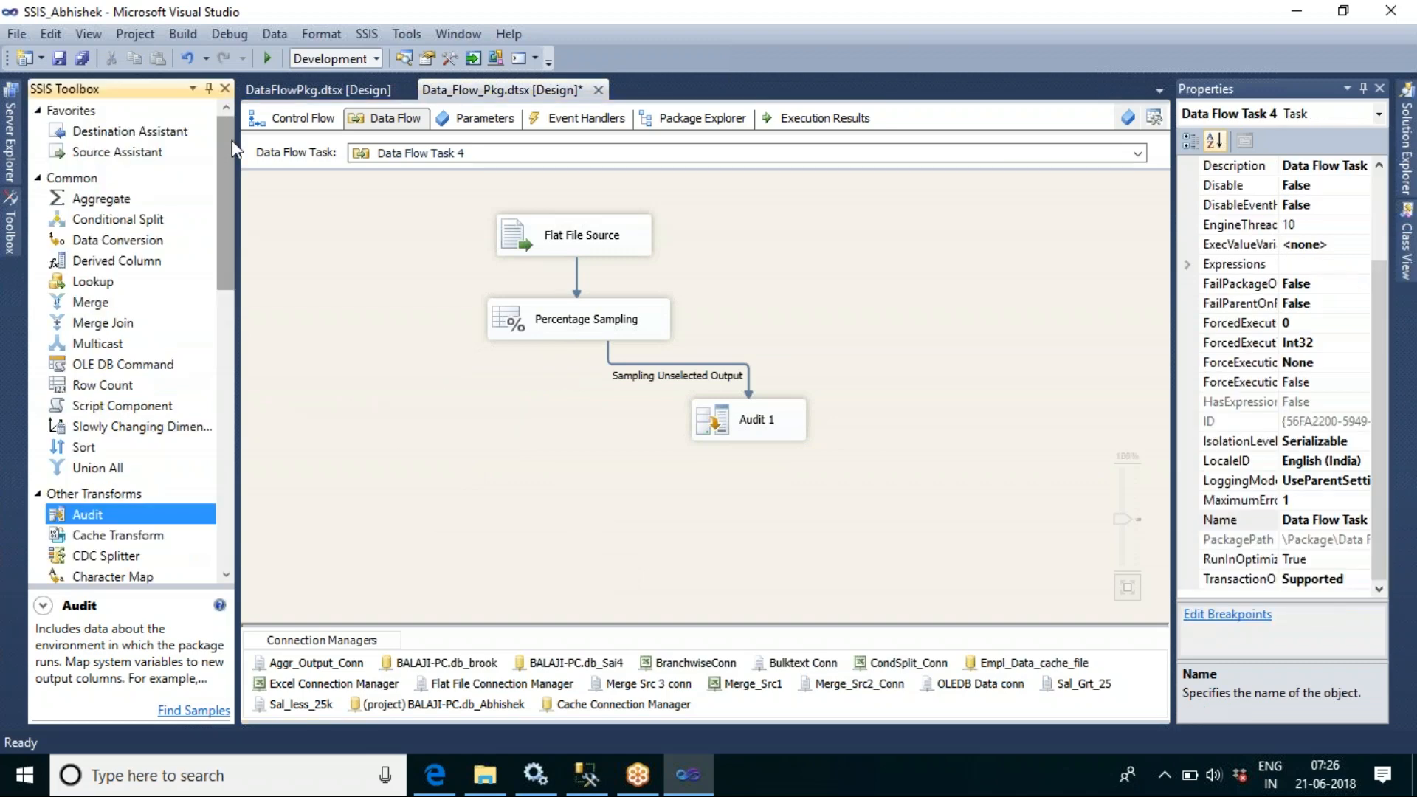
pyautogui.moveTo(103, 199); pyautogui.dragTo(431, 415)
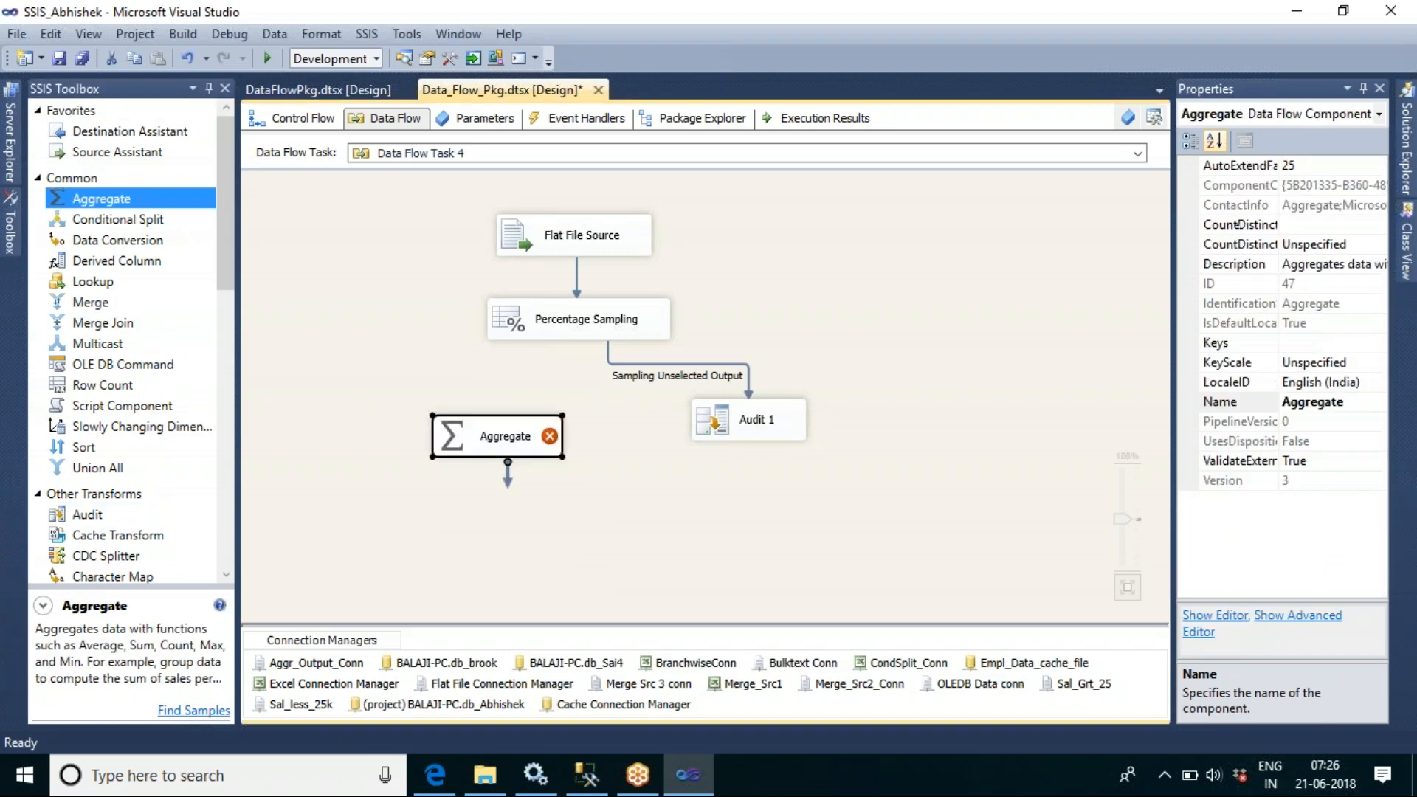
pyautogui.click(585, 343)
pyautogui.moveTo(586, 354); pyautogui.dragTo(513, 441)
pyautogui.click(614, 510)
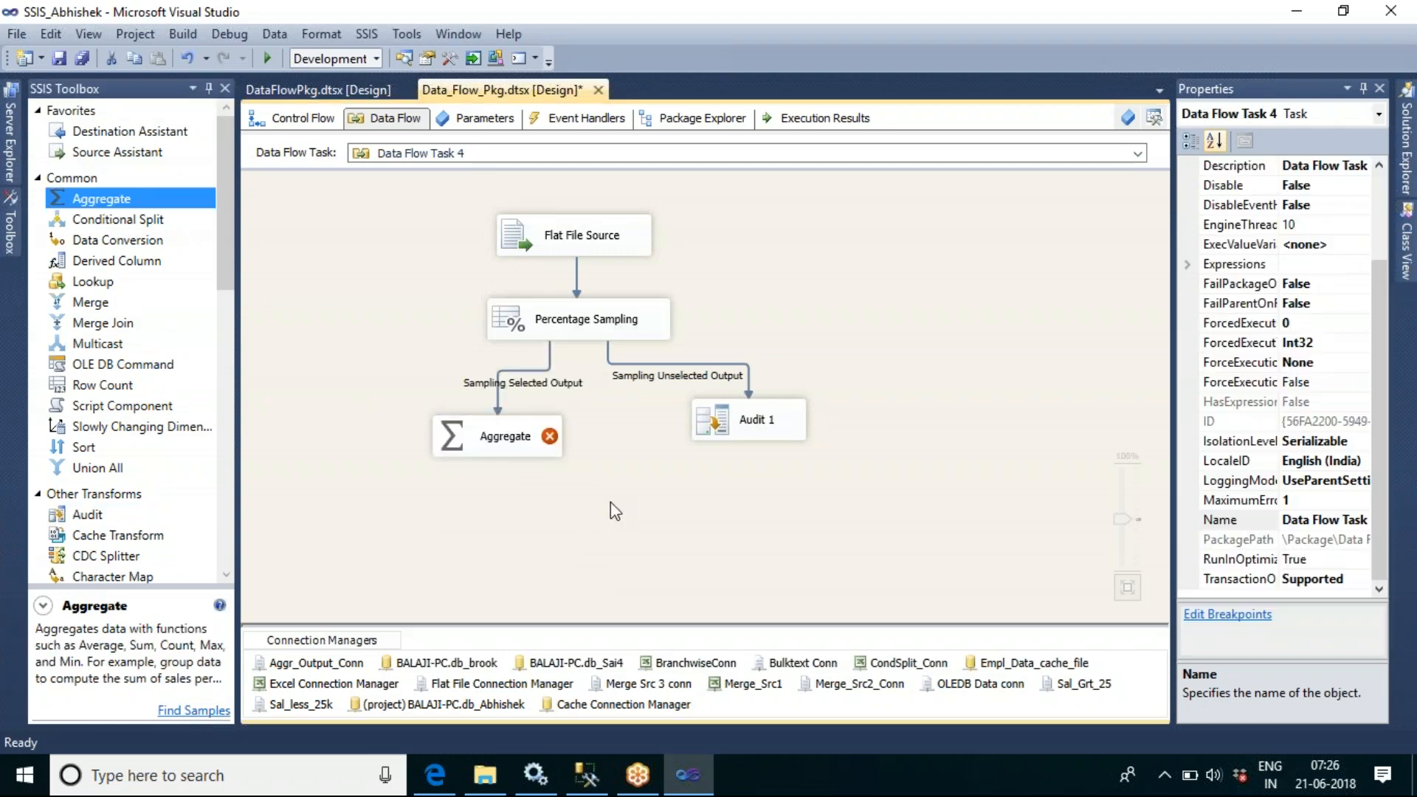
pyautogui.doubleClick(506, 434)
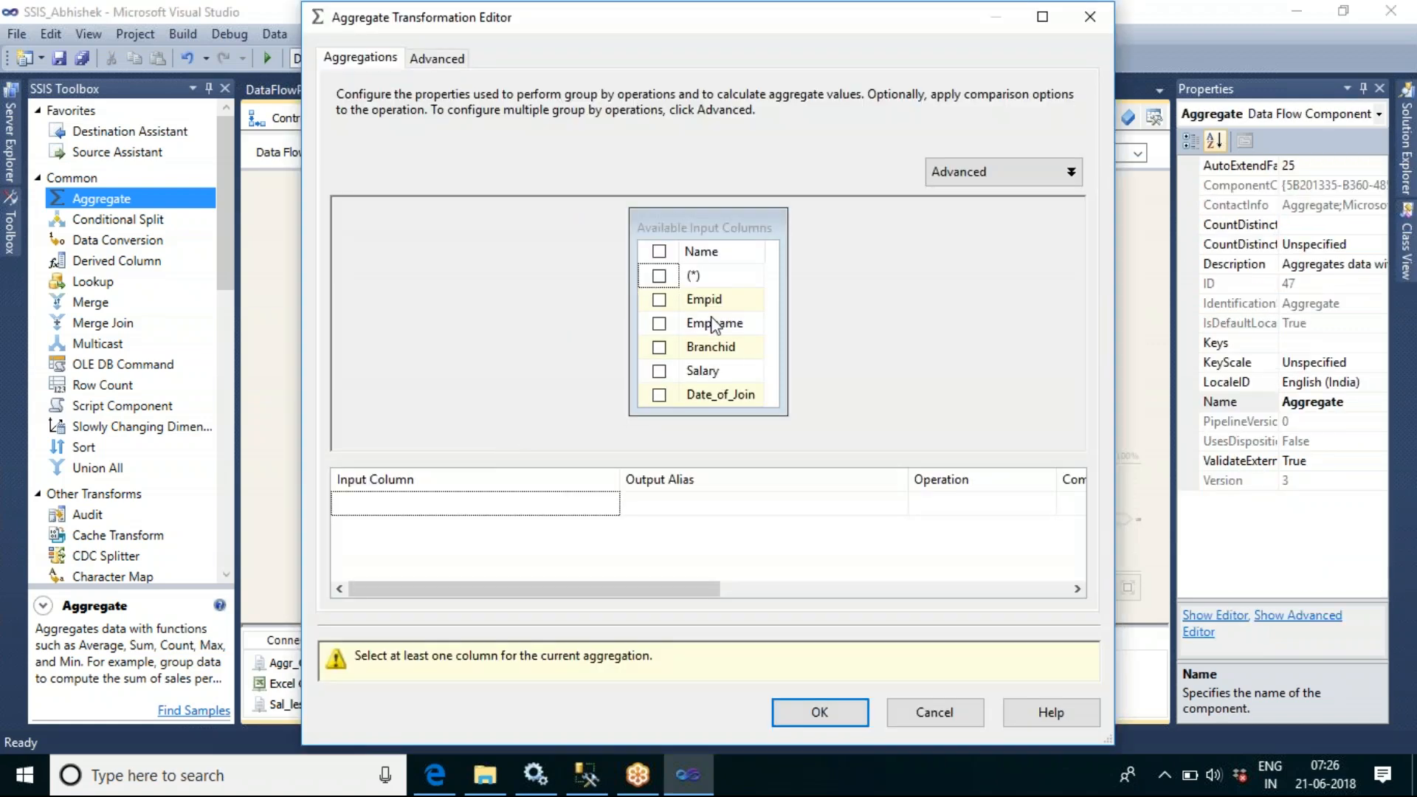
pyautogui.click(660, 371)
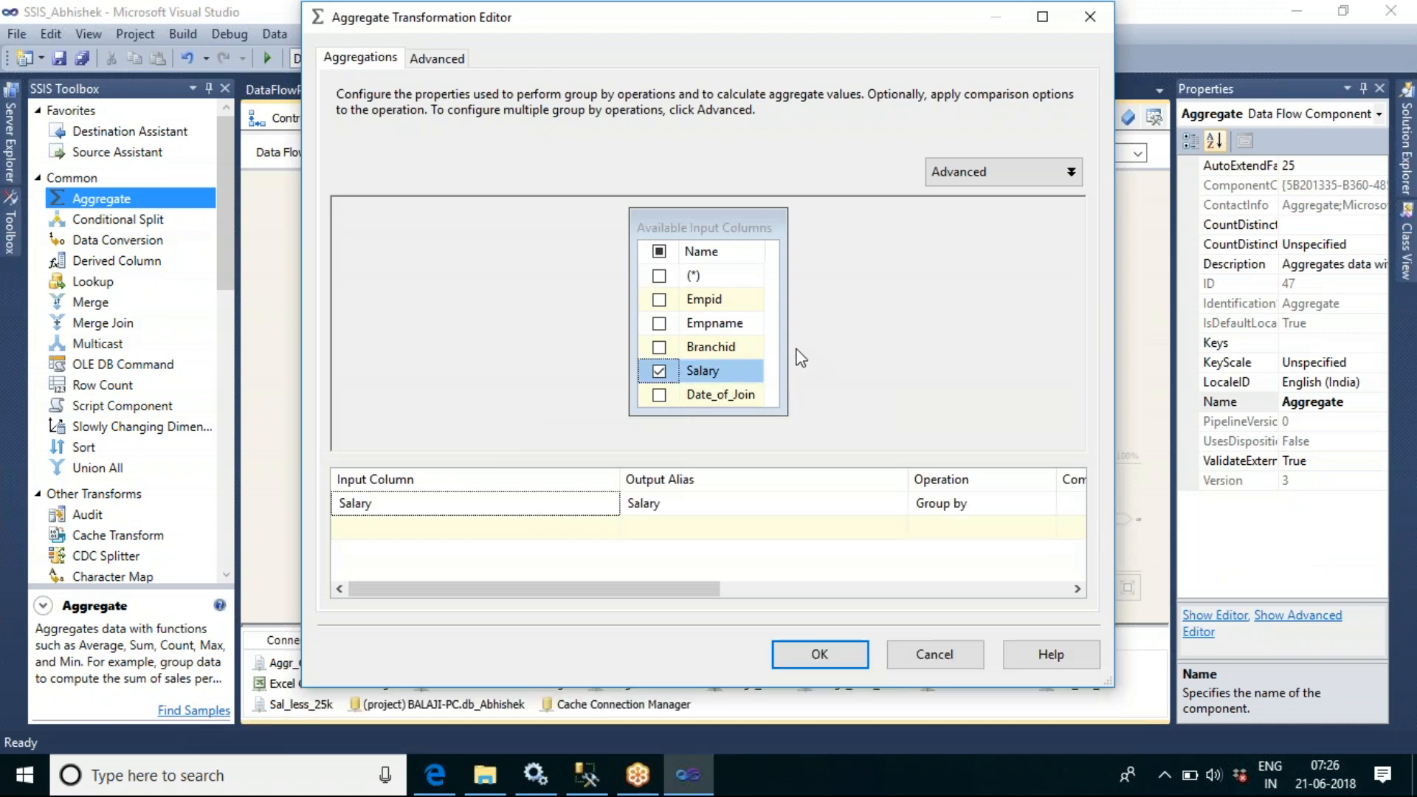
pyautogui.click(658, 347)
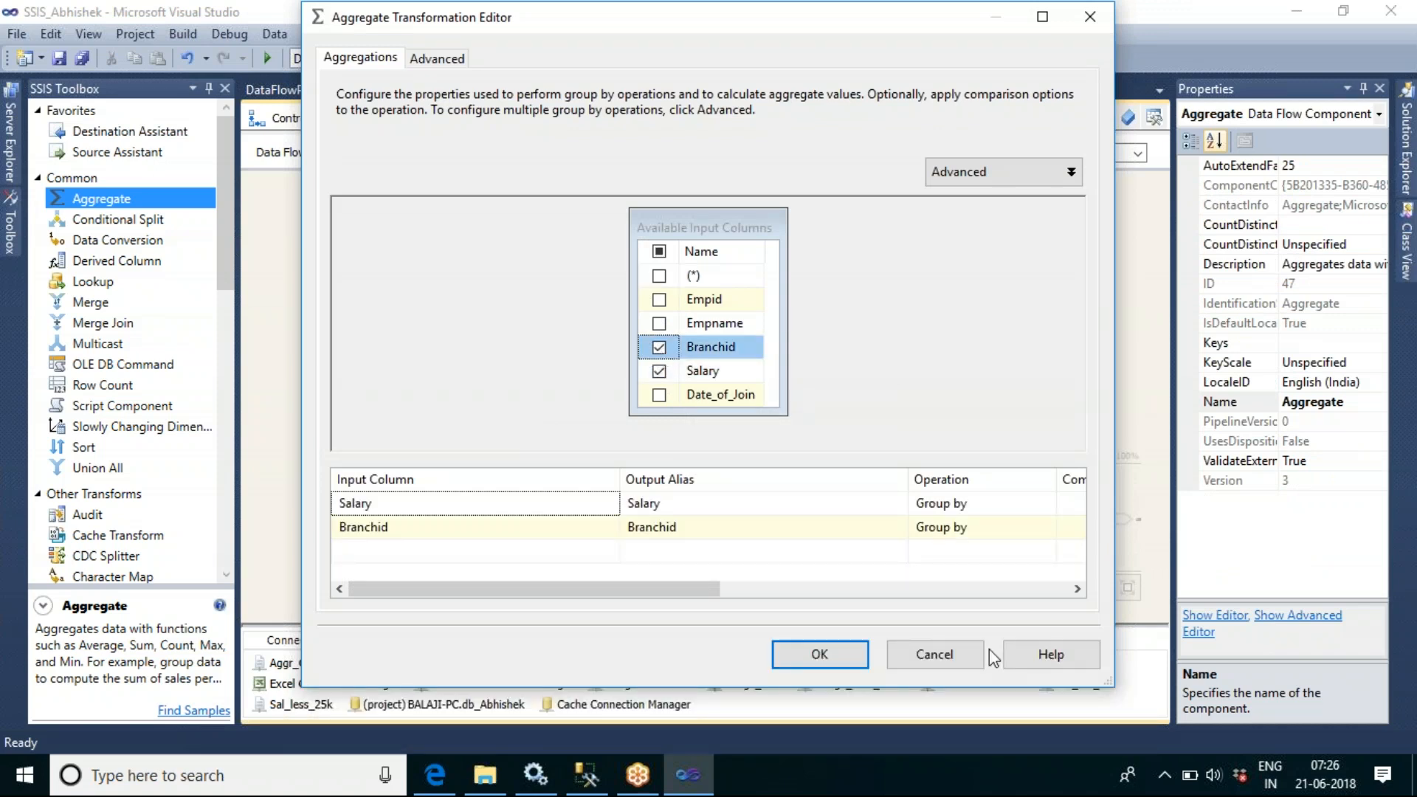
pyautogui.click(1038, 502)
pyautogui.click(1046, 502)
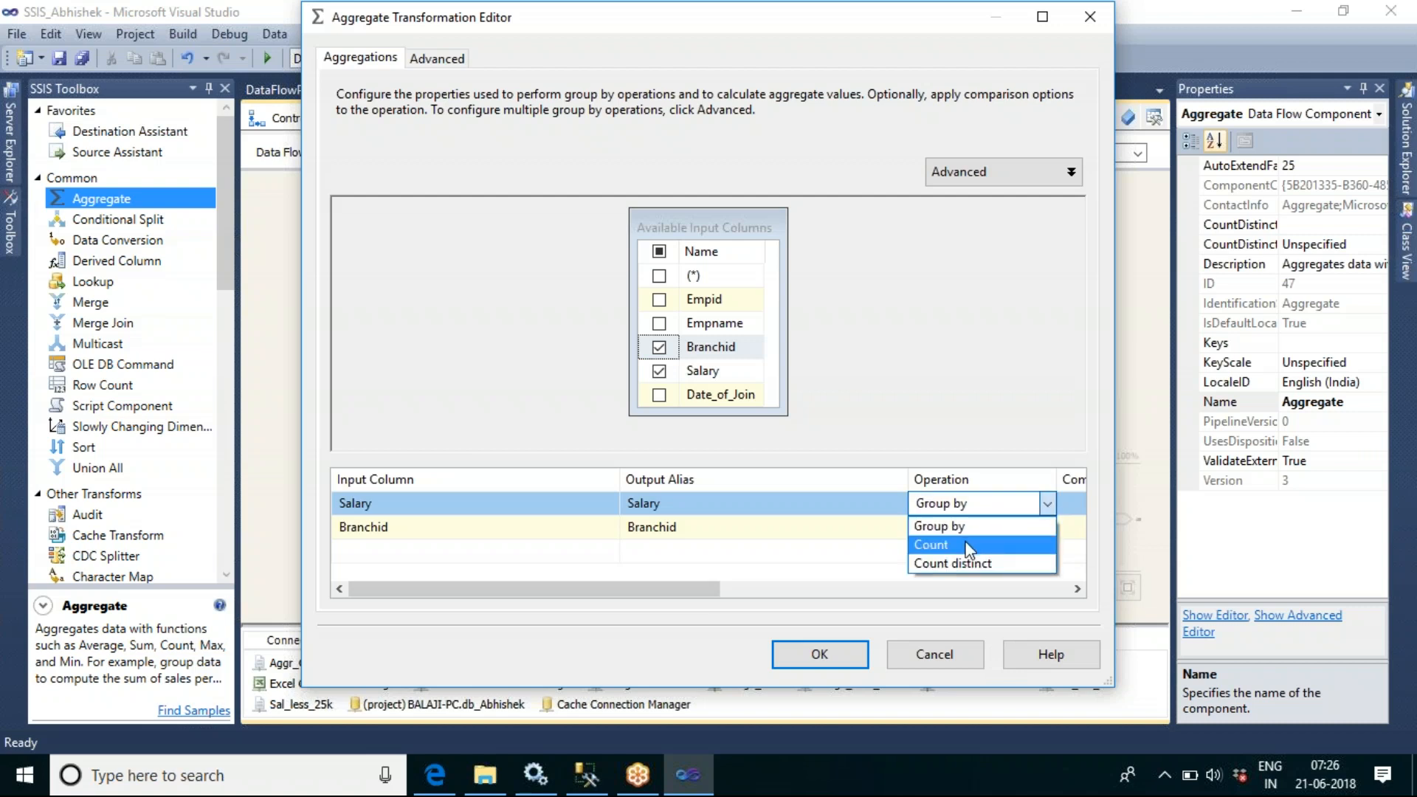
pyautogui.click(824, 566)
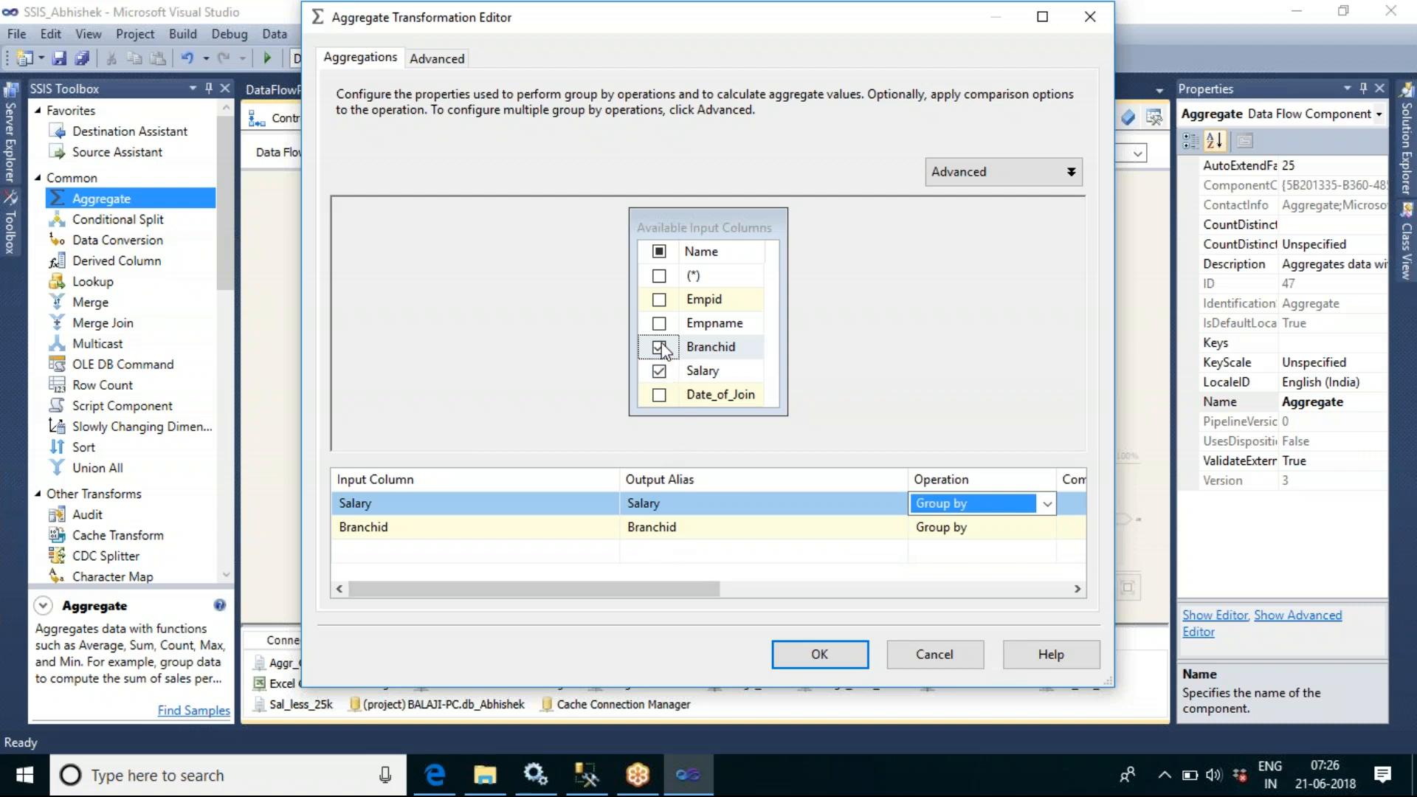
pyautogui.click(1050, 530)
pyautogui.click(1050, 530)
pyautogui.click(1050, 530)
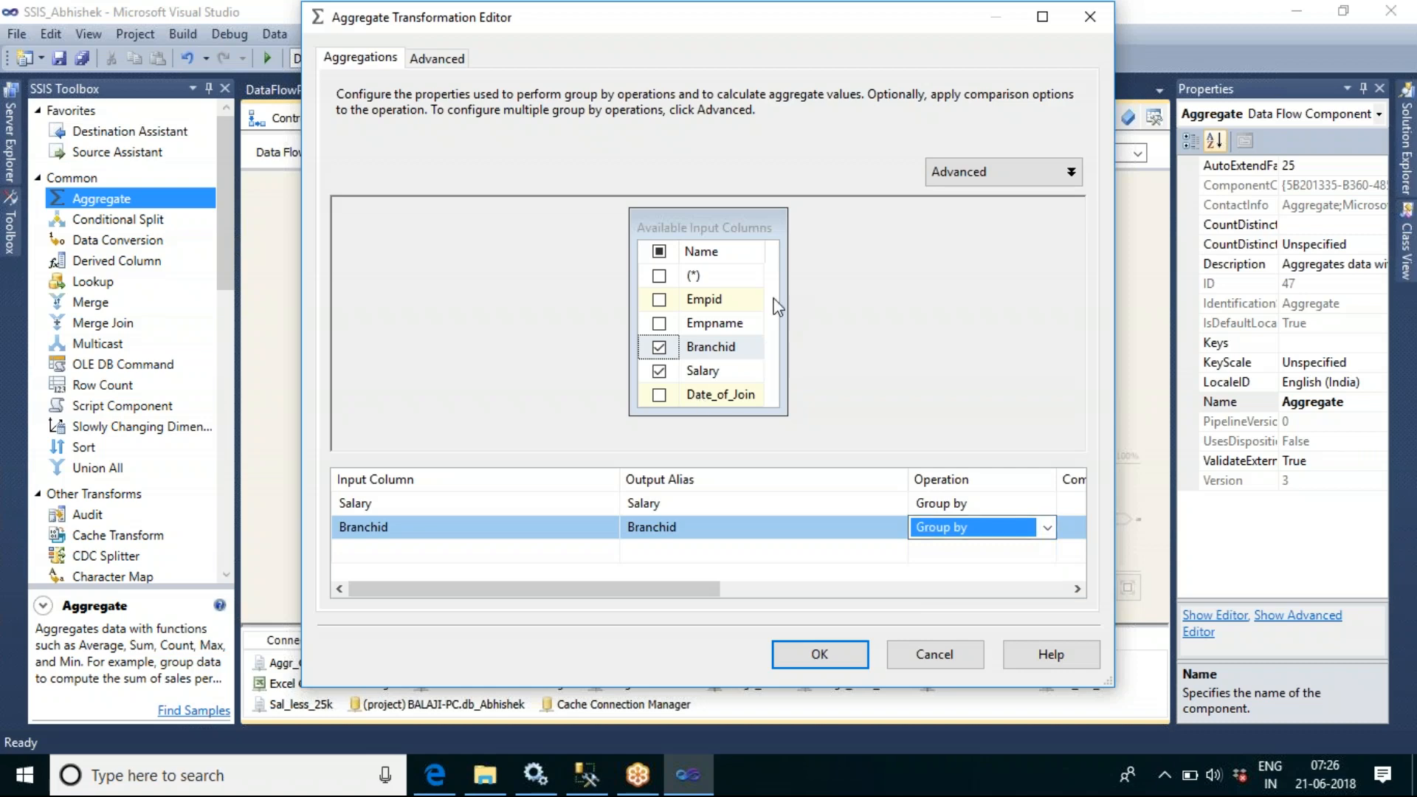
pyautogui.click(935, 657)
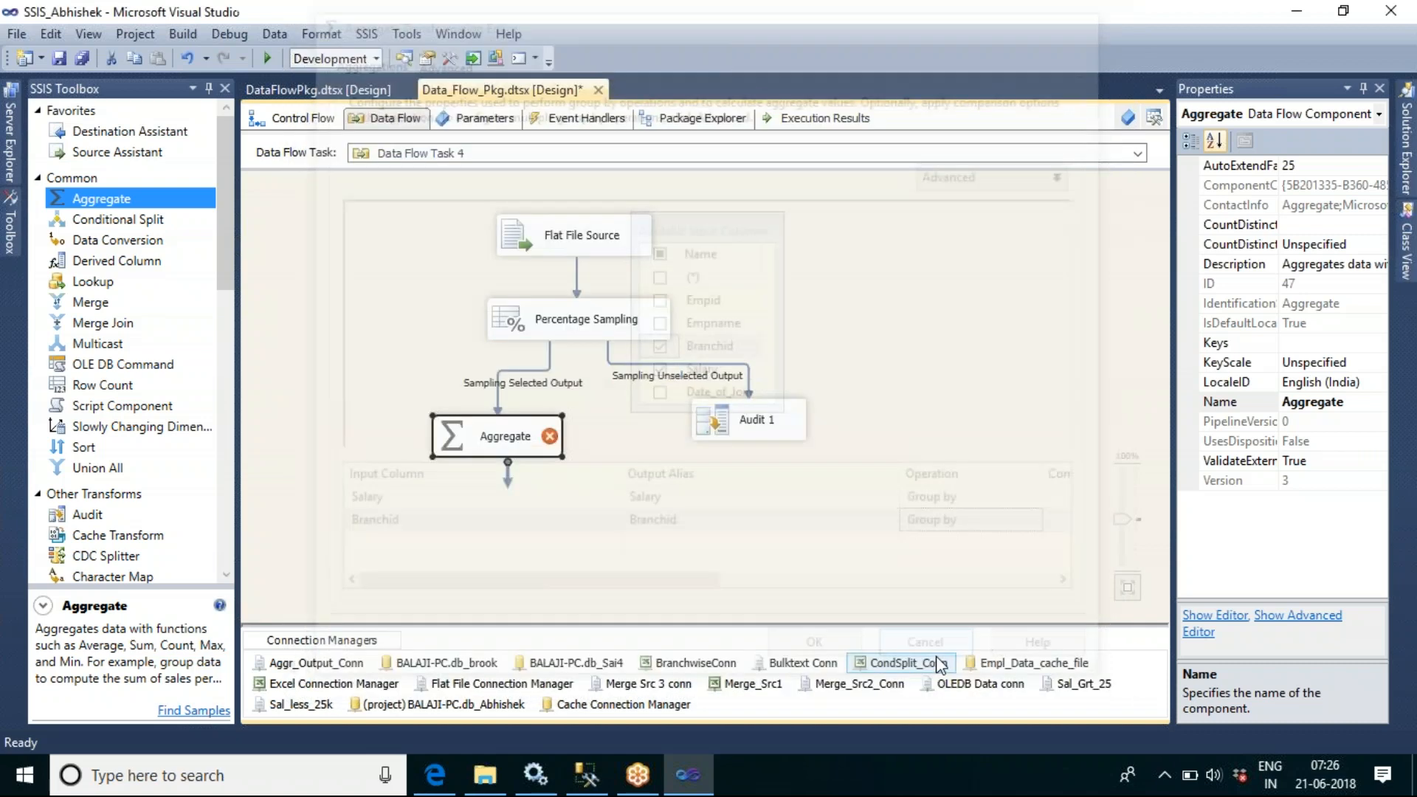
# Replace the path from Percentage Sampling to Aggregate by connecting the Sampling Selected Output to a new Data Conversion transformation
pyautogui.click(552, 359)
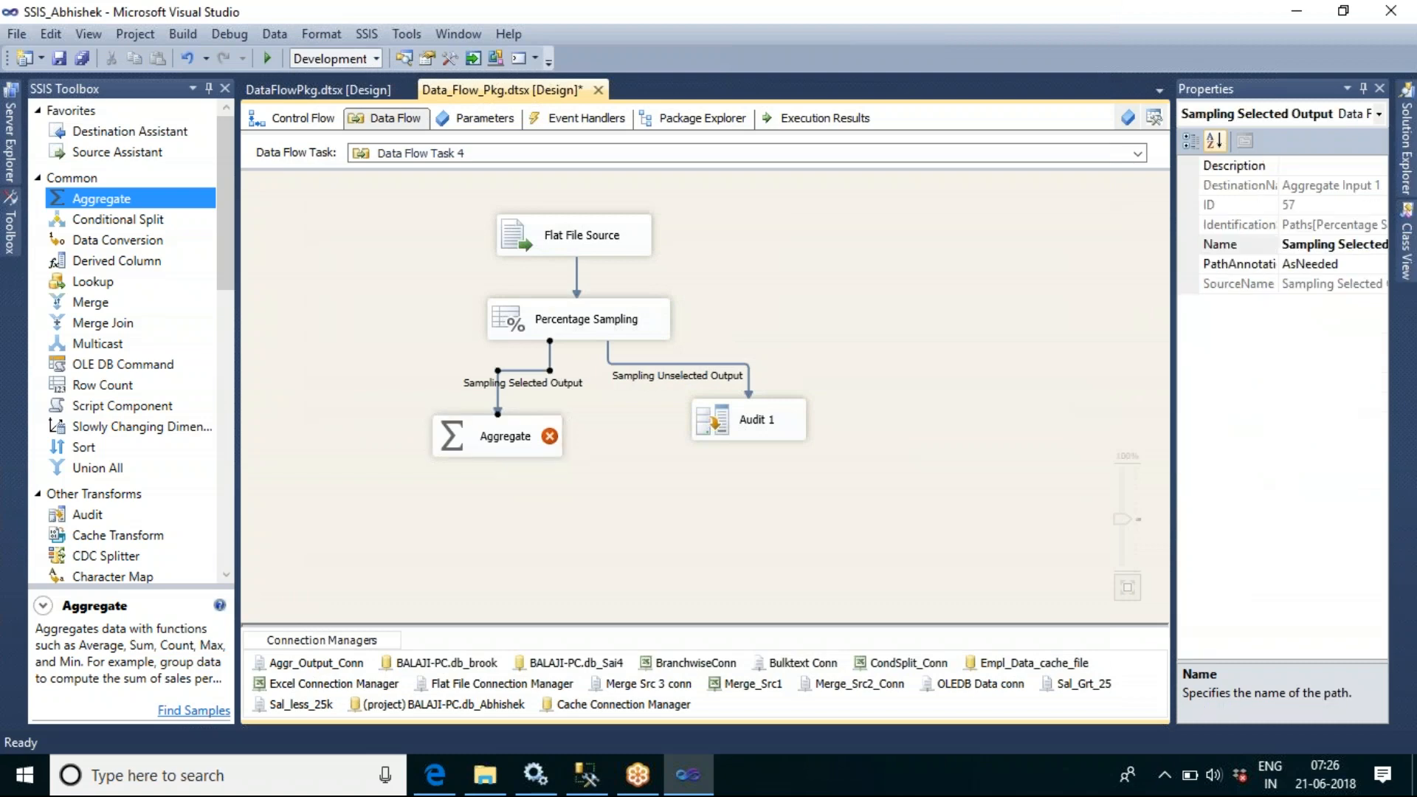
pyautogui.press('Delete')
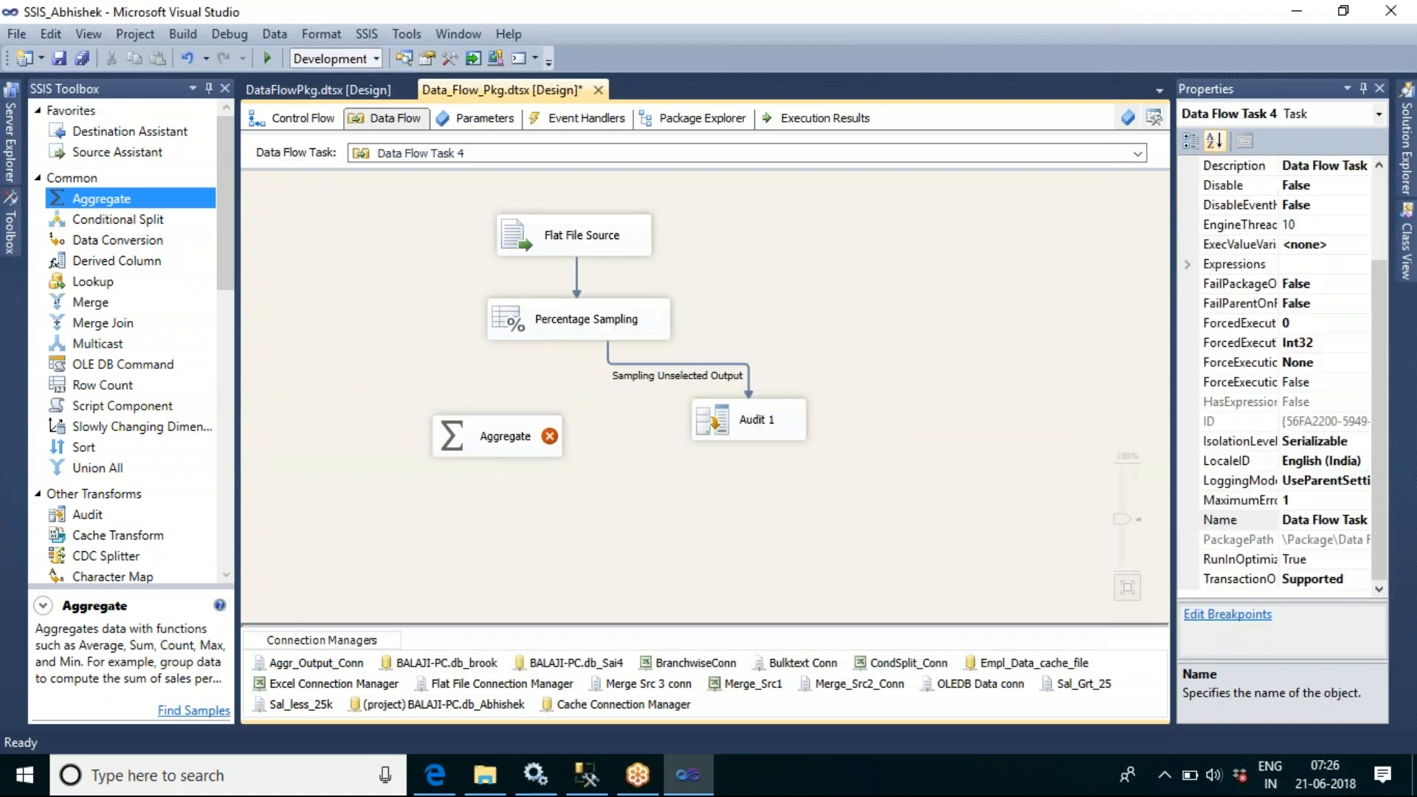
pyautogui.click(118, 240)
pyautogui.moveTo(410, 364); pyautogui.dragTo(413, 367)
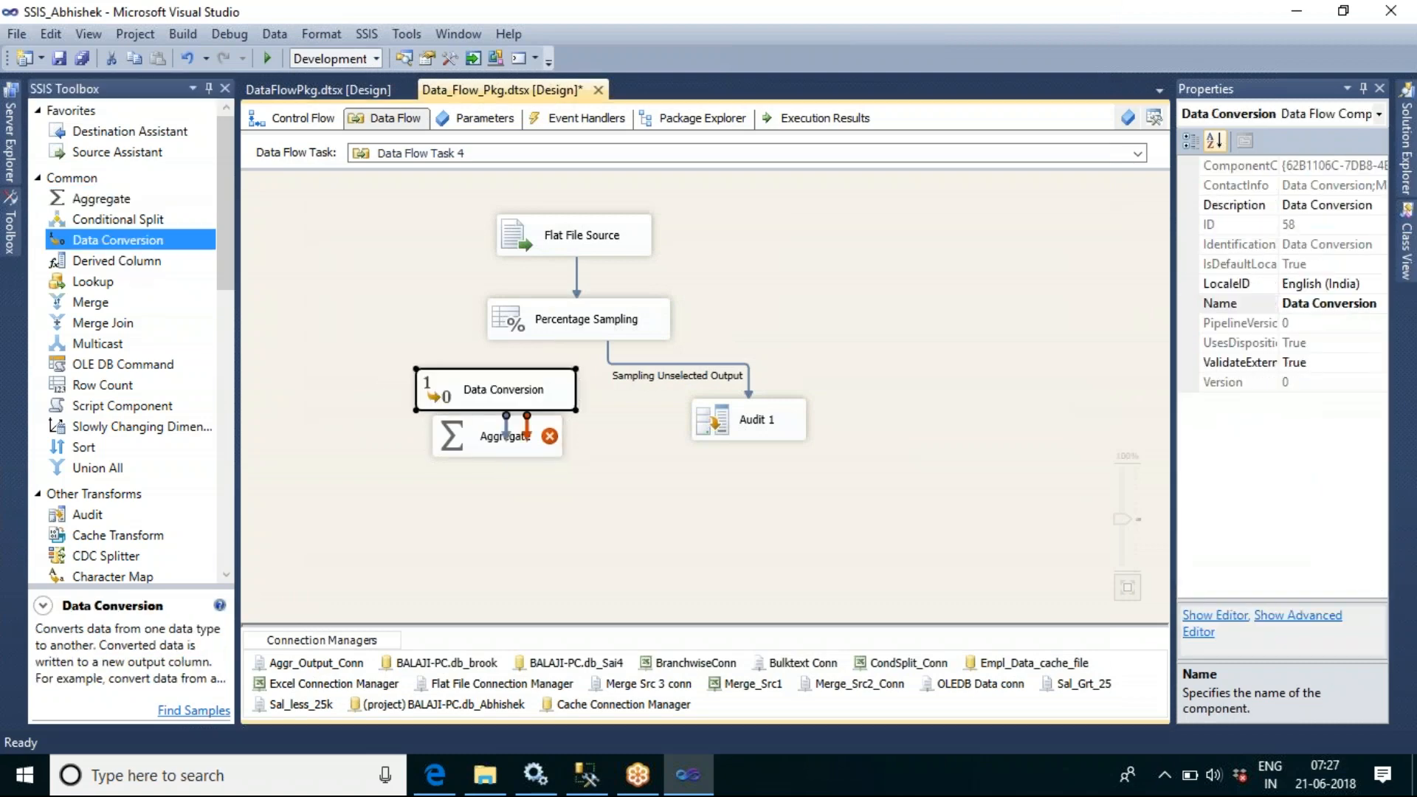
pyautogui.click(544, 331)
pyautogui.moveTo(588, 360); pyautogui.dragTo(533, 385)
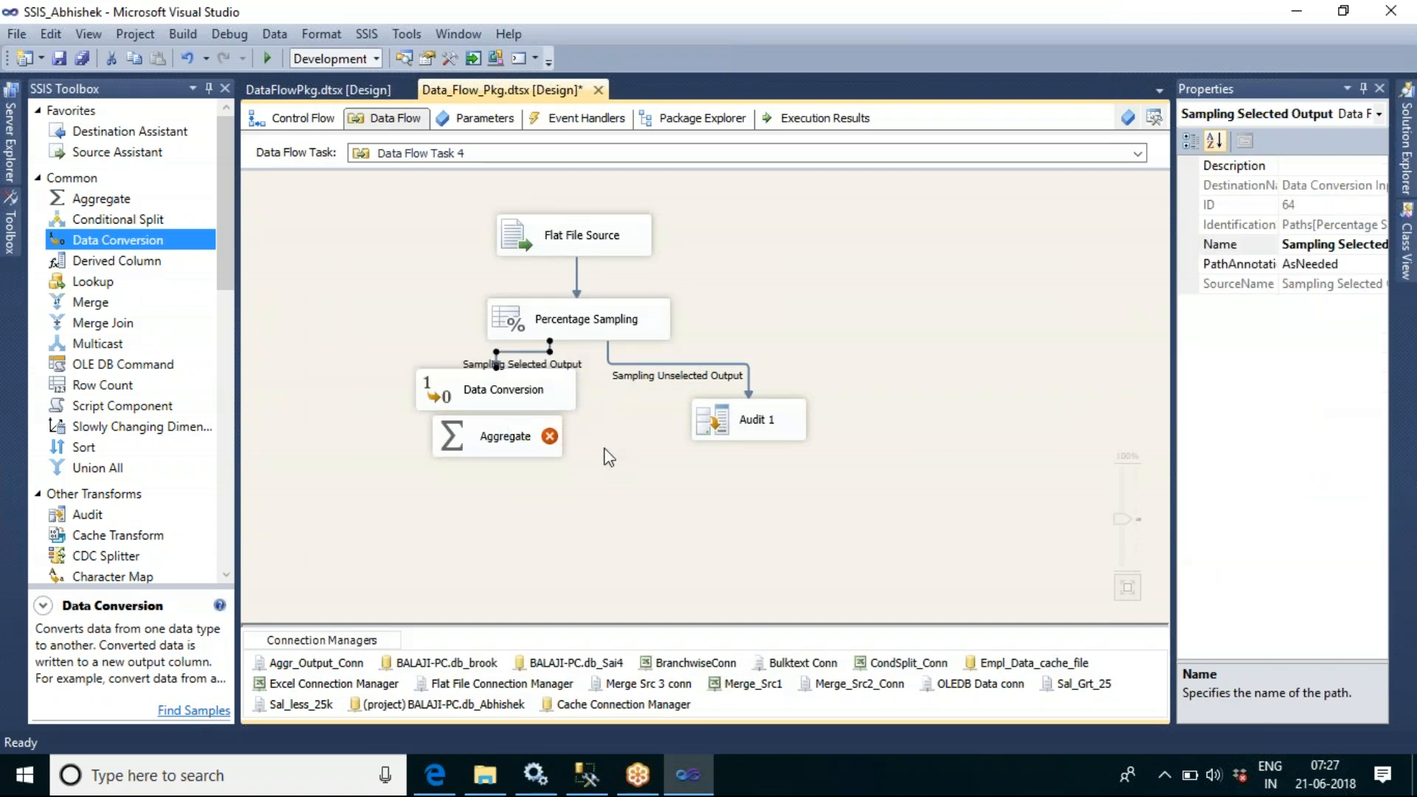
# Configure the Data Conversion to convert the Salary column to four-byte signed integer [DT_I4]
pyautogui.doubleClick(506, 378)
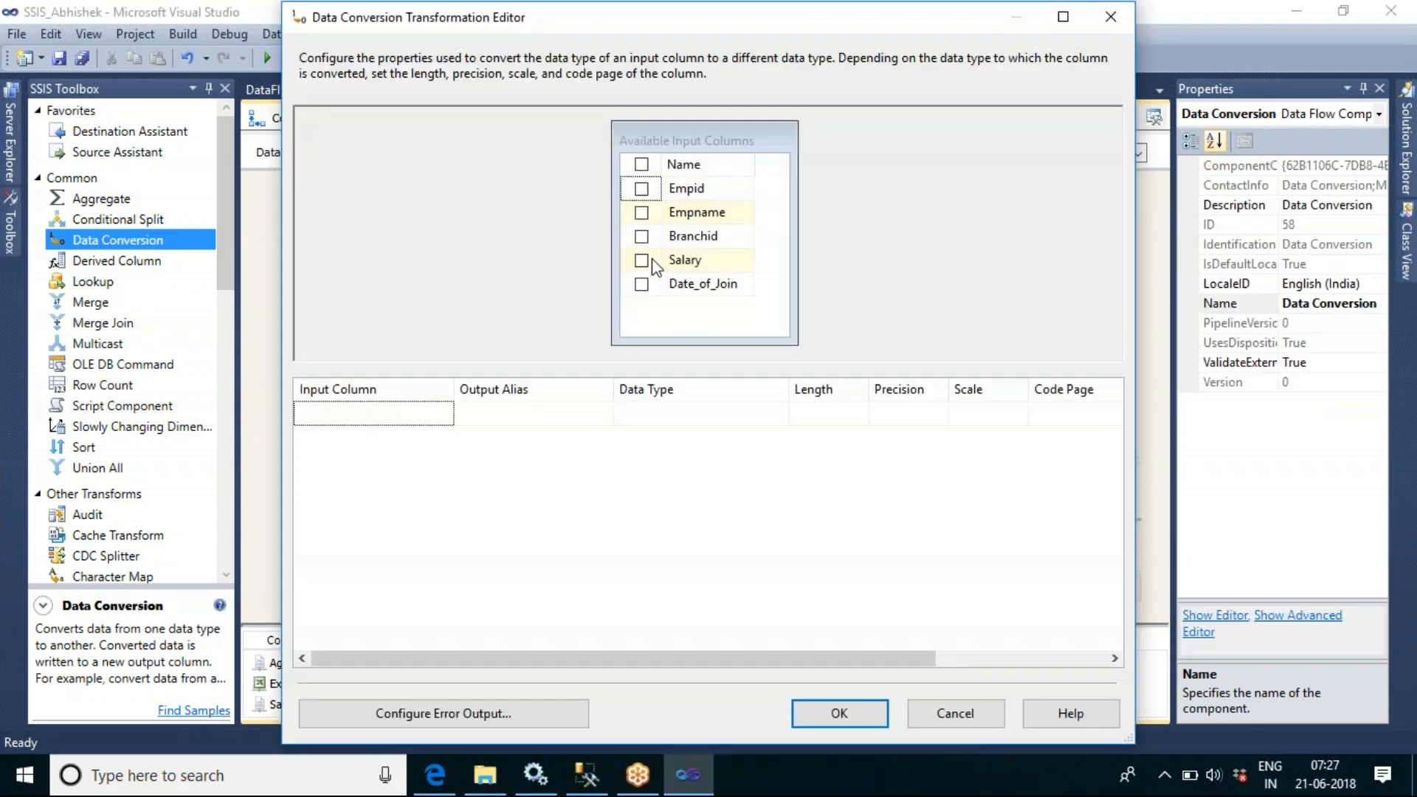
pyautogui.click(641, 260)
pyautogui.click(782, 412)
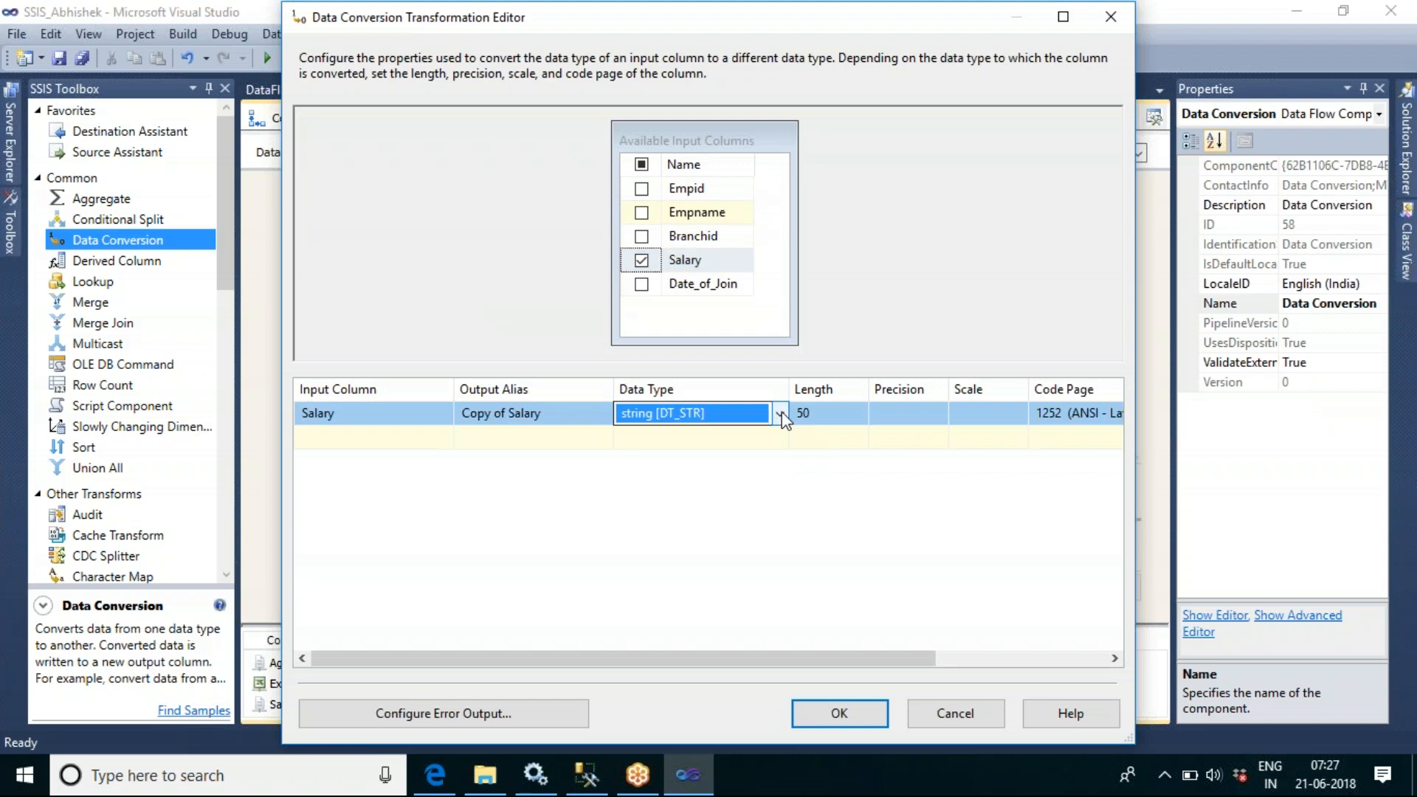
pyautogui.click(781, 412)
pyautogui.moveTo(785, 547); pyautogui.dragTo(786, 506)
pyautogui.click(769, 406)
pyautogui.moveTo(790, 388); pyautogui.dragTo(954, 388)
pyautogui.click(944, 413)
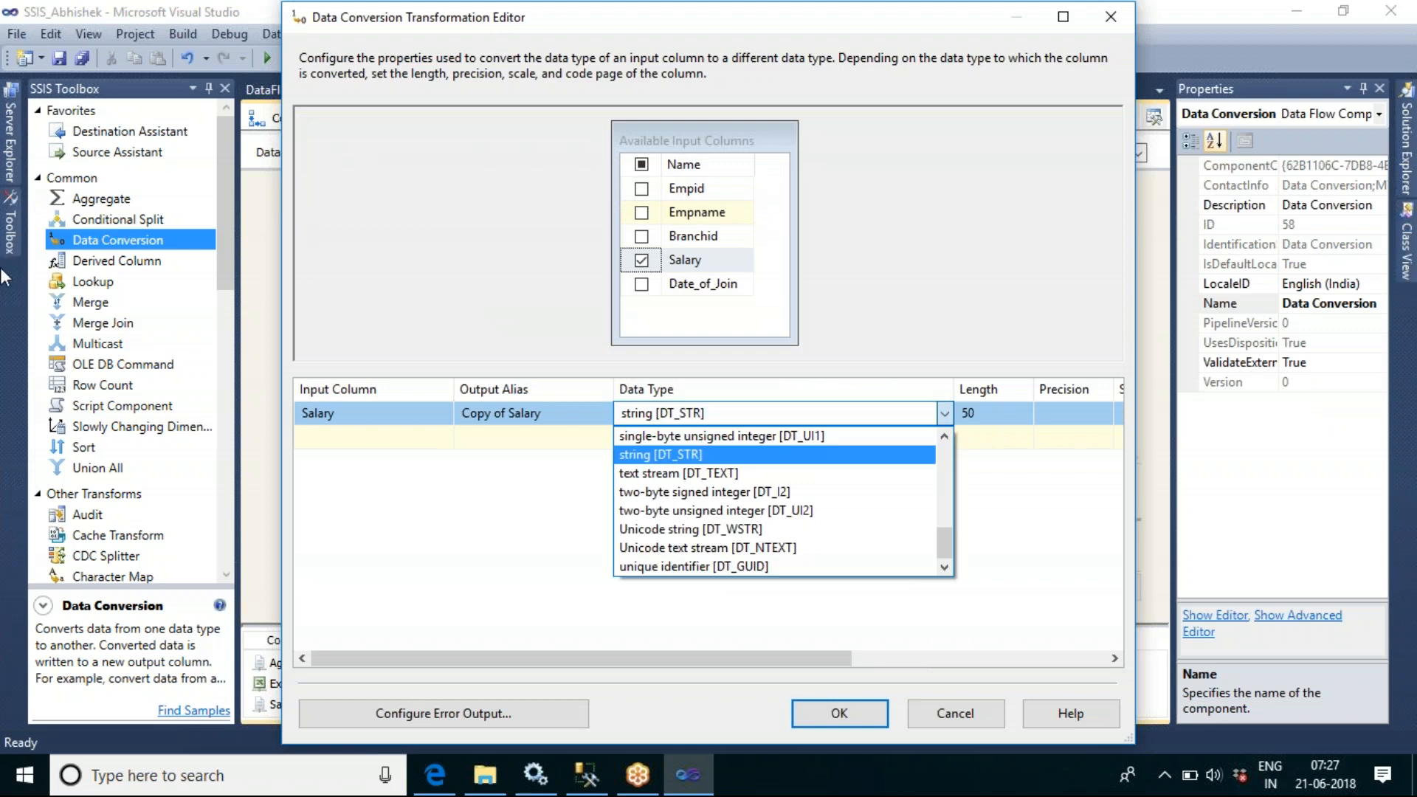
pyautogui.moveTo(945, 545); pyautogui.dragTo(998, 511)
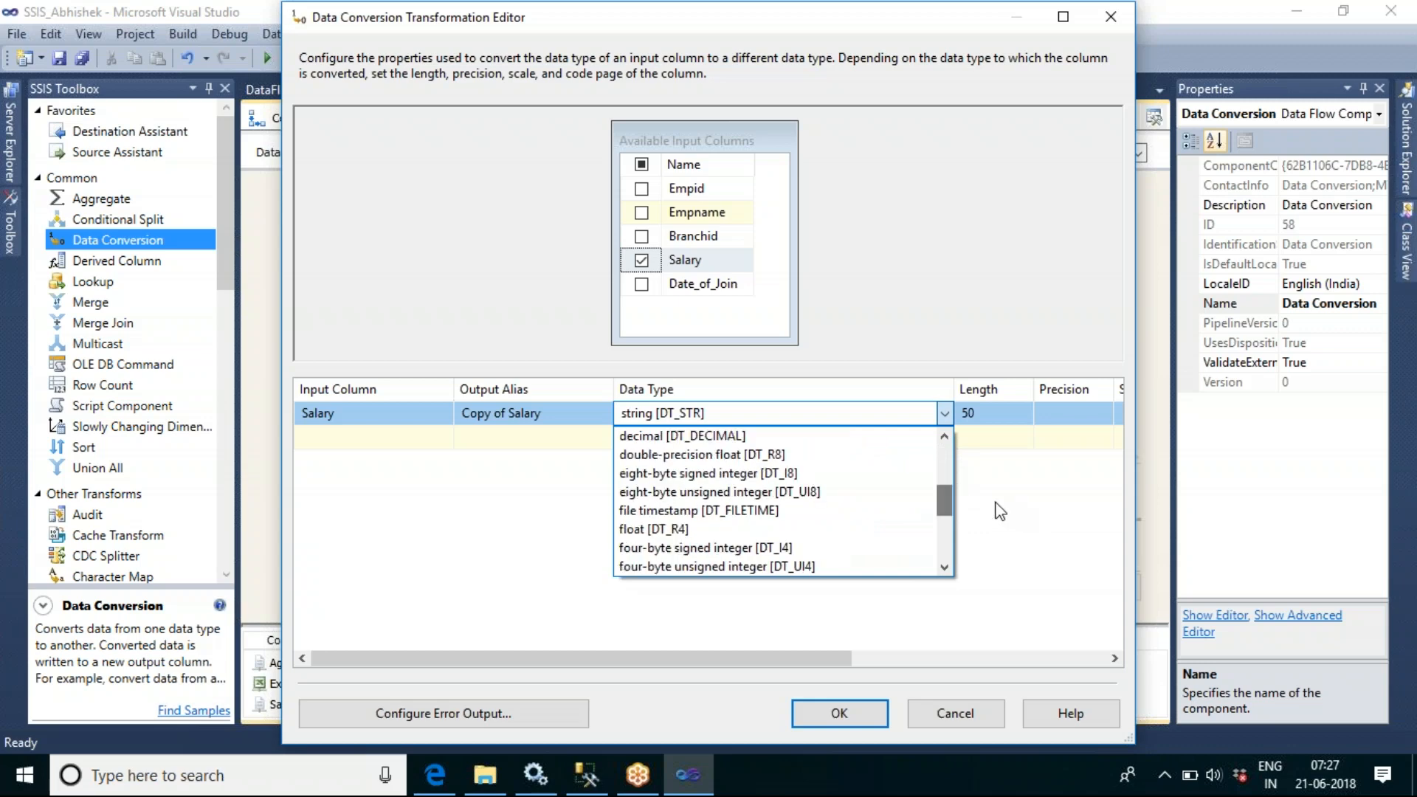
pyautogui.click(791, 548)
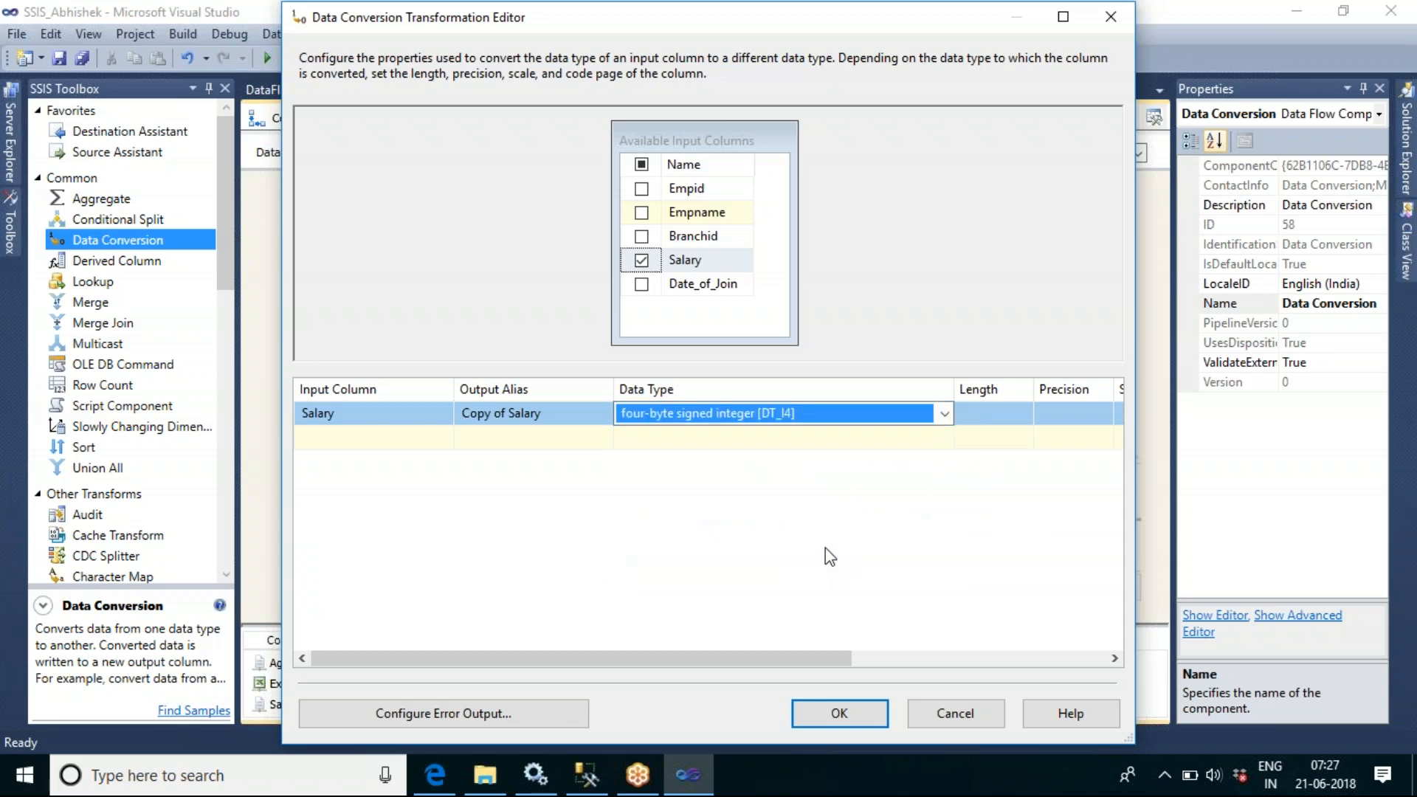
pyautogui.click(860, 720)
# Move the Aggregate transformation further below Data Conversion and connect the Data Conversion output to it
pyautogui.moveTo(498, 449); pyautogui.dragTo(524, 487)
pyautogui.click(529, 402)
pyautogui.click(656, 523)
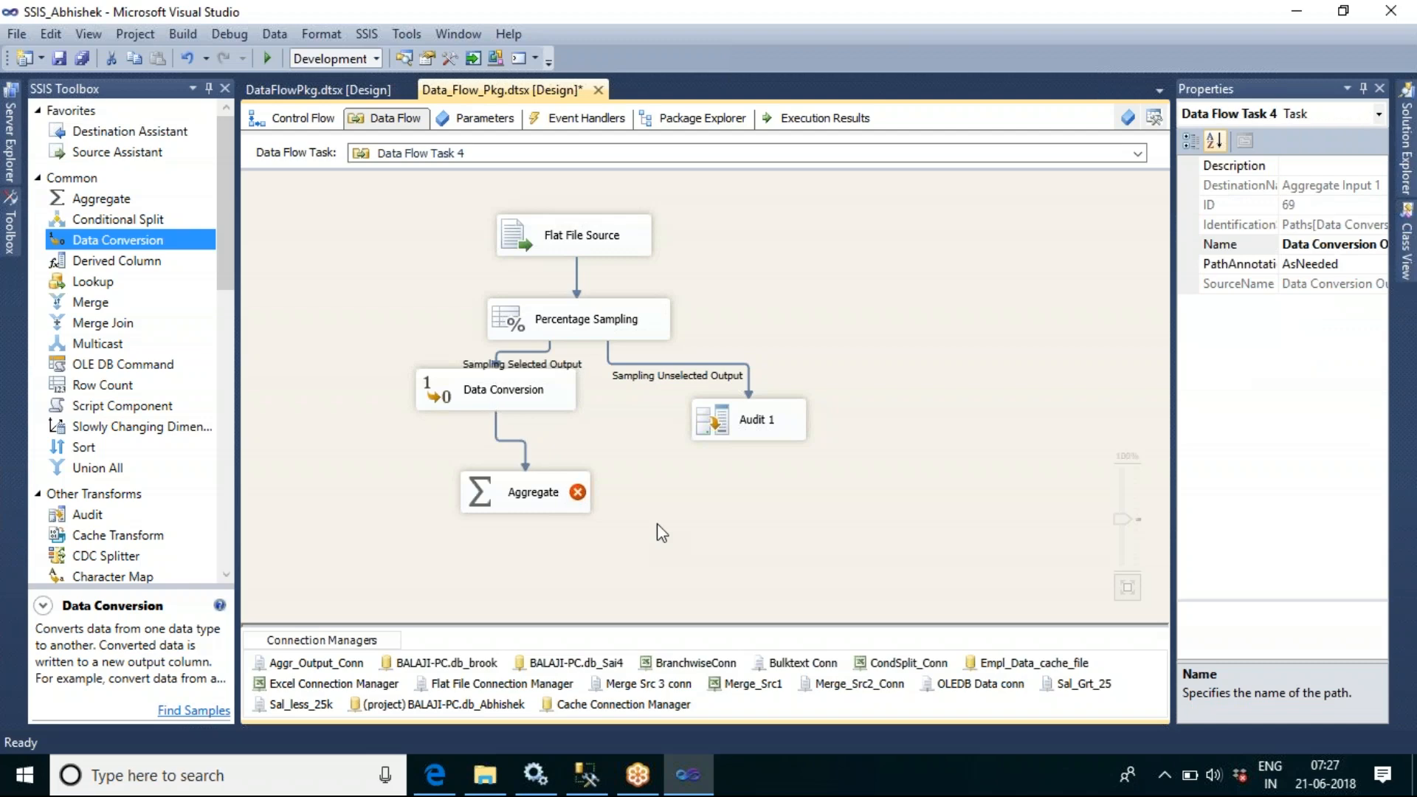
# Configure the Aggregate to group by Branchid and calculate the Sum of Copy of Salary
pyautogui.doubleClick(535, 502)
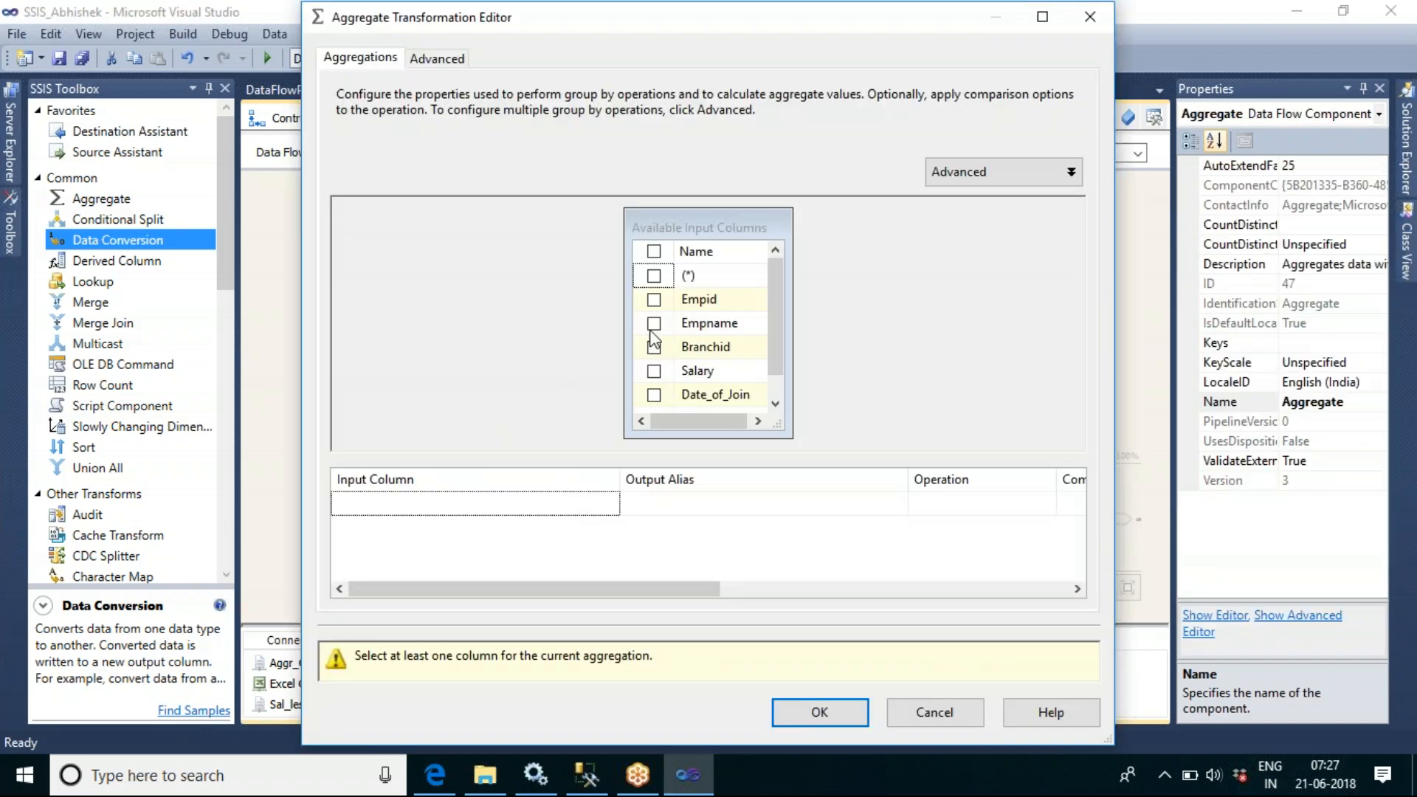
pyautogui.click(654, 371)
pyautogui.click(654, 347)
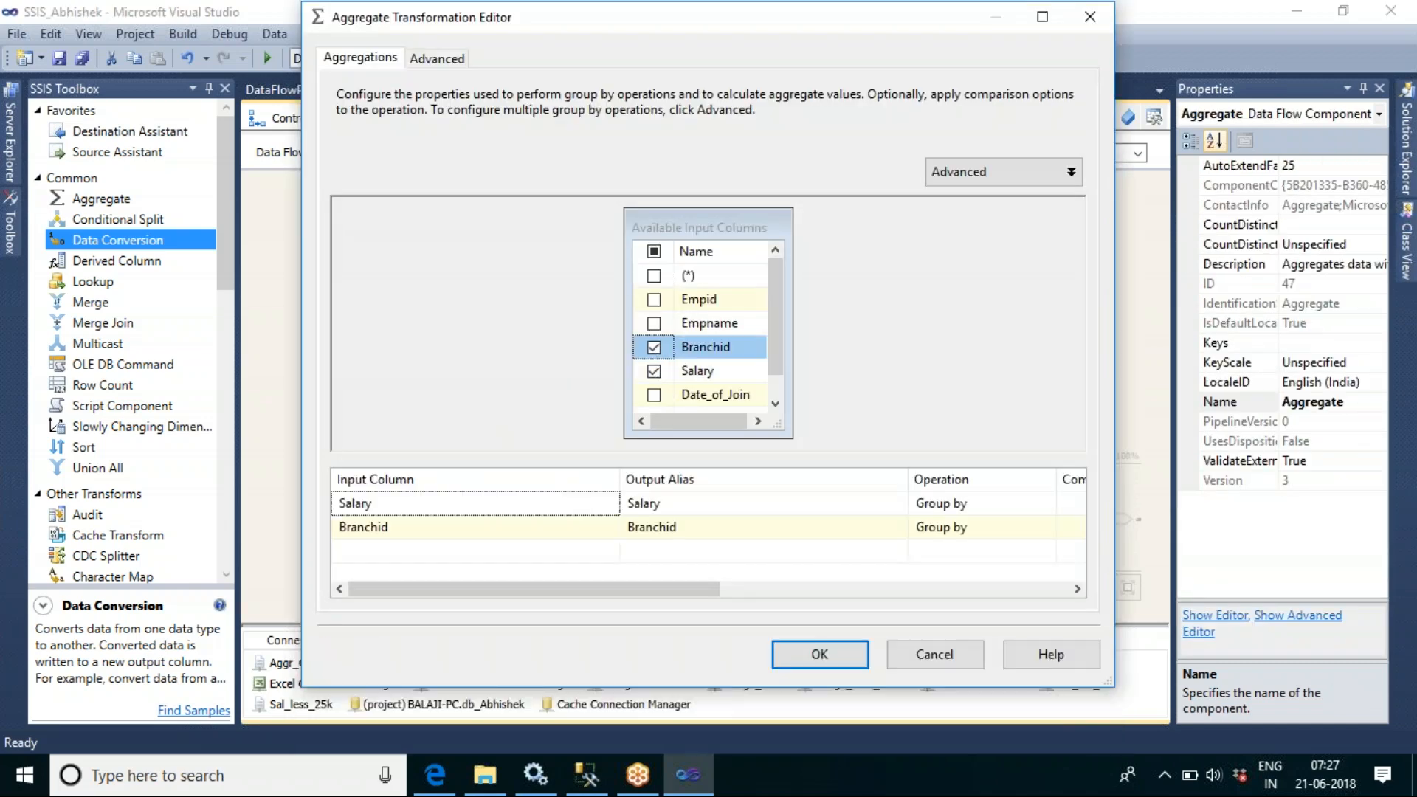
pyautogui.click(1002, 501)
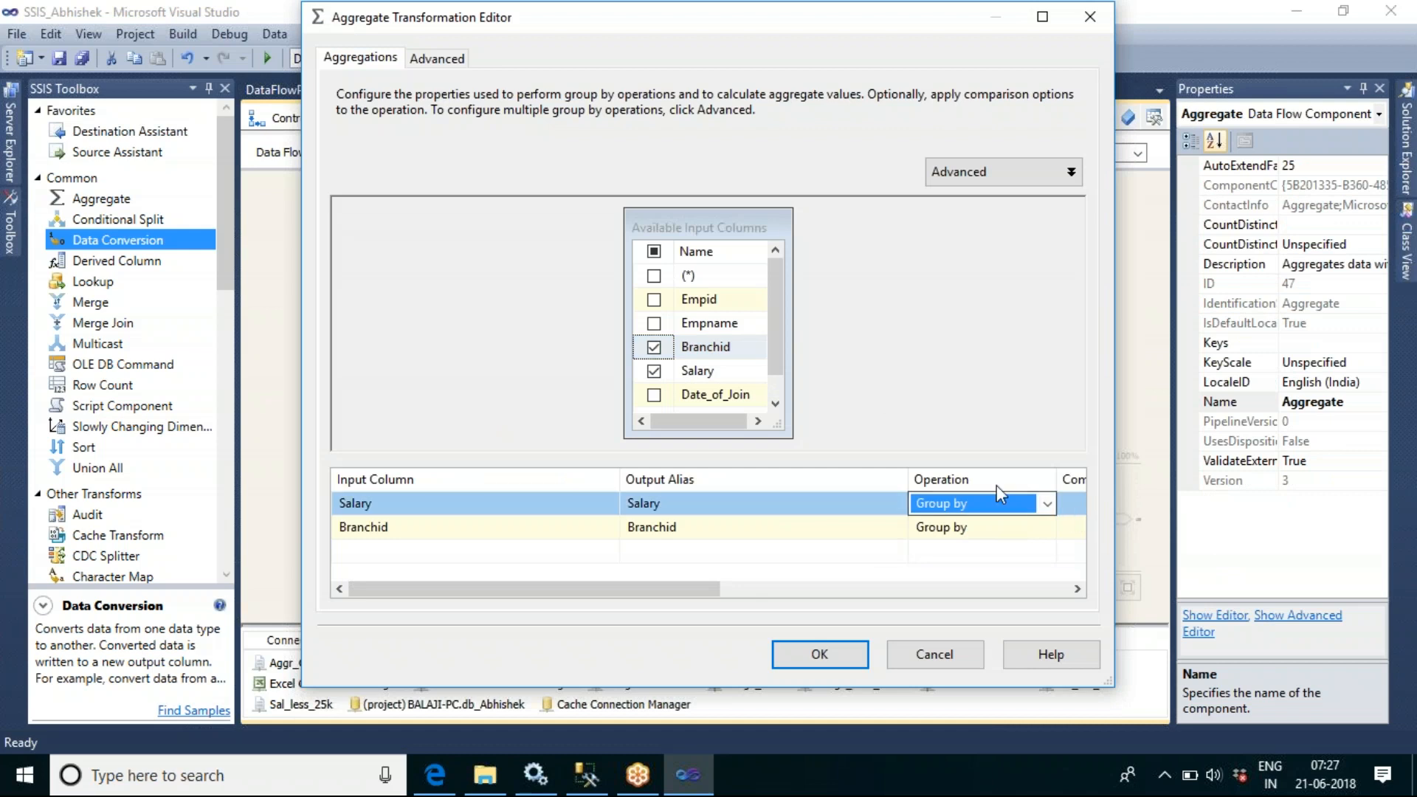
pyautogui.click(653, 370)
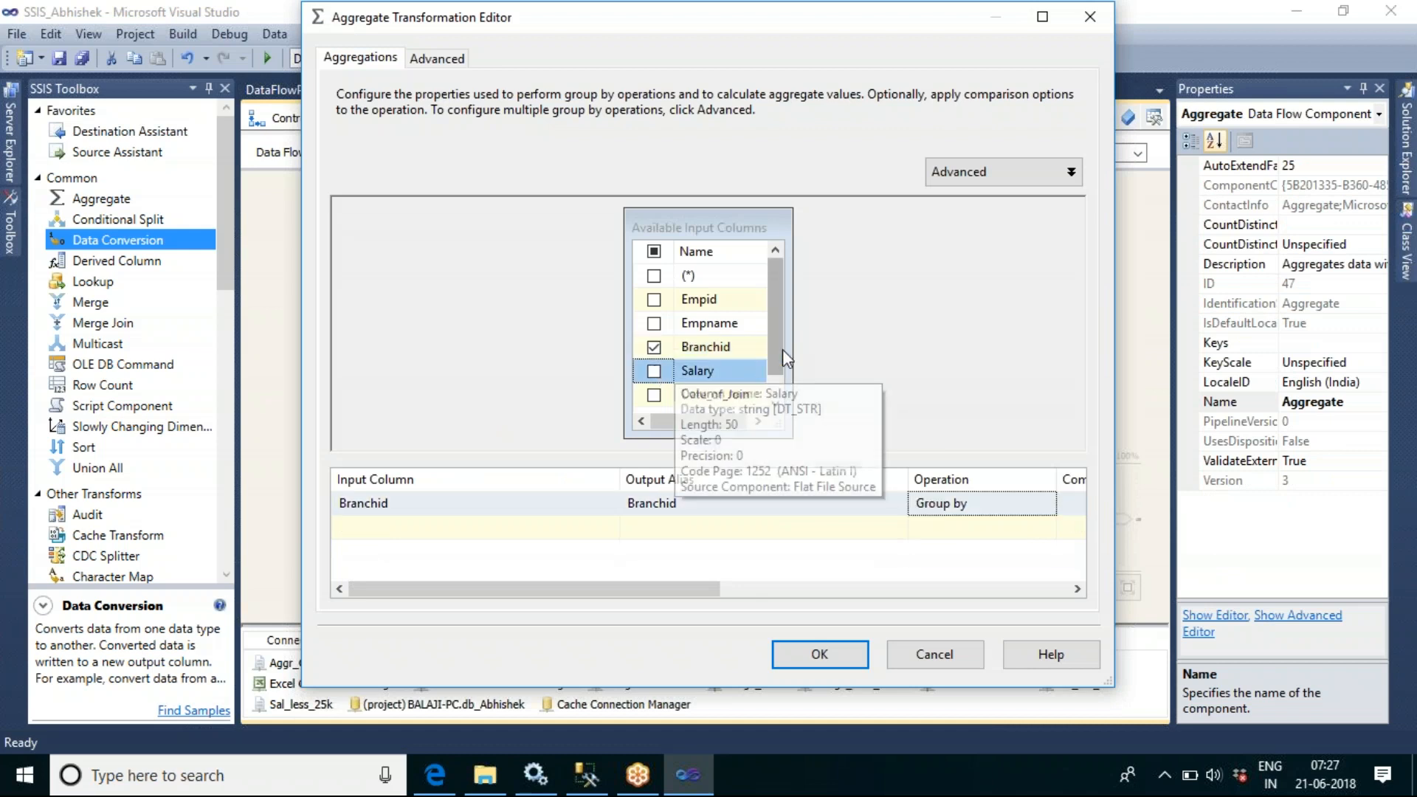
pyautogui.scroll(-1, 776, 337)
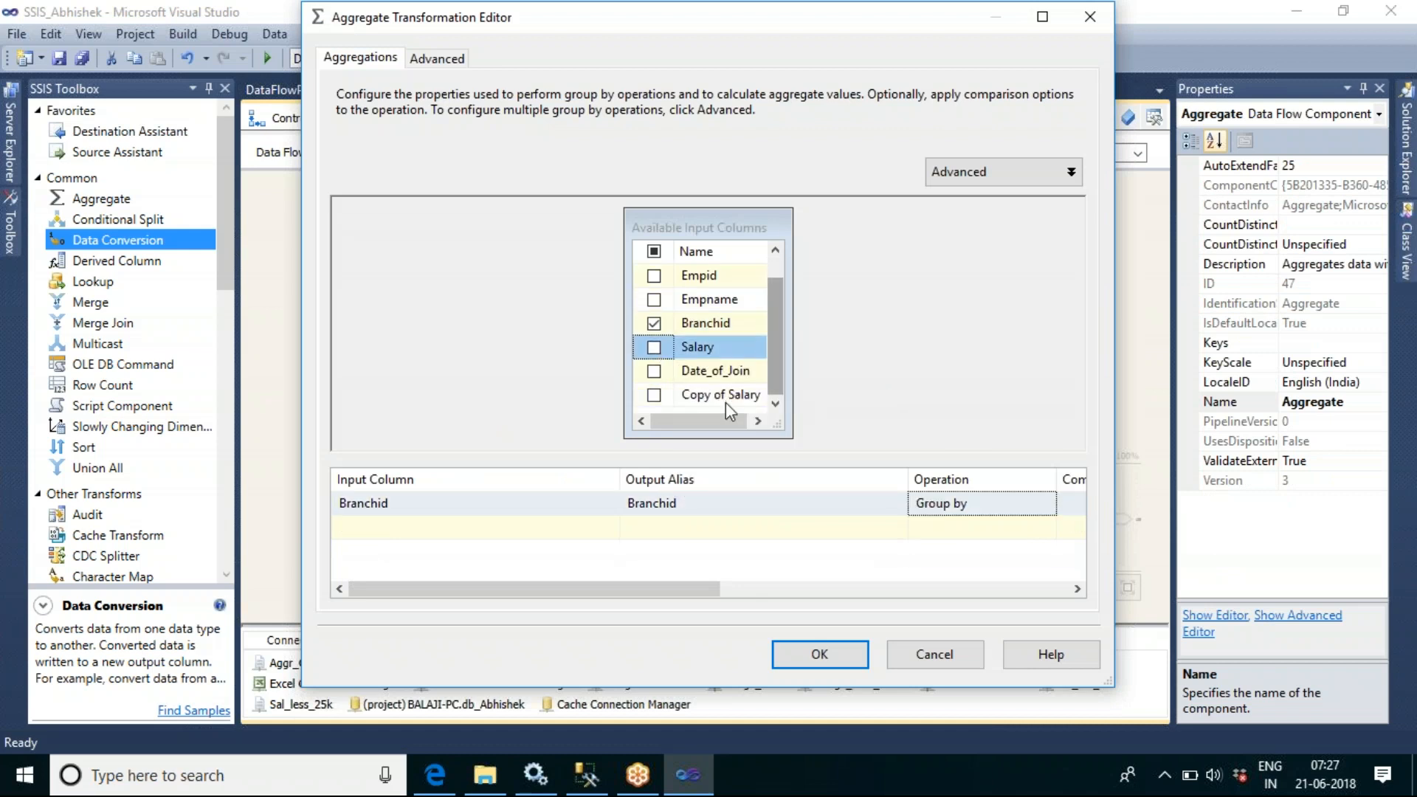
pyautogui.click(653, 395)
pyautogui.click(985, 527)
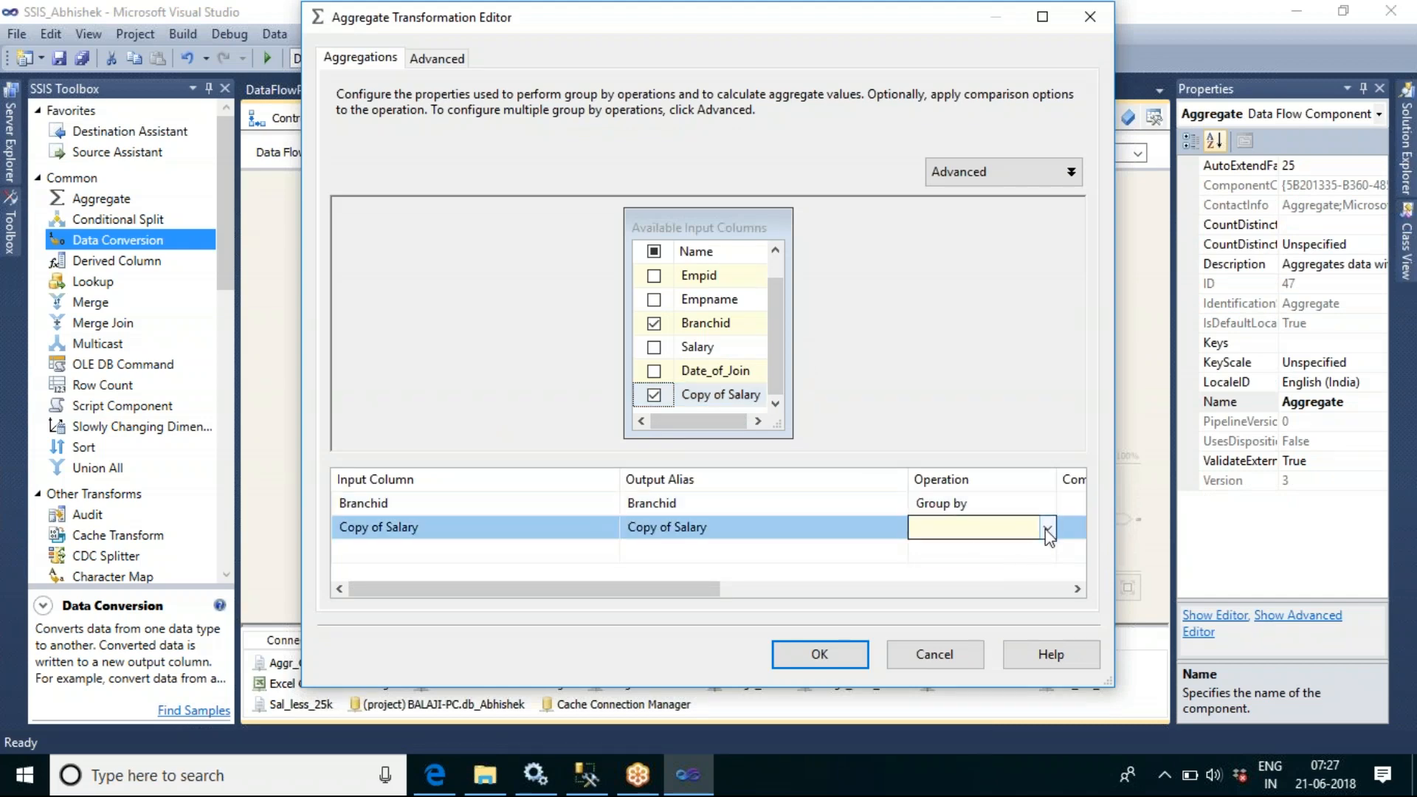
pyautogui.click(1047, 527)
pyautogui.click(972, 602)
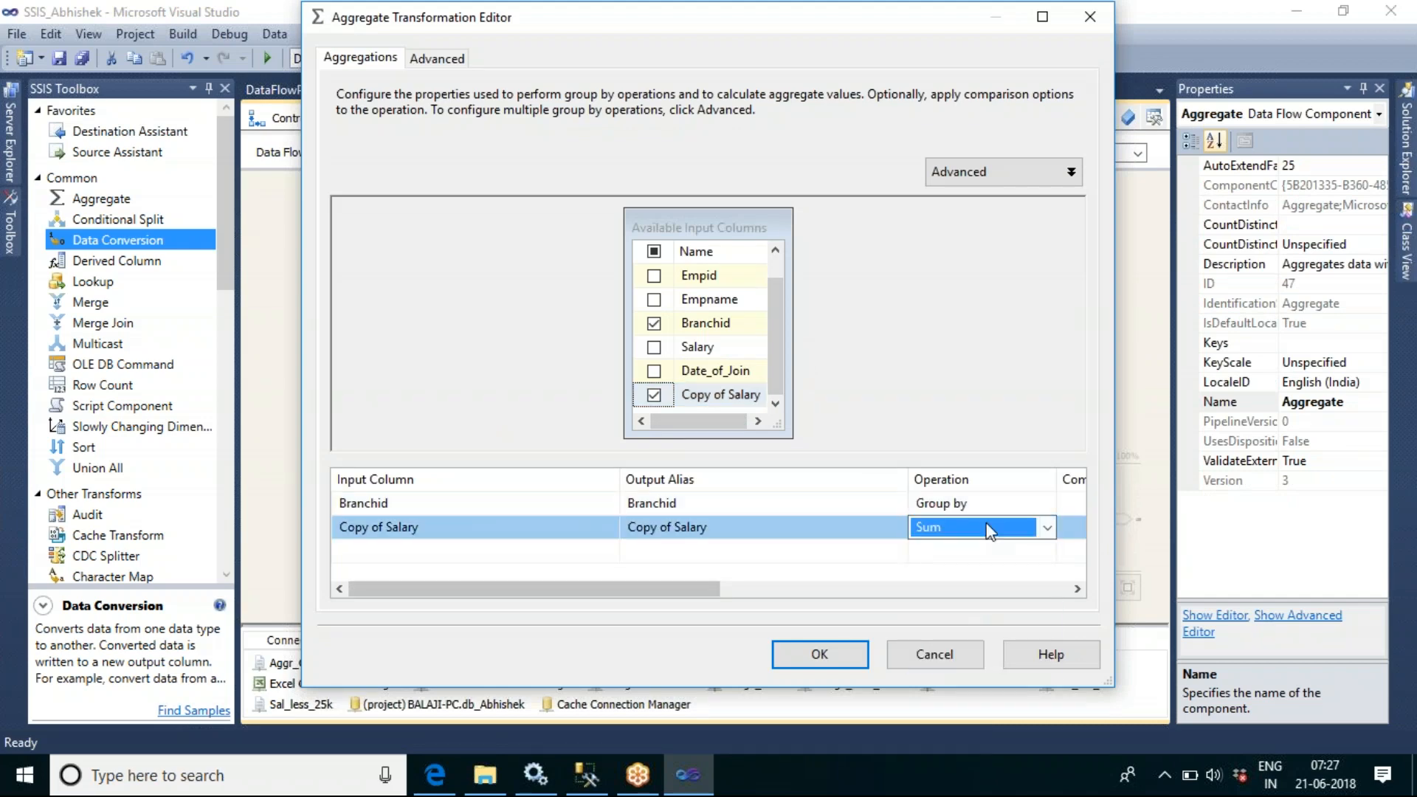
pyautogui.click(819, 653)
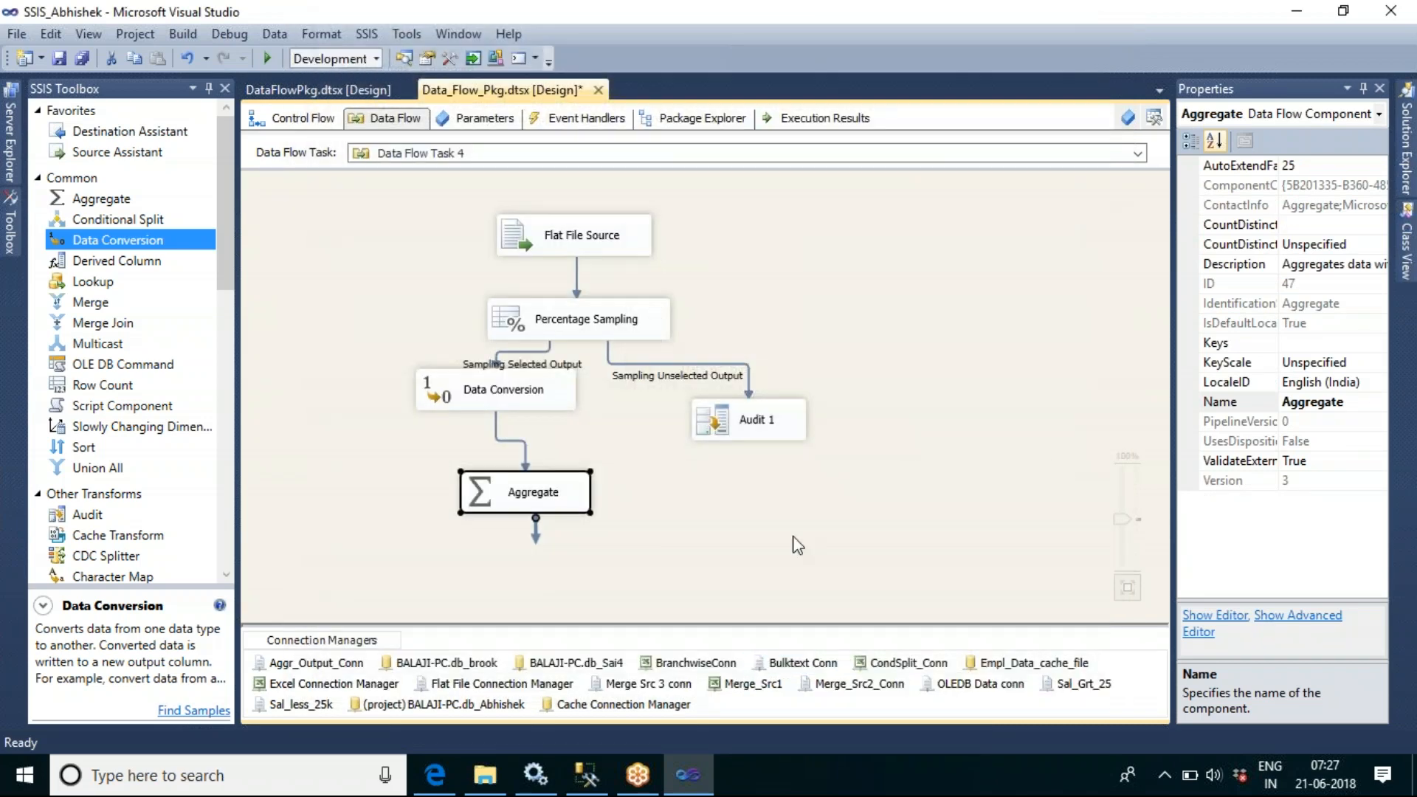
# Space out the Data Conversion and Aggregate transformations vertically below Percentage Sampling
pyautogui.click(795, 545)
pyautogui.moveTo(458, 391); pyautogui.dragTo(476, 423)
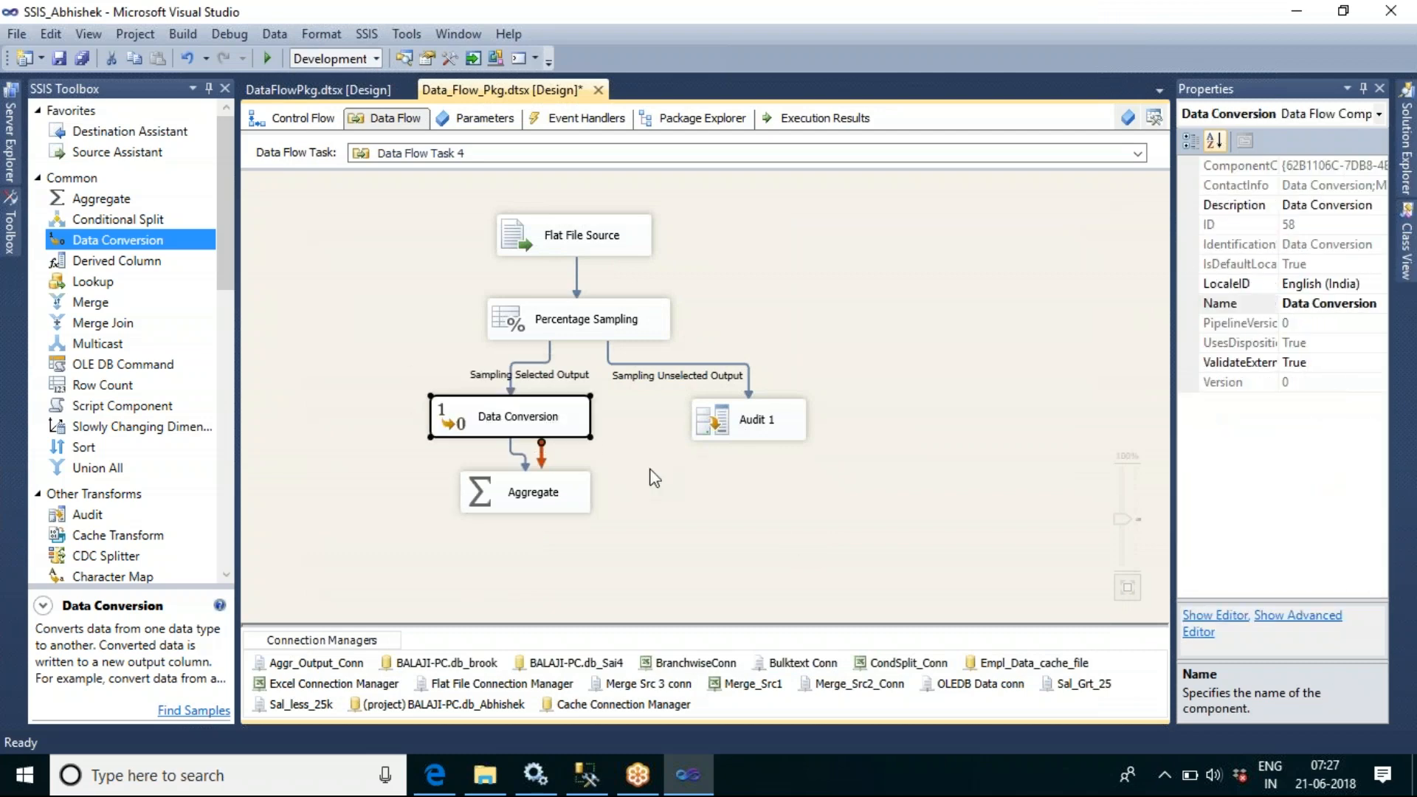
pyautogui.click(654, 477)
pyautogui.click(531, 500)
pyautogui.moveTo(531, 499); pyautogui.dragTo(508, 536)
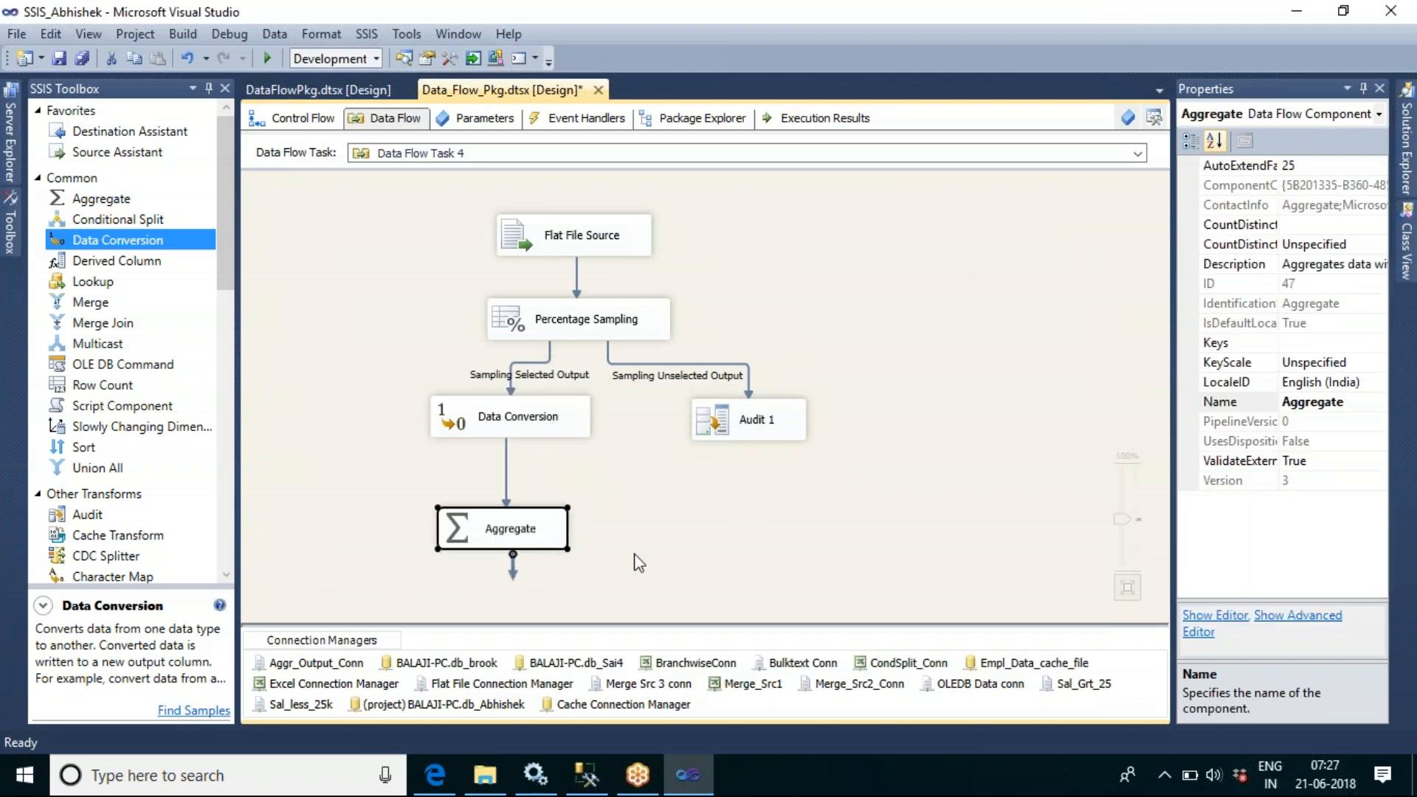
pyautogui.click(550, 428)
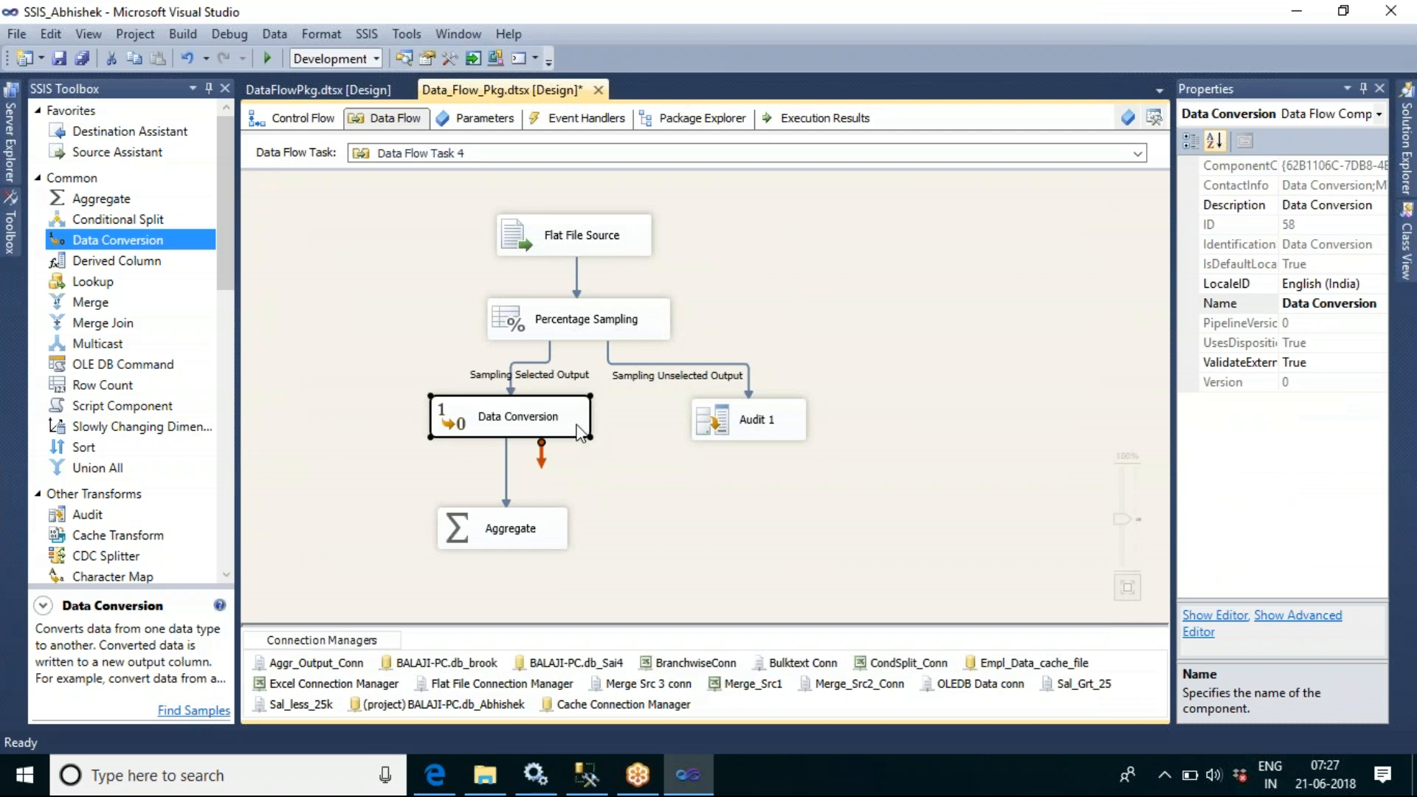
pyautogui.moveTo(580, 431); pyautogui.dragTo(579, 454)
pyautogui.click(698, 490)
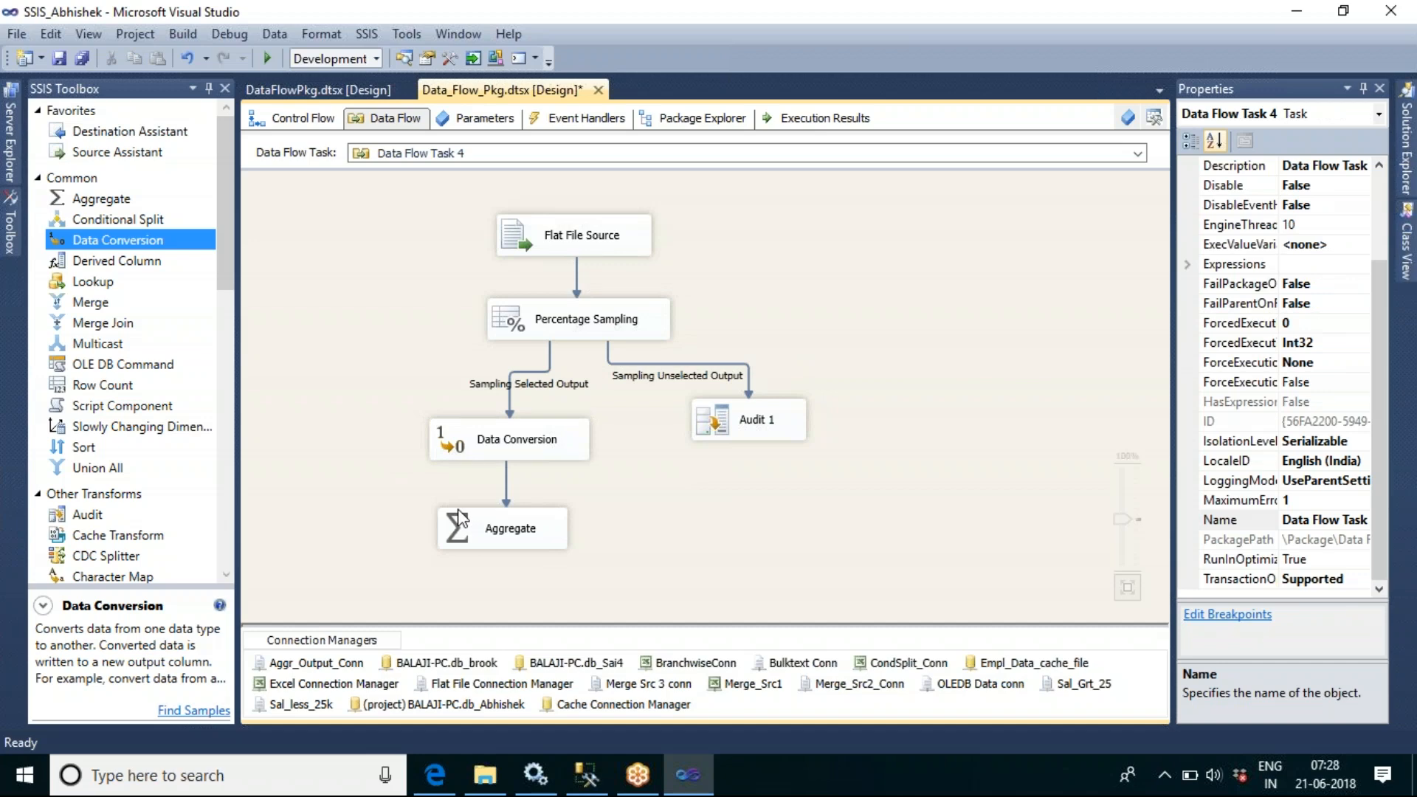
# Enable a data viewer on the path between Data Conversion and Aggregate, displaying all columns
pyautogui.doubleClick(507, 488)
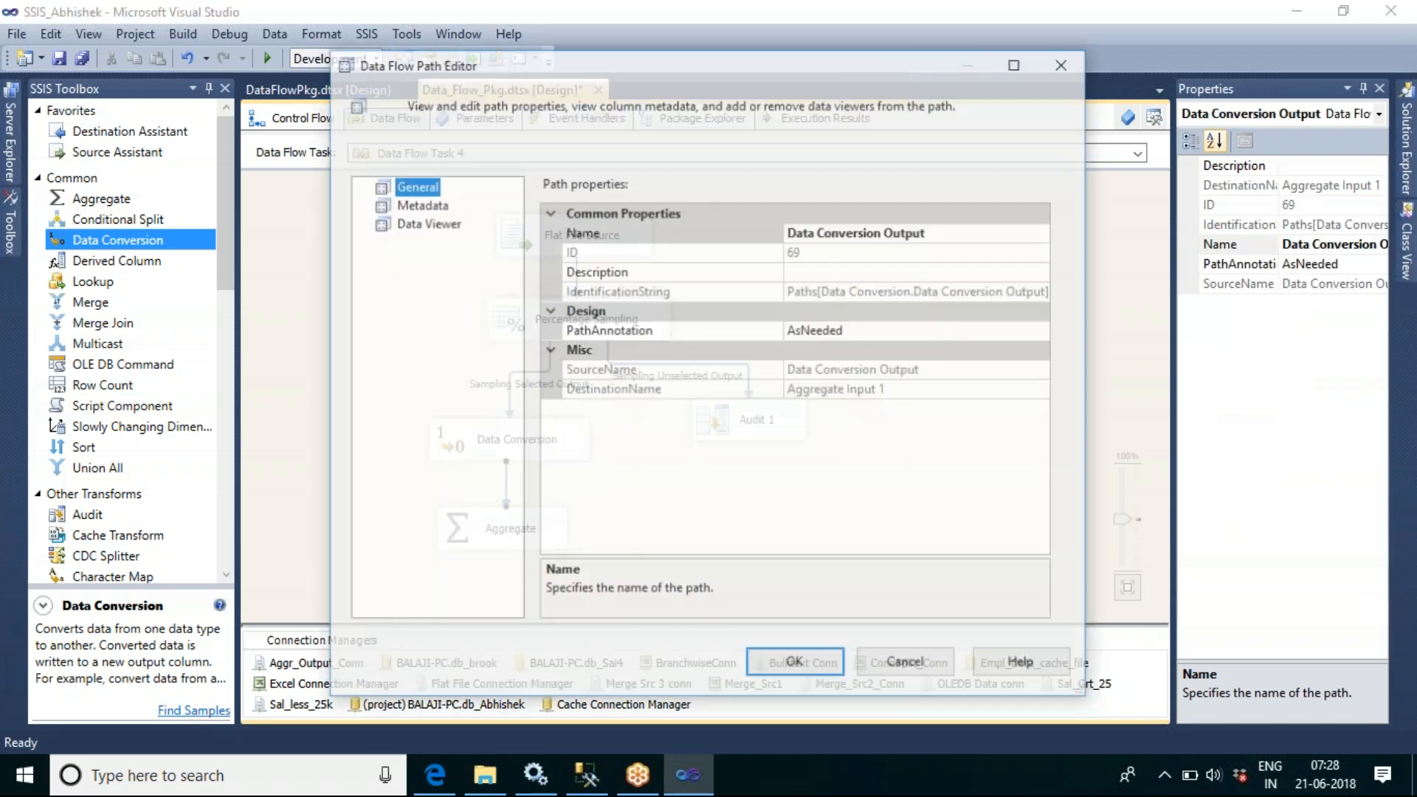
pyautogui.click(427, 222)
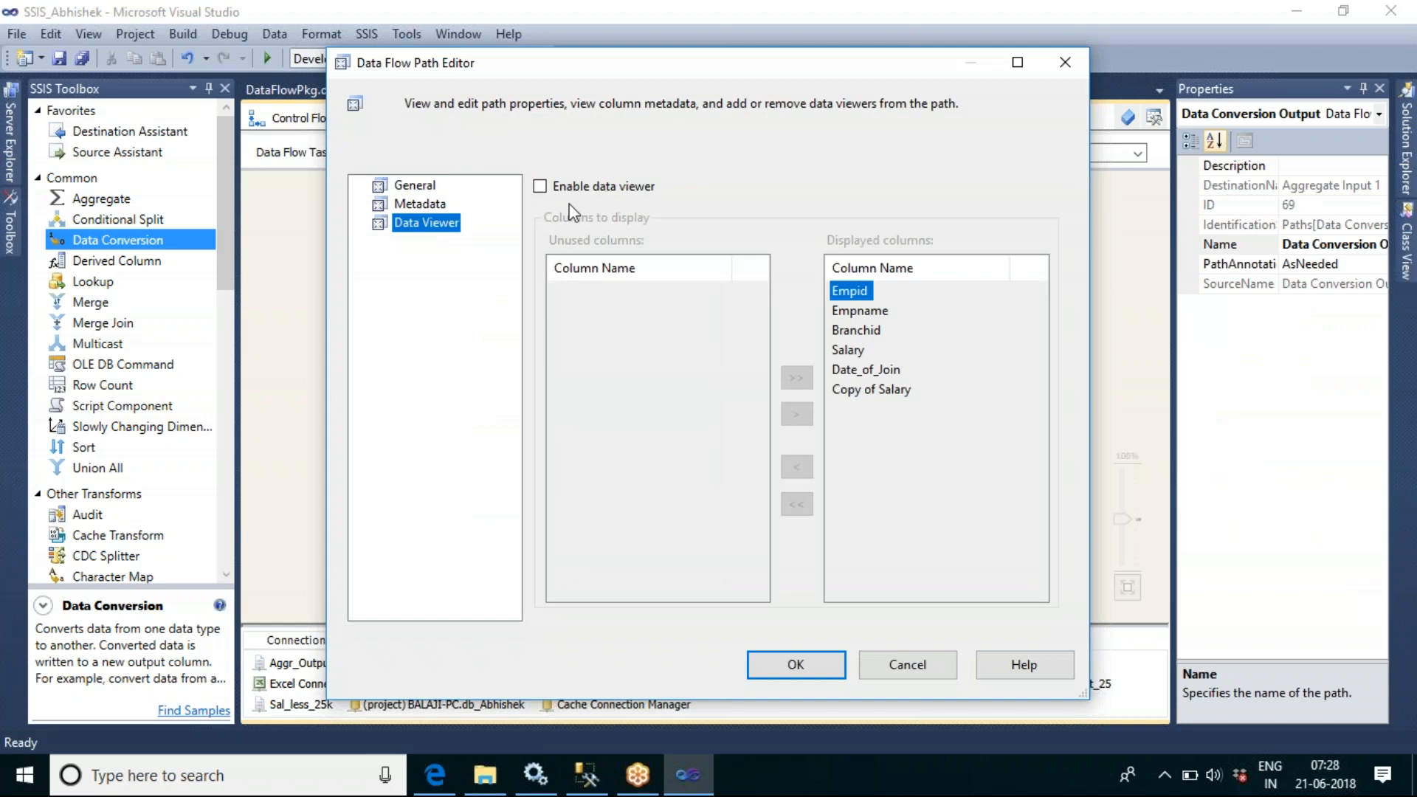
pyautogui.click(539, 186)
pyautogui.click(793, 664)
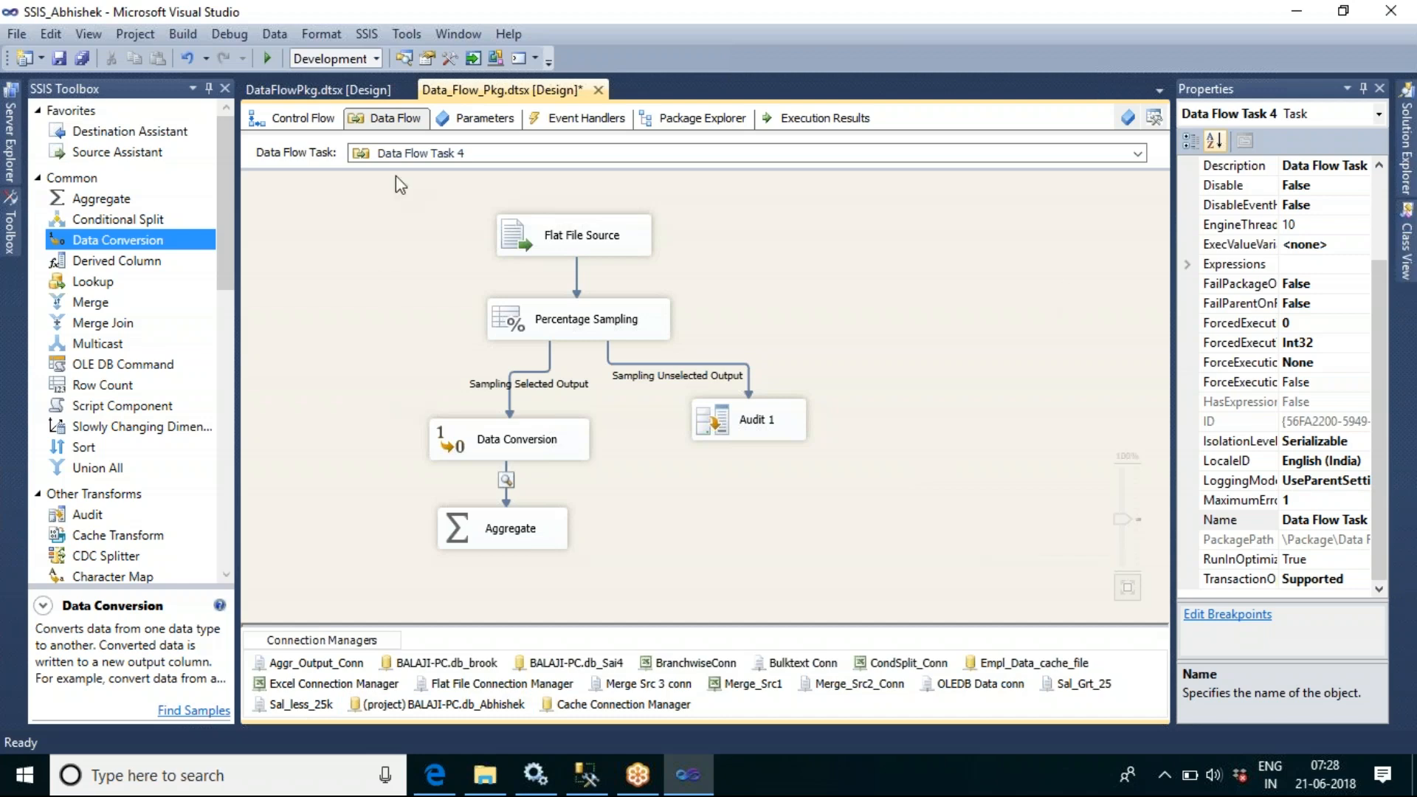
# Execute Data Flow Task 4 and run the package to show the sampled rows in the data viewer
pyautogui.rightClick(920, 300)
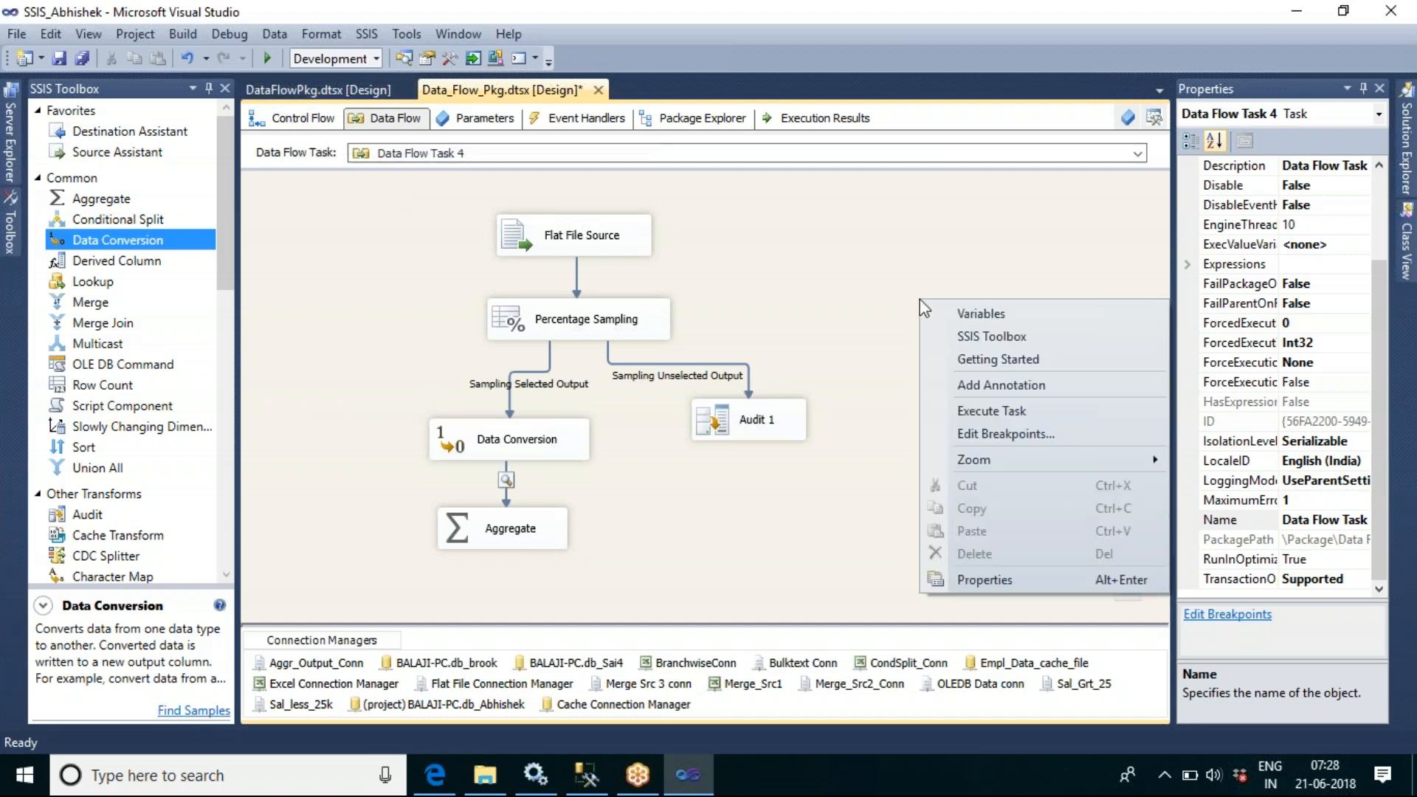
pyautogui.click(999, 418)
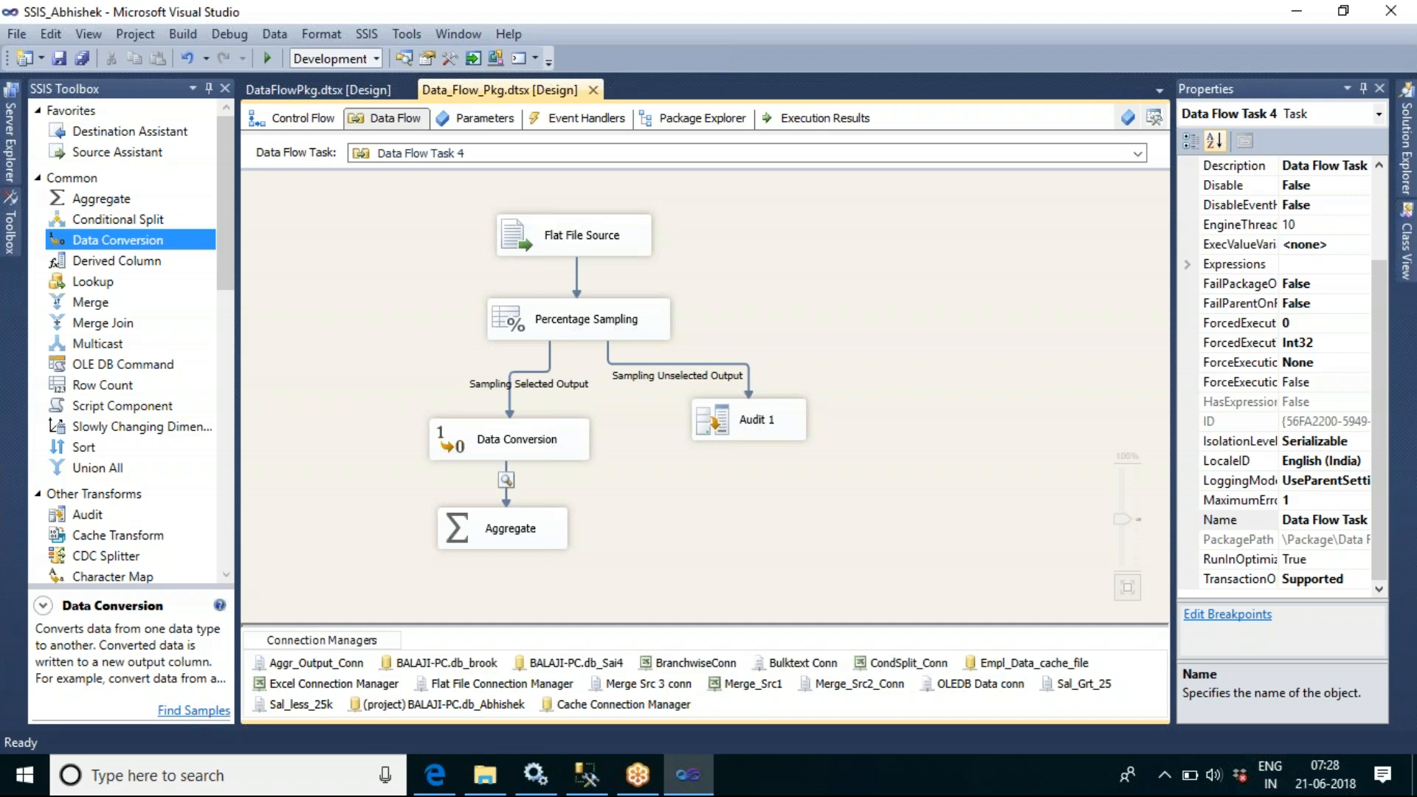
pyautogui.press('F5')
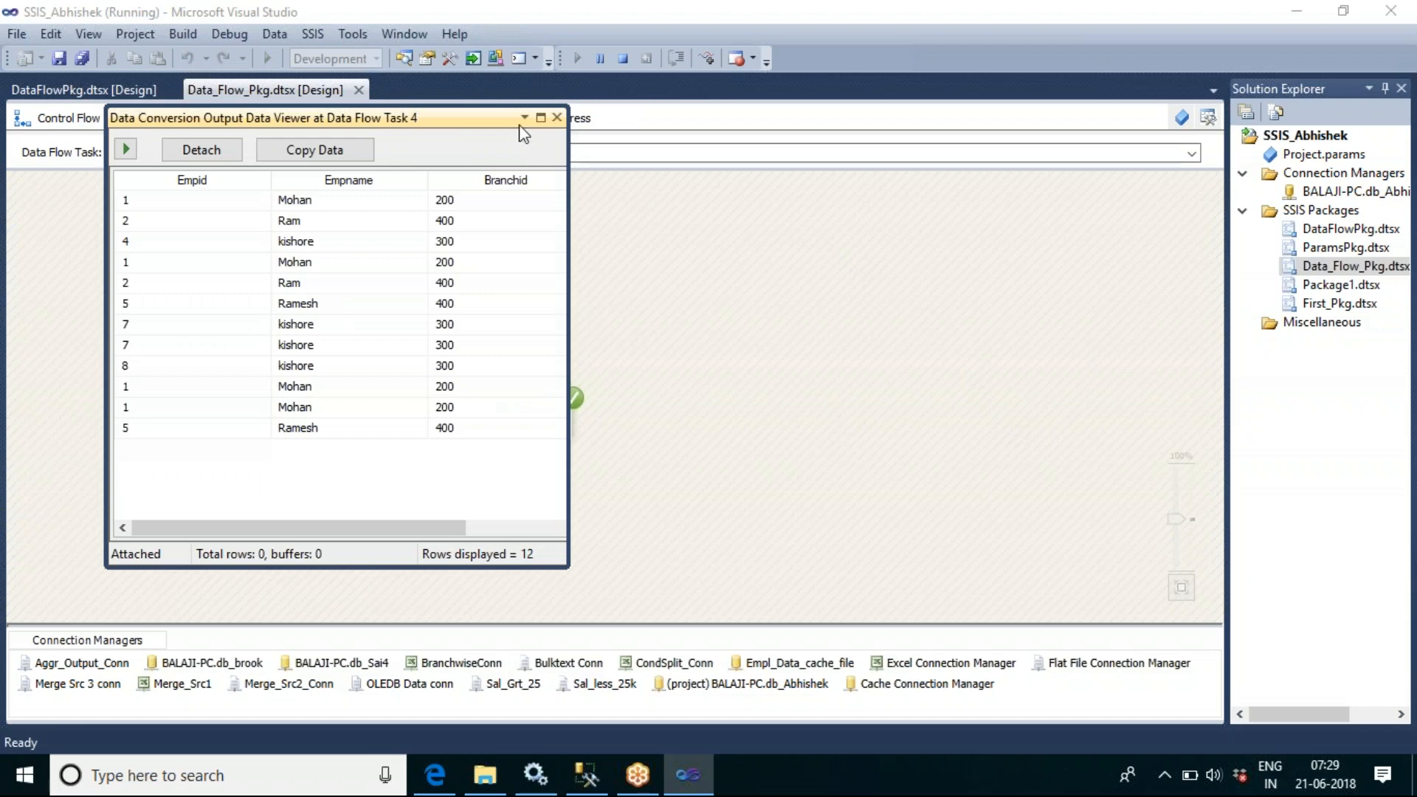
# Move the data viewer away from the data flow to inspect the row counts, close it and stop debugging
pyautogui.moveTo(472, 118); pyautogui.dragTo(1054, 242)
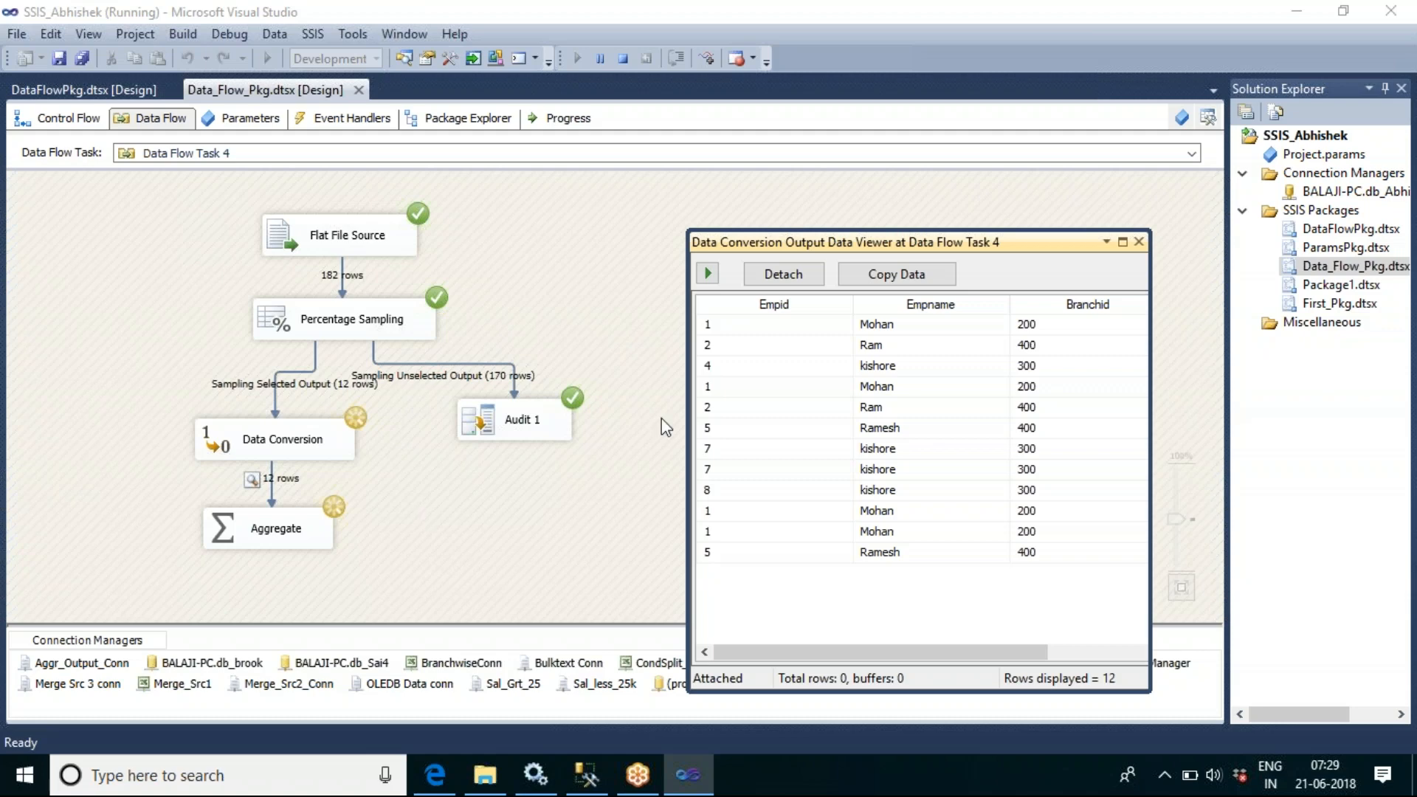
pyautogui.click(1137, 242)
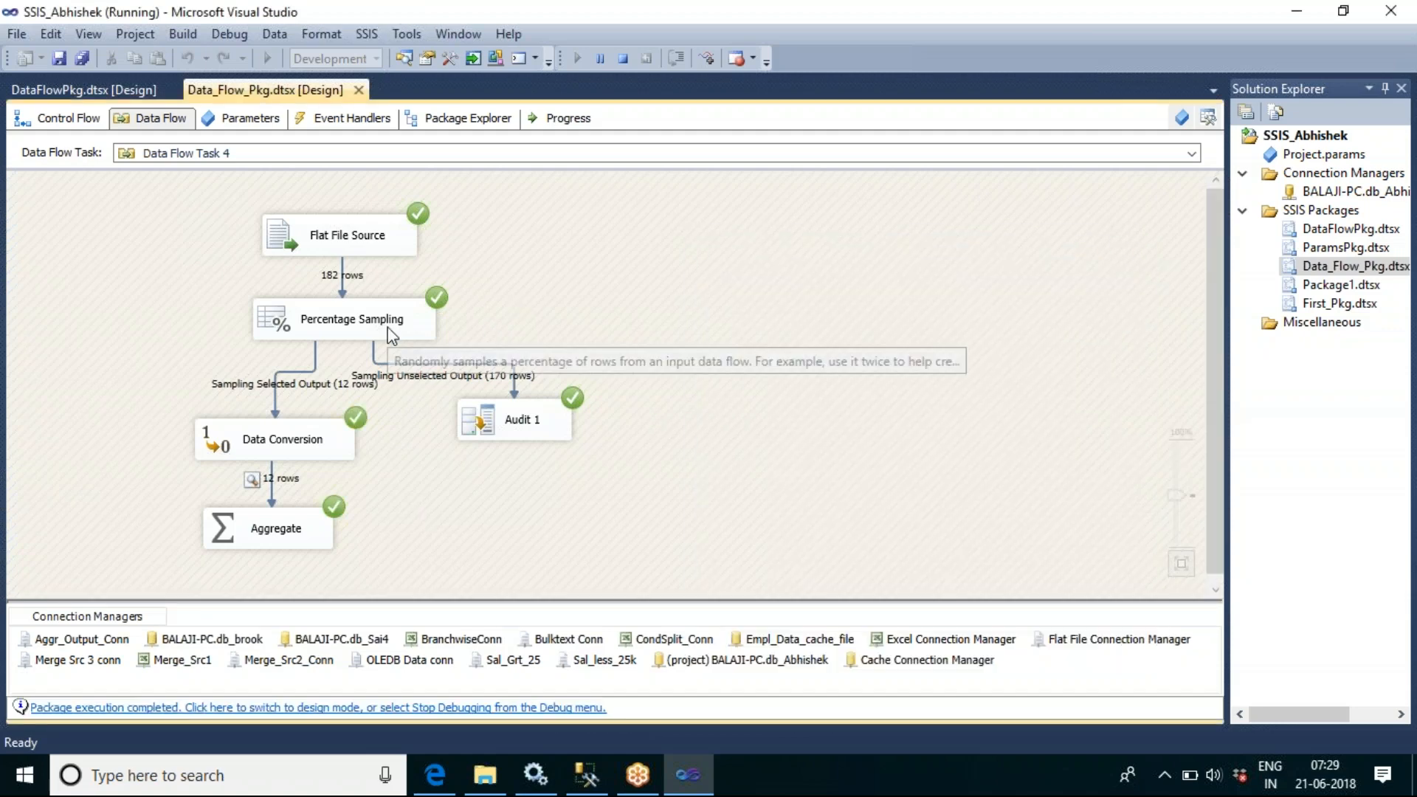
pyautogui.click(622, 59)
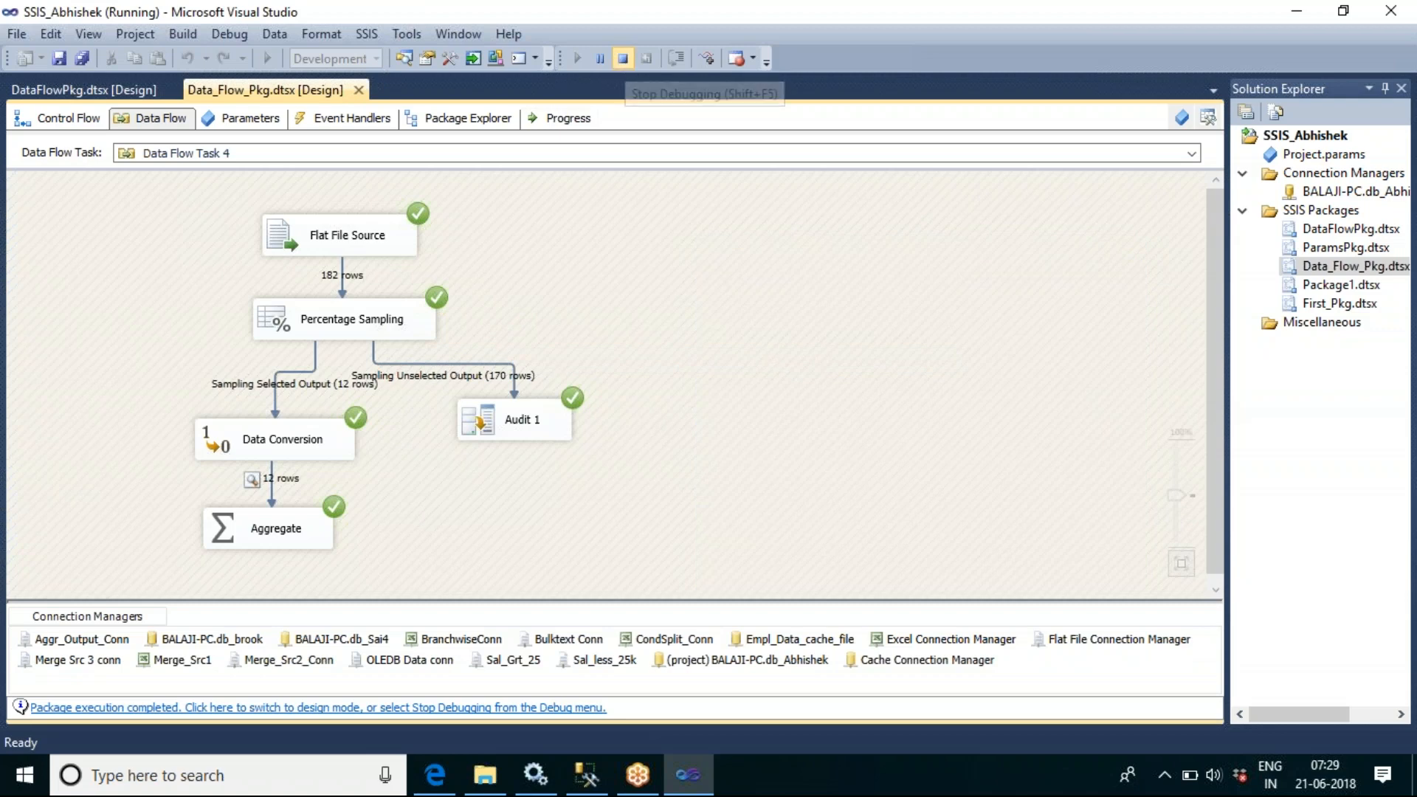
# Execute Data Flow Task 4 two more times to compare the sampled rows, closing the data viewer and stopping debugging after each run
pyautogui.rightClick(773, 262)
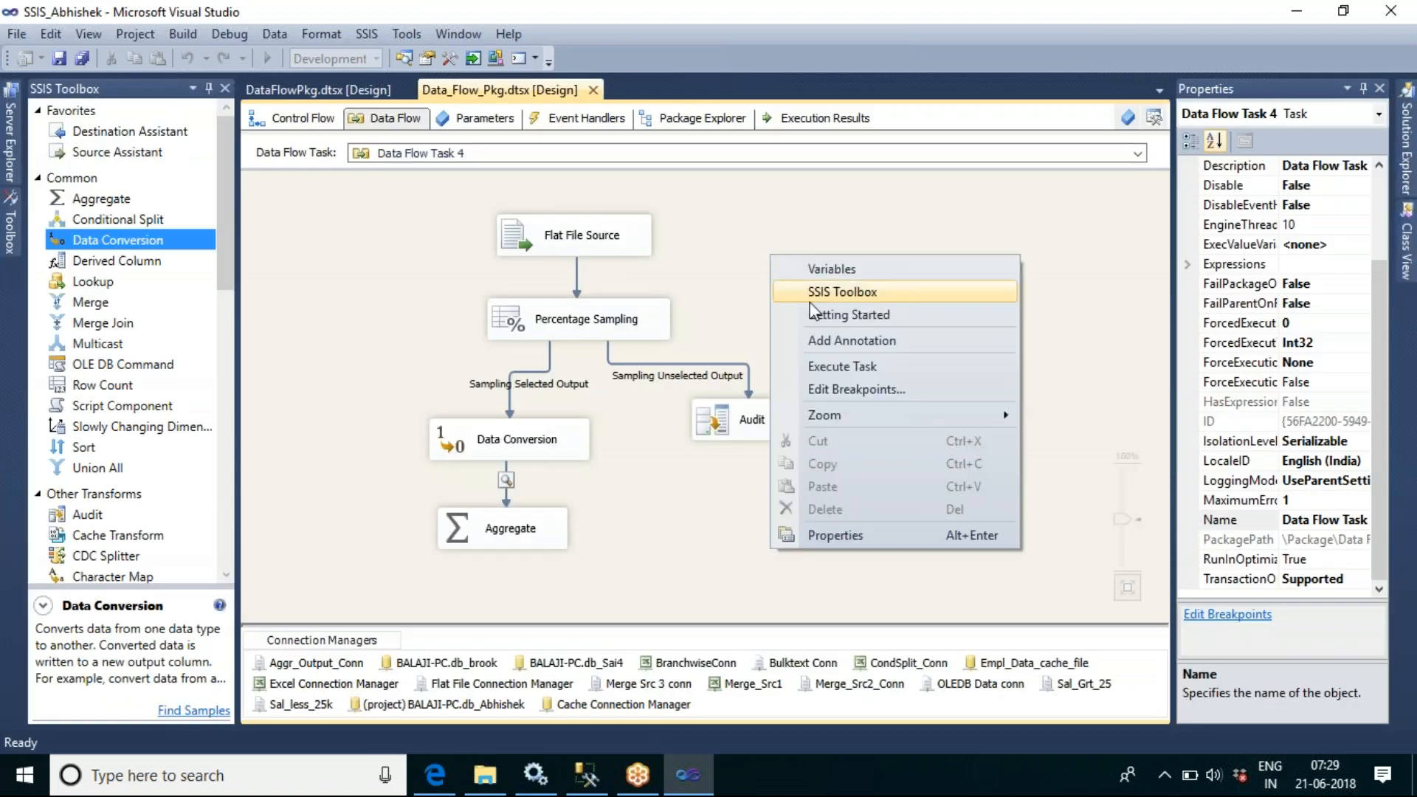
pyautogui.click(835, 365)
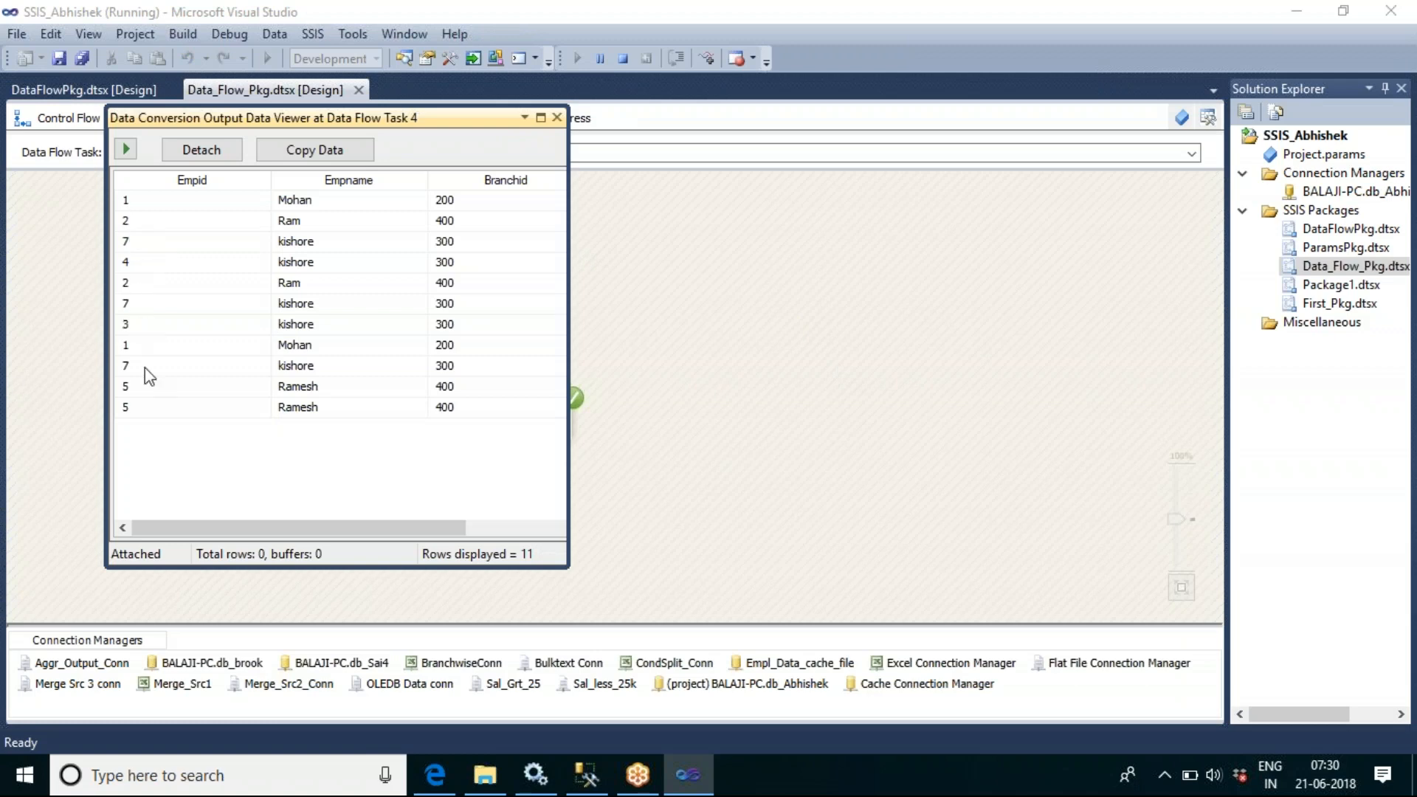
pyautogui.click(556, 117)
pyautogui.click(623, 58)
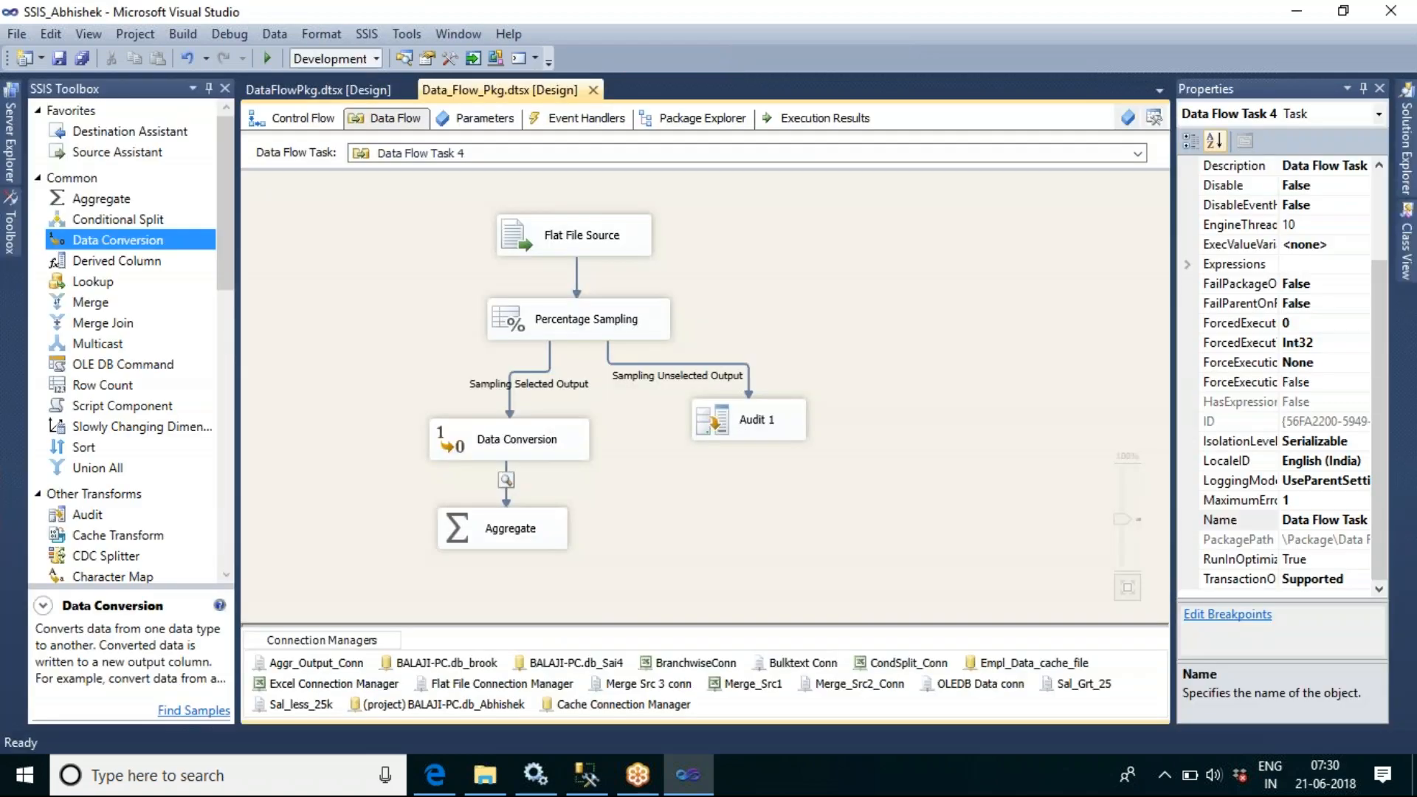
pyautogui.rightClick(777, 321)
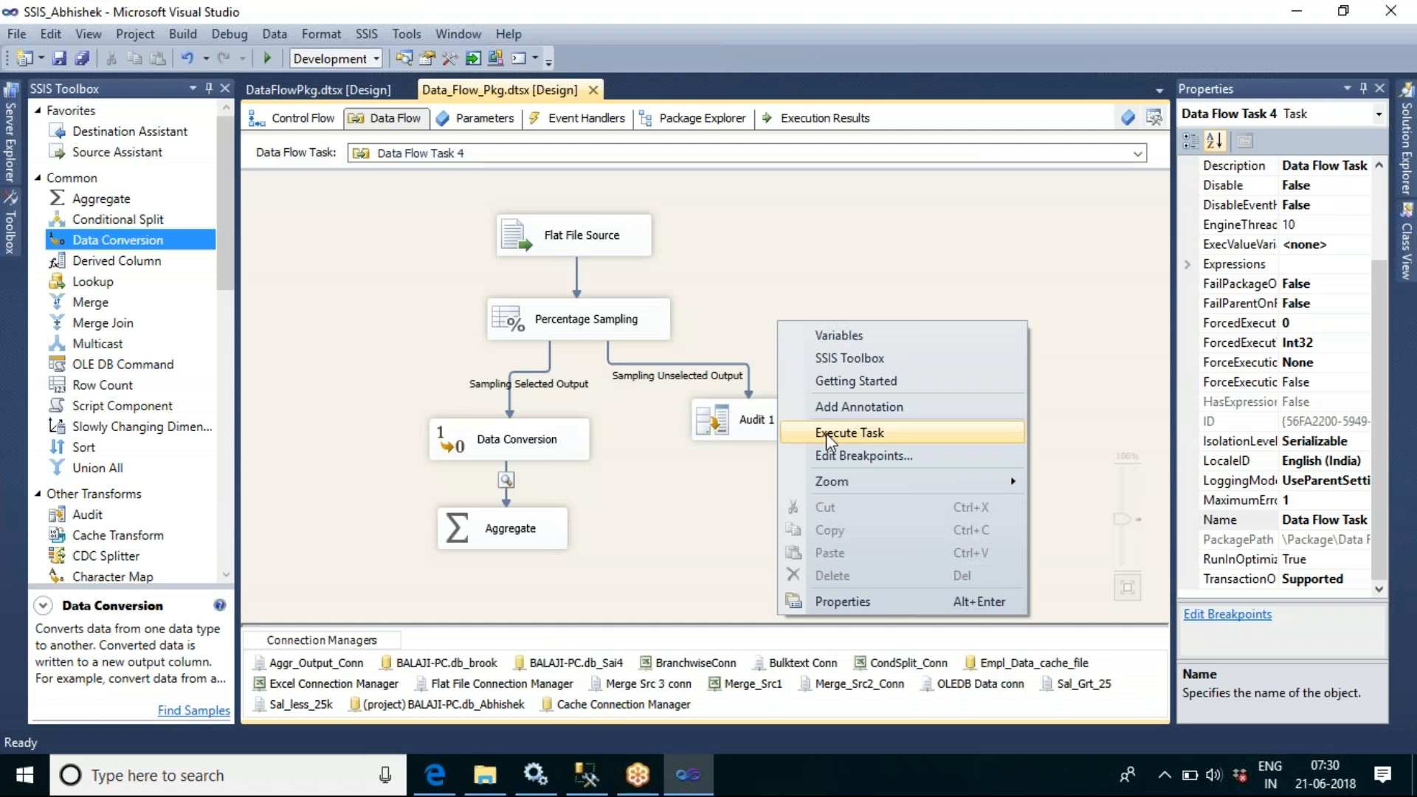
pyautogui.click(826, 432)
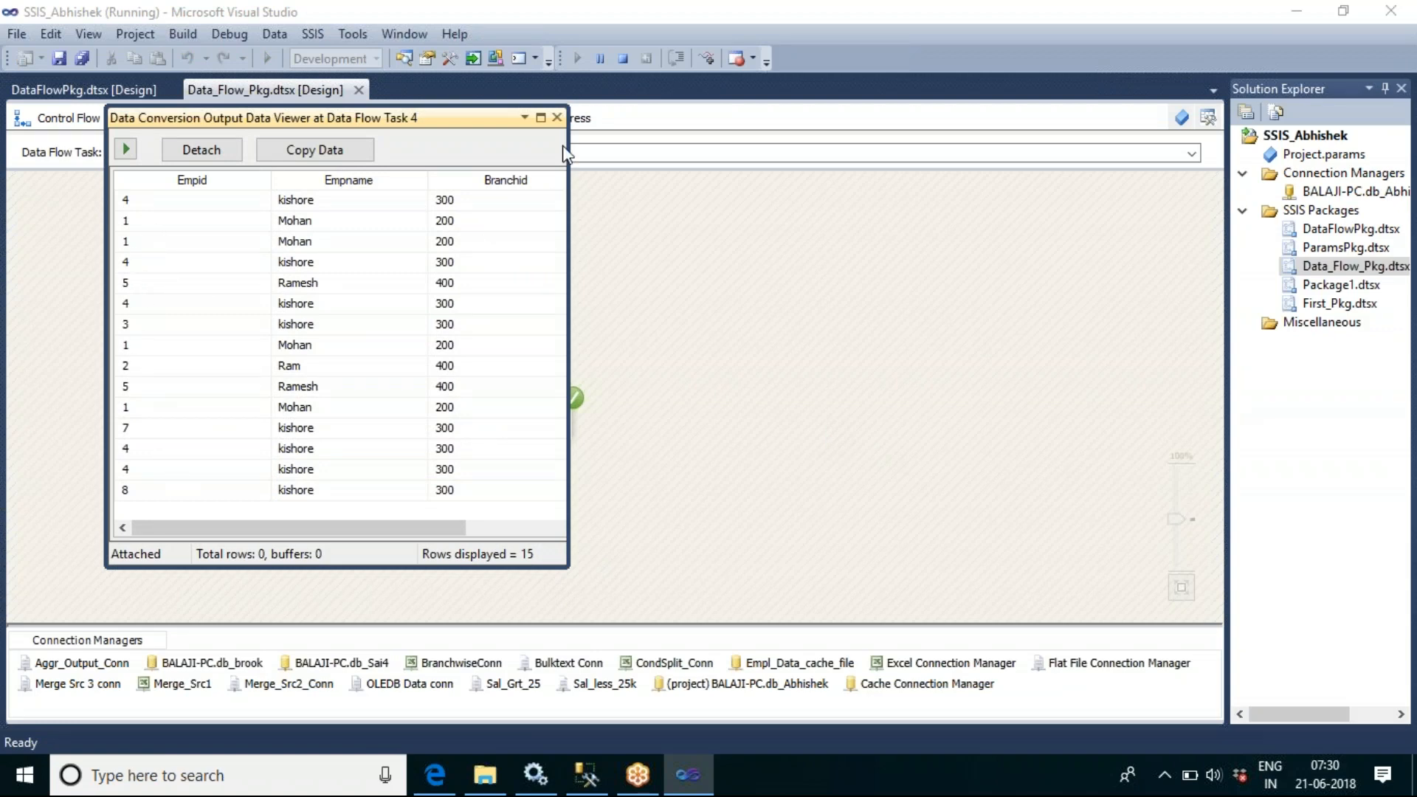
pyautogui.click(558, 121)
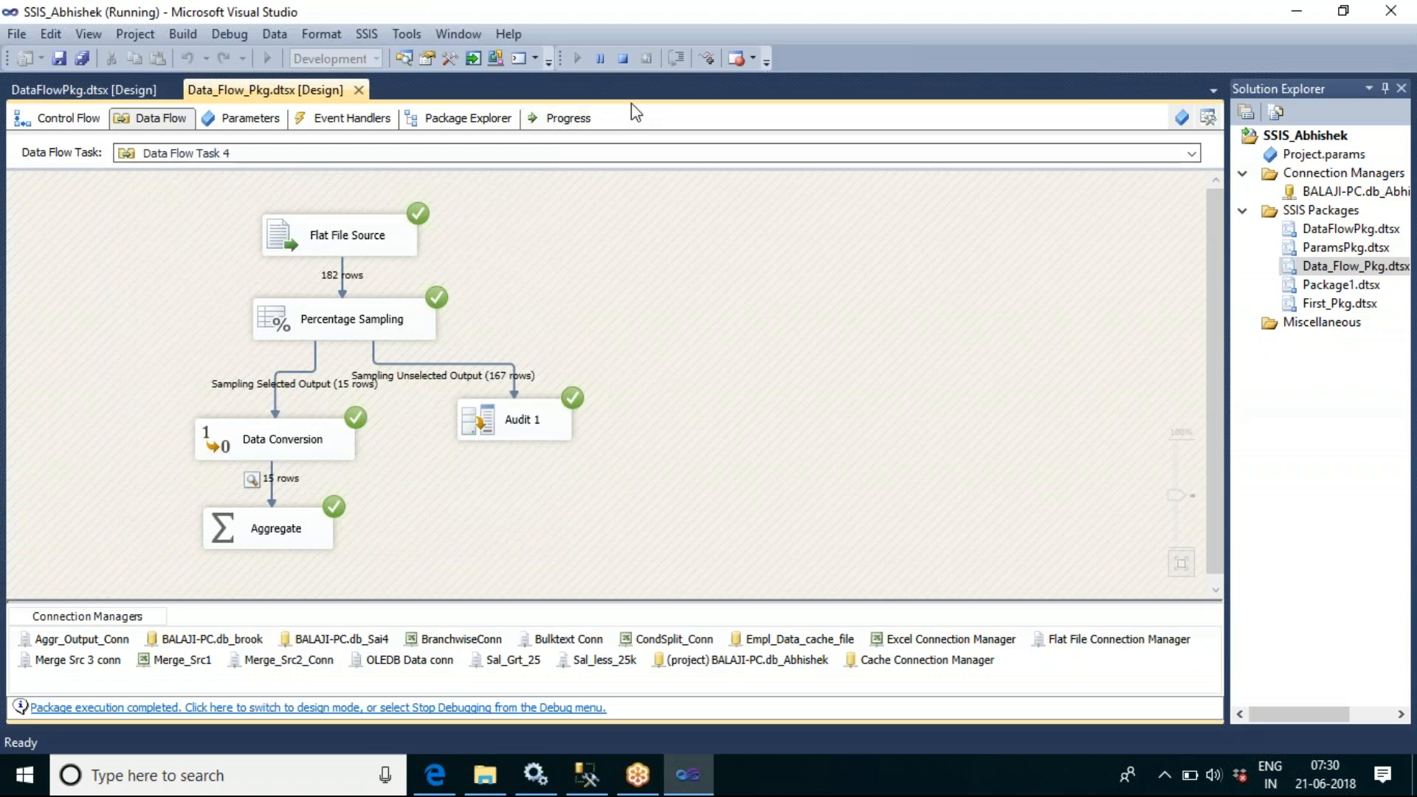
pyautogui.click(622, 58)
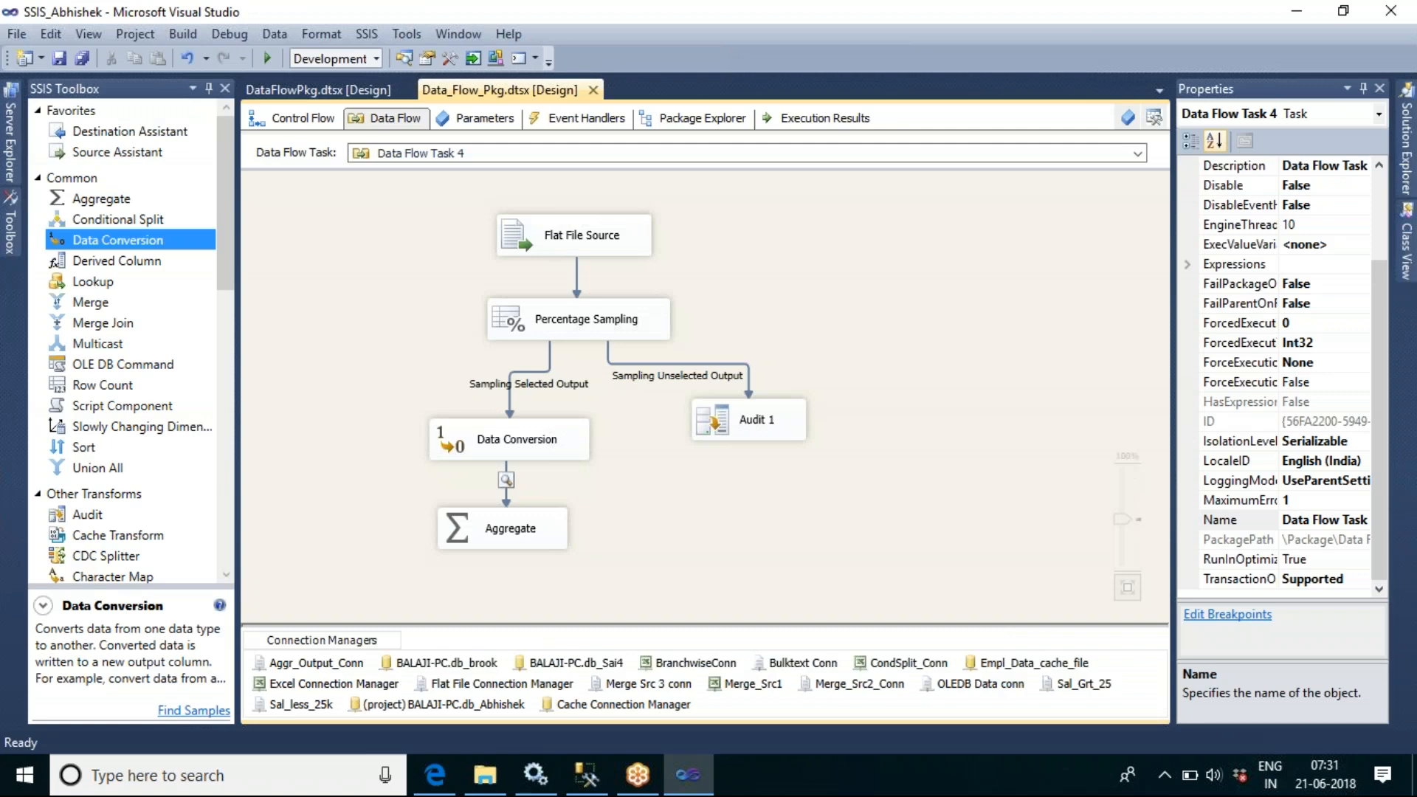
# Enable the use of a random seed with value 1 in the Percentage Sampling transformation, keeping 5 percent of rows
pyautogui.doubleClick(604, 325)
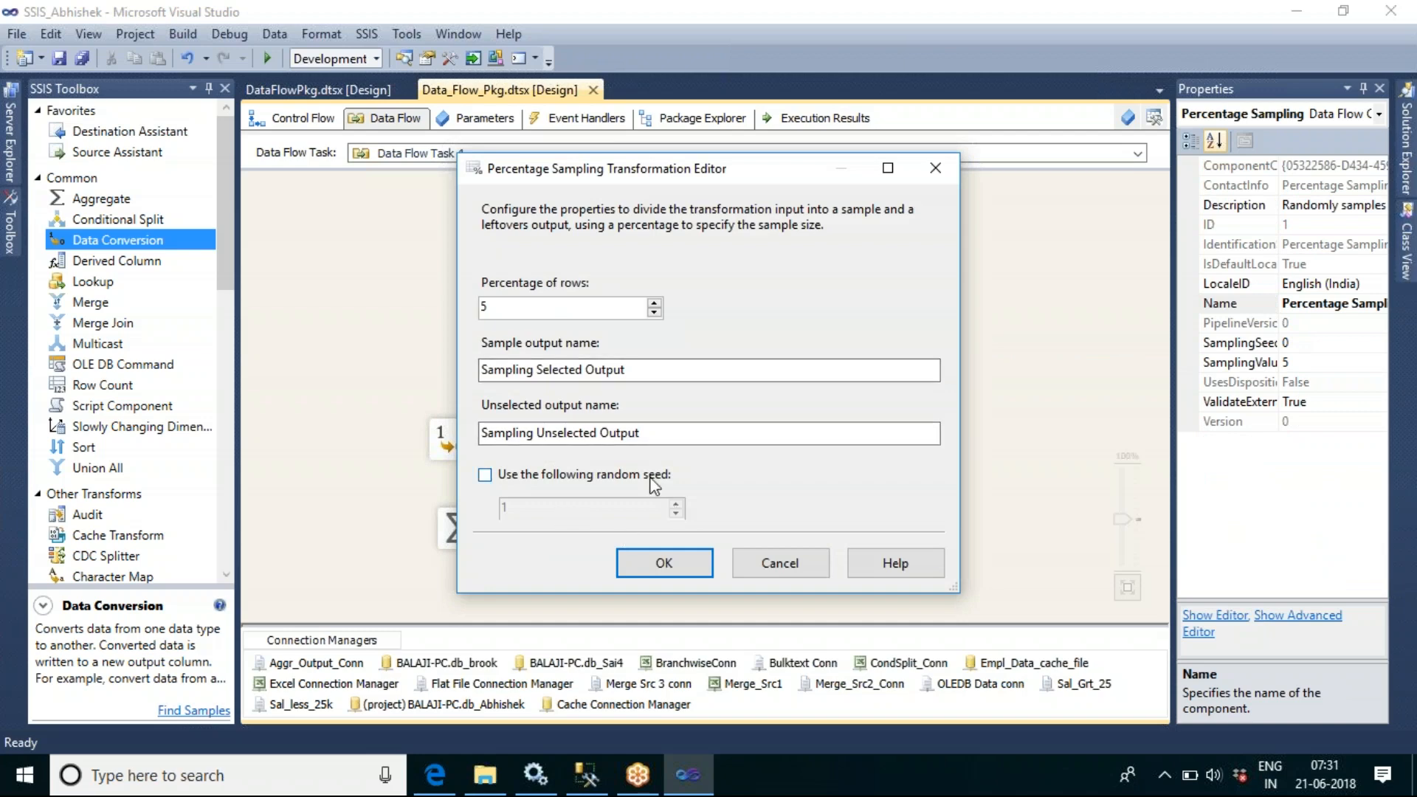
pyautogui.click(486, 476)
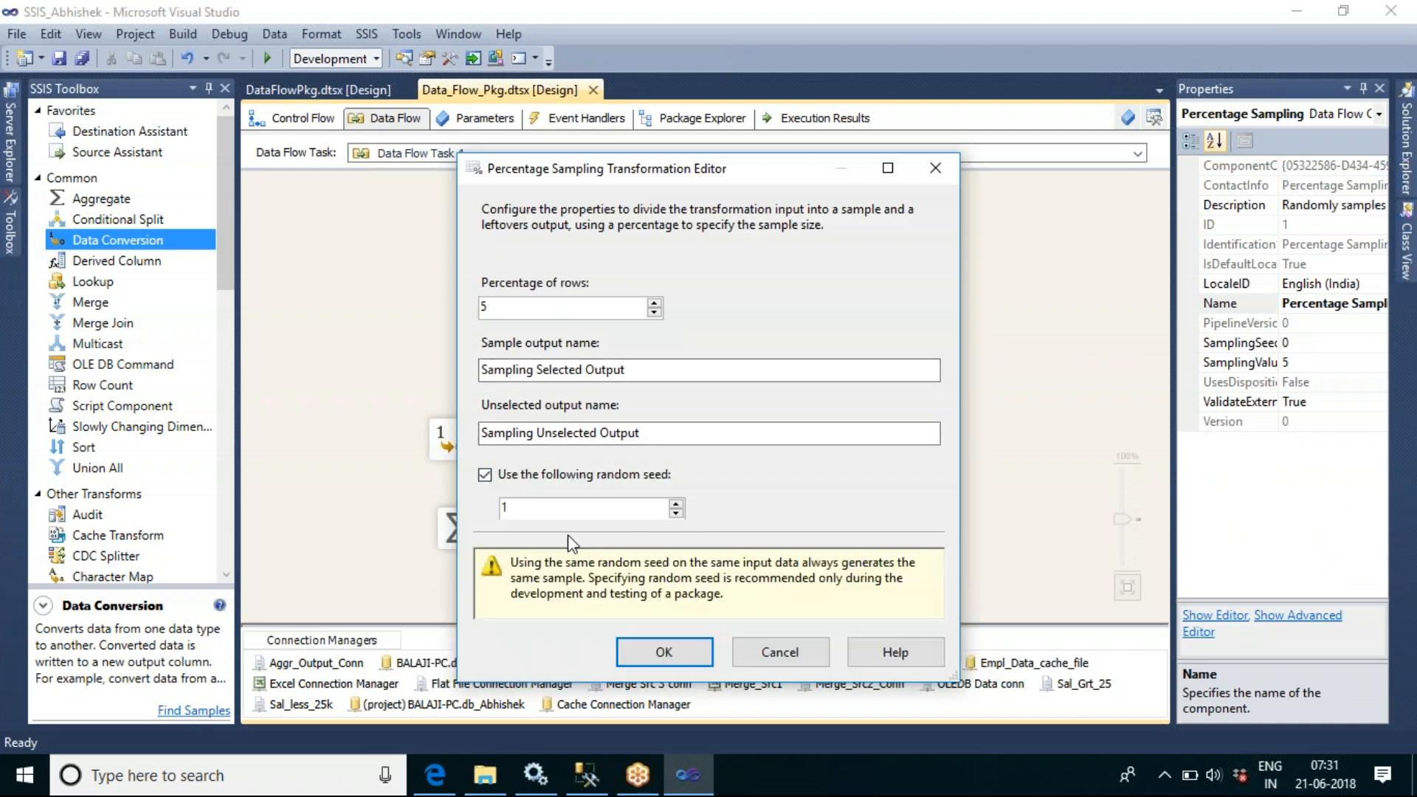
pyautogui.click(664, 652)
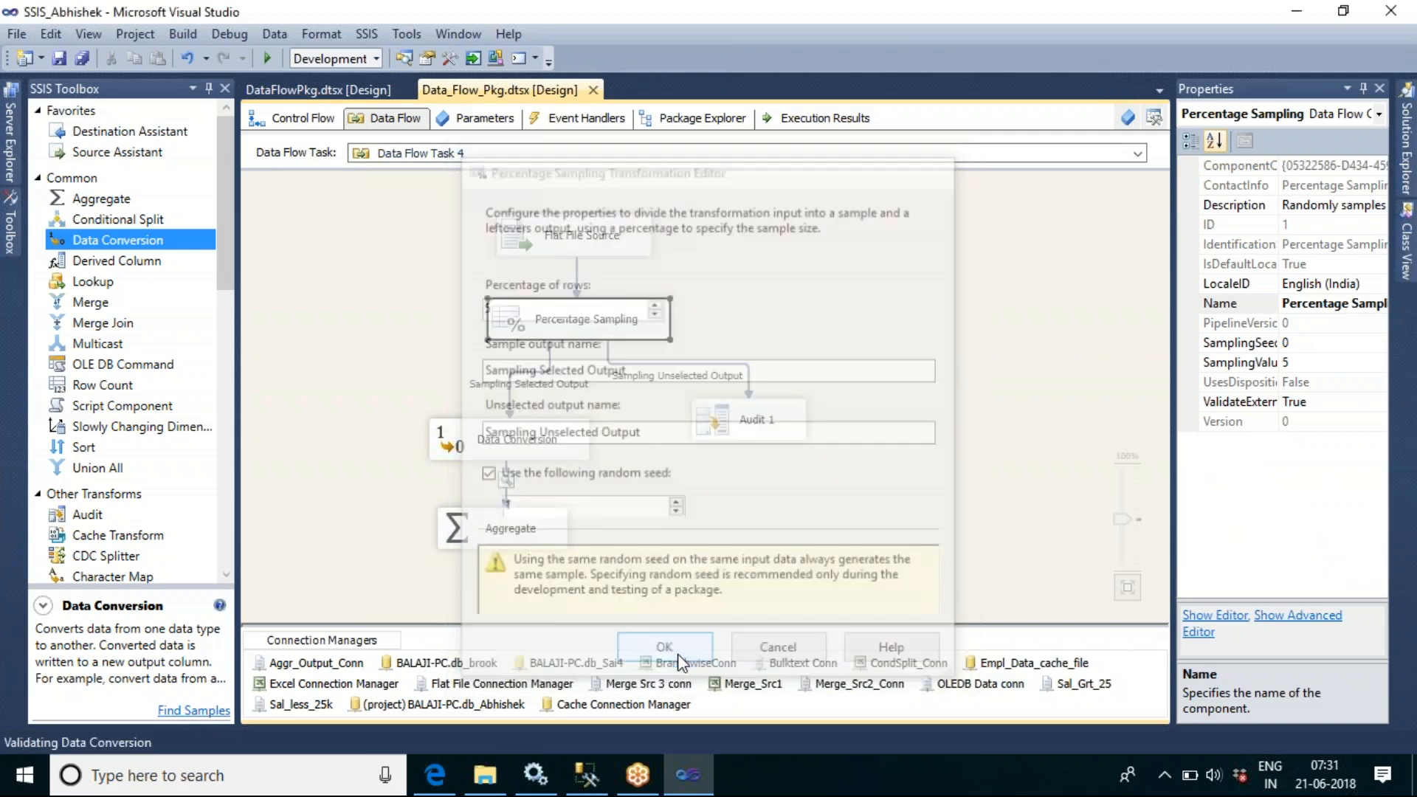
pyautogui.click(815, 270)
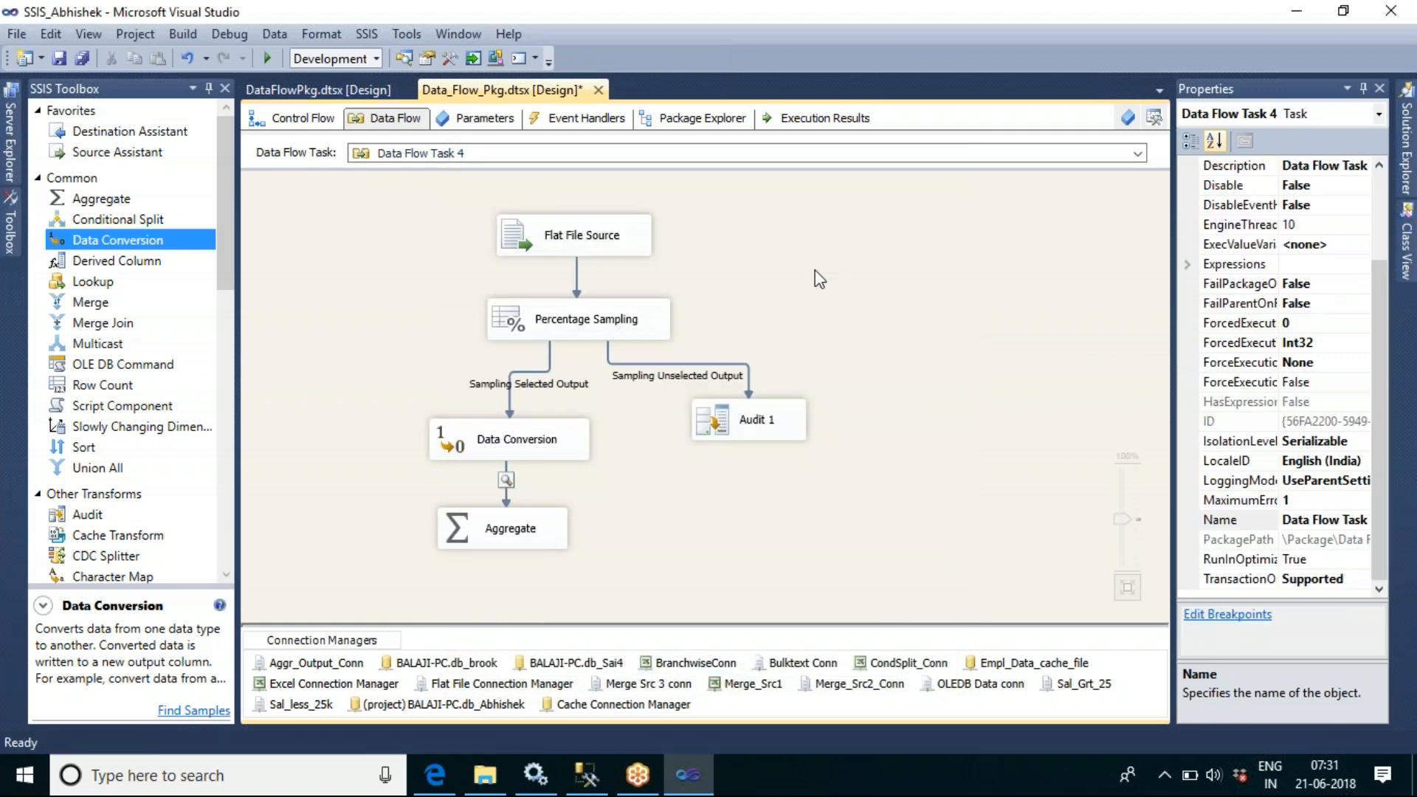
# Run the task twice with the random seed enabled to compare the samples, closing the data viewer and stopping debugging each time
pyautogui.rightClick(814, 270)
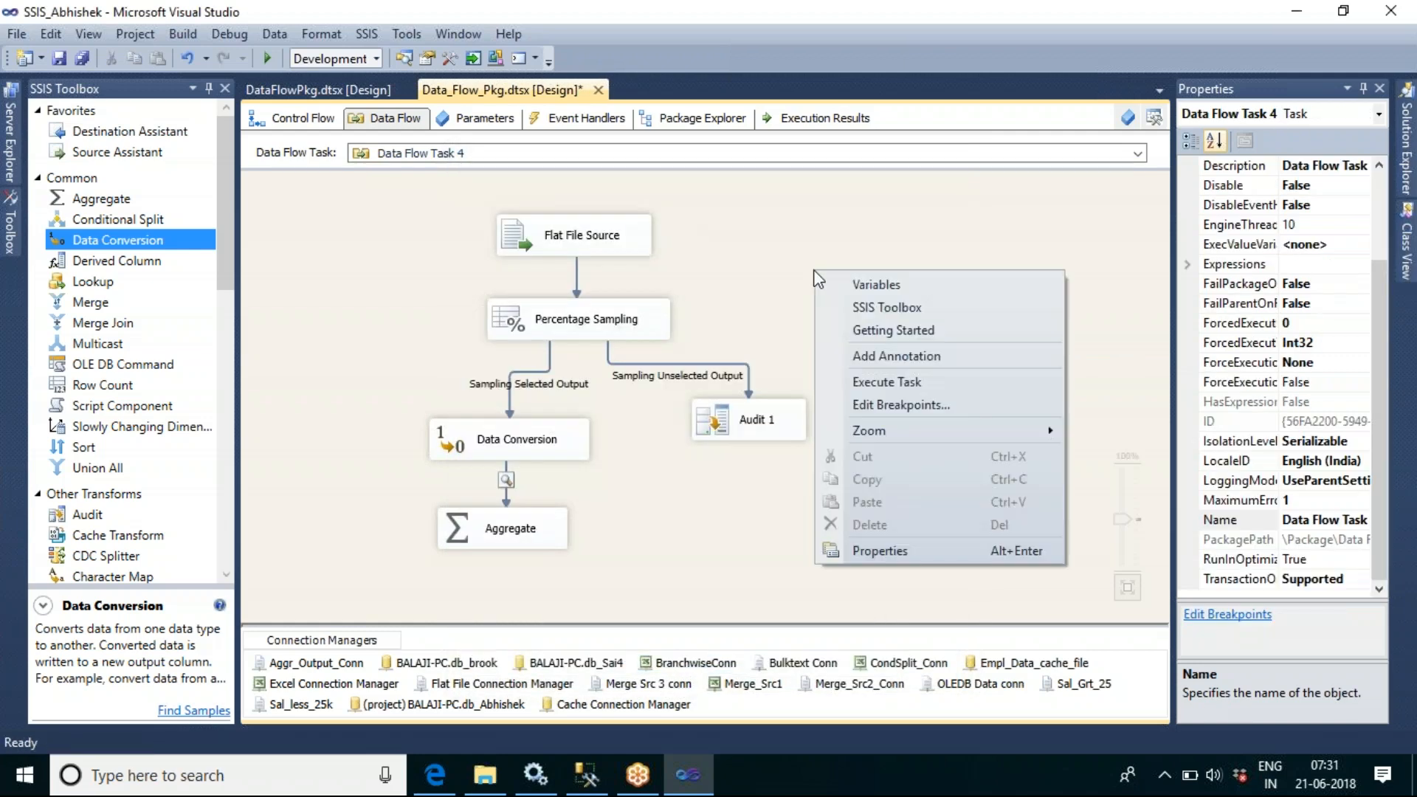
pyautogui.click(922, 383)
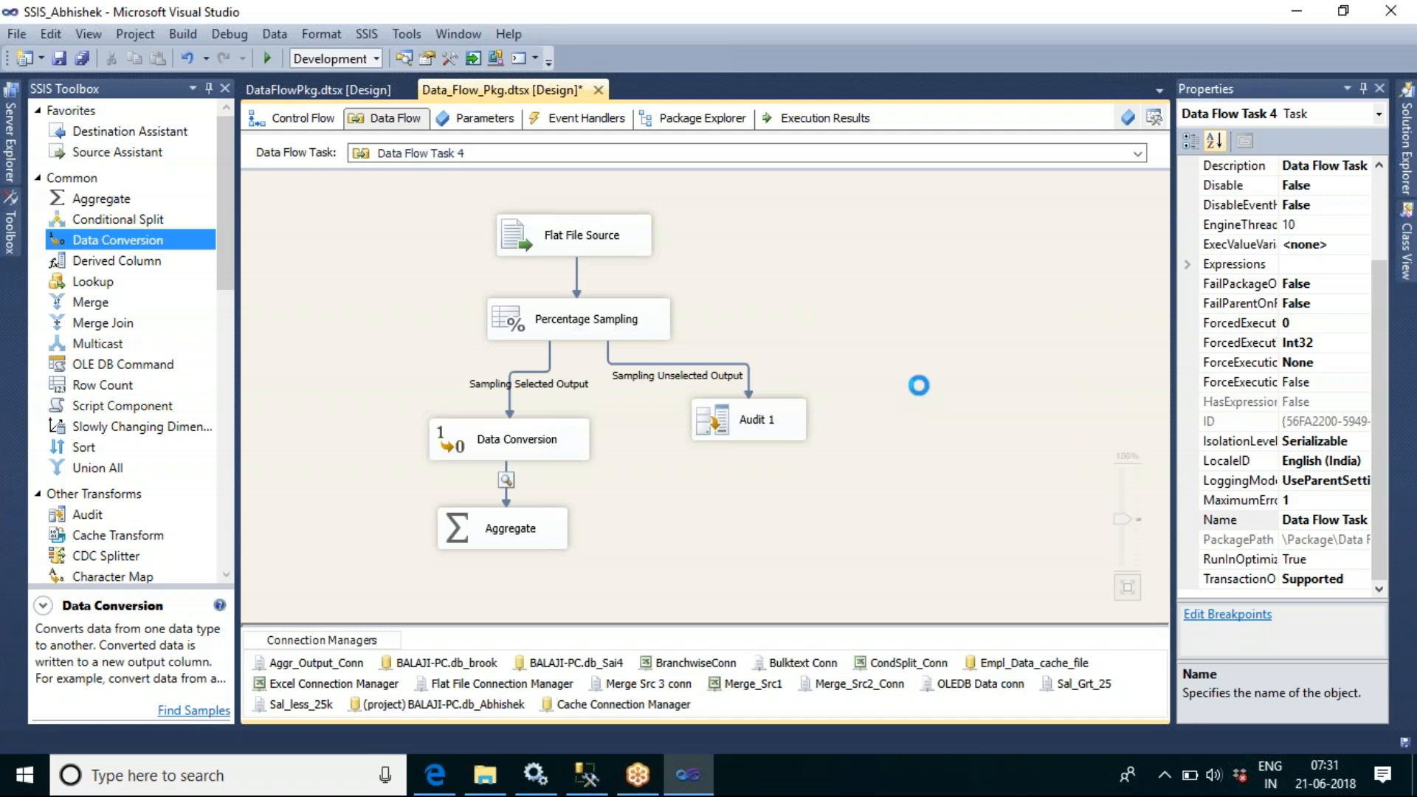
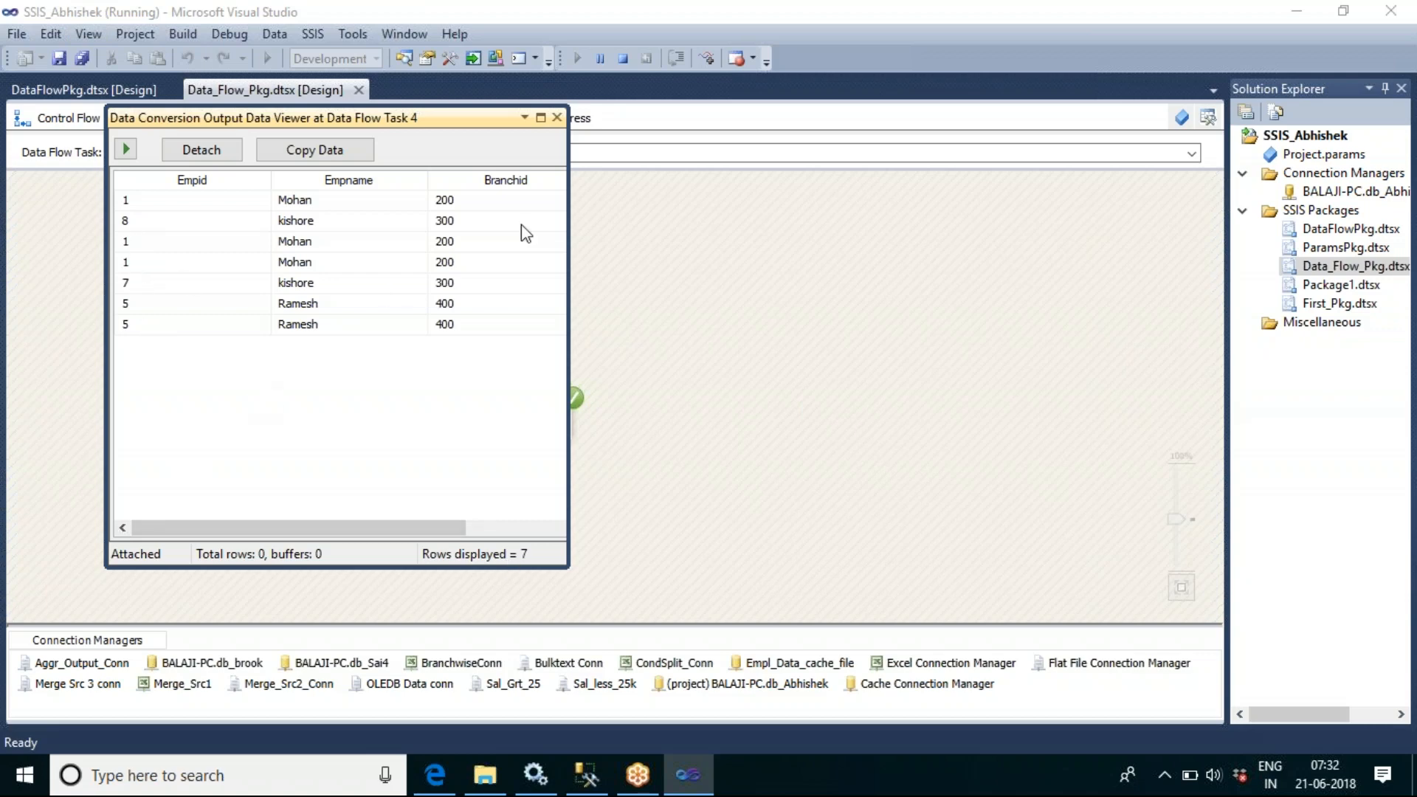
pyautogui.click(556, 118)
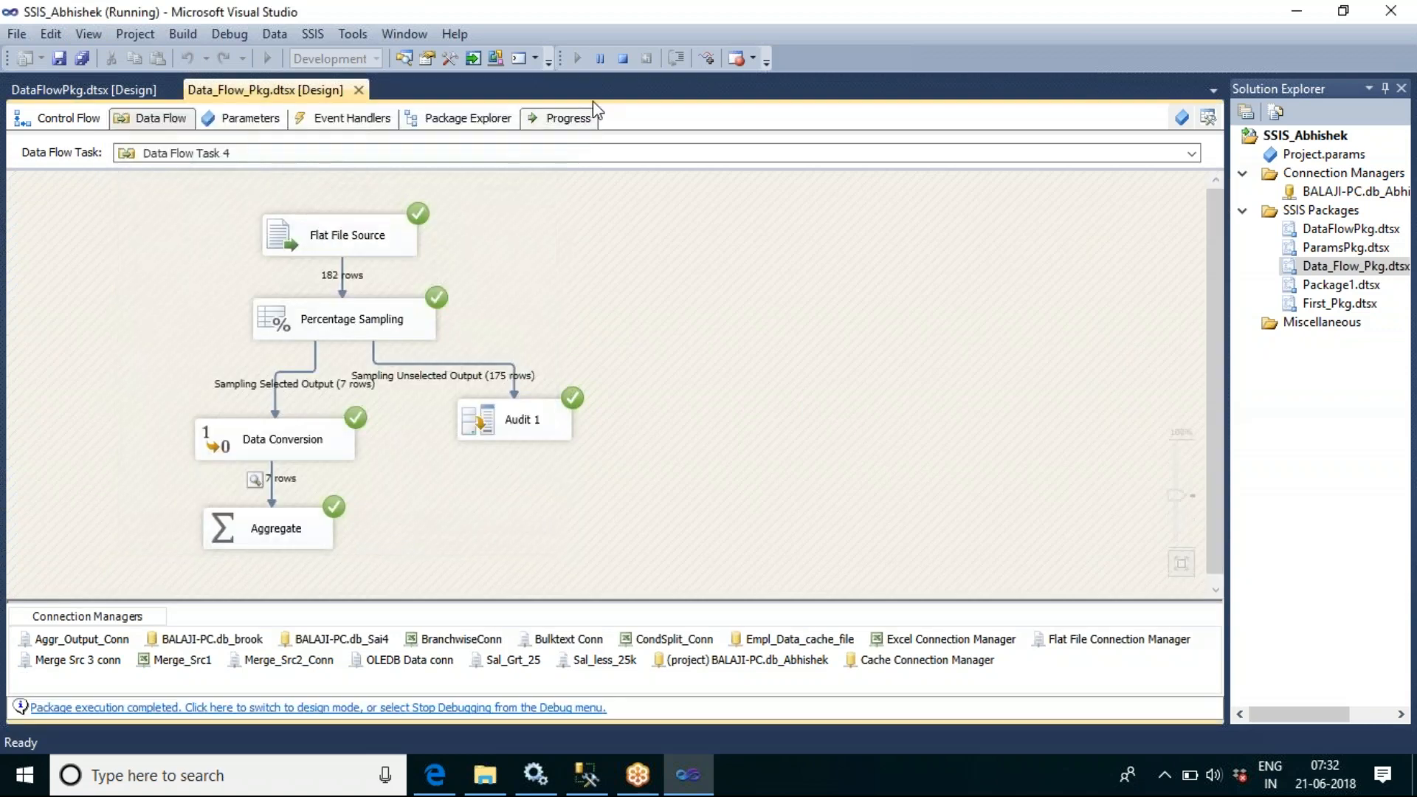
pyautogui.click(616, 64)
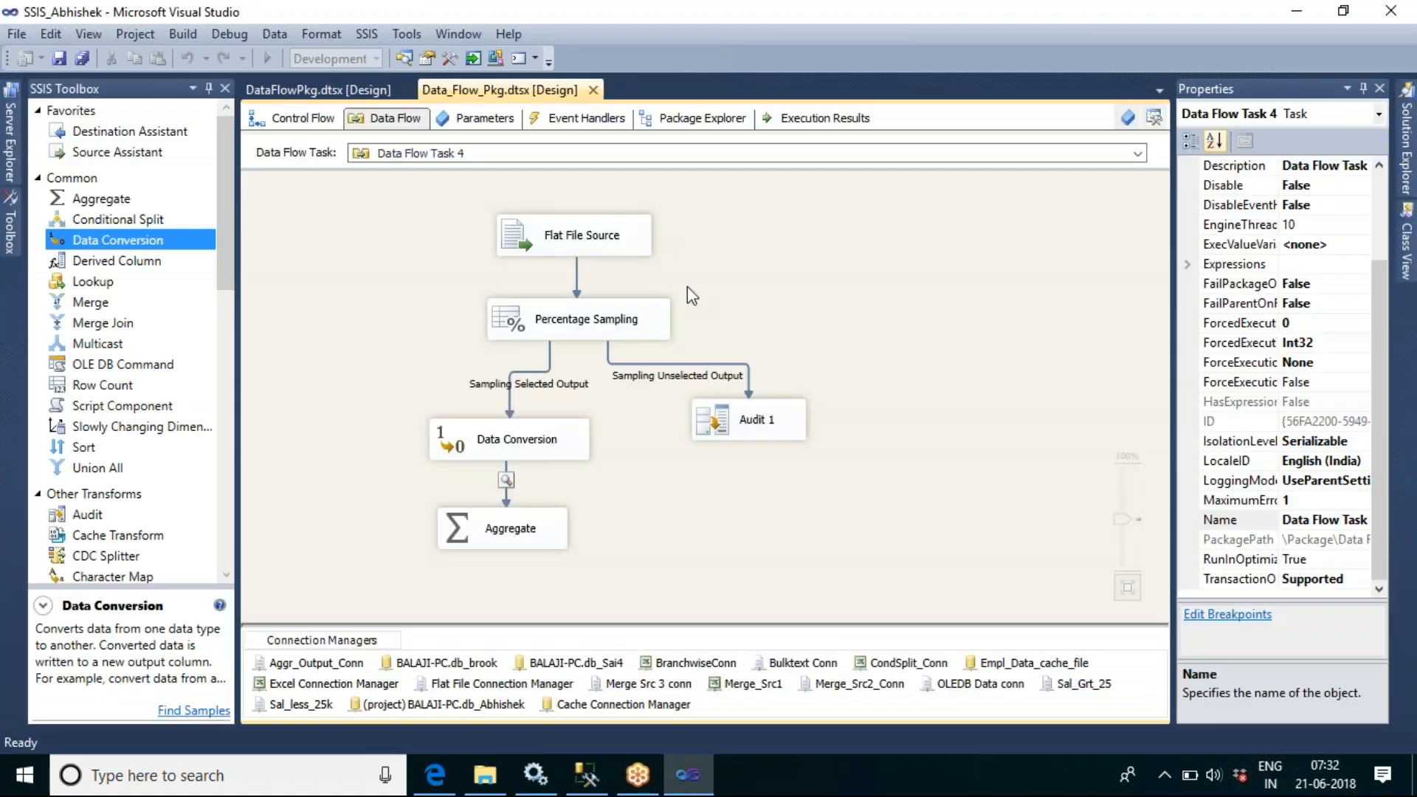
pyautogui.rightClick(736, 277)
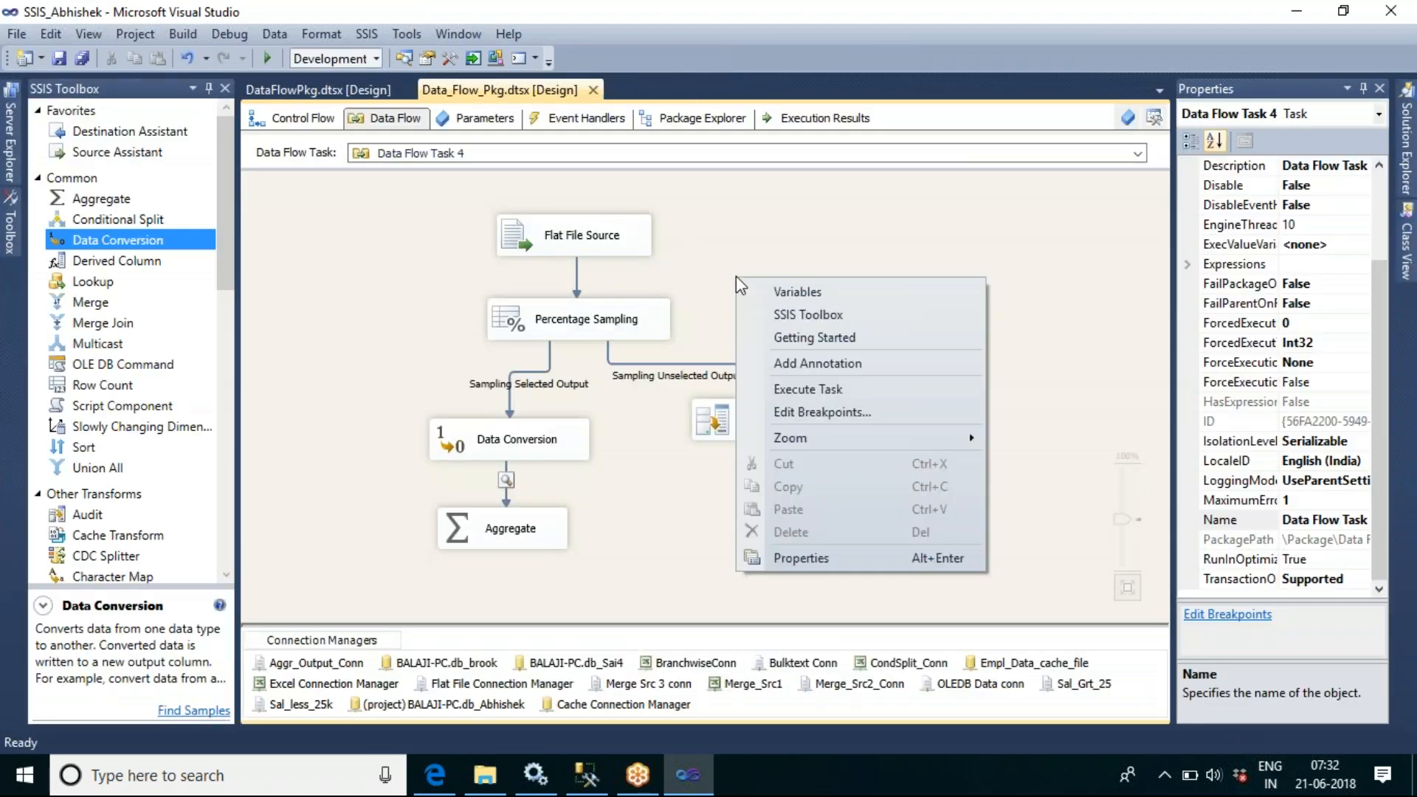
pyautogui.click(791, 393)
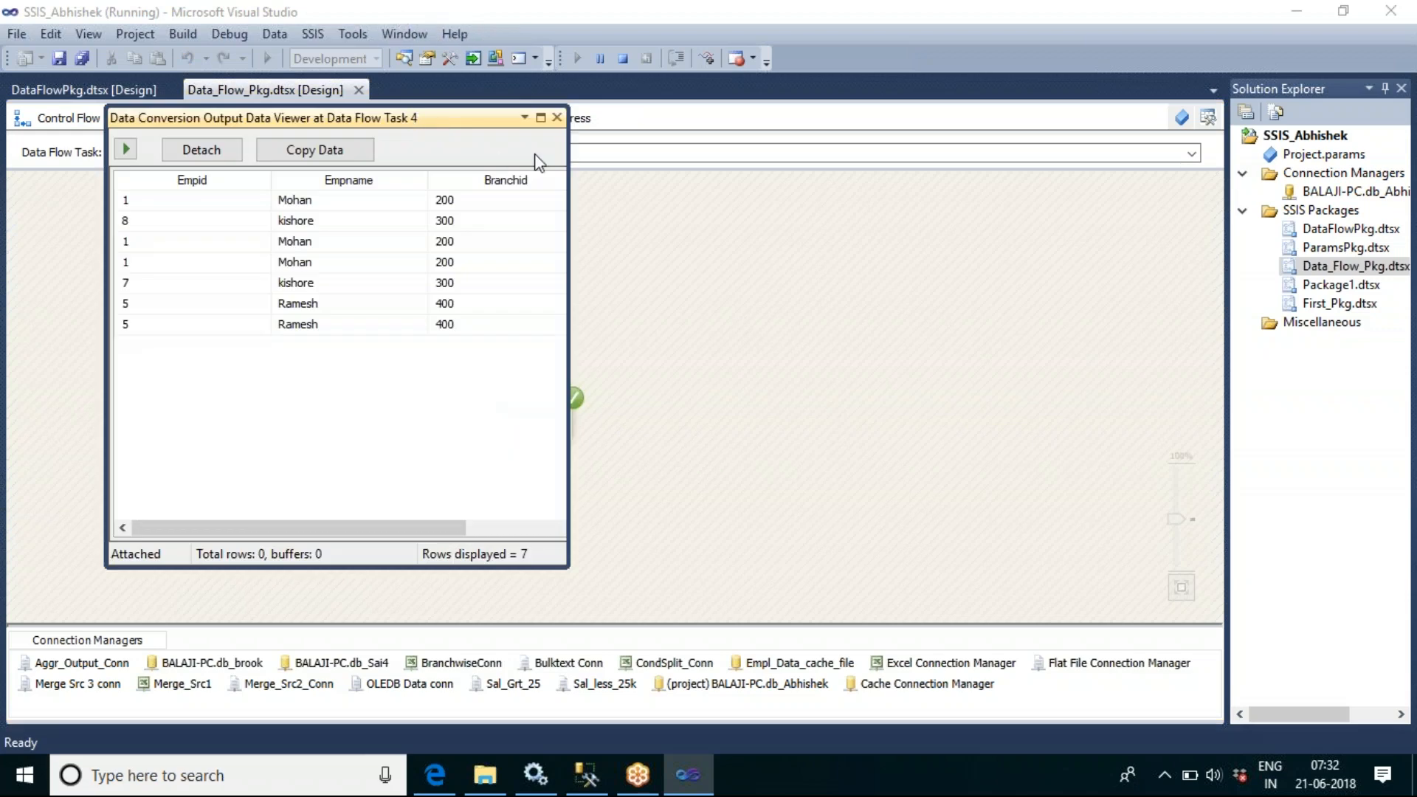
pyautogui.click(557, 117)
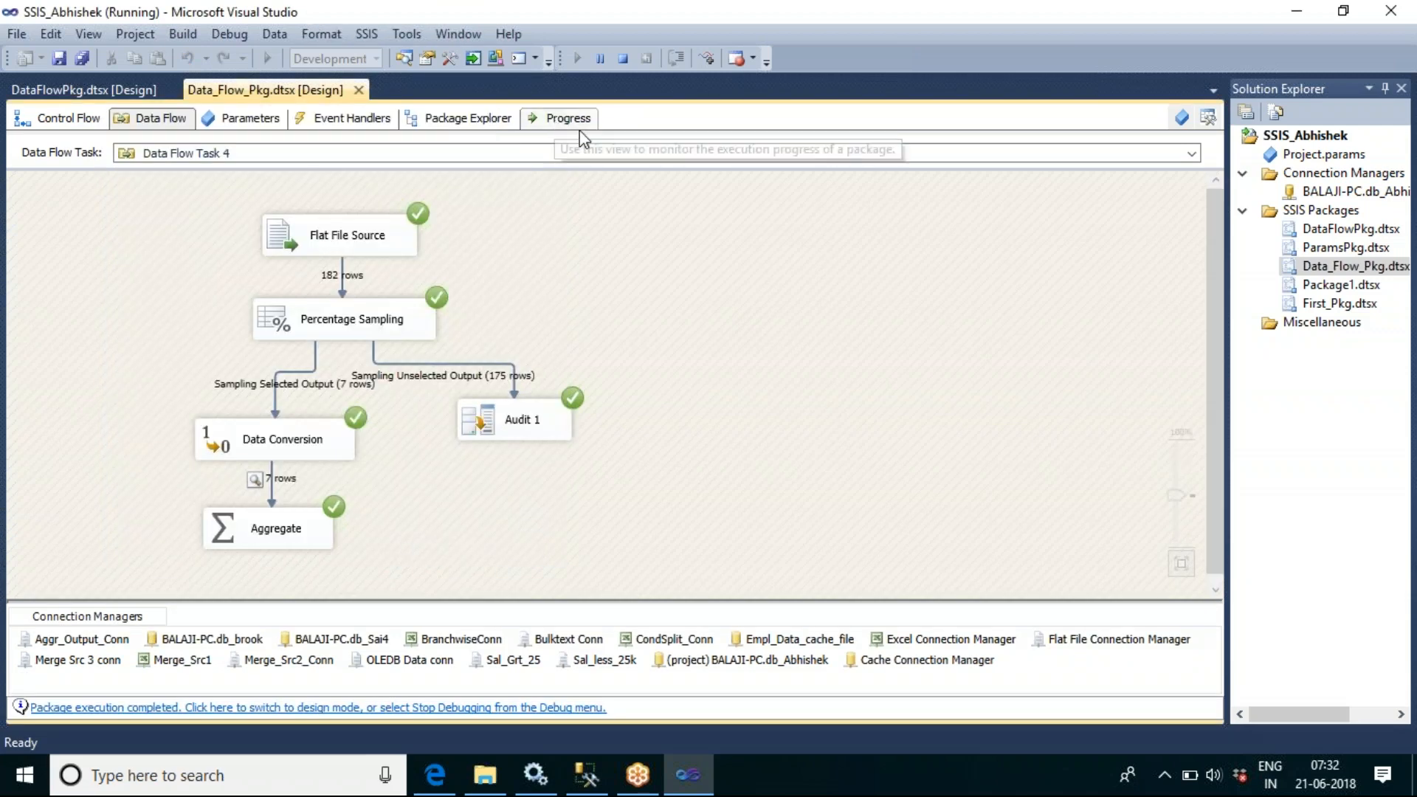
pyautogui.click(621, 59)
# Review the random seed option in the Percentage Sampling settings and accept them without changes
pyautogui.doubleClick(619, 337)
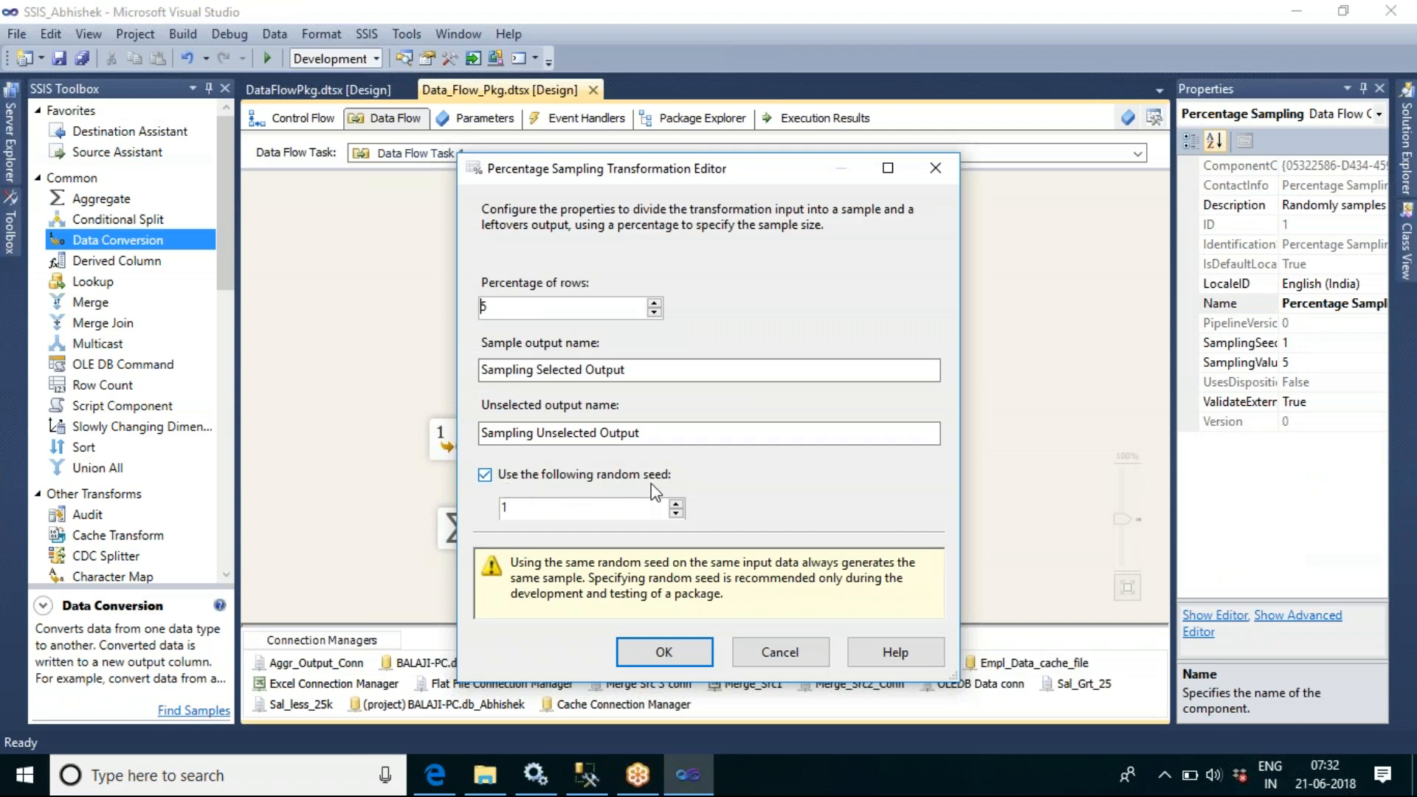
pyautogui.click(664, 653)
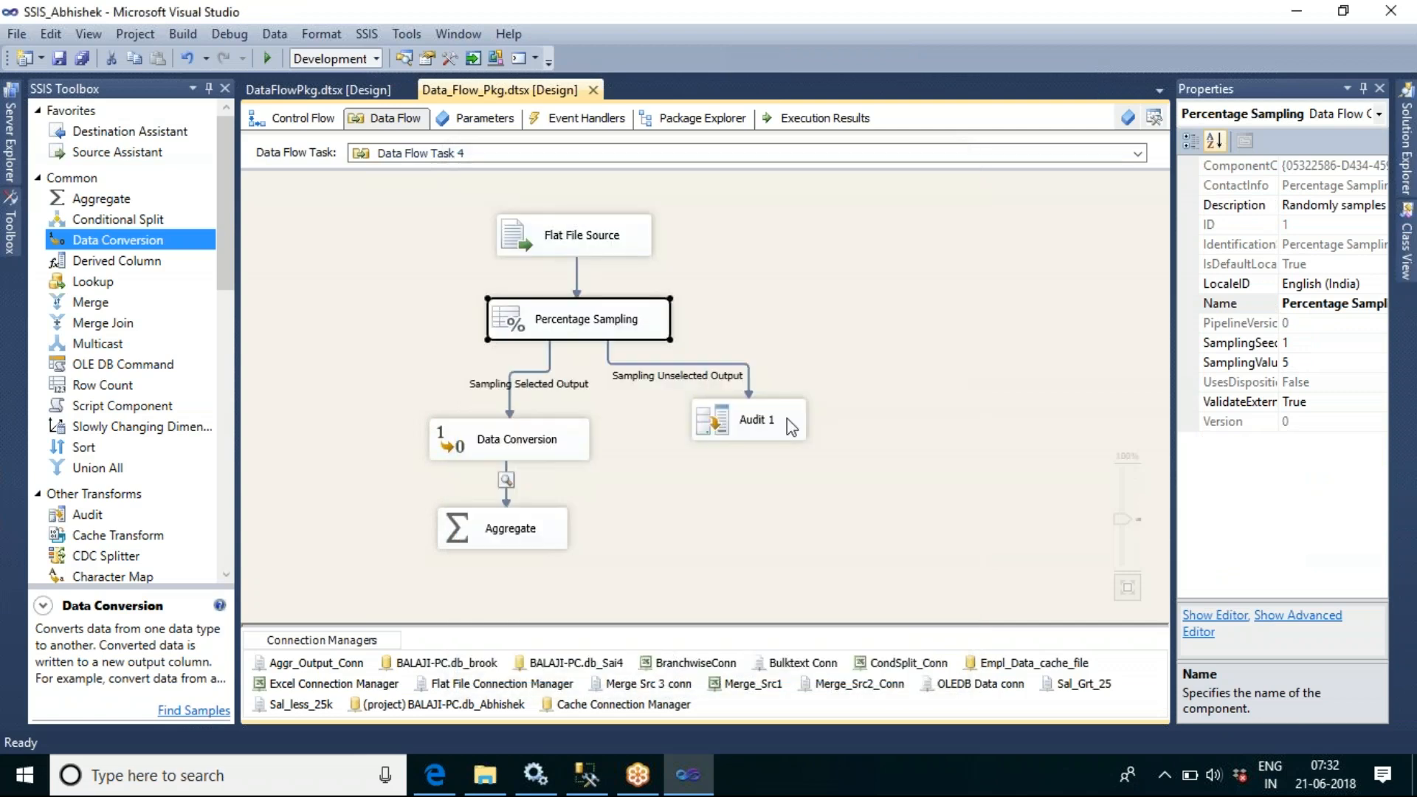
pyautogui.click(819, 329)
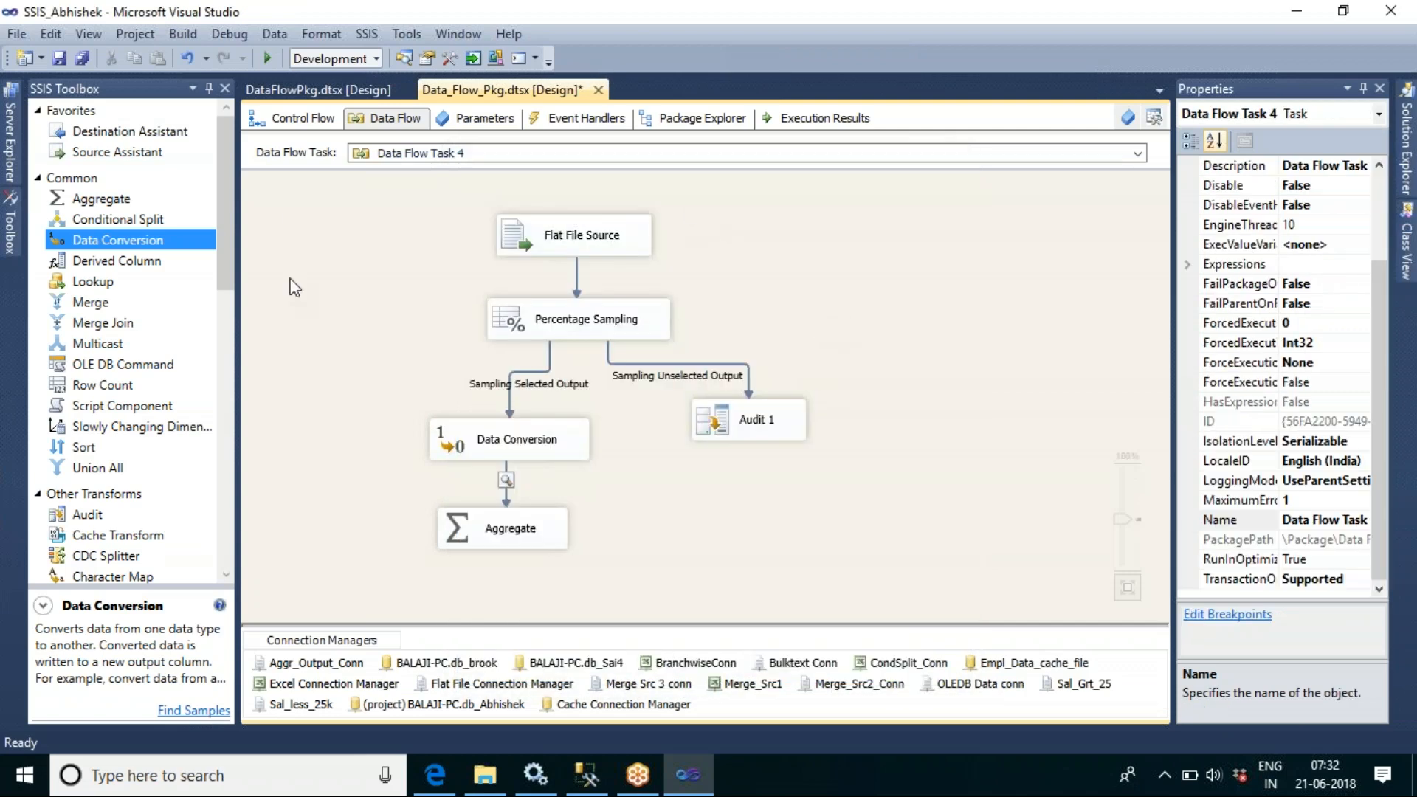
# Rename Data Flow Task 4 in the control flow as Percentage Sample
pyautogui.click(288, 120)
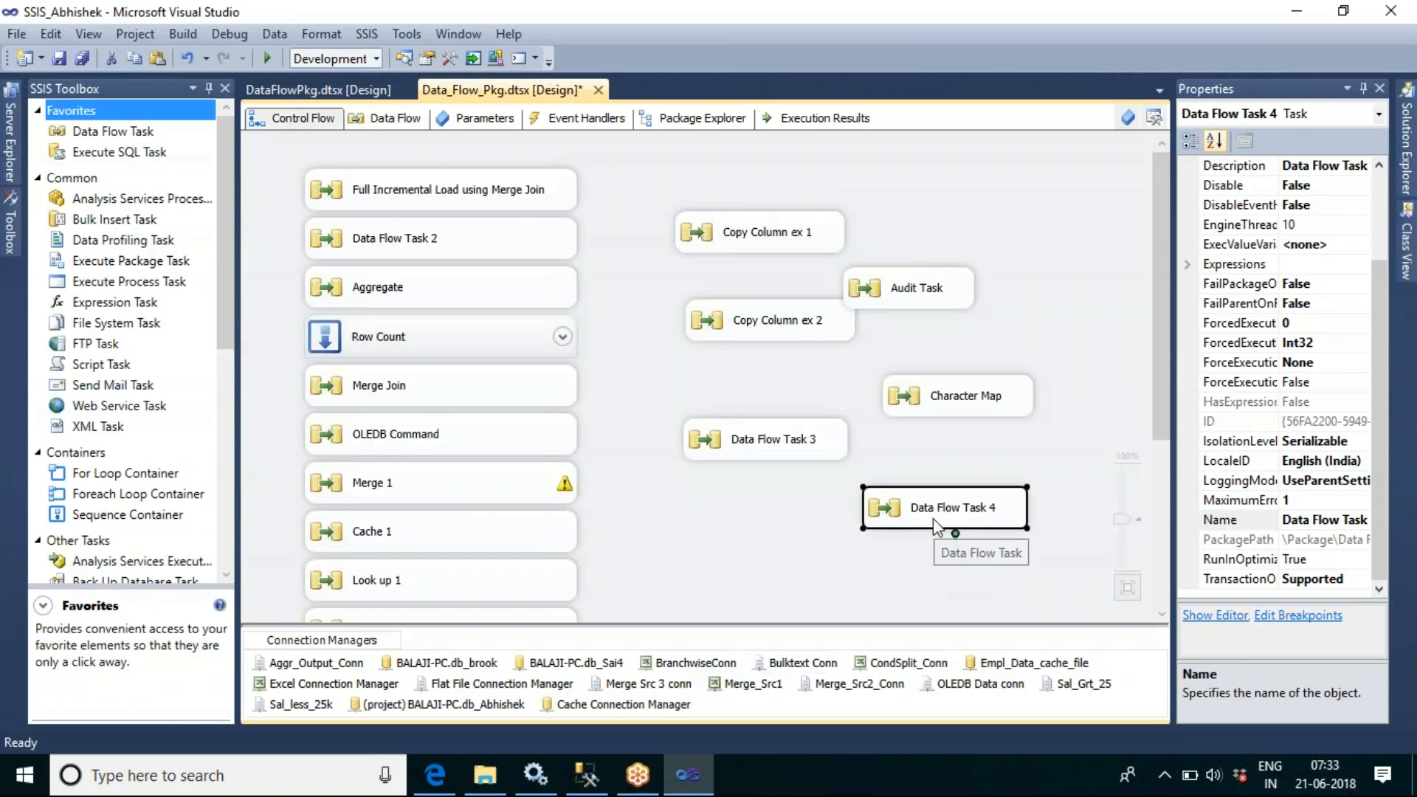
pyautogui.click(948, 508)
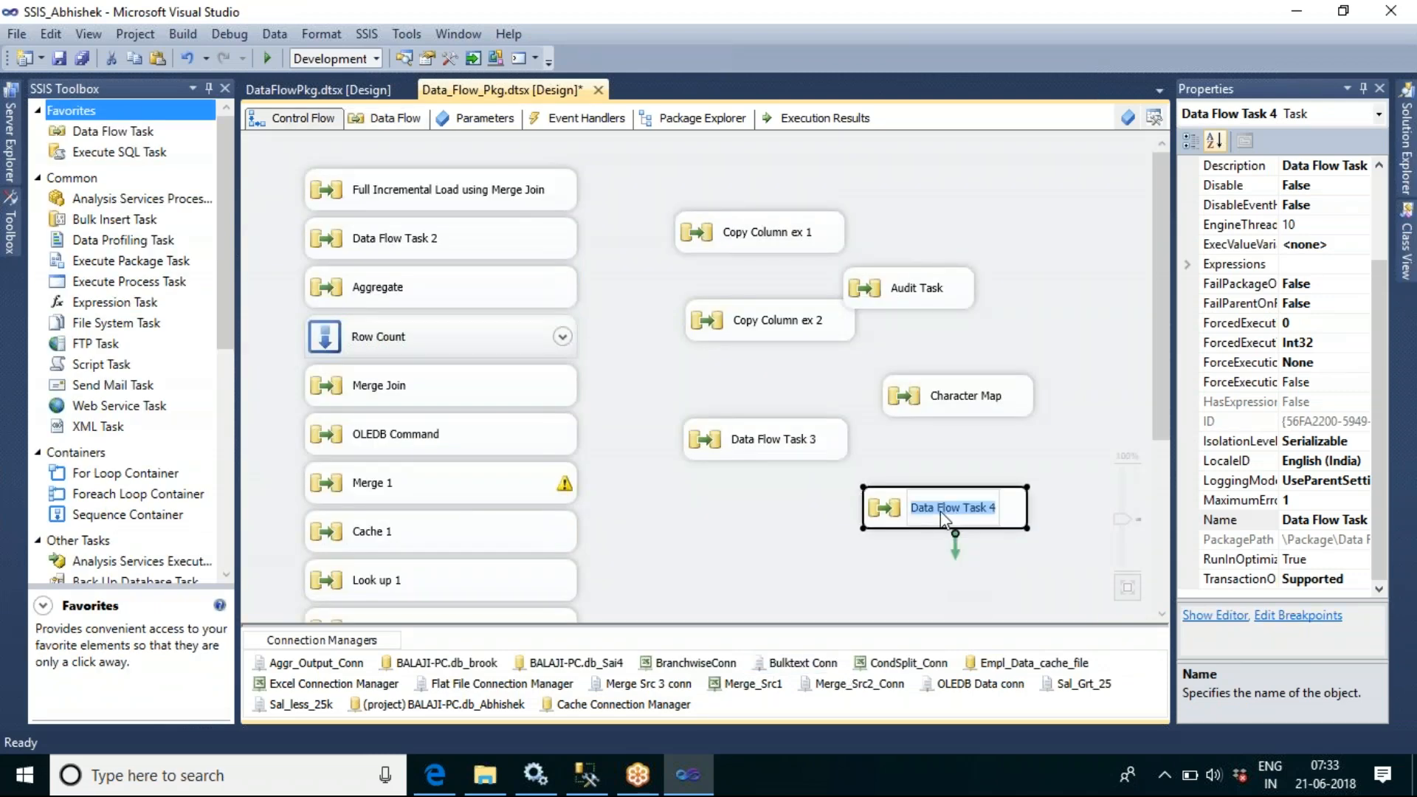
pyautogui.write('Perce')
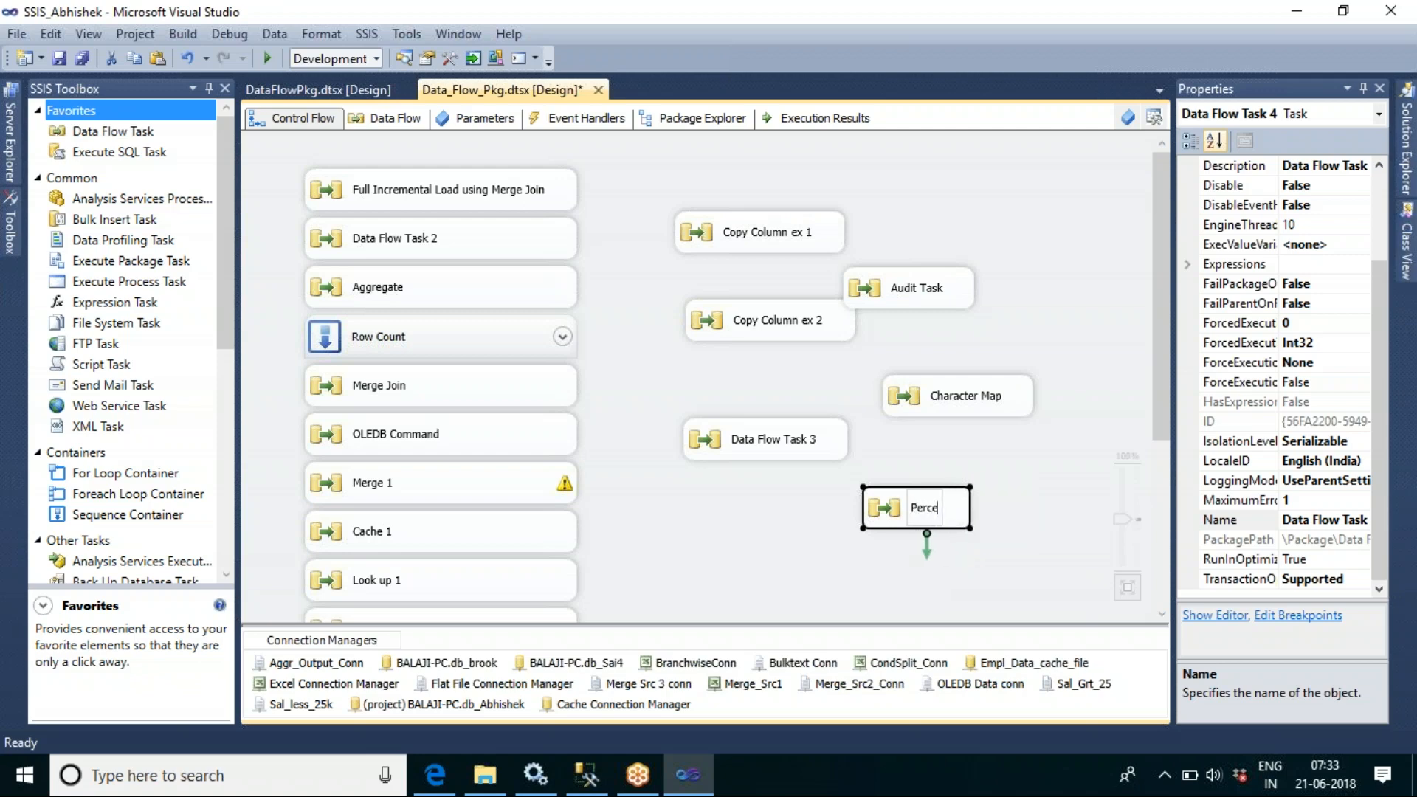
pyautogui.write('ntage Sa')
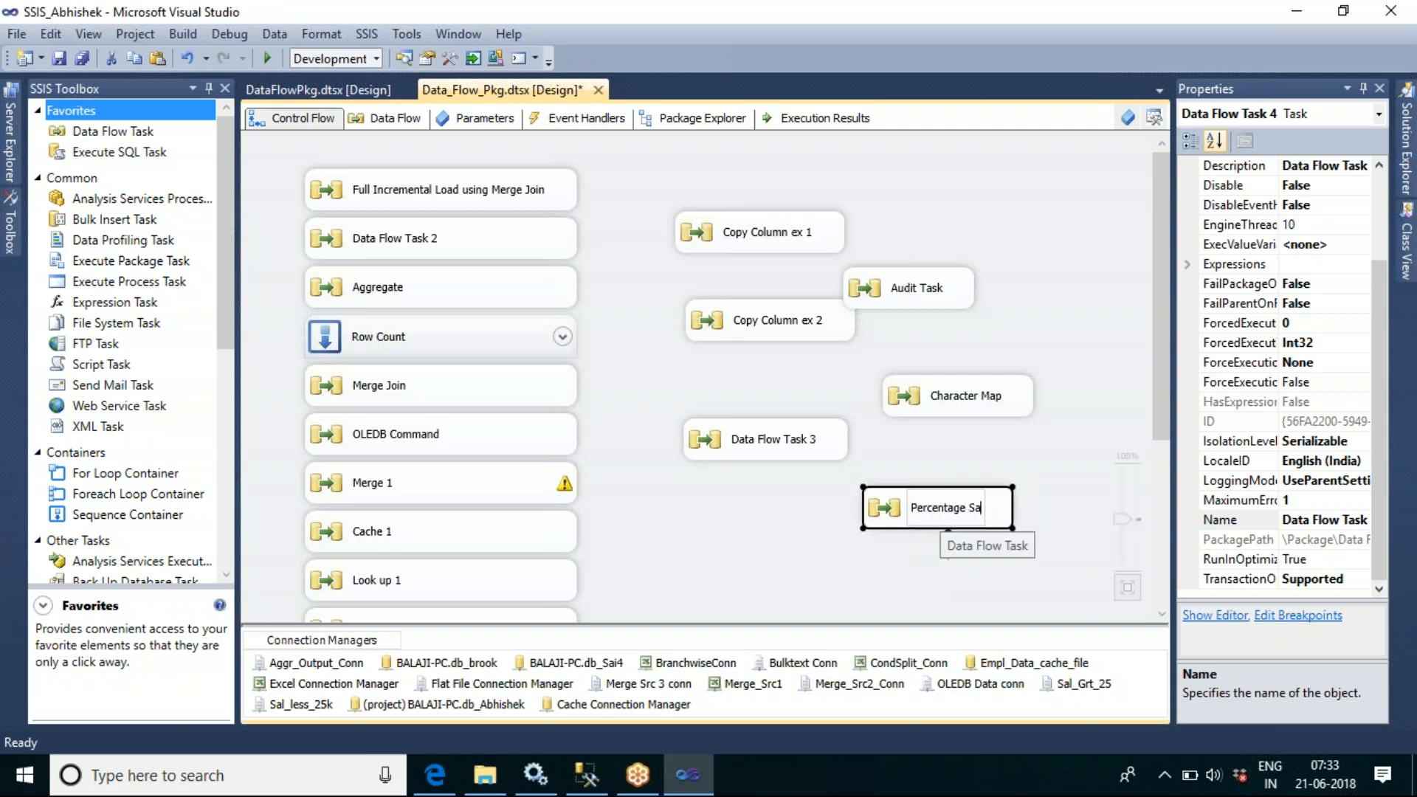
pyautogui.write('mple')
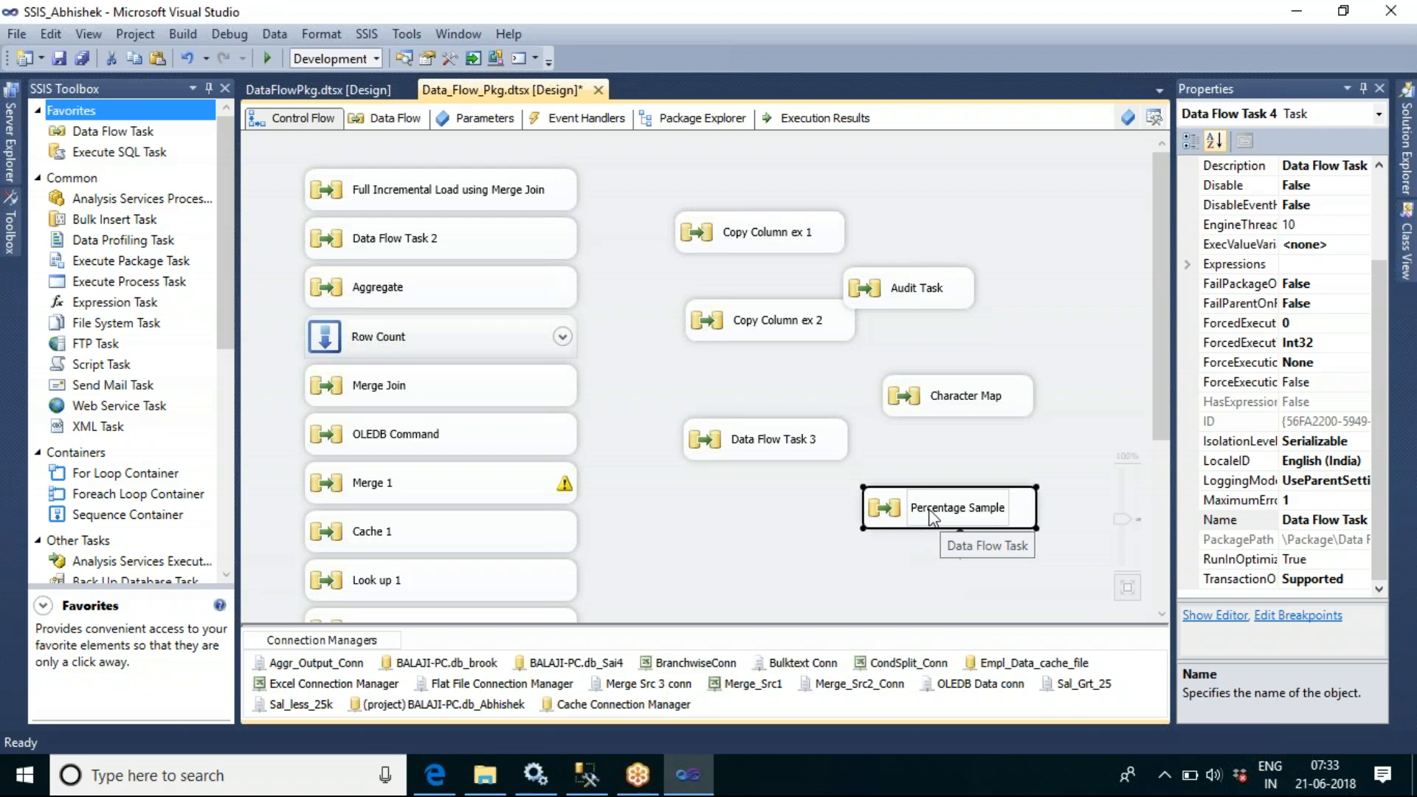
pyautogui.press('Return')
pyautogui.click(740, 568)
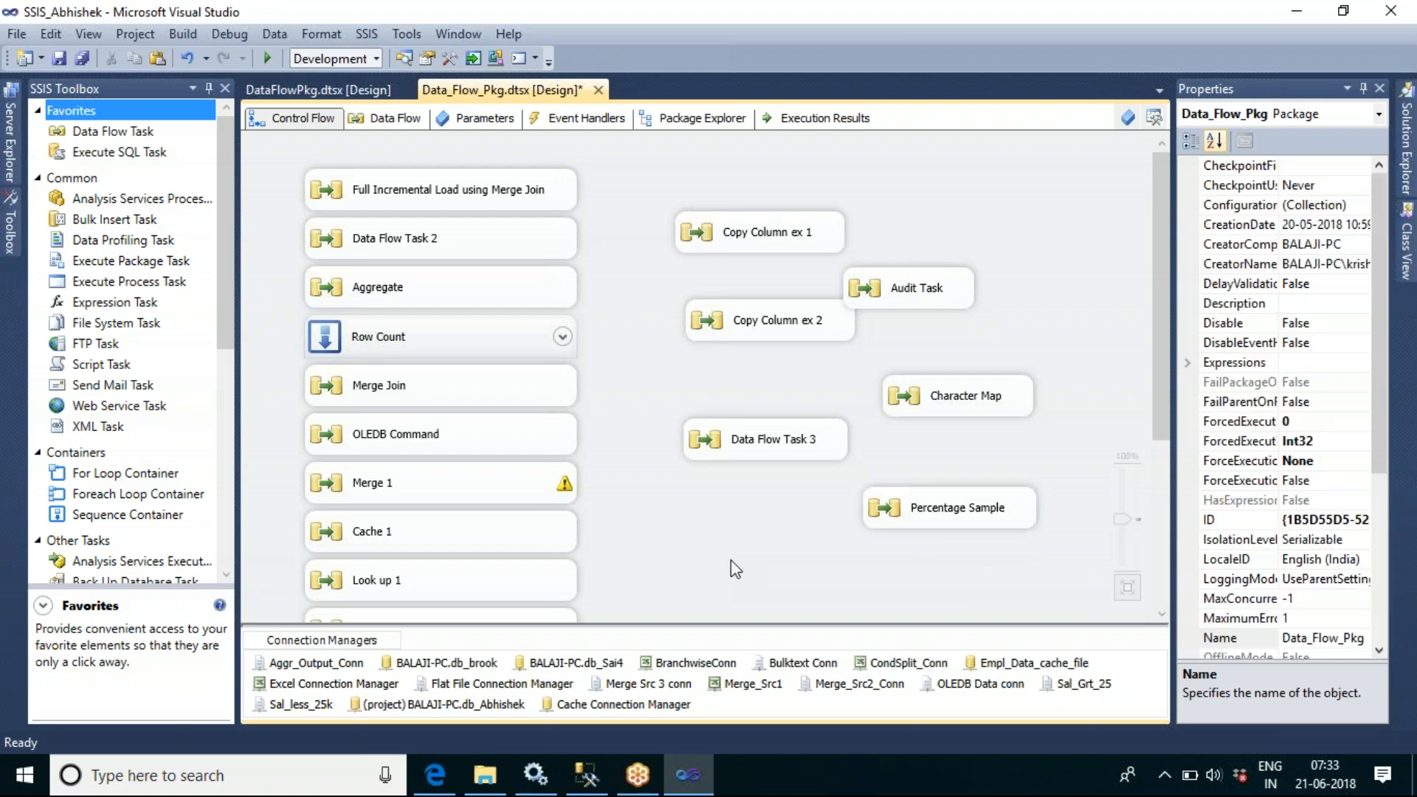
# Add a new Data Flow Task to the control flow near Percentage Sample and open its data flow
pyautogui.click(226, 281)
pyautogui.moveTo(227, 284); pyautogui.dragTo(244, 203)
pyautogui.moveTo(132, 139); pyautogui.dragTo(669, 523)
pyautogui.click(860, 558)
pyautogui.doubleClick(767, 556)
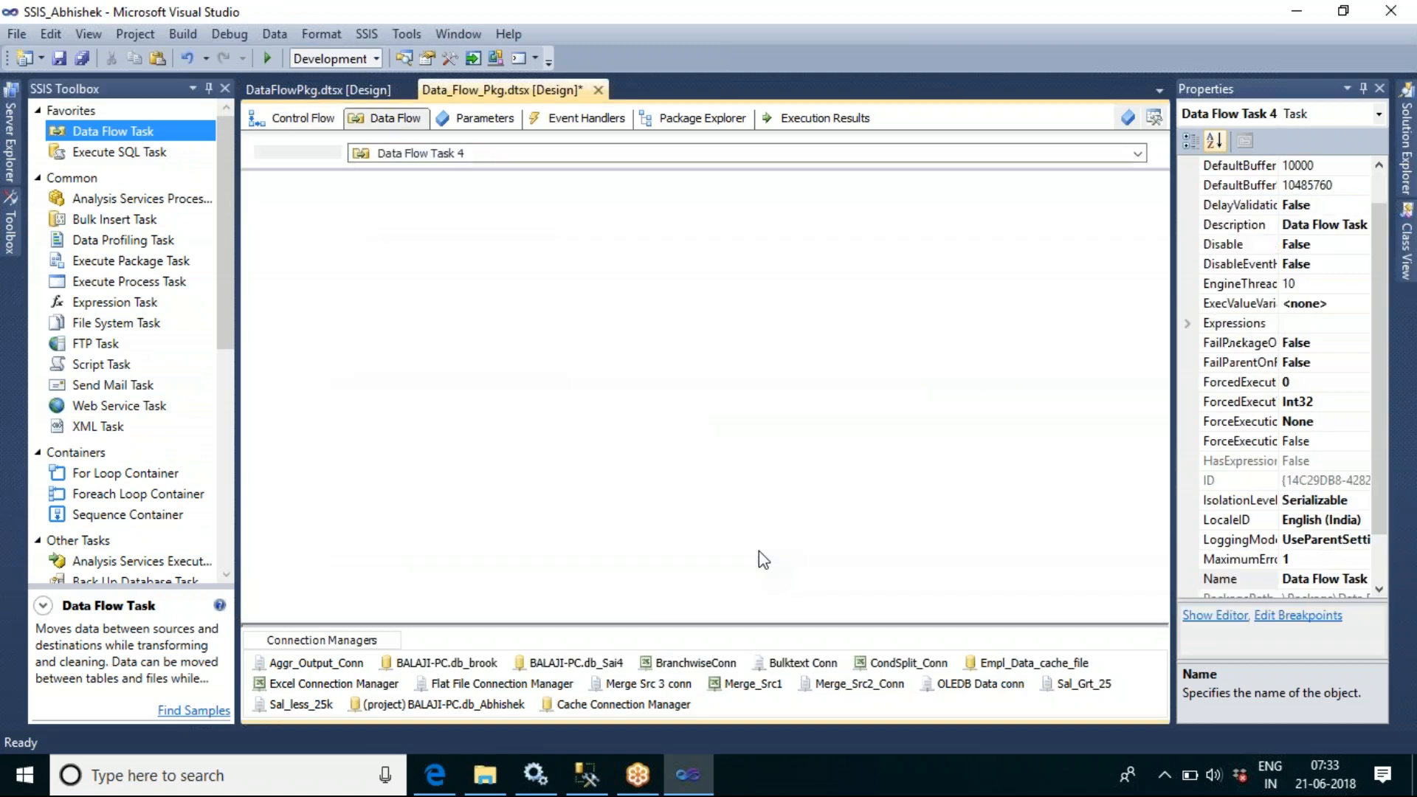
# Add a Row Sampling transformation to the empty data flow of the new task
pyautogui.moveTo(223, 237); pyautogui.dragTo(256, 385)
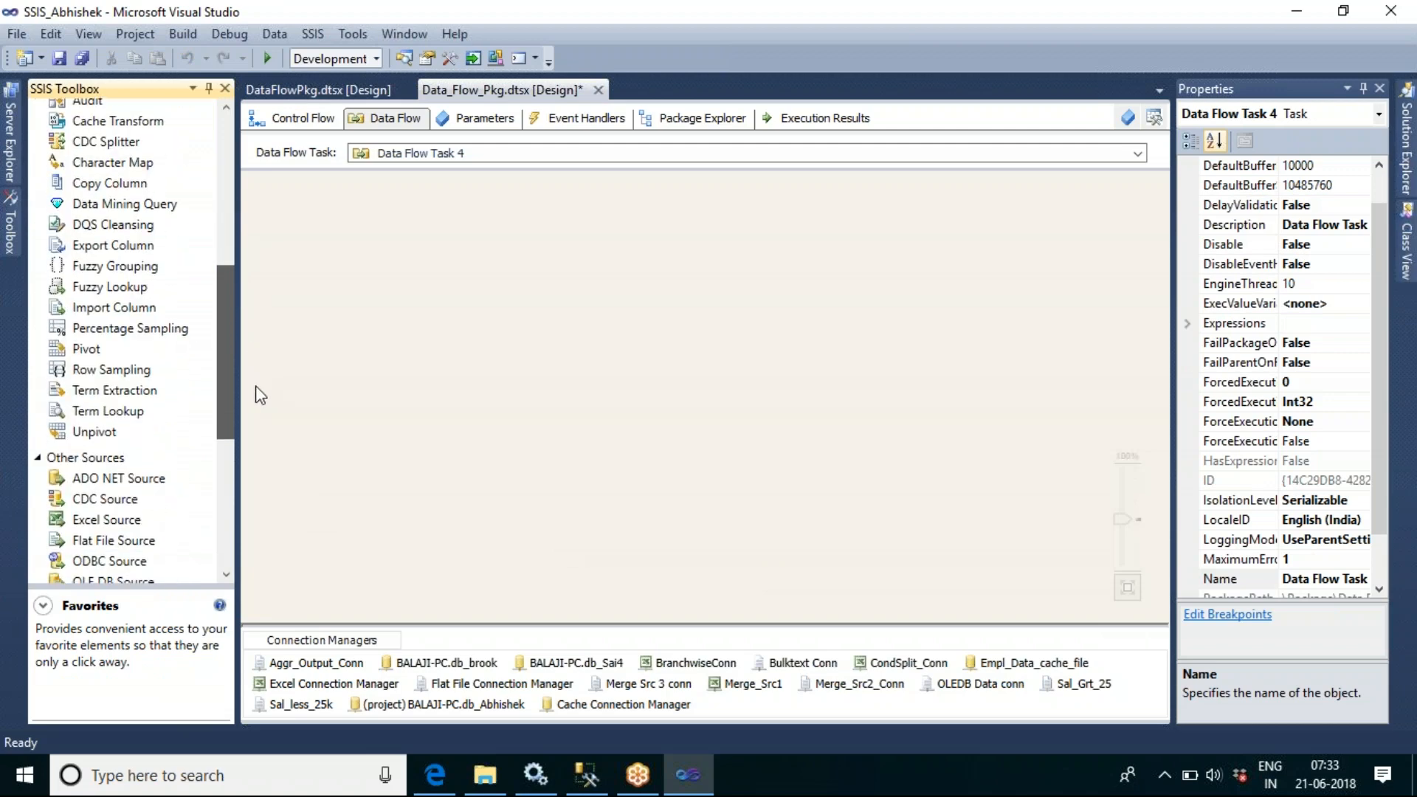
pyautogui.moveTo(110, 369); pyautogui.dragTo(539, 319)
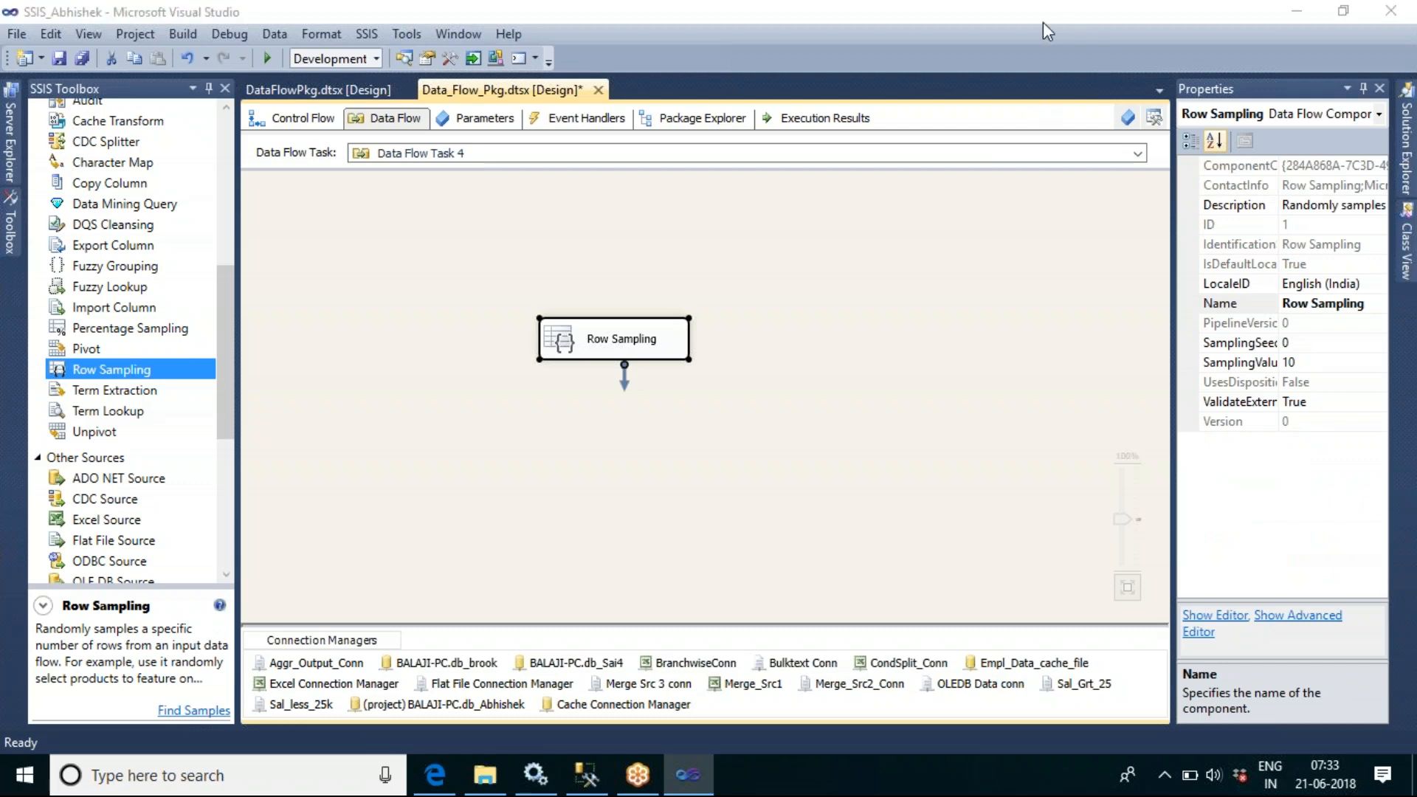
pyautogui.moveTo(224, 329); pyautogui.dragTo(230, 379)
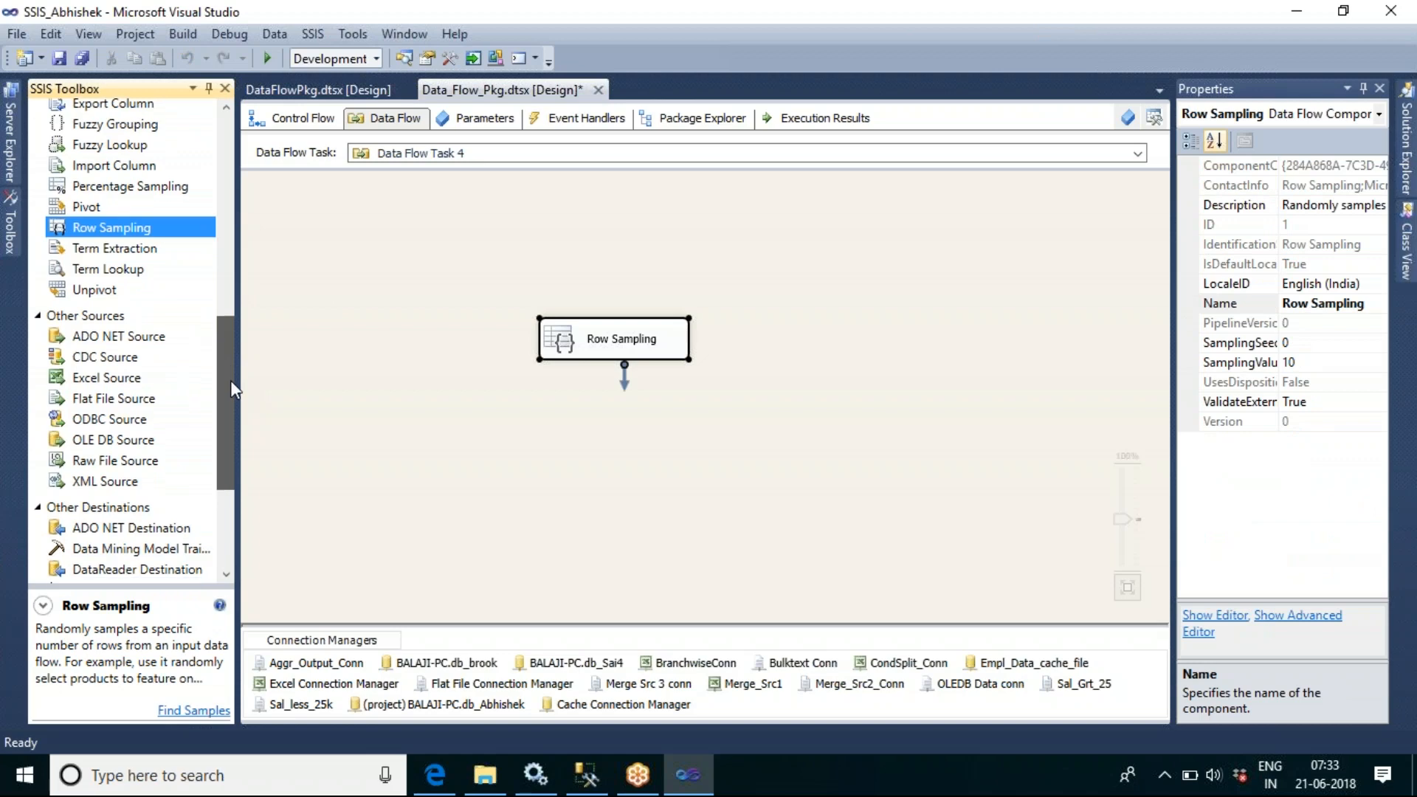
# Add a Flat File Source above Row Sampling, assign it the Bulktext Conn connection manager and preview its data
pyautogui.moveTo(135, 399); pyautogui.dragTo(535, 219)
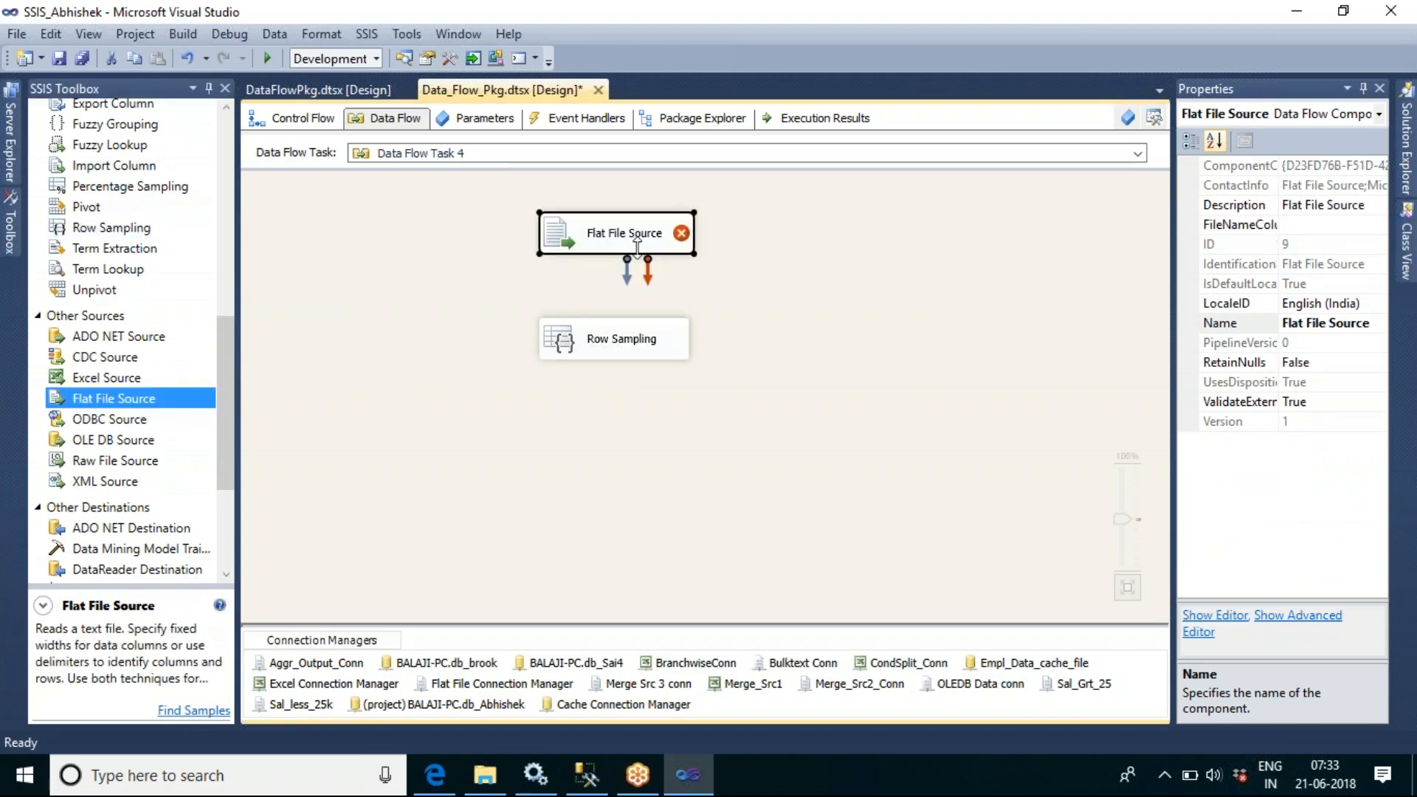
pyautogui.doubleClick(637, 246)
pyautogui.click(547, 174)
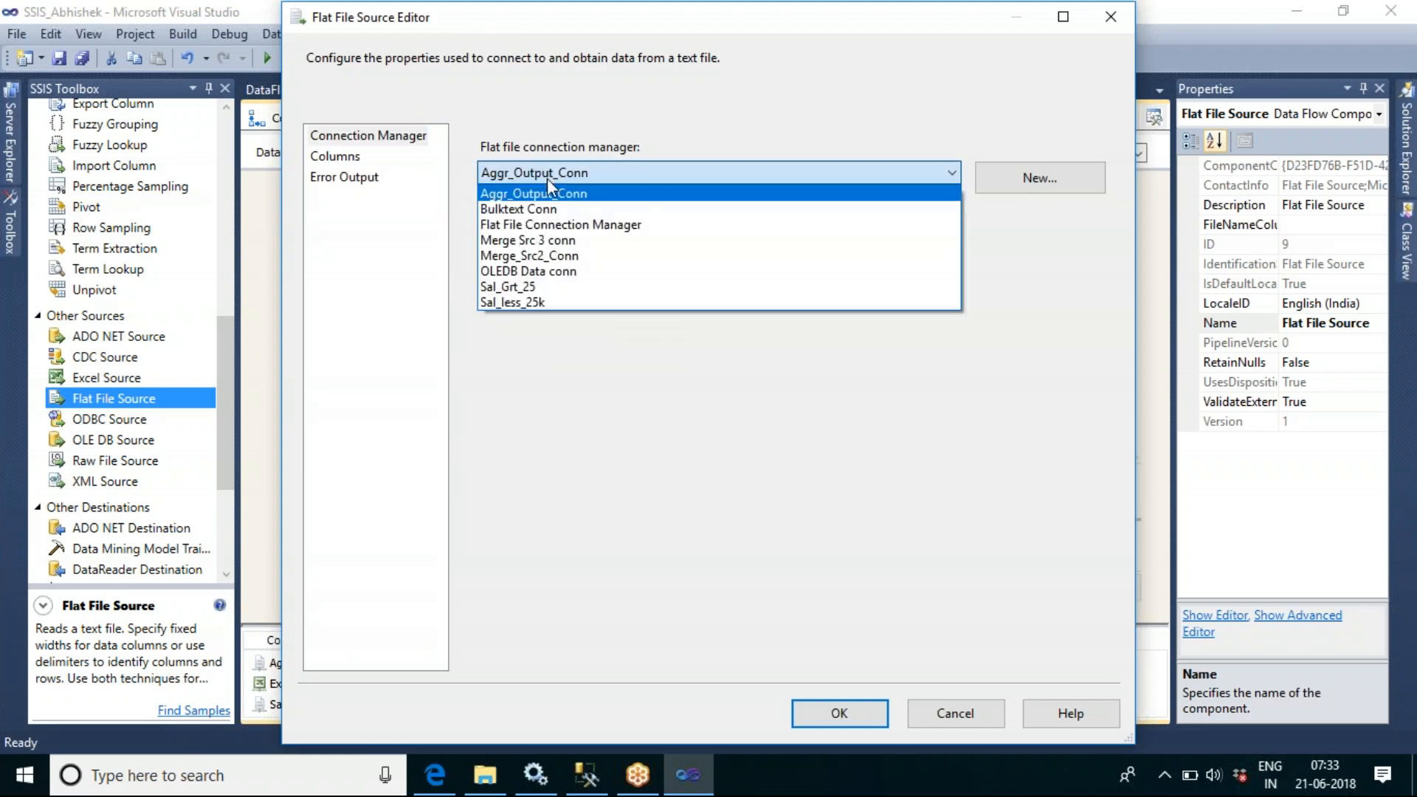
pyautogui.click(547, 207)
pyautogui.click(559, 288)
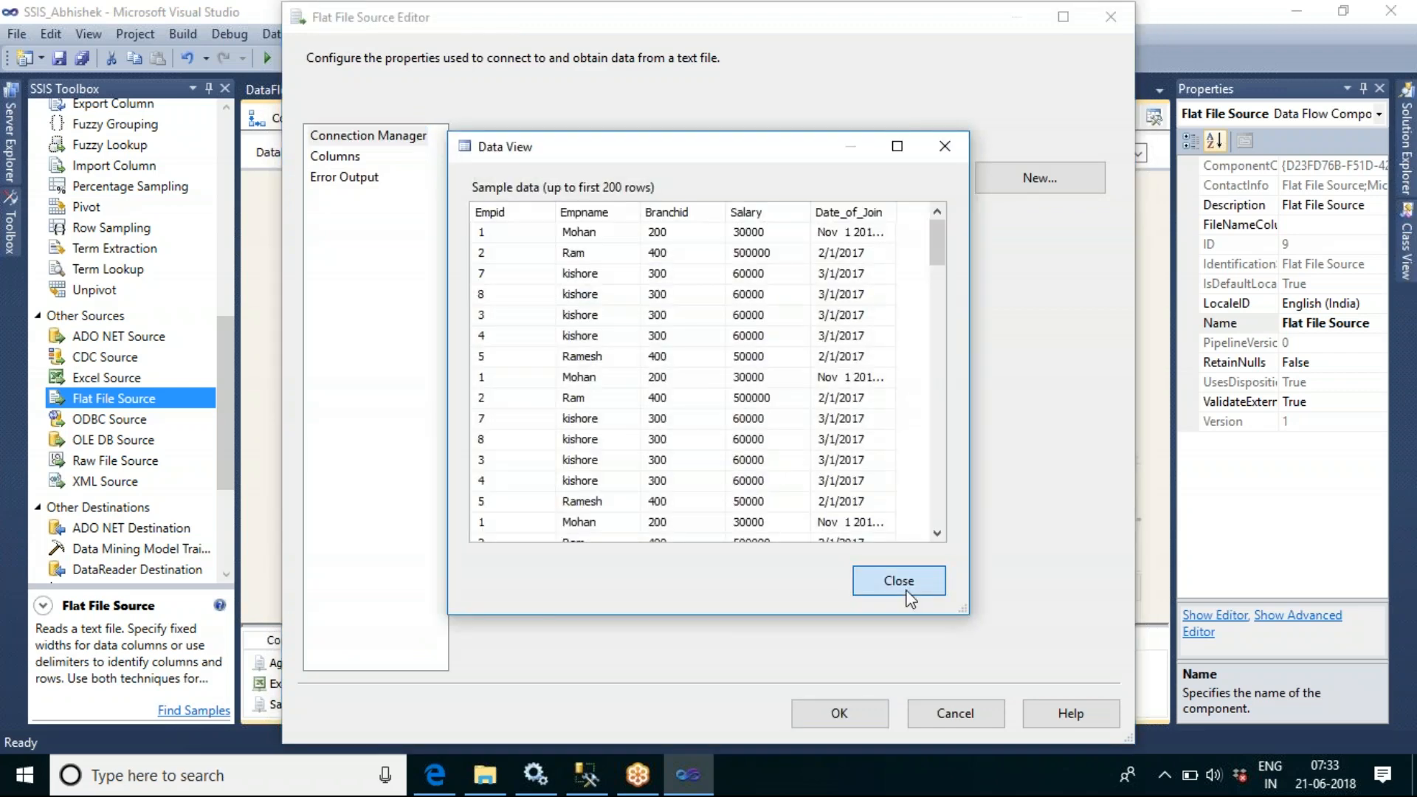
pyautogui.click(907, 596)
pyautogui.click(861, 714)
# Connect the Flat File Source to Row Sampling and set the sampling number of rows to 15
pyautogui.moveTo(634, 281); pyautogui.dragTo(621, 338)
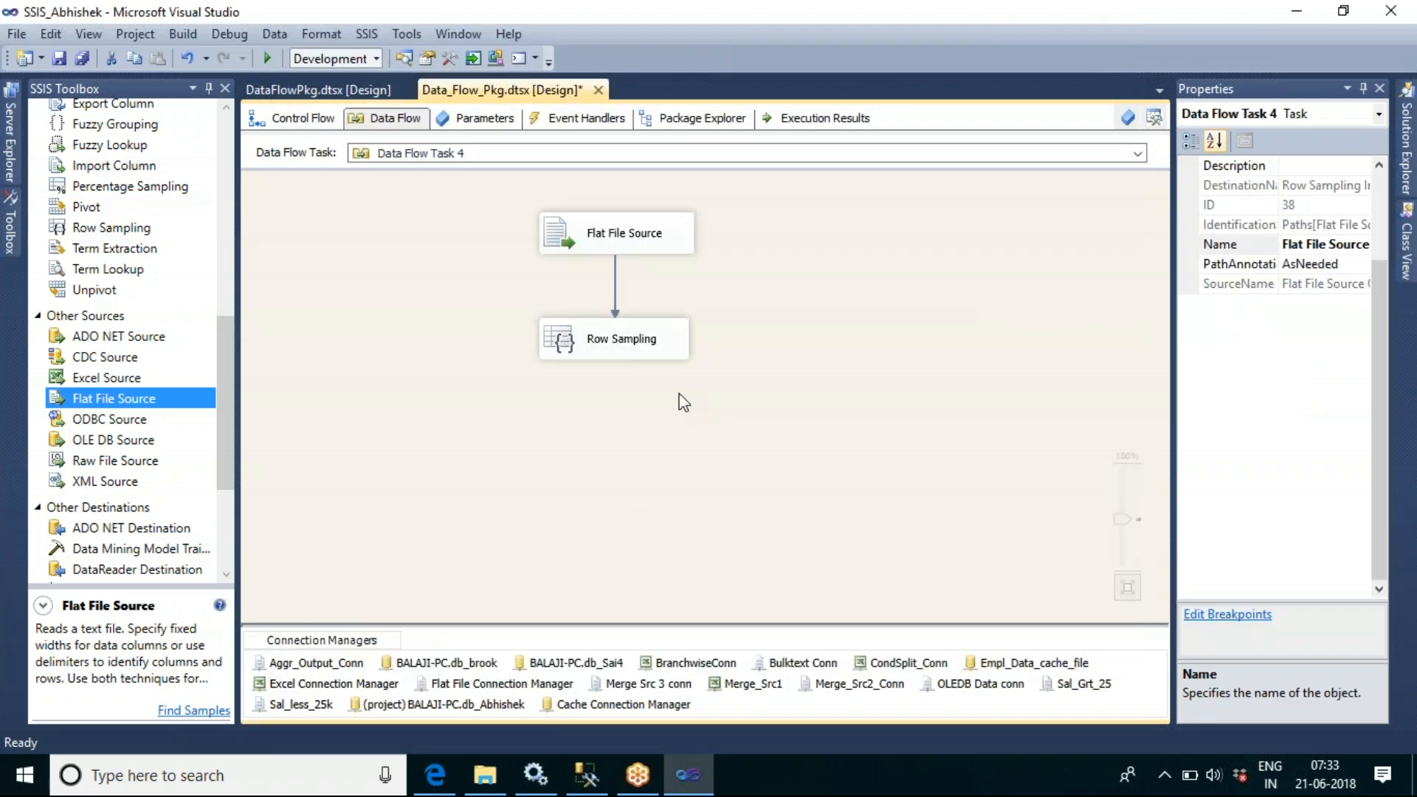
pyautogui.doubleClick(590, 342)
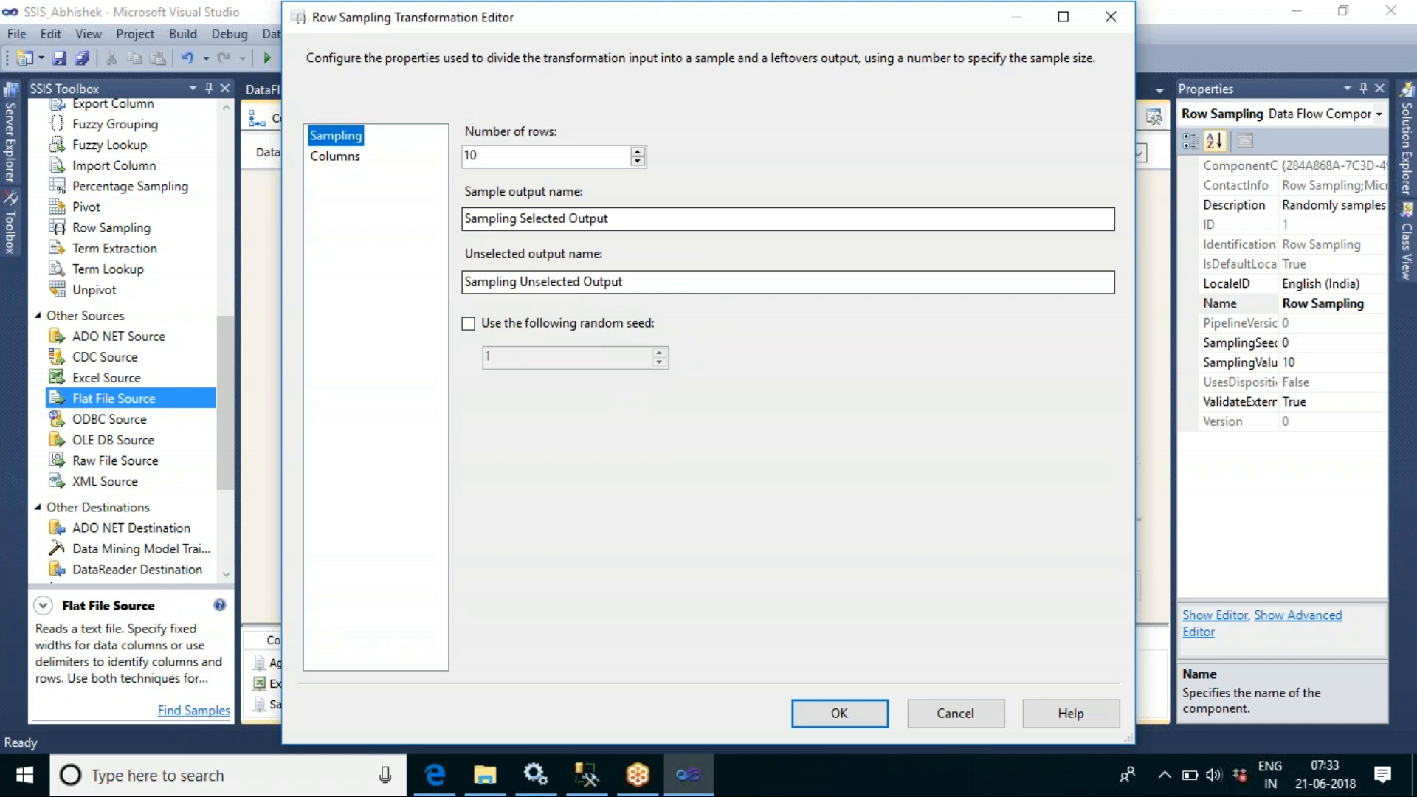
pyautogui.click(482, 155)
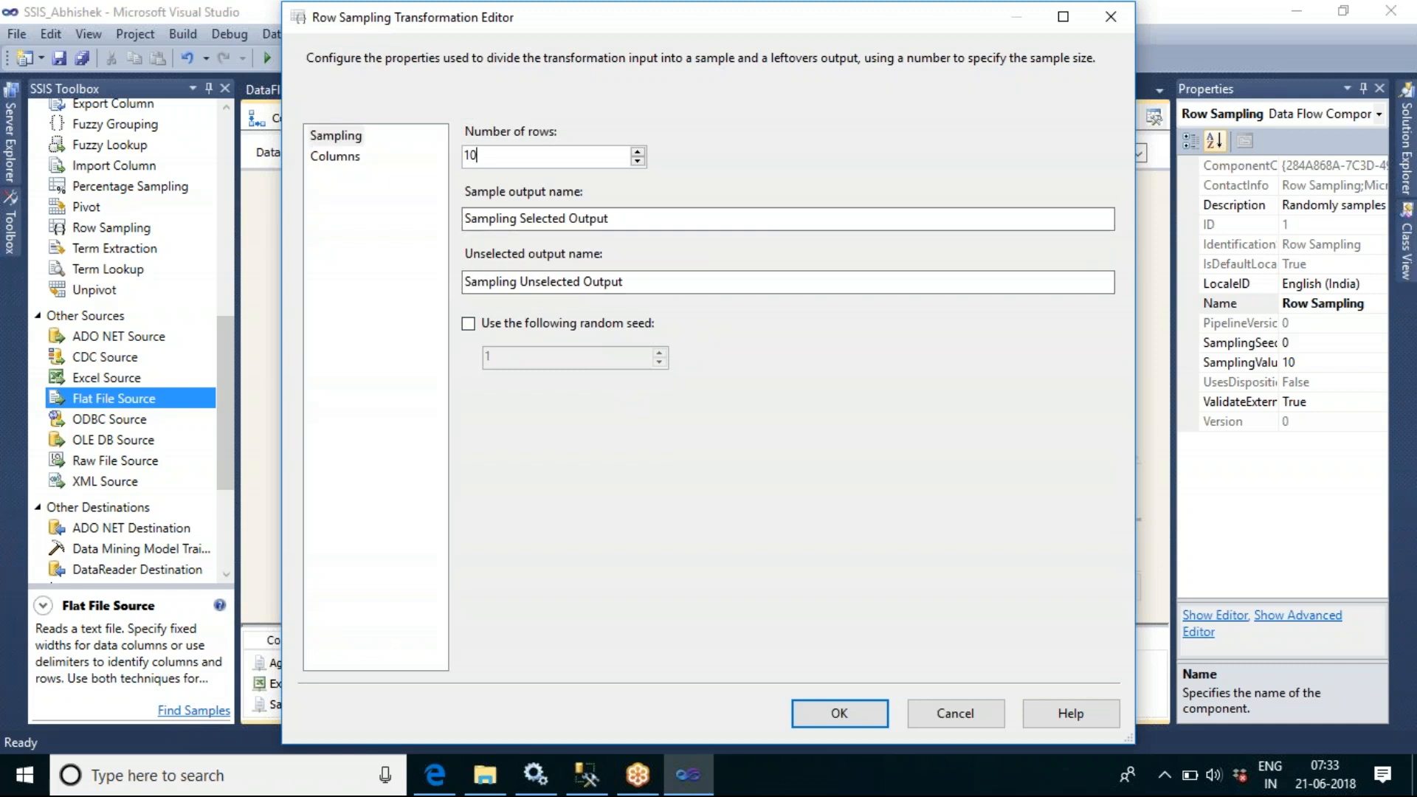
pyautogui.press('BackSpace')
pyautogui.press('BackSpace')
pyautogui.write('12')
pyautogui.press('BackSpace')
pyautogui.write('5')
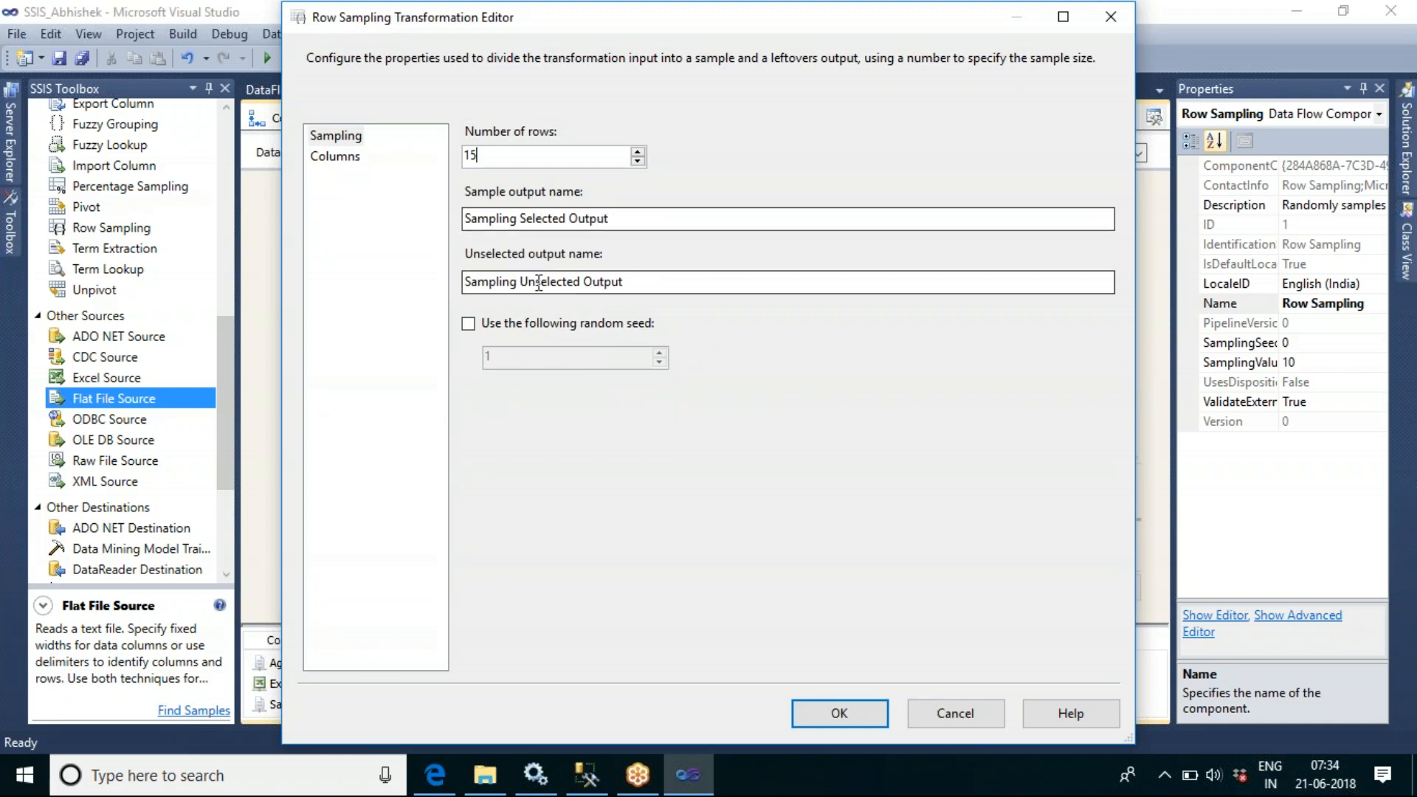
pyautogui.click(854, 715)
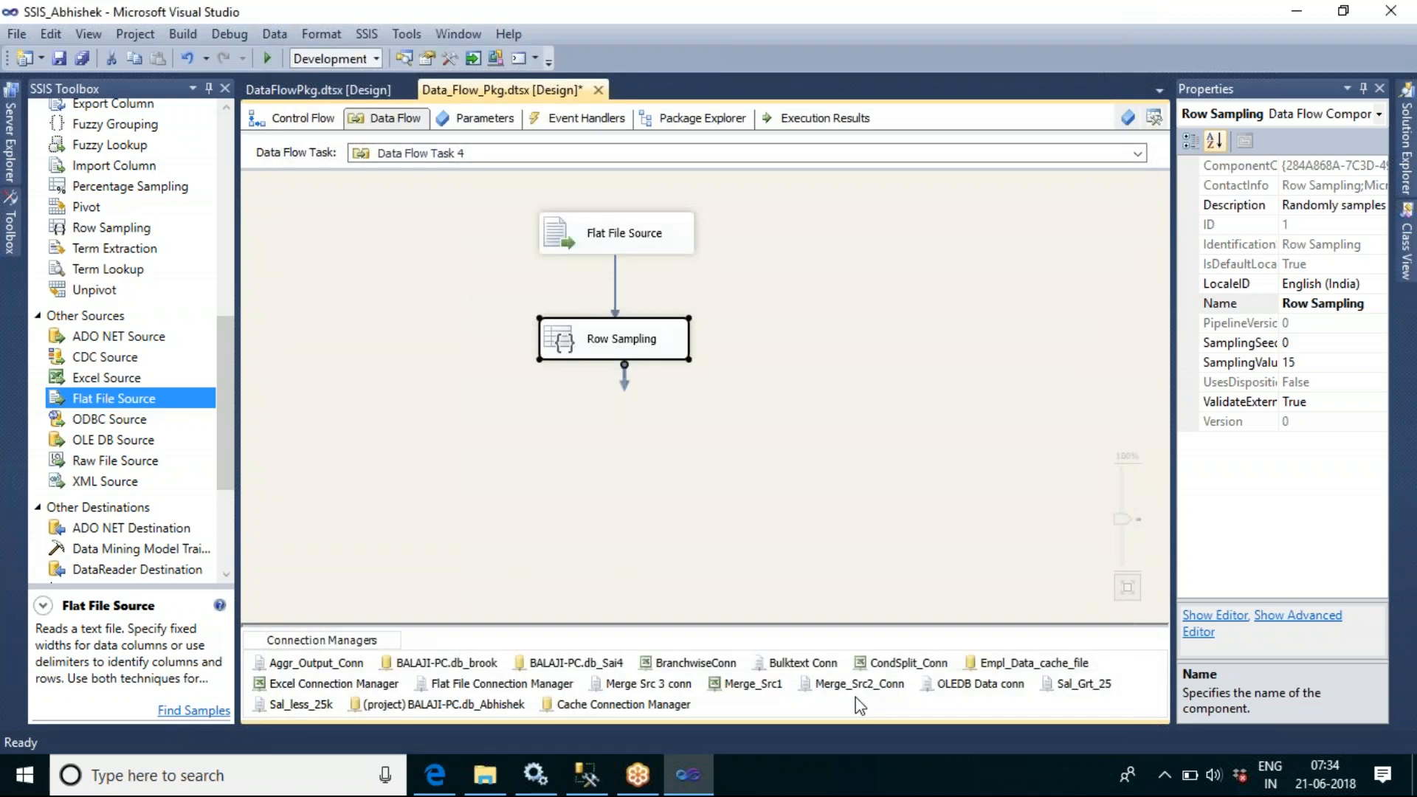
# Add two Audit transformations side by side below Row Sampling
pyautogui.moveTo(224, 369); pyautogui.dragTo(242, 291)
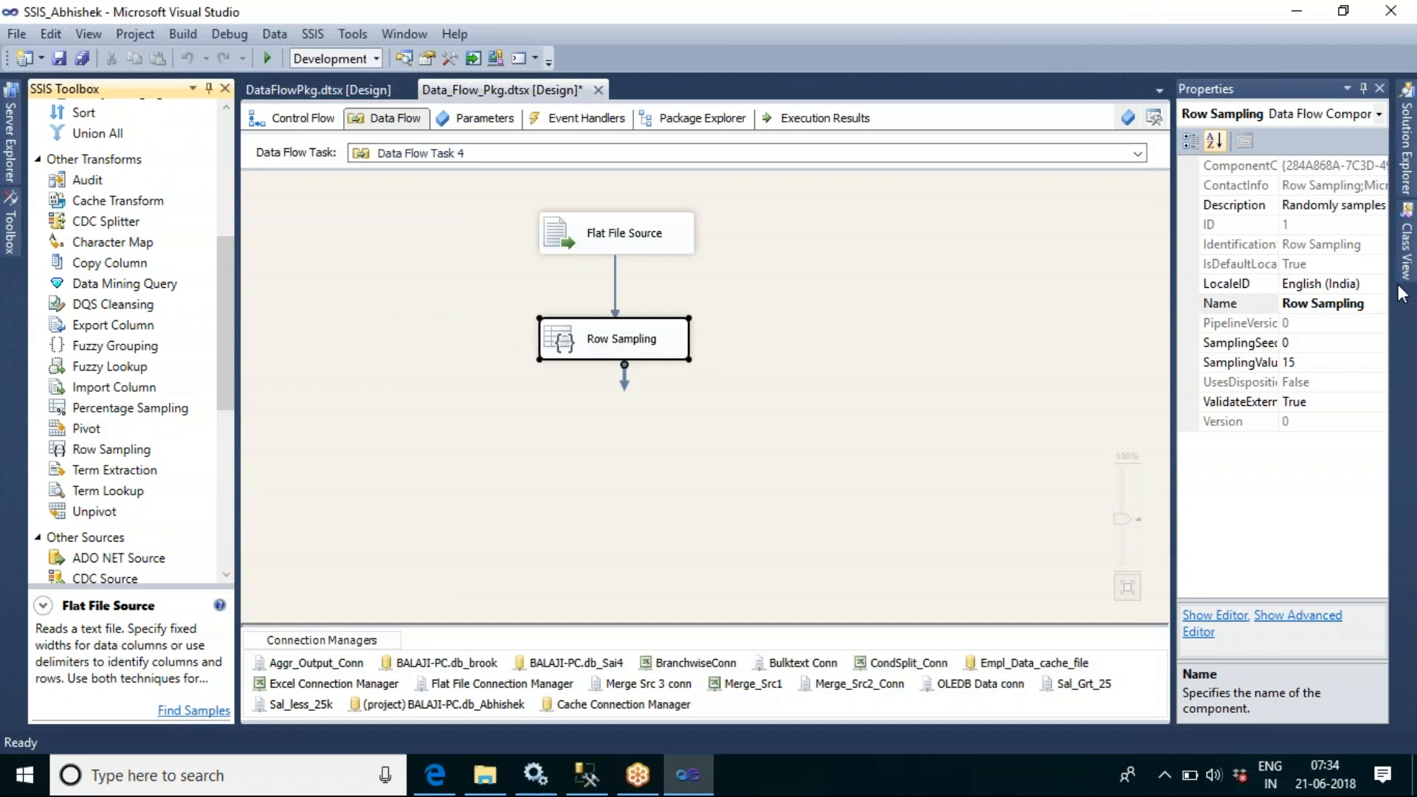
pyautogui.click(87, 180)
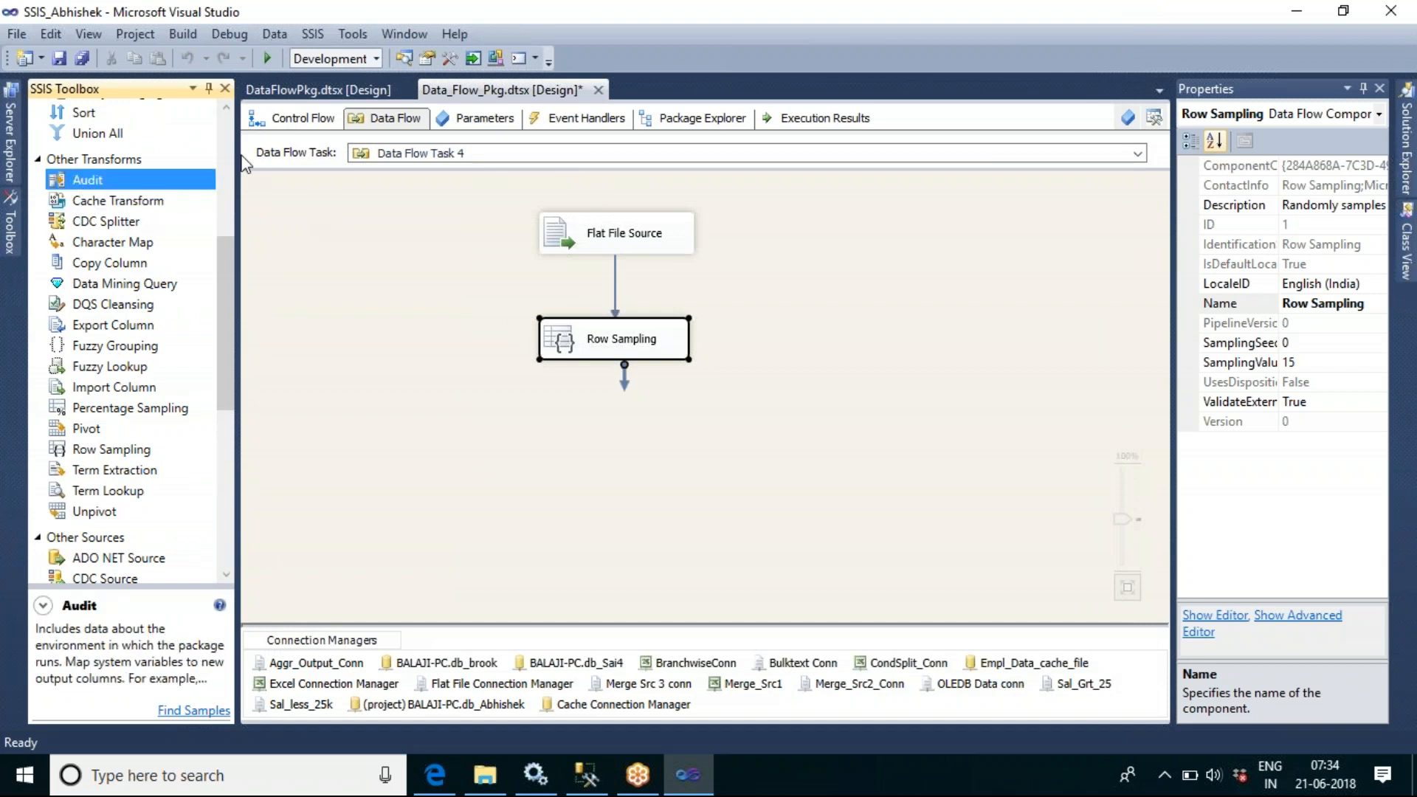
pyautogui.click(1046, 28)
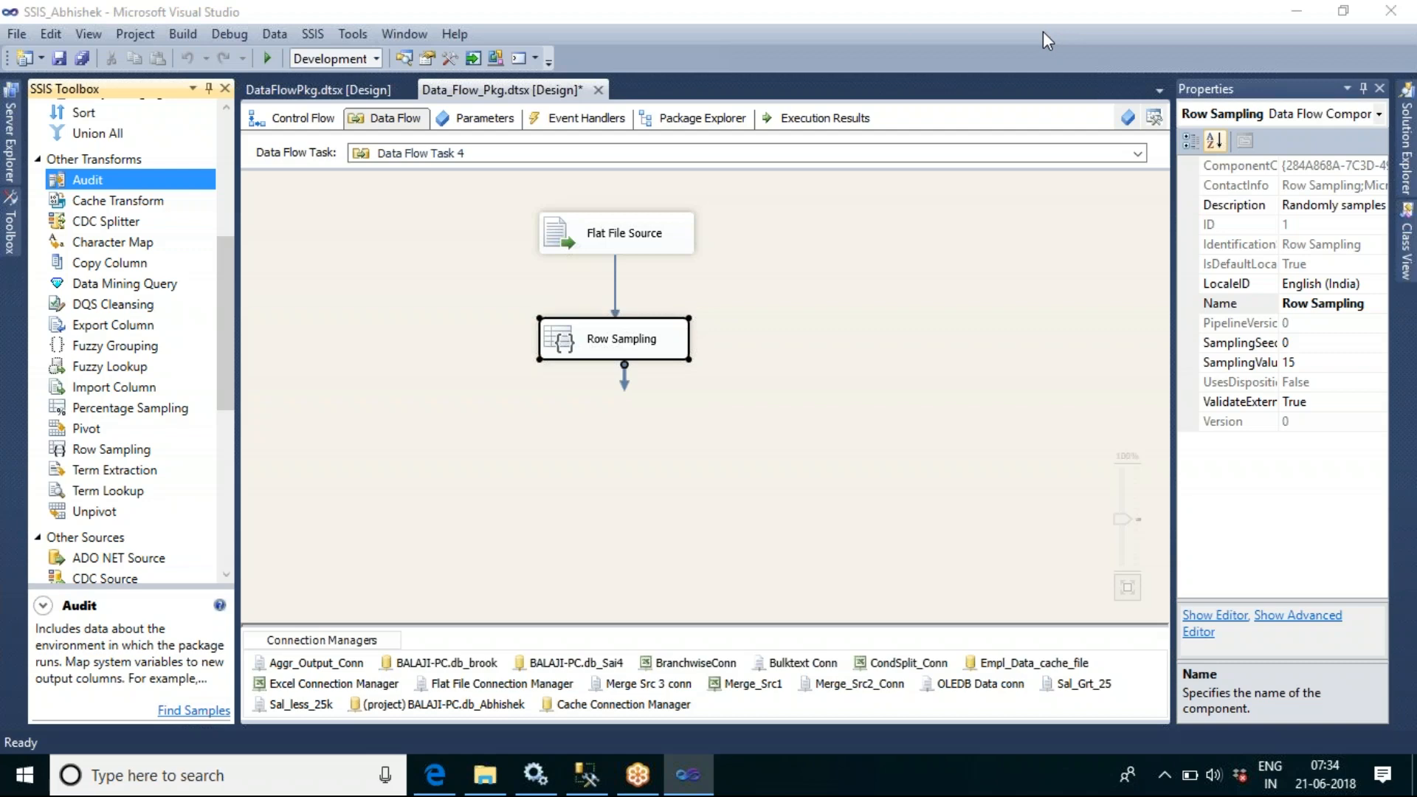
pyautogui.click(112, 183)
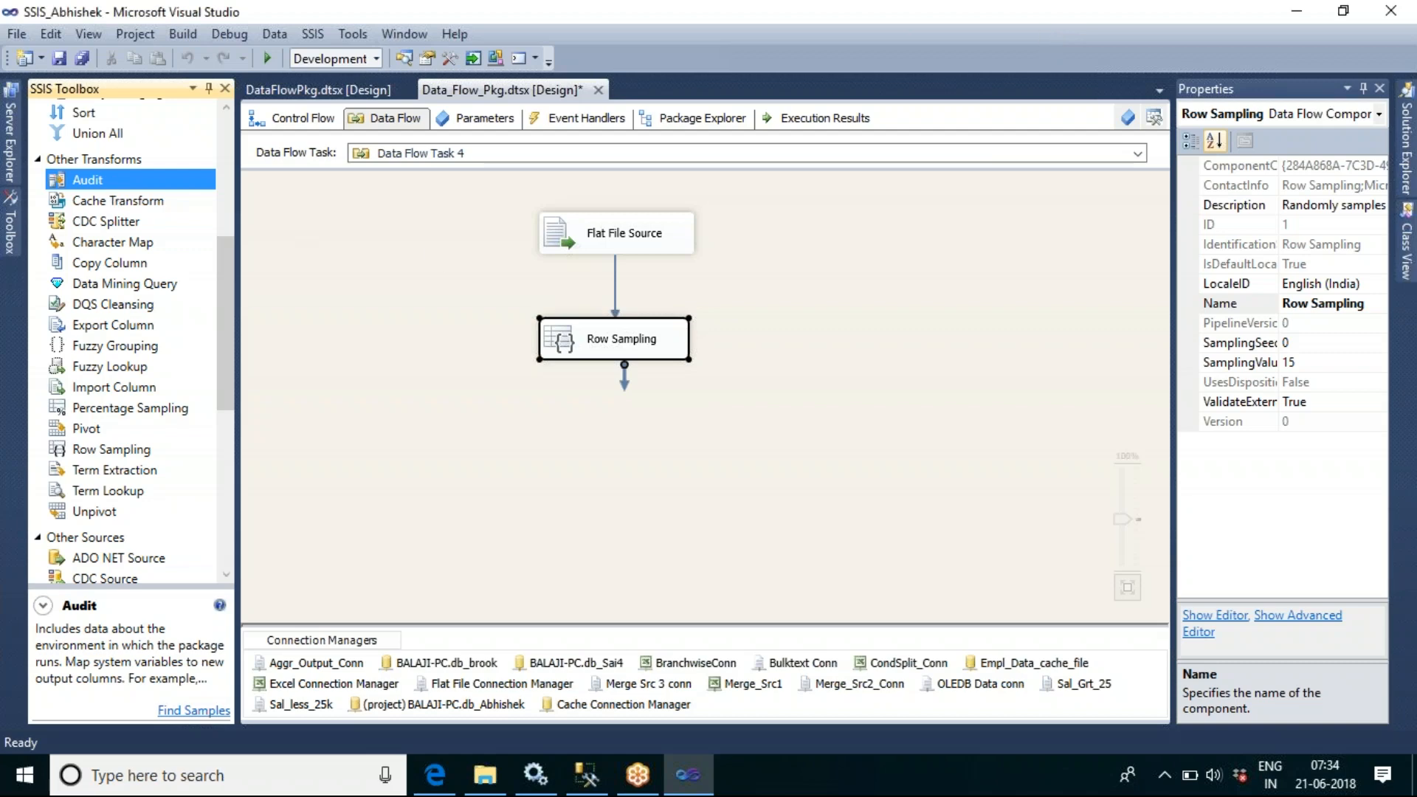
pyautogui.moveTo(480, 423); pyautogui.dragTo(480, 425)
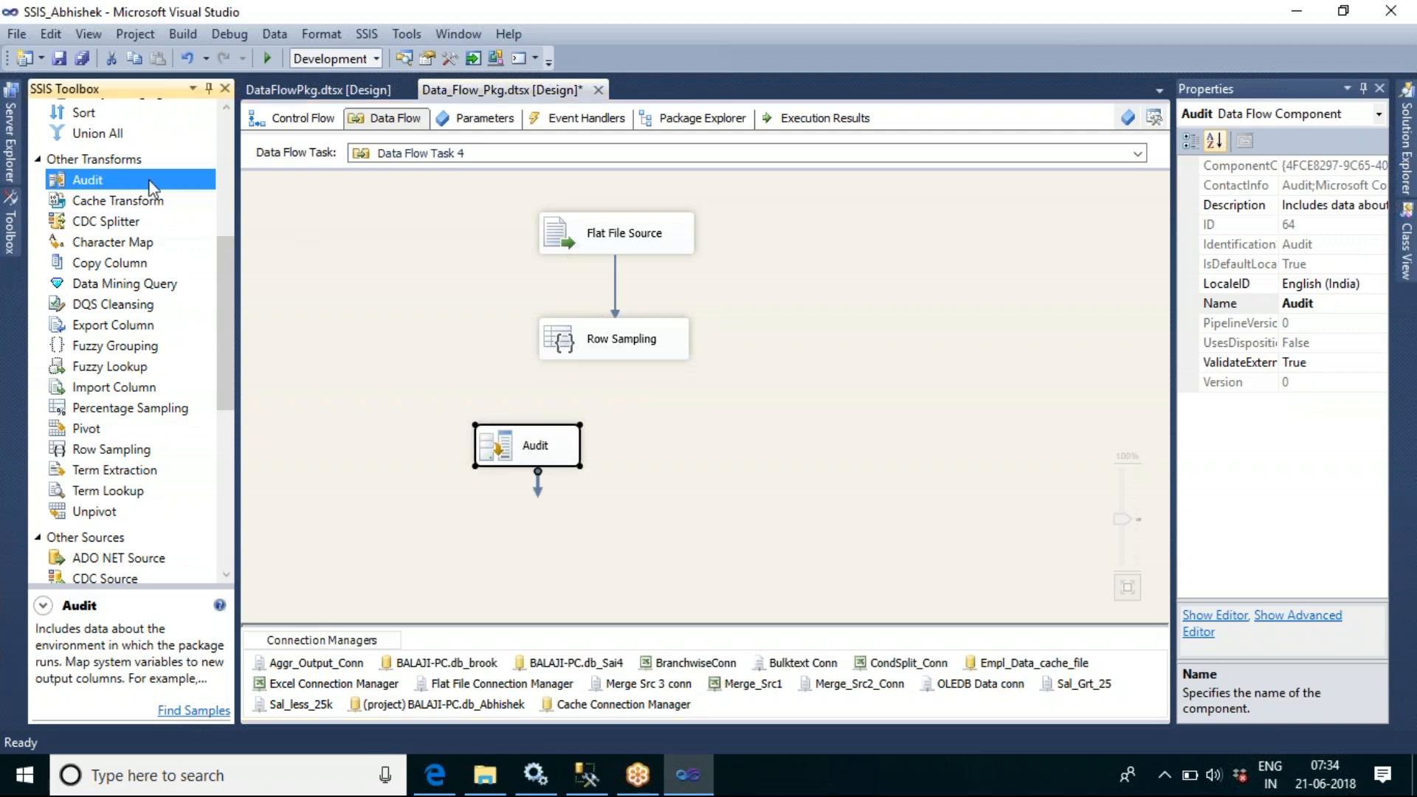
pyautogui.moveTo(702, 413); pyautogui.dragTo(705, 414)
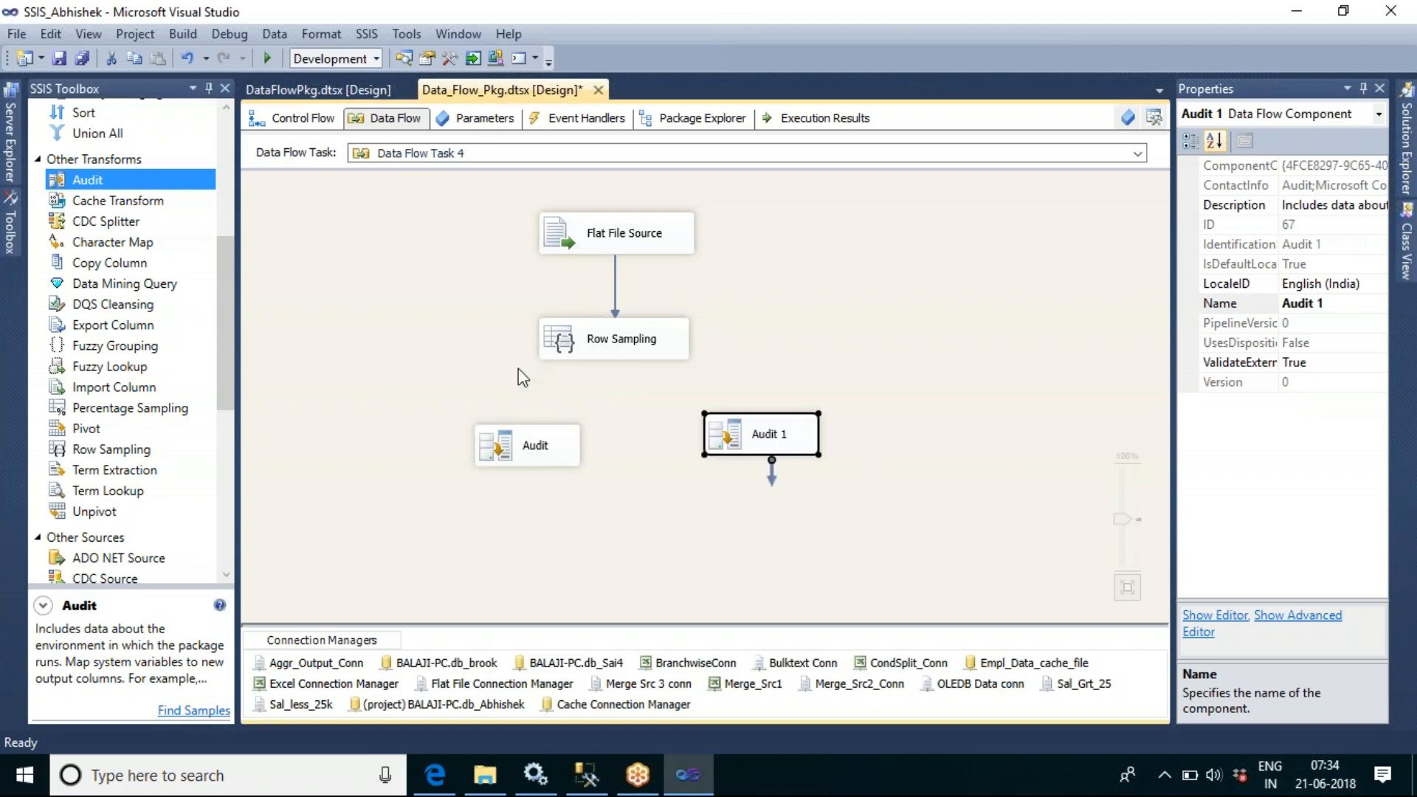
# Connect Row Sampling's Sampling Selected Output to the first Audit and its Sampling Unselected Output to the second Audit
pyautogui.click(631, 351)
pyautogui.moveTo(624, 389); pyautogui.dragTo(539, 441)
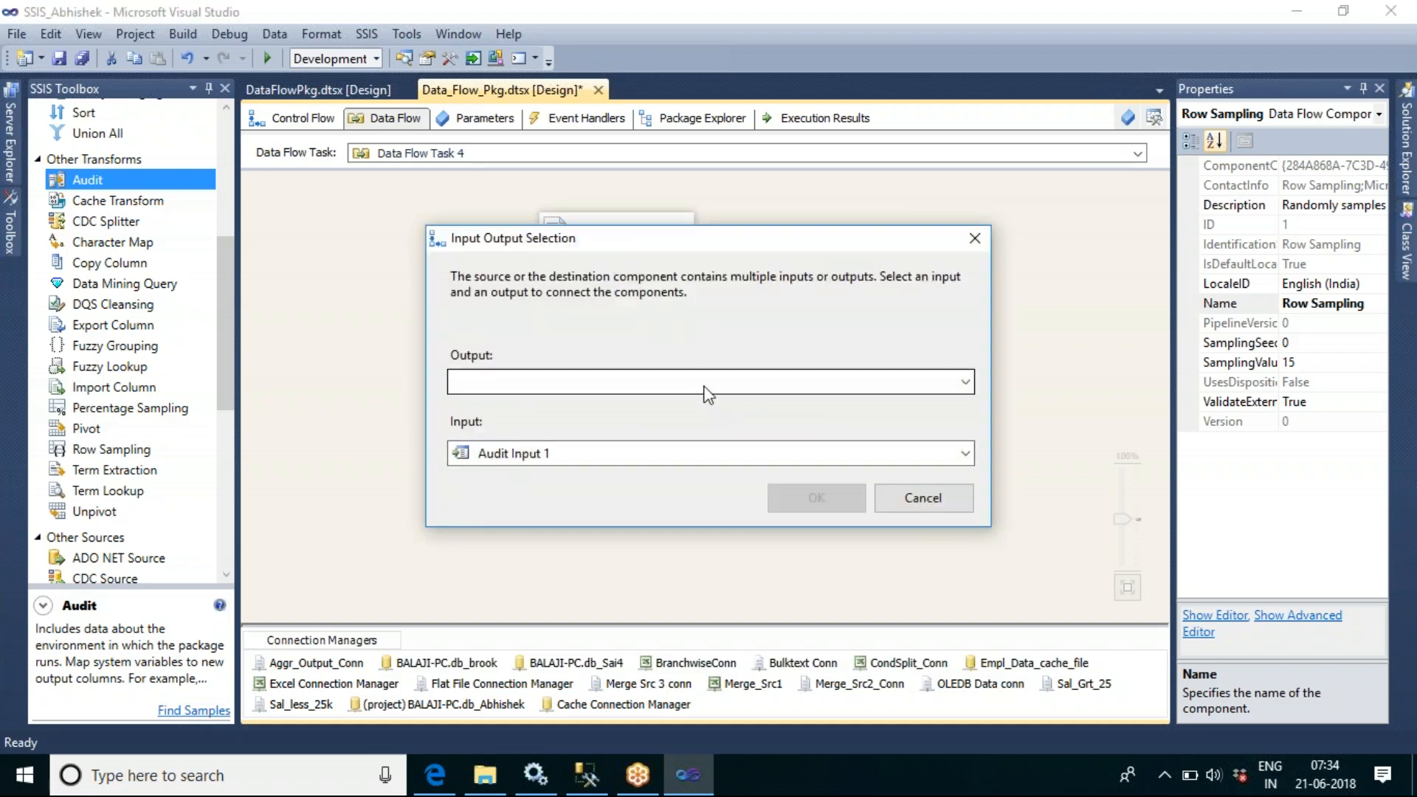
pyautogui.click(705, 388)
pyautogui.click(705, 405)
pyautogui.click(816, 502)
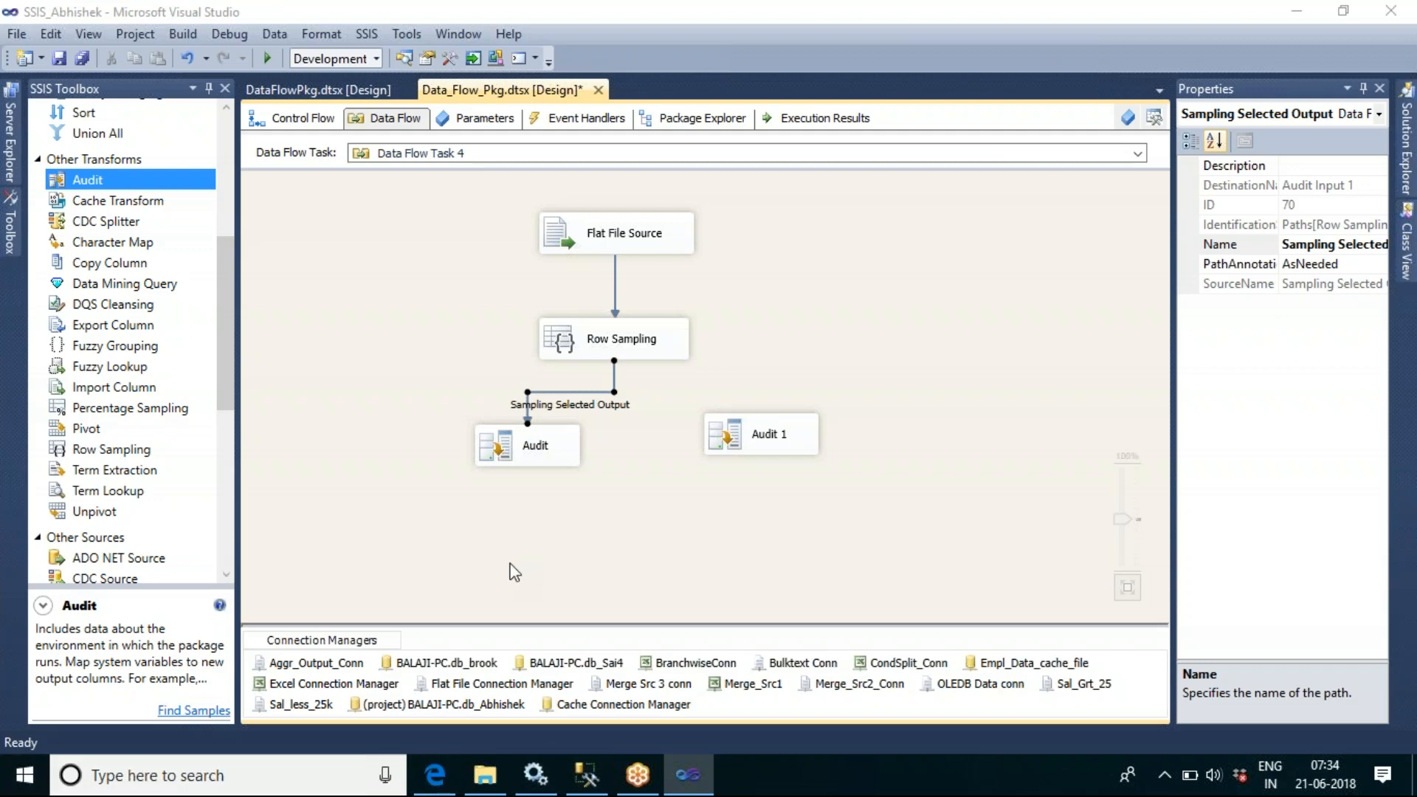
pyautogui.click(638, 354)
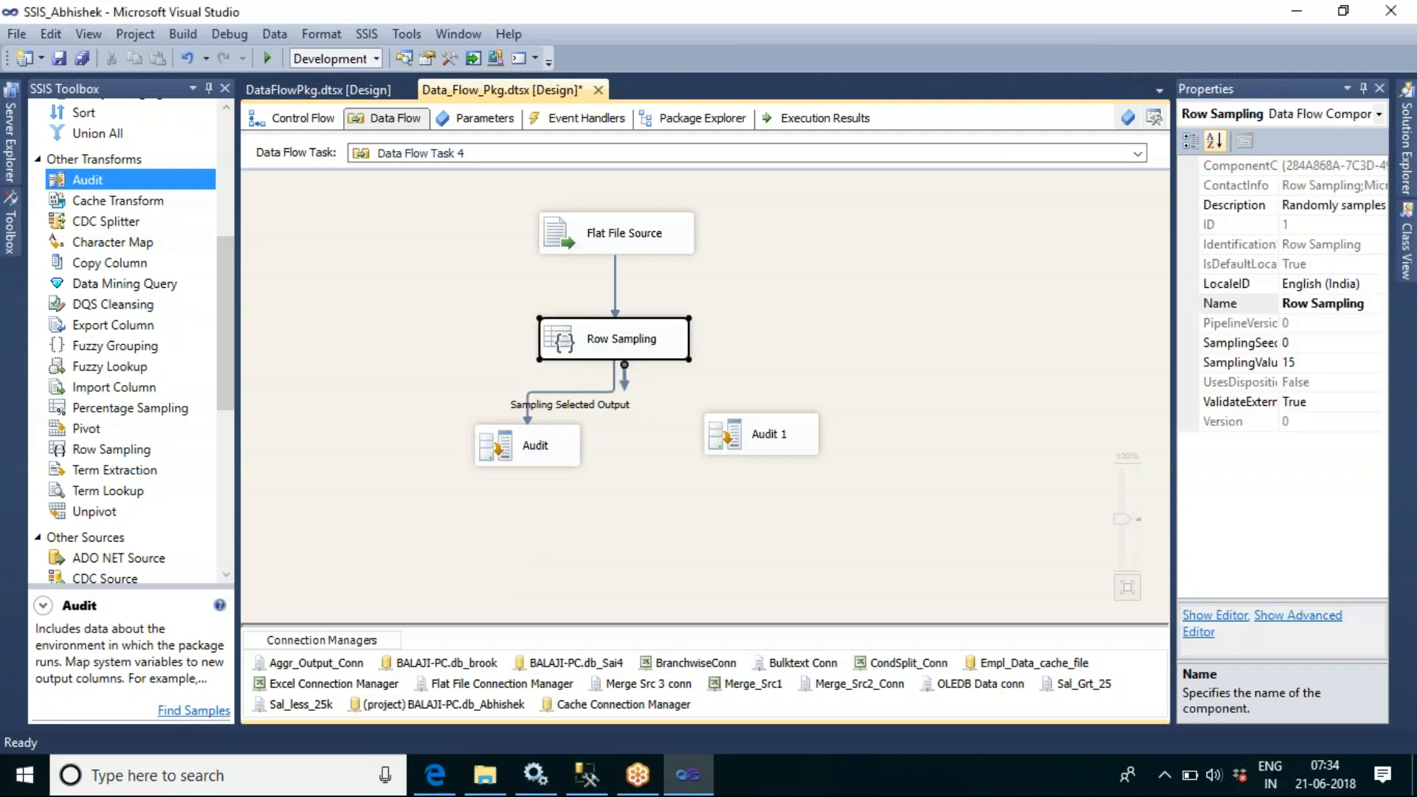
pyautogui.moveTo(627, 384); pyautogui.dragTo(768, 434)
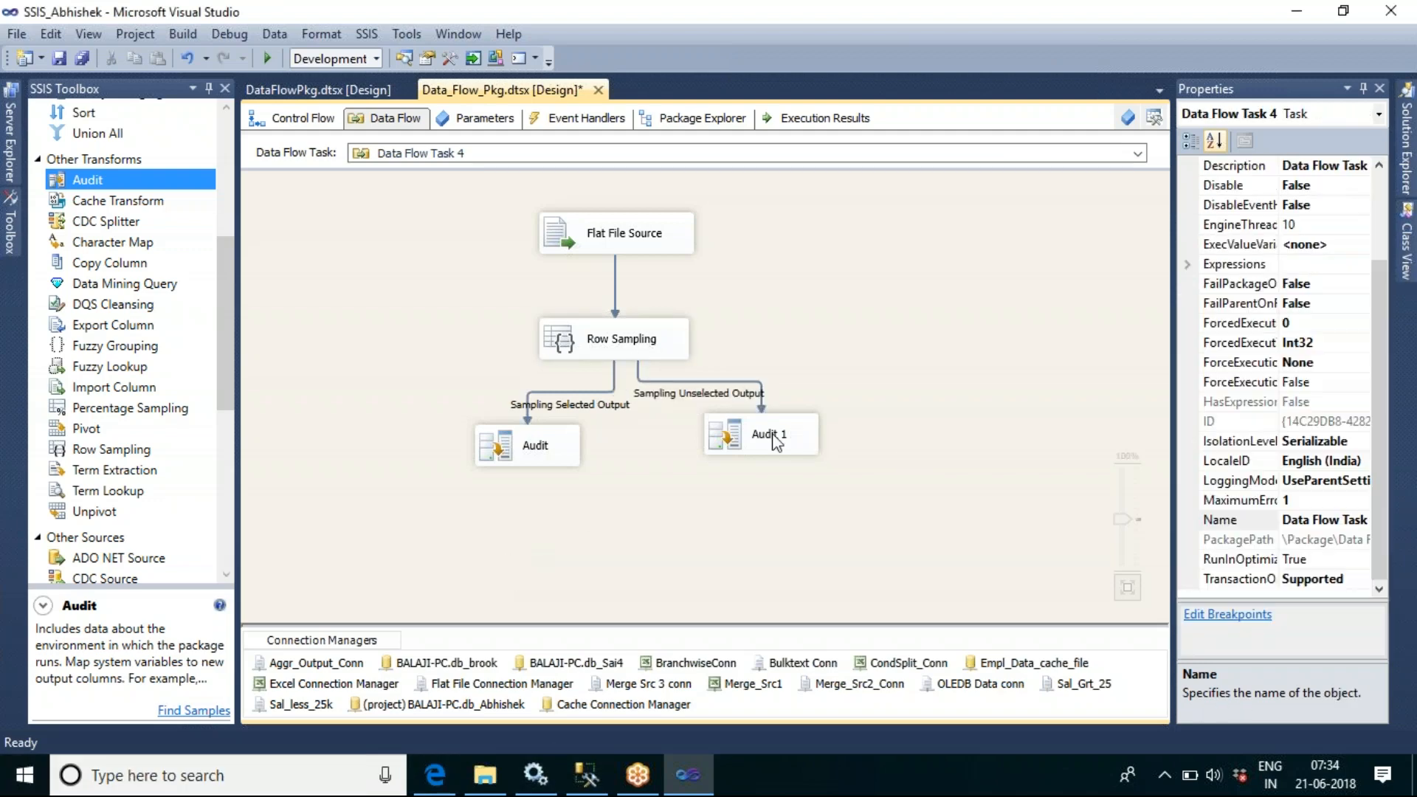
# Enable a data viewer with all columns on the Sampling Selected Output path
pyautogui.doubleClick(590, 395)
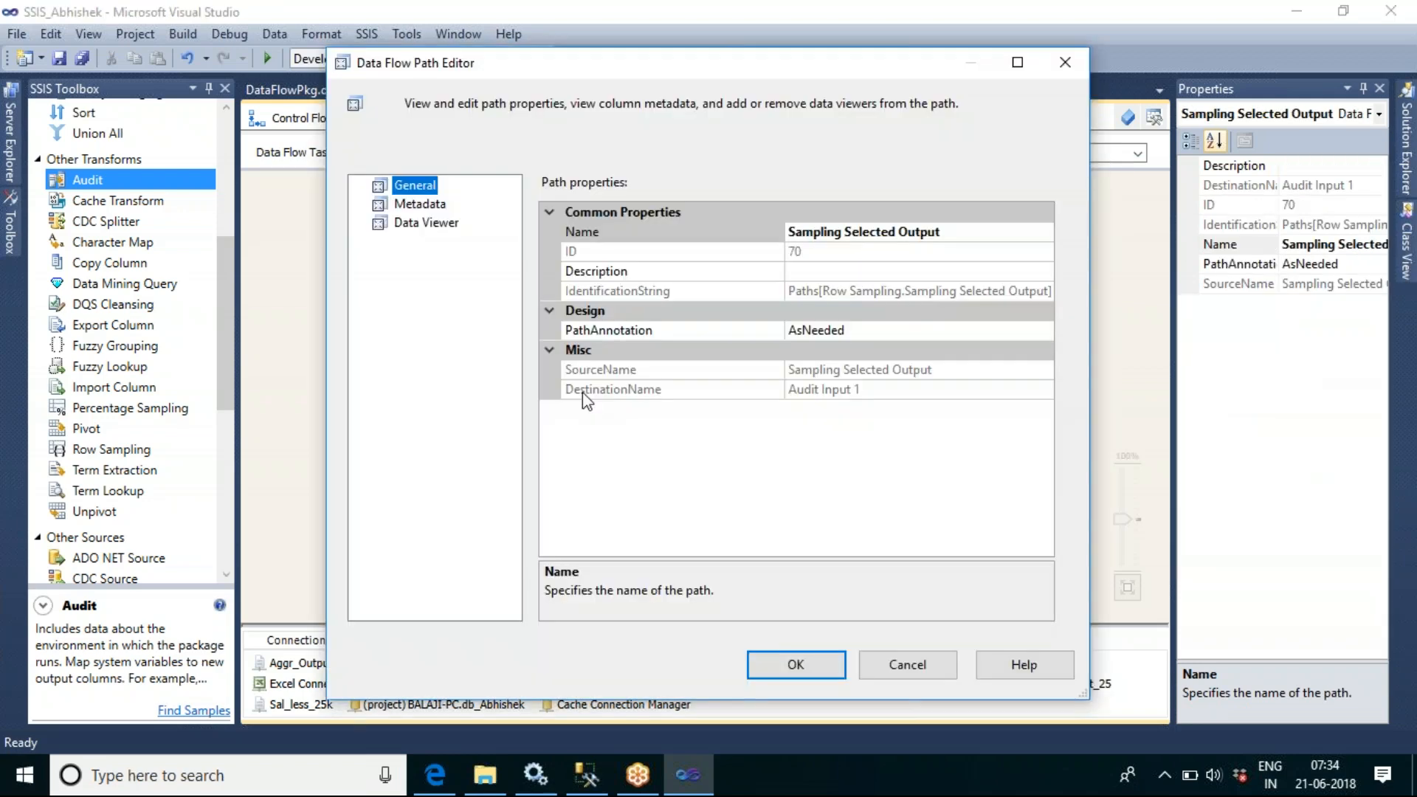
pyautogui.click(431, 223)
pyautogui.click(540, 186)
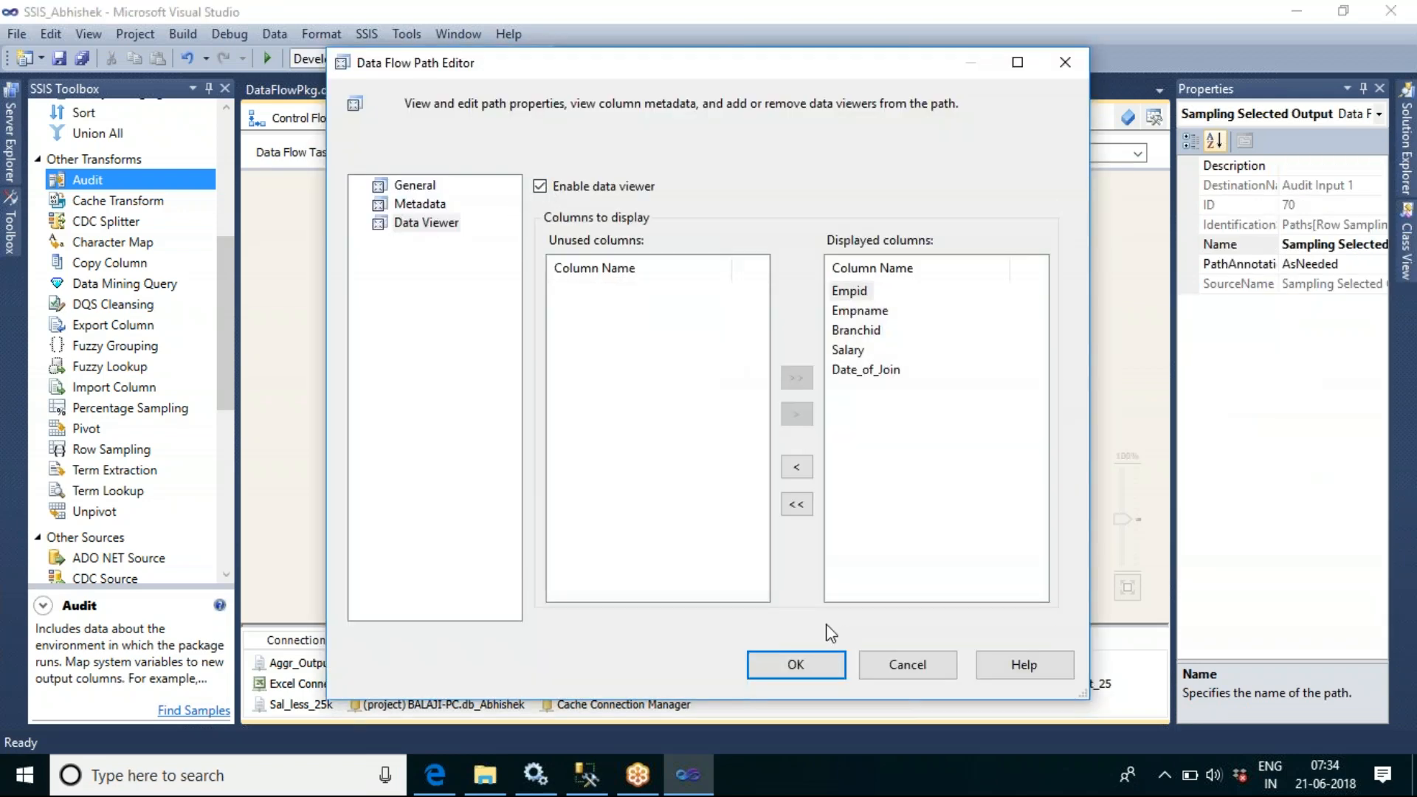
pyautogui.click(796, 664)
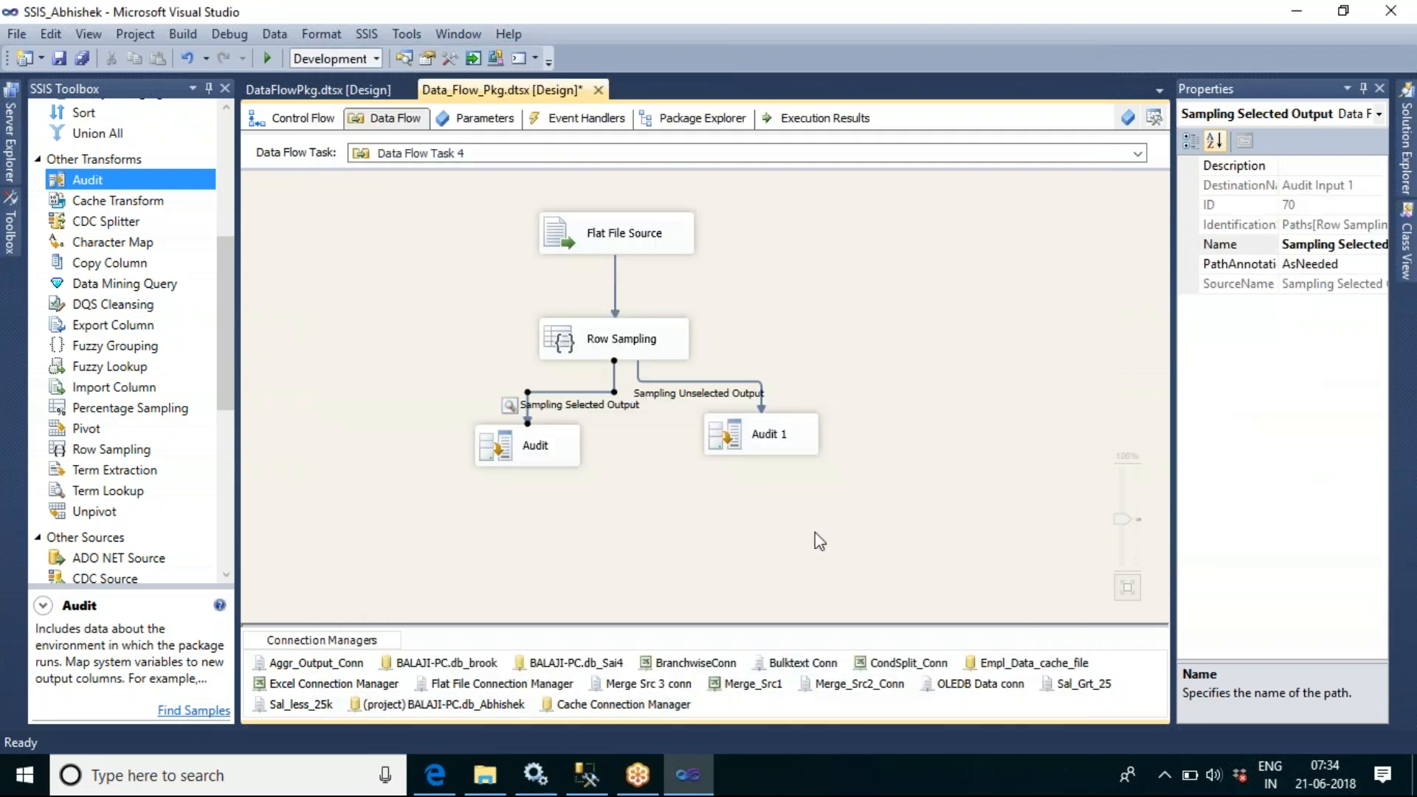
# Review the Row Sampling settings, execute the data flow task and inspect the sampled rows in the data viewer
pyautogui.doubleClick(659, 352)
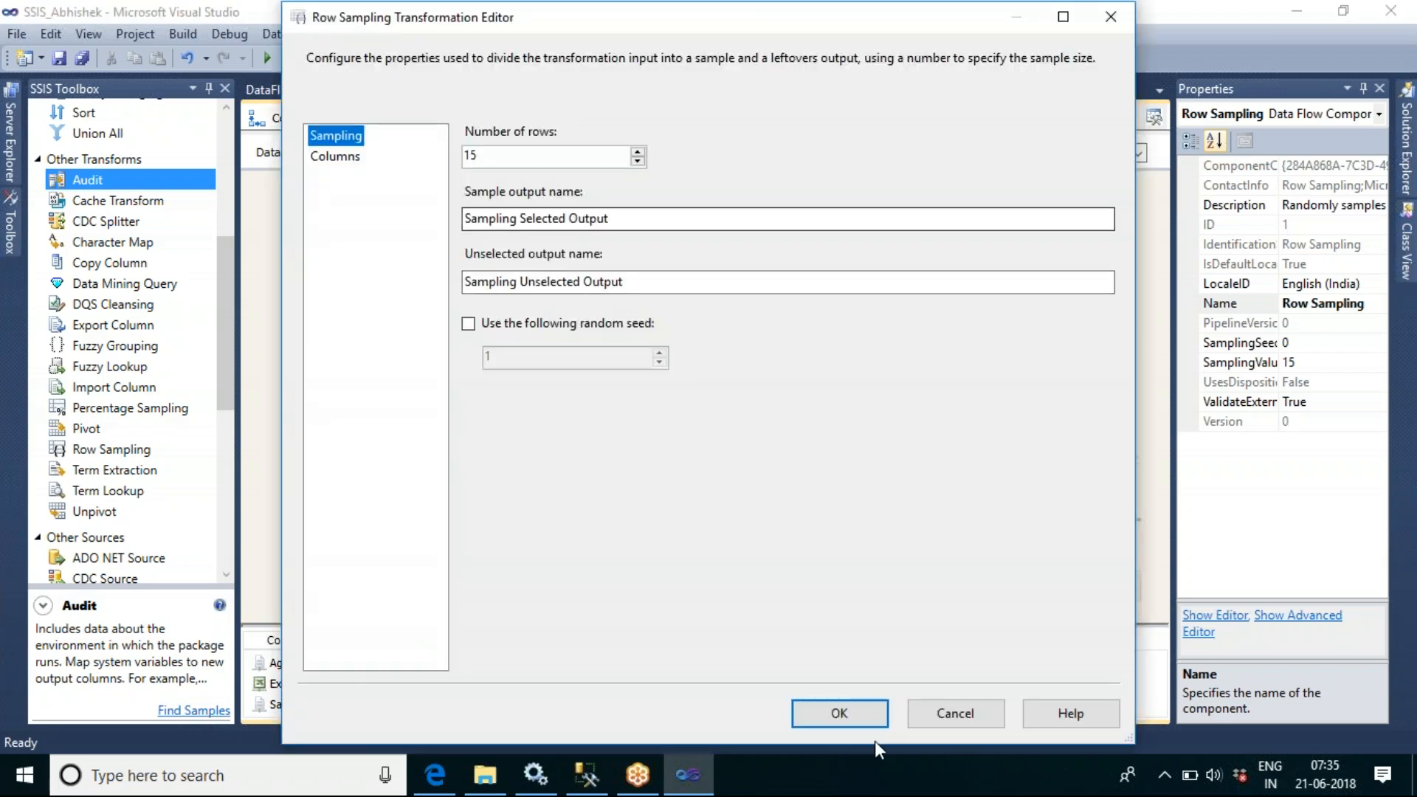
pyautogui.click(839, 713)
pyautogui.rightClick(826, 314)
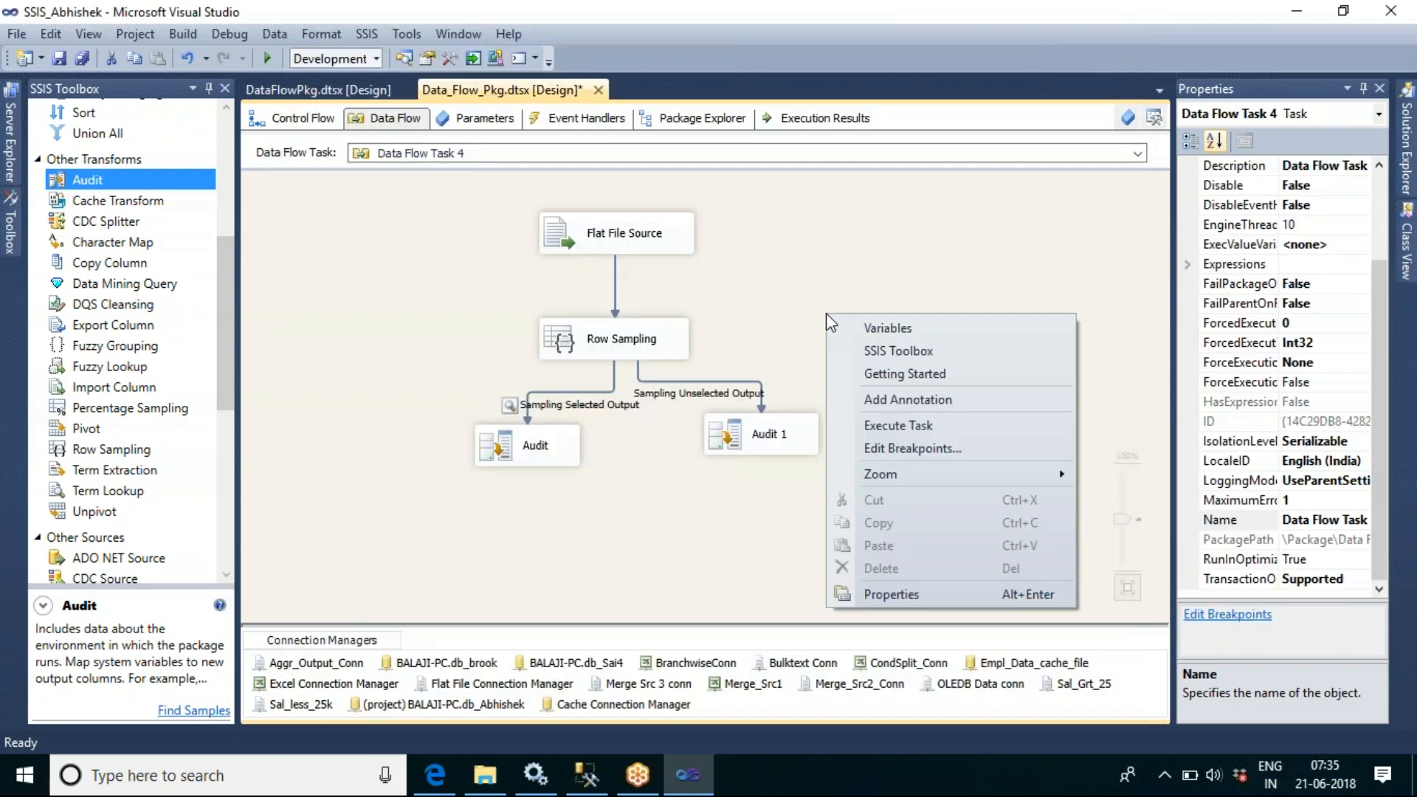
pyautogui.click(921, 427)
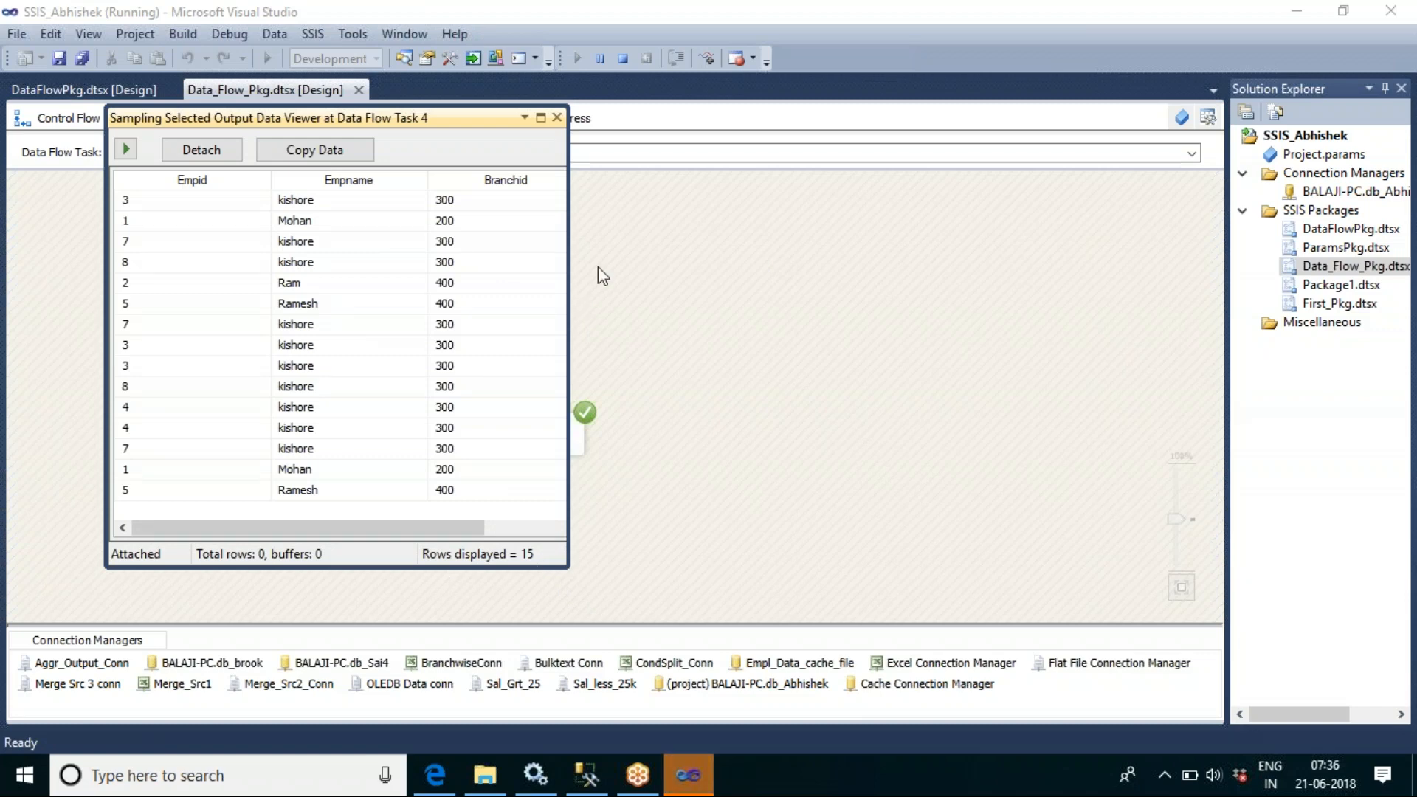
pyautogui.click(558, 118)
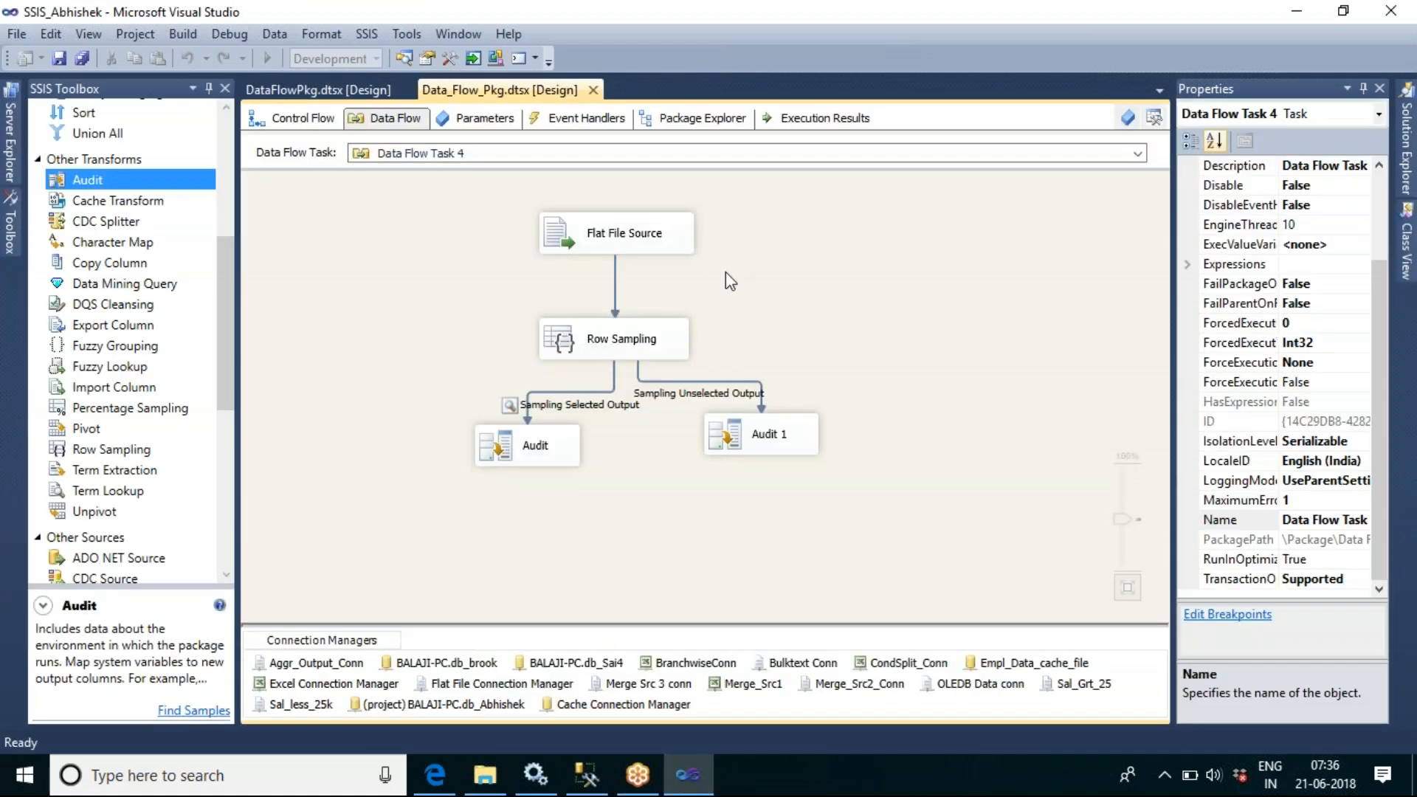
# Execute the data flow task again without a random seed, compare the sampled rows and stop debugging
pyautogui.rightClick(725, 271)
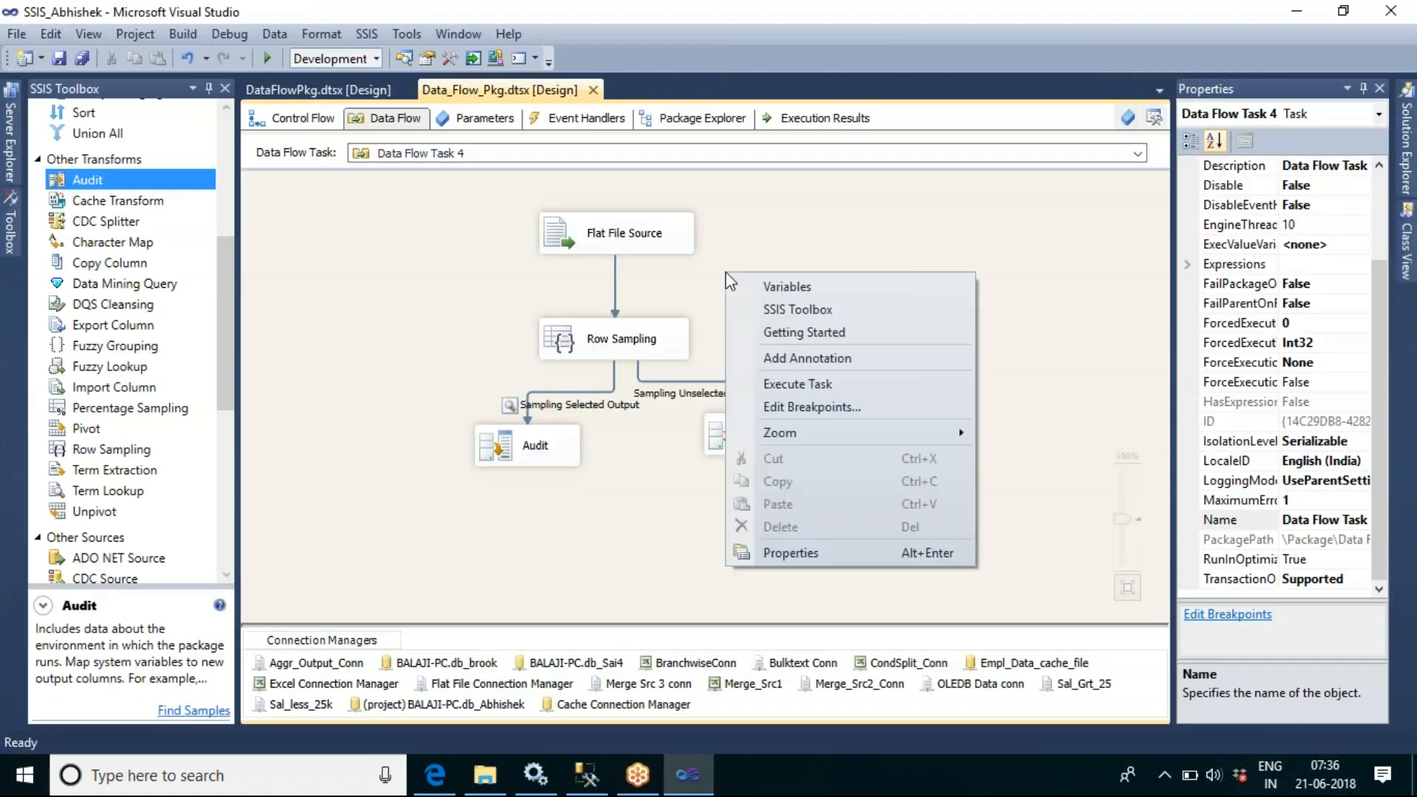
pyautogui.click(843, 382)
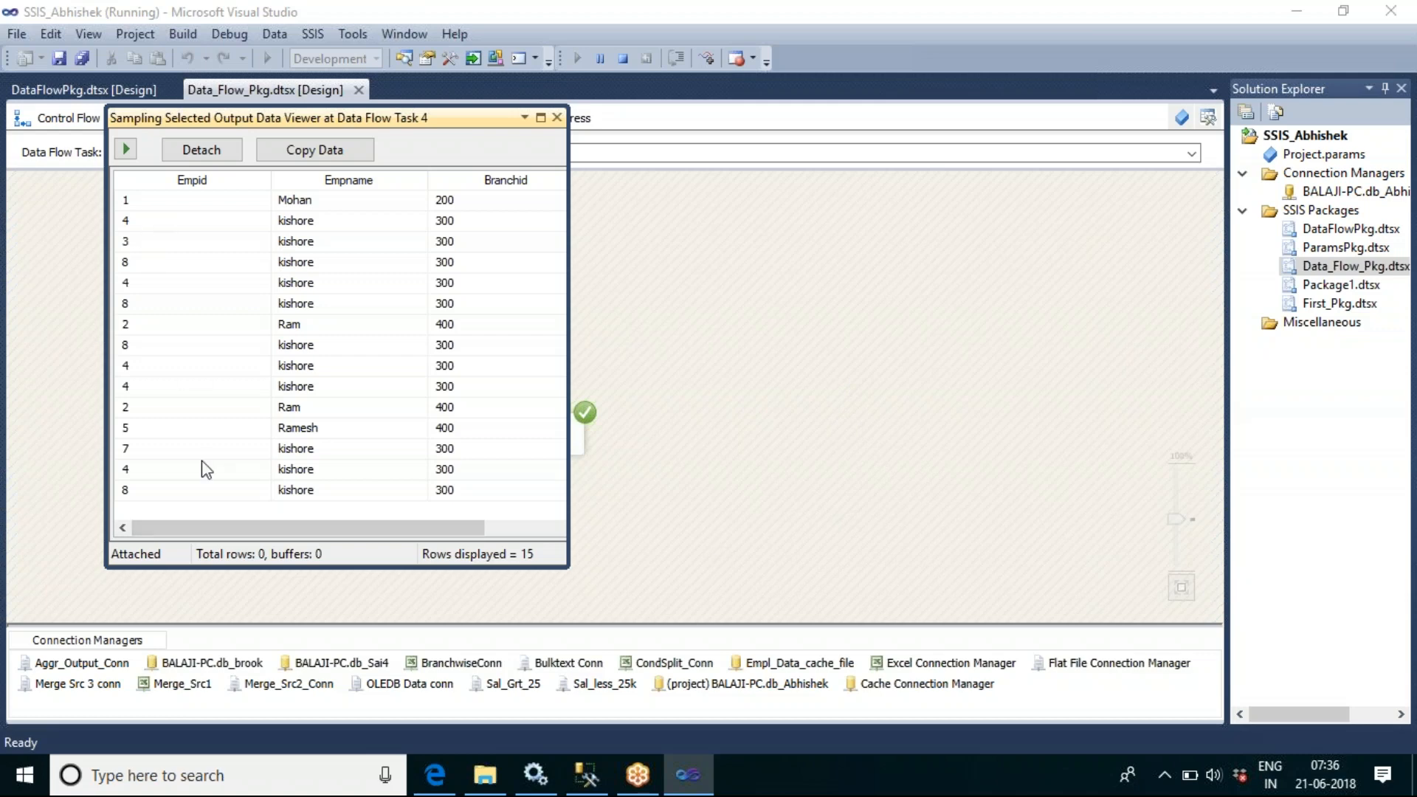
pyautogui.click(557, 117)
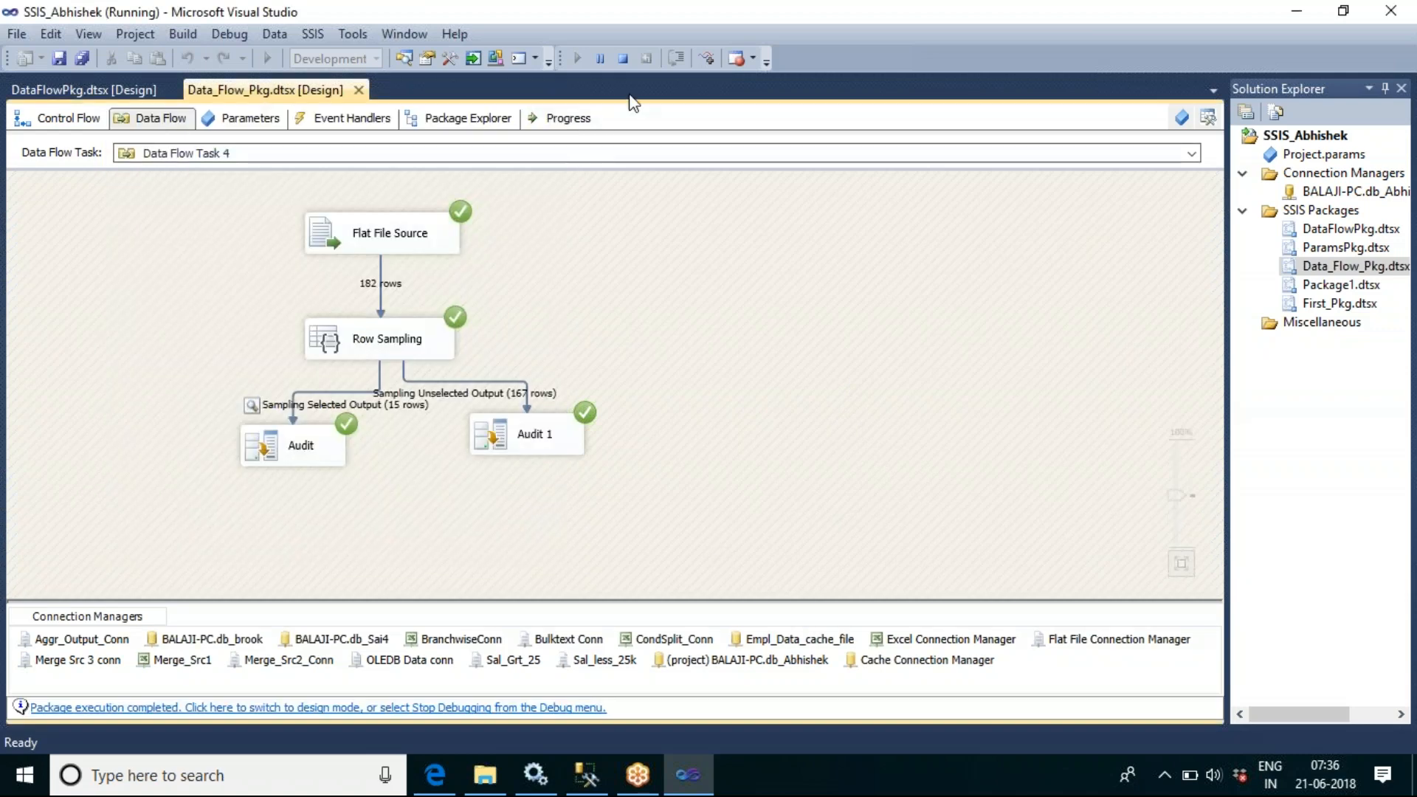
pyautogui.click(623, 58)
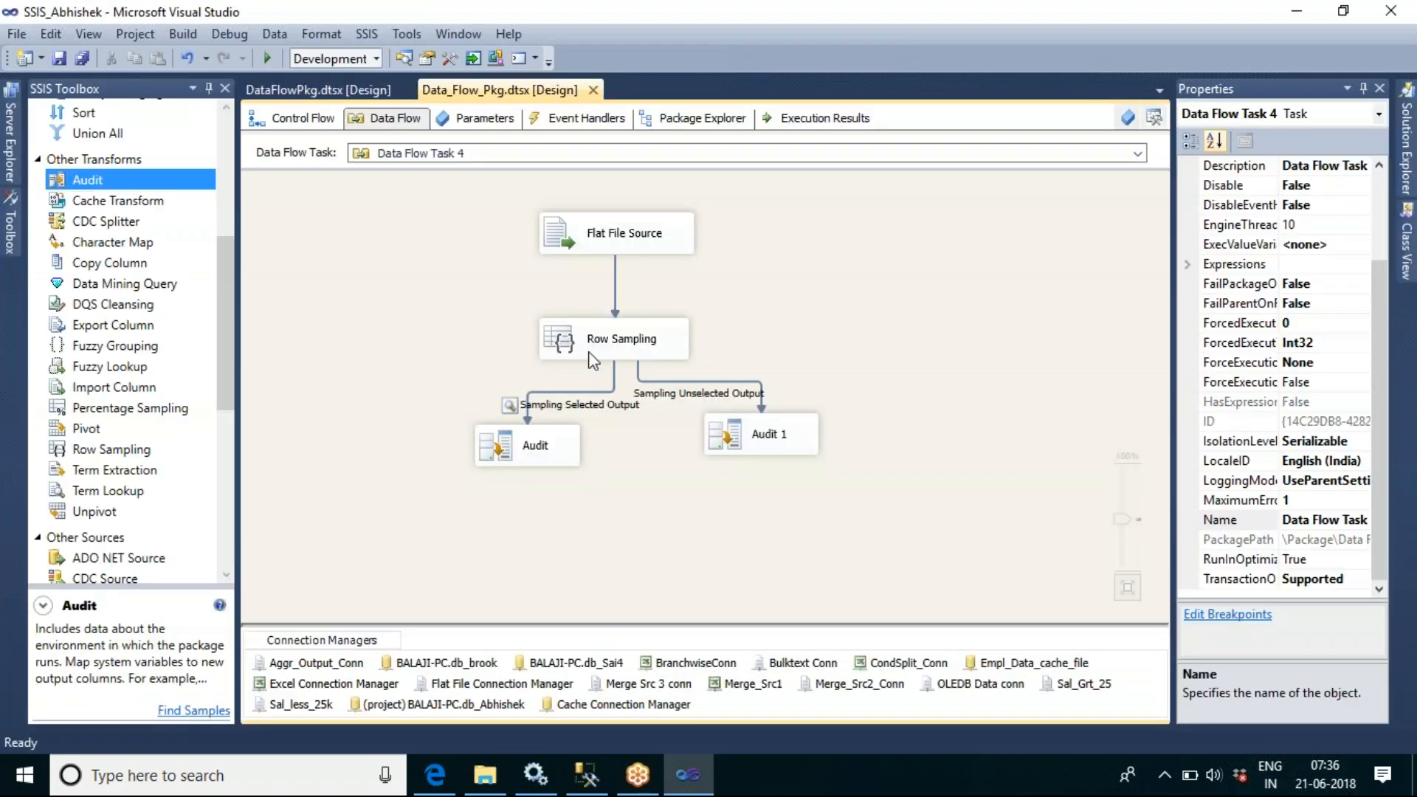
# Enable the random seed with value 1 in the Row Sampling settings and execute the data flow task
pyautogui.doubleClick(588, 341)
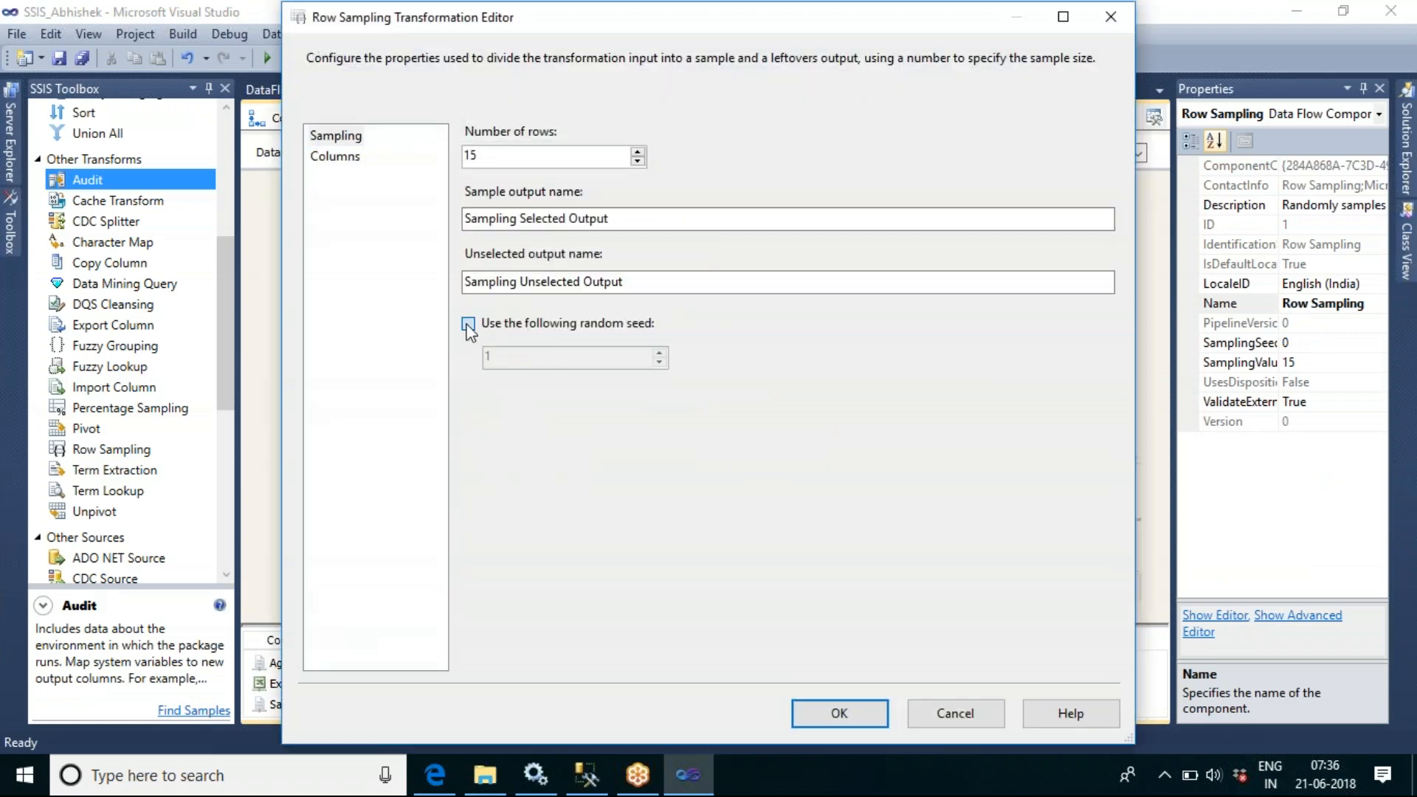
pyautogui.click(467, 325)
pyautogui.click(839, 714)
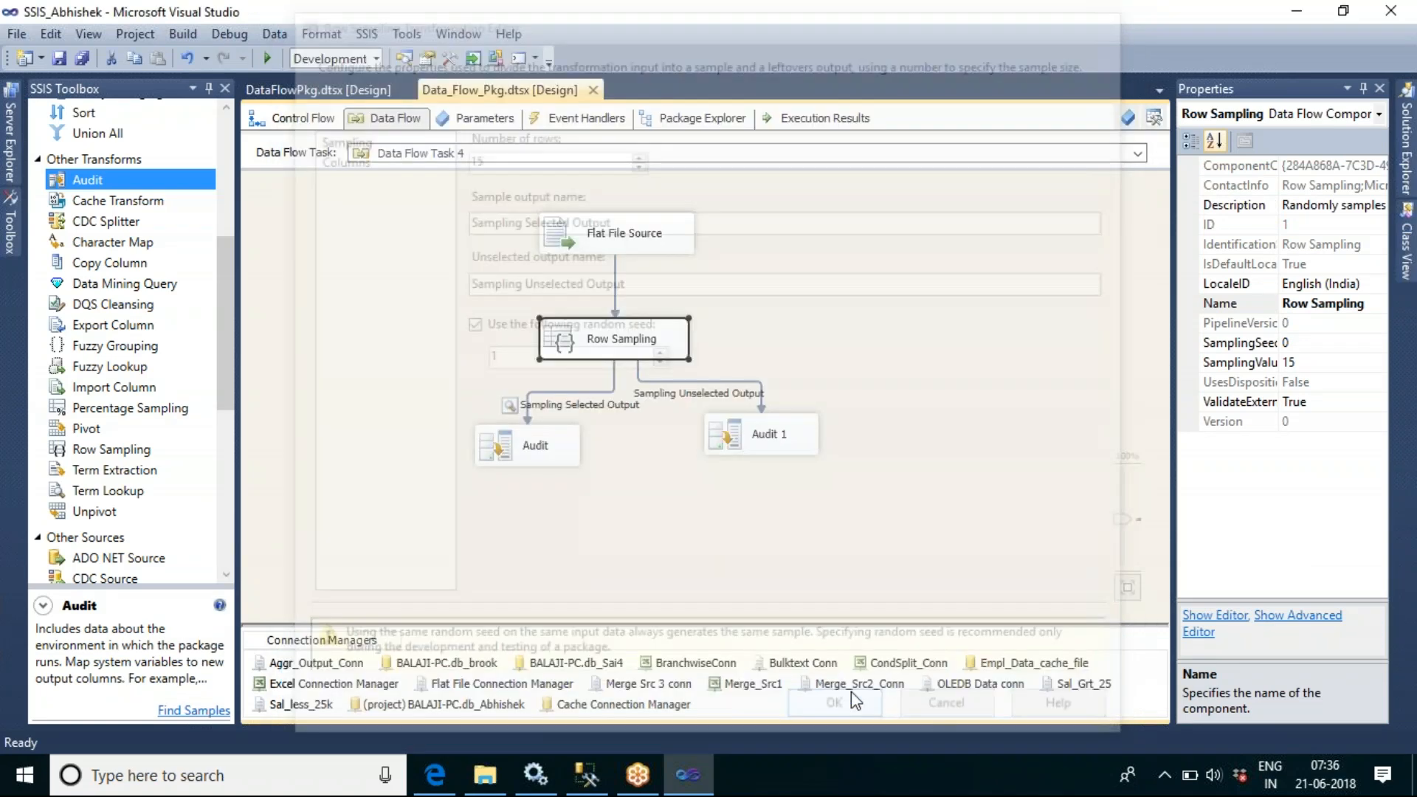
pyautogui.rightClick(785, 311)
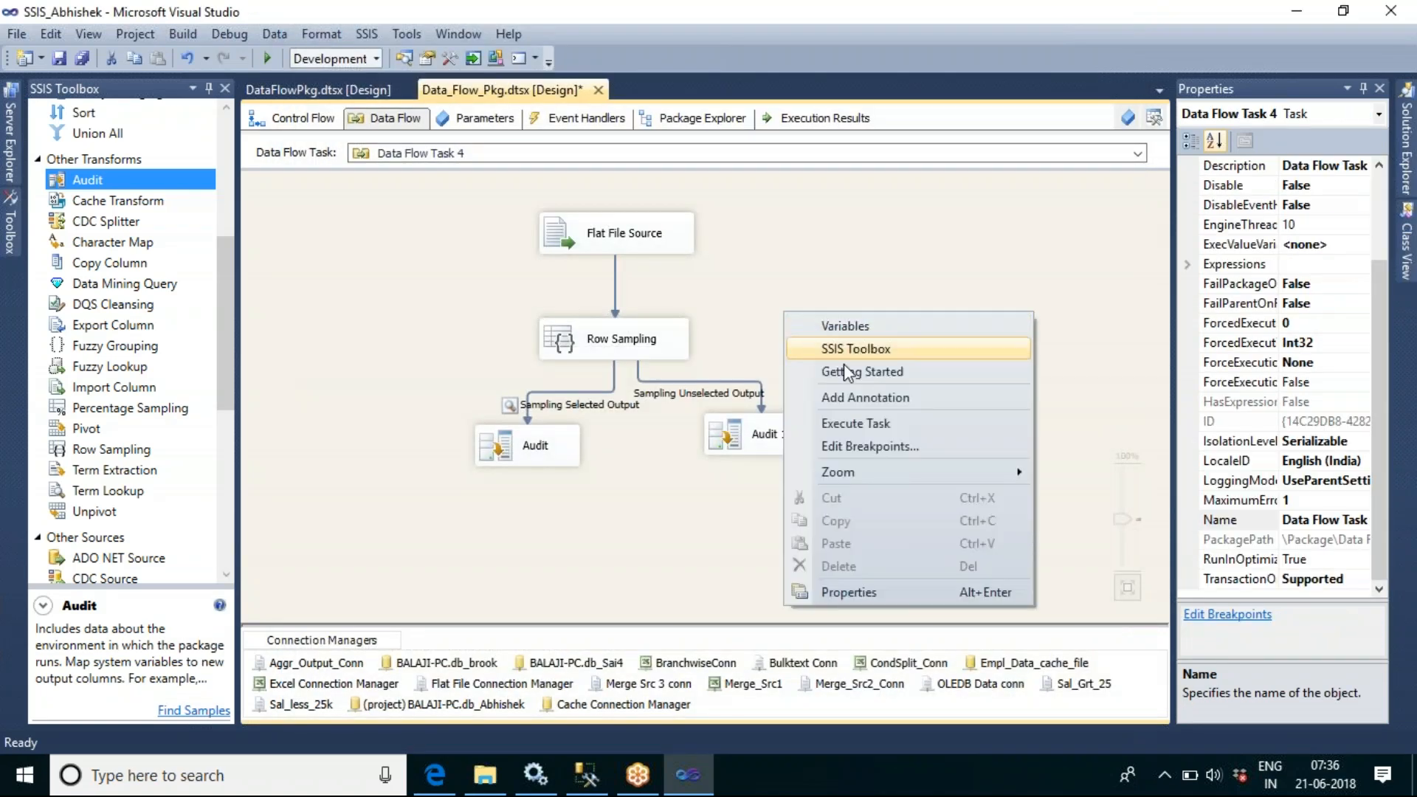
pyautogui.click(869, 427)
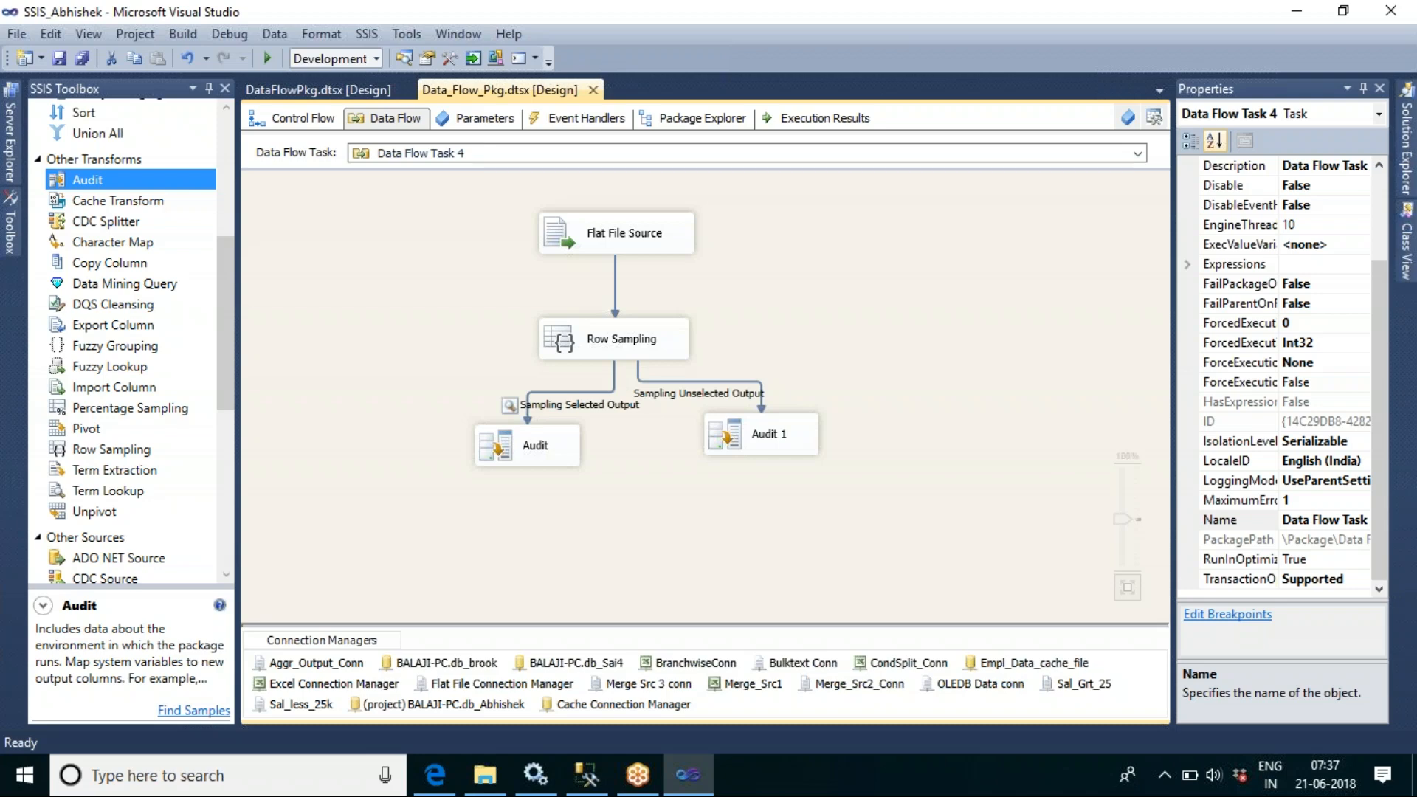
# Run the package again with the random seed enabled, check the sampled rows and stop debugging
pyautogui.press('F5')
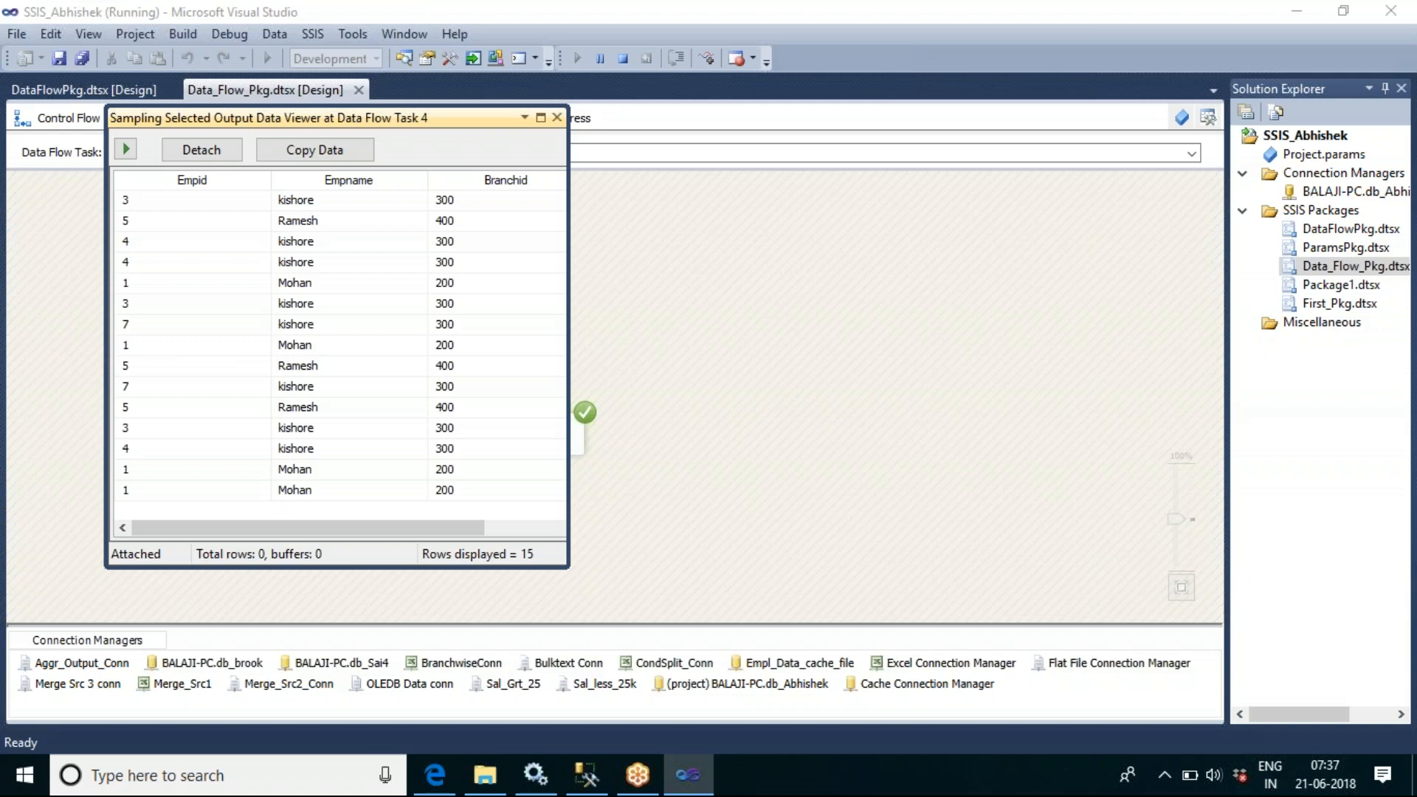
pyautogui.click(556, 118)
pyautogui.click(622, 59)
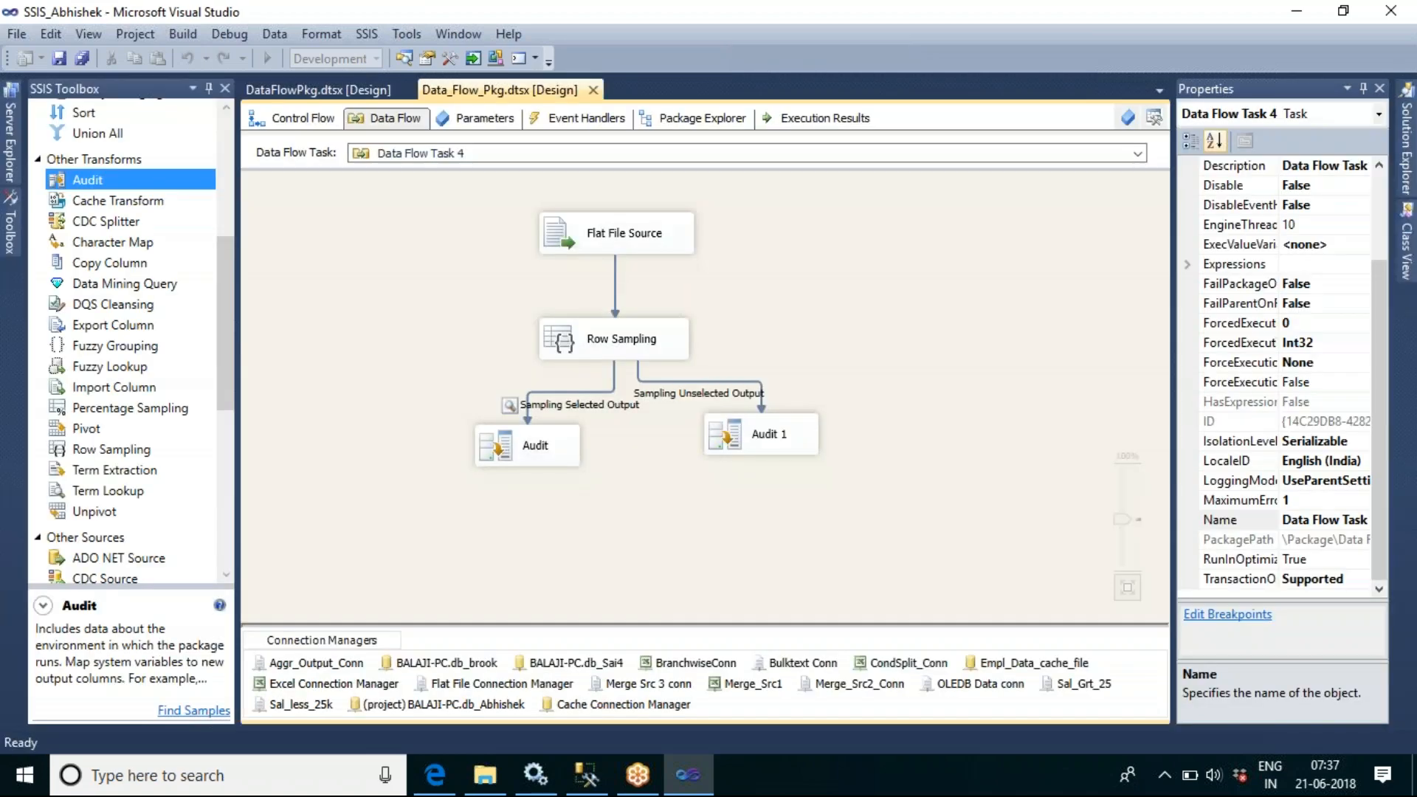
# Execute Data Flow Task 4 once more with the random seed, review the selected sample rows in the data viewer and stop debugging
pyautogui.rightClick(803, 292)
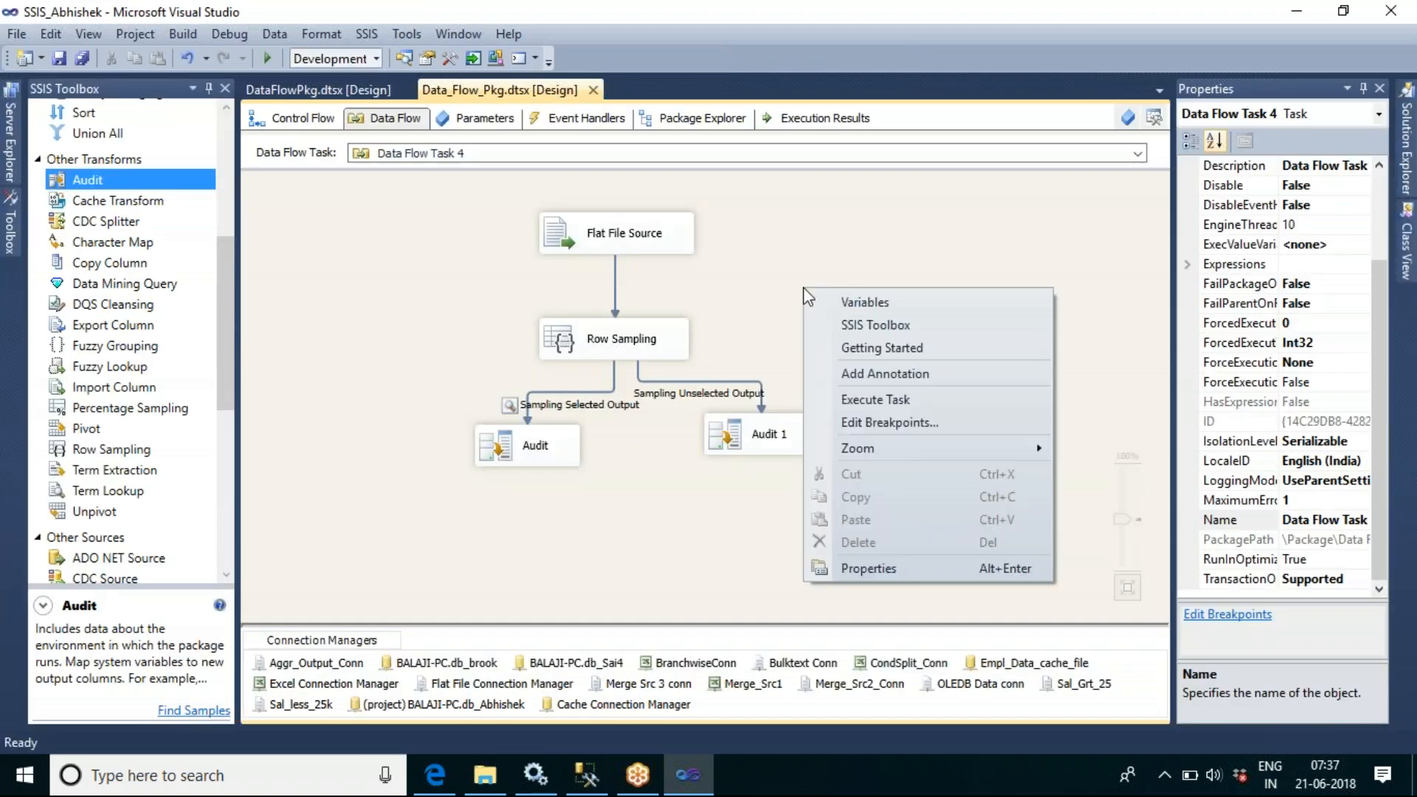
pyautogui.click(905, 400)
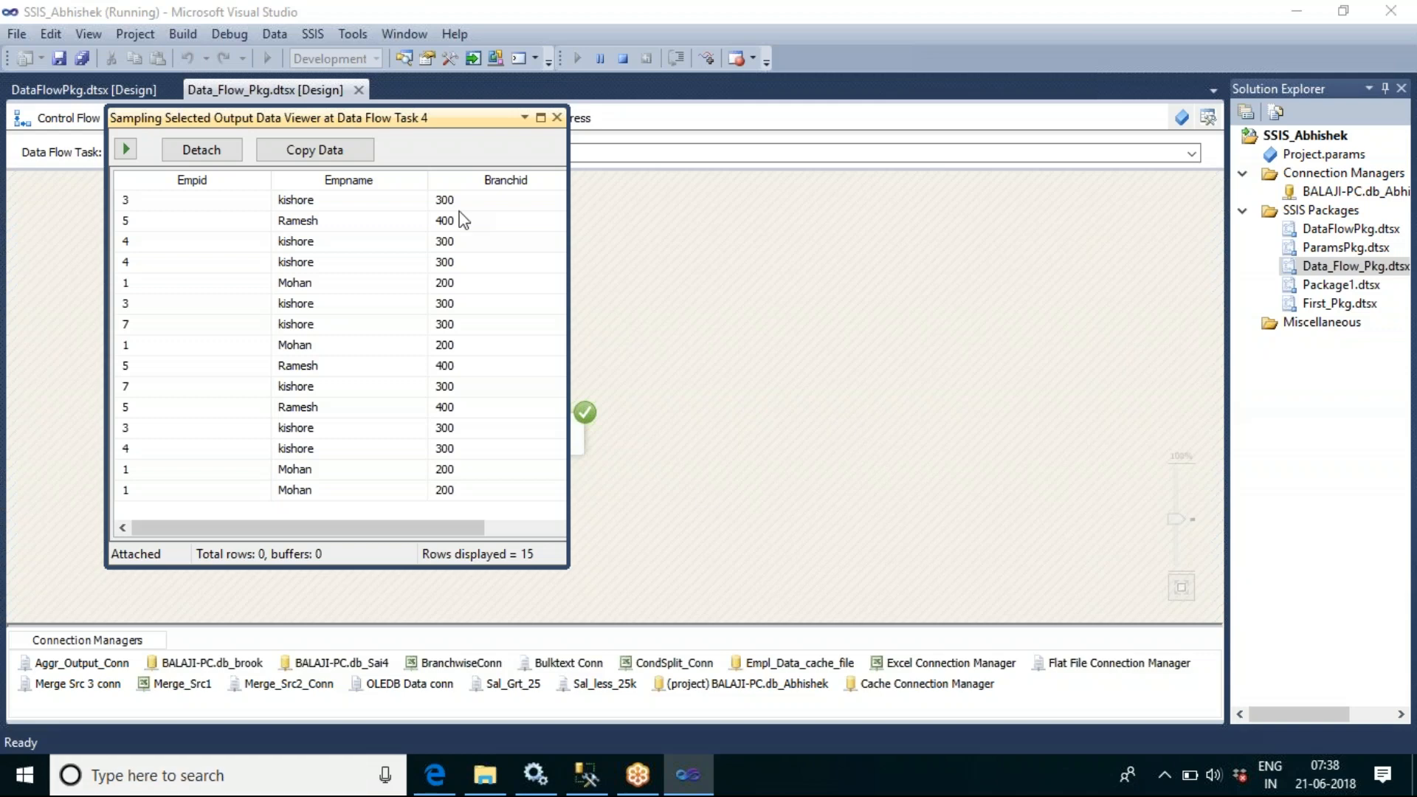
pyautogui.click(556, 118)
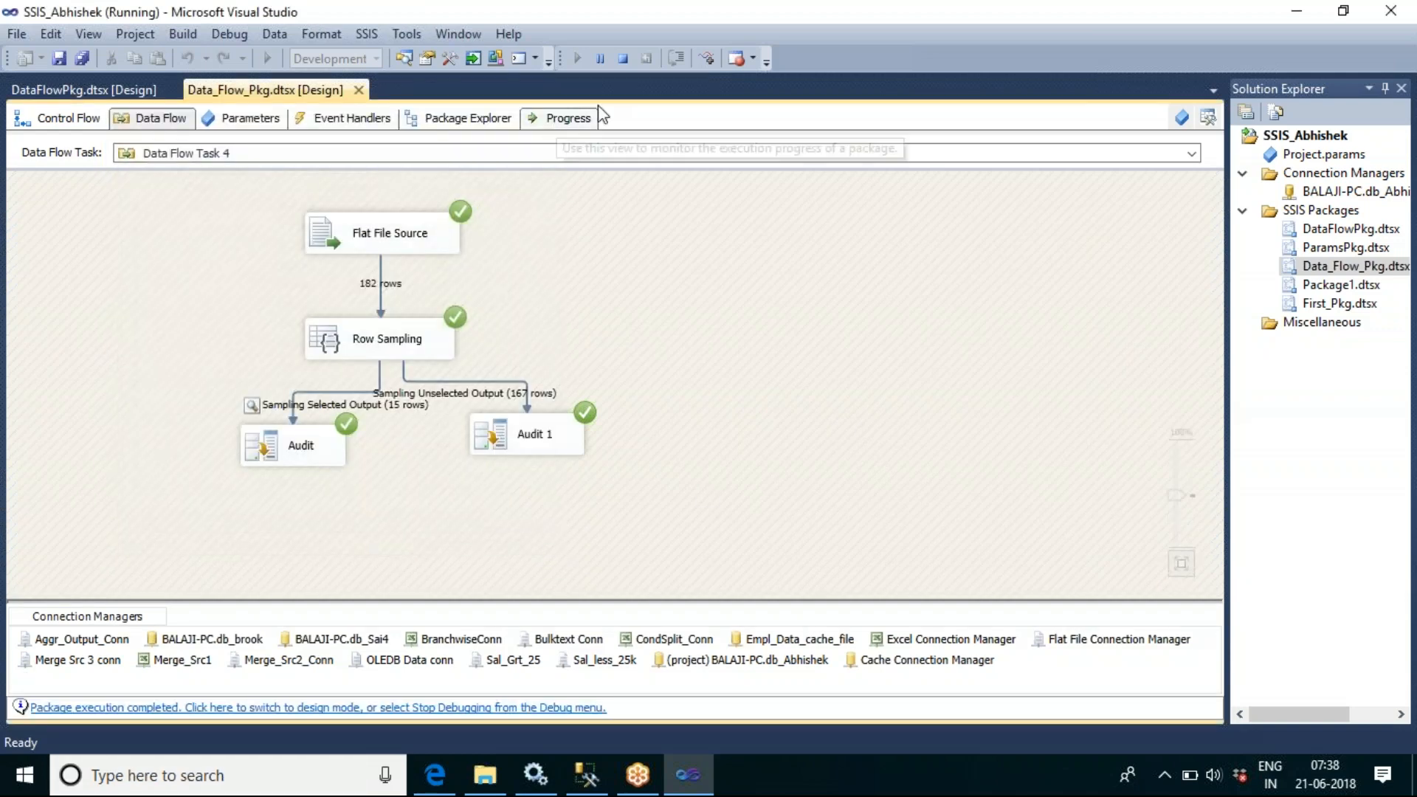
pyautogui.click(623, 58)
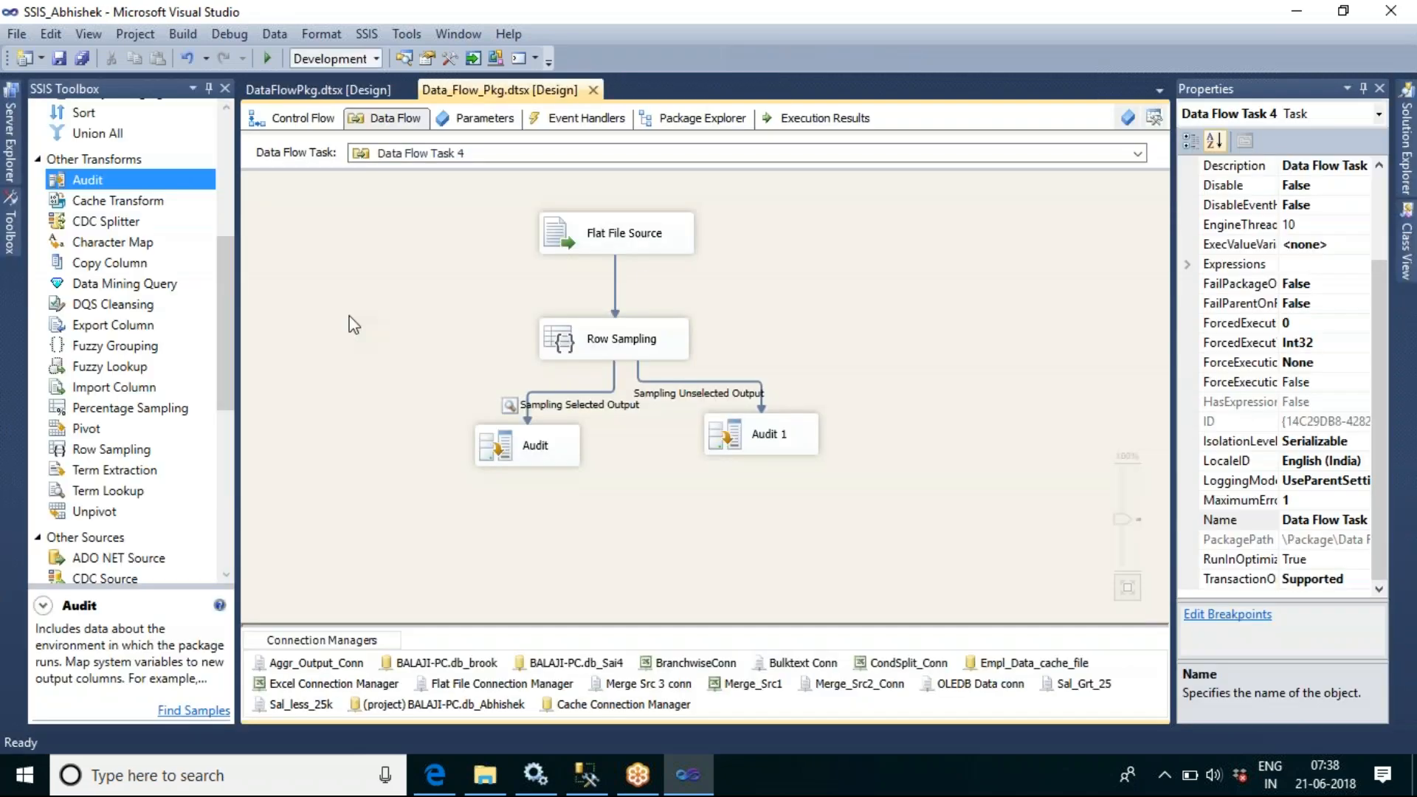
pyautogui.moveTo(229, 267); pyautogui.dragTo(242, 214)
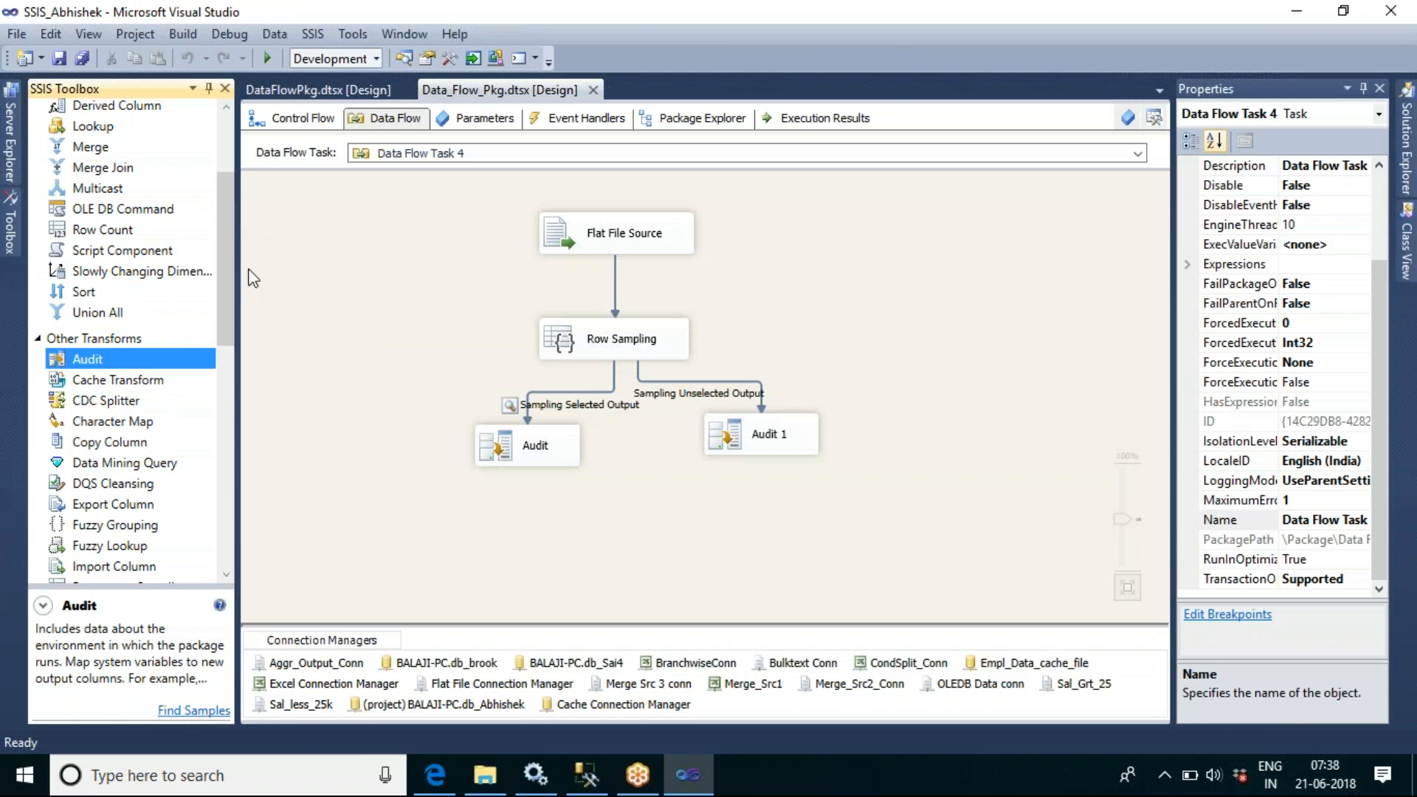
pyautogui.click(1272, 29)
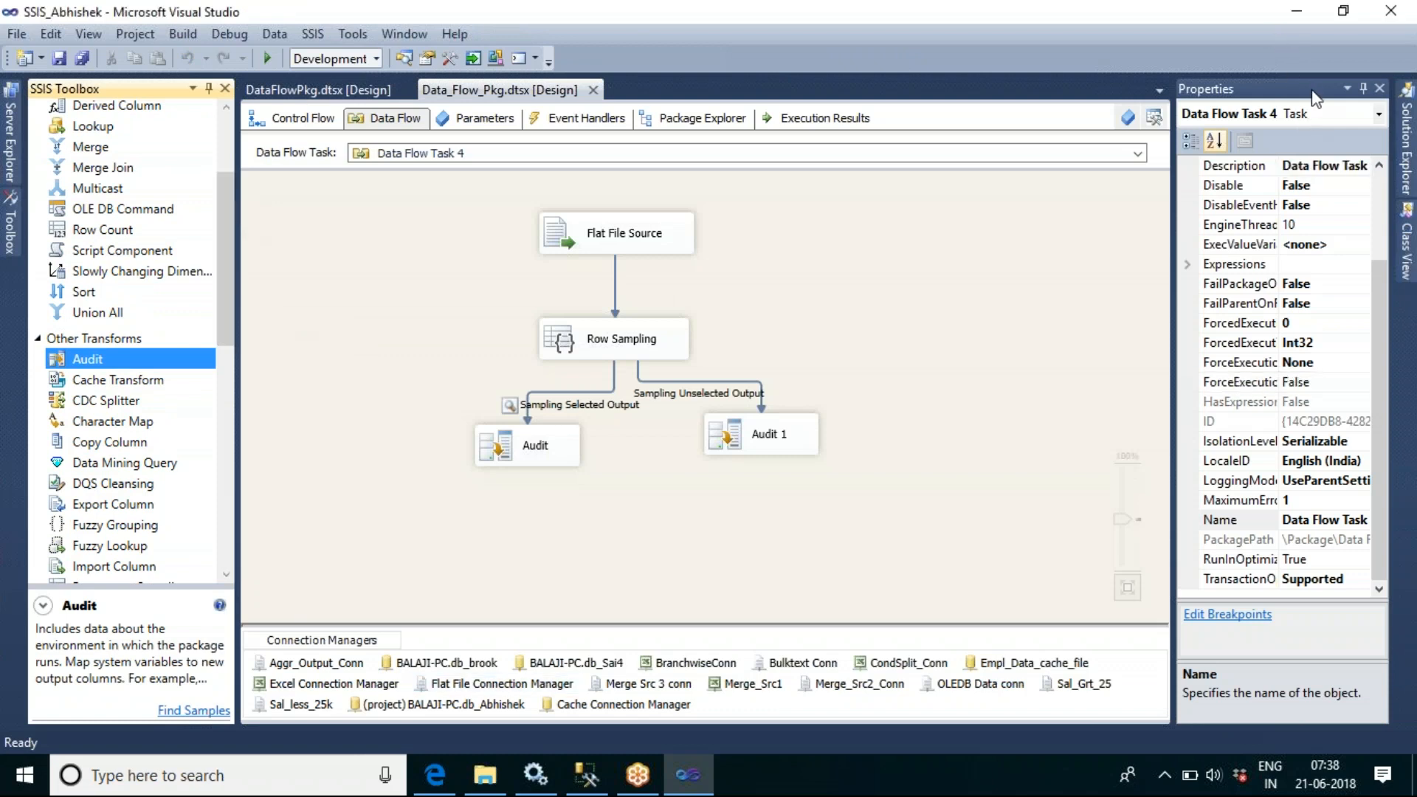
pyautogui.click(1410, 55)
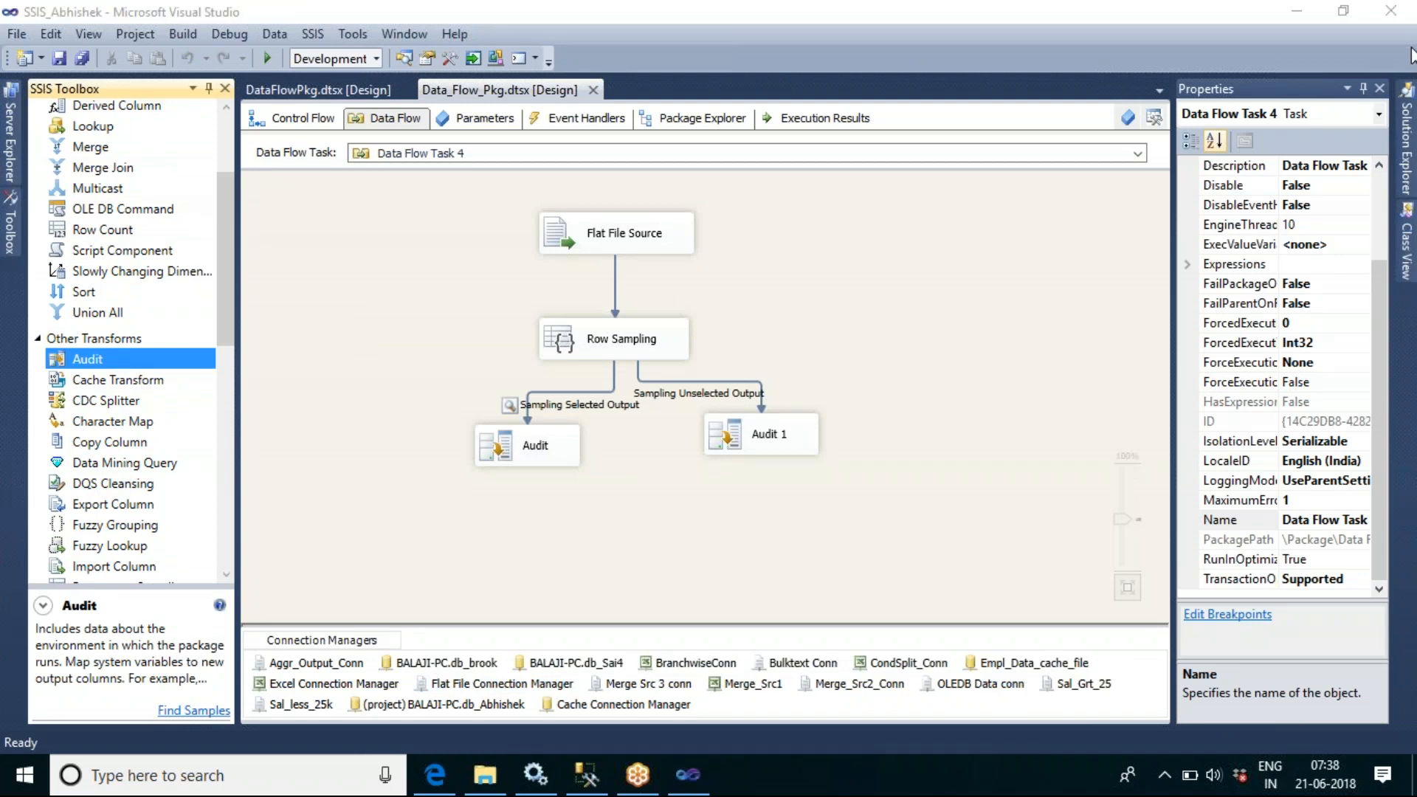